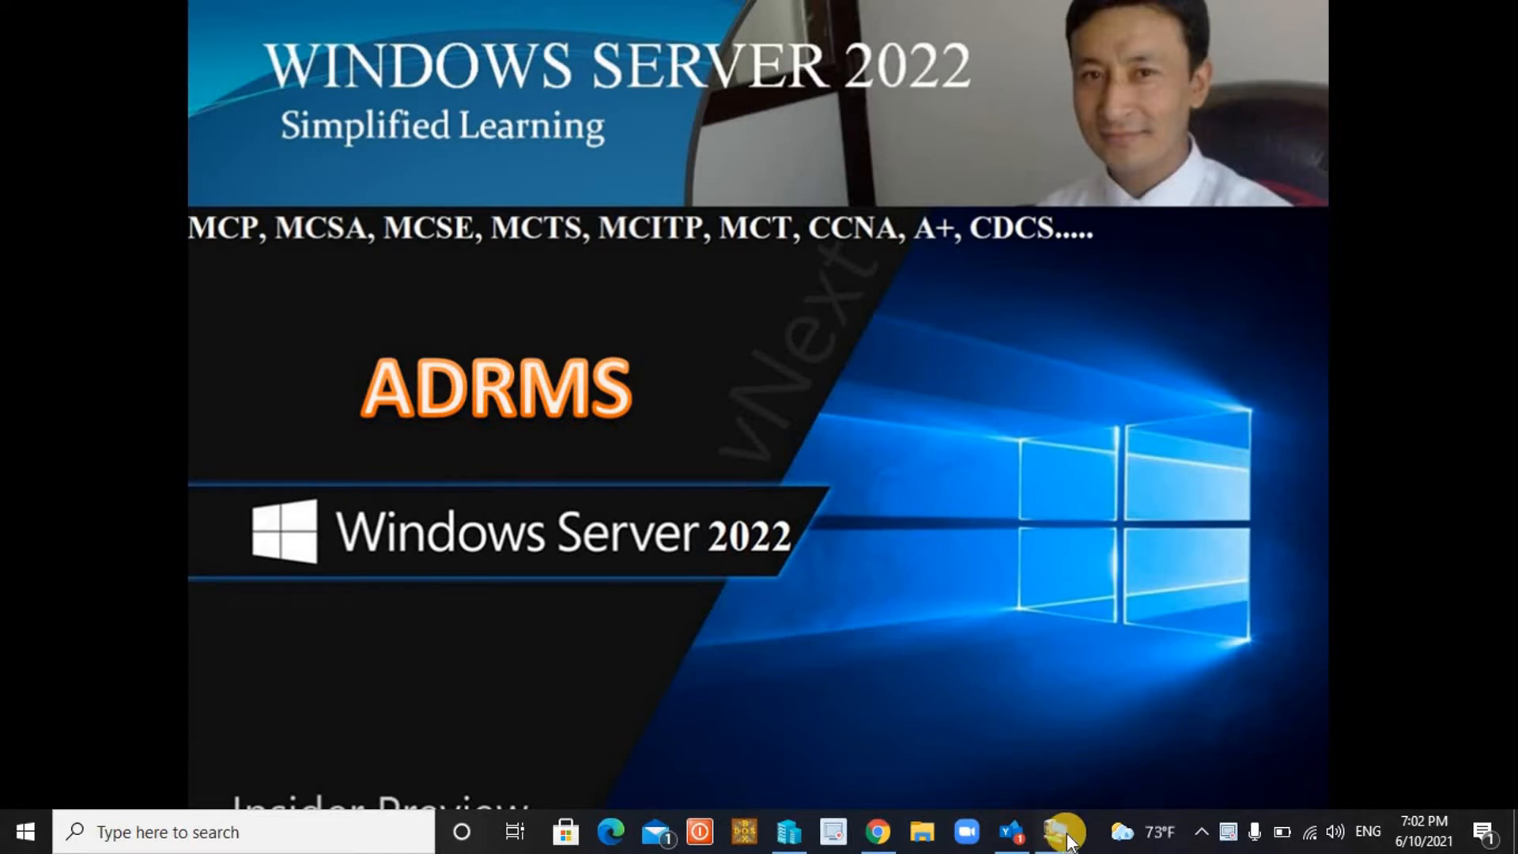
Bring the '22 on COMPUTER' virtual machine connection to full screen from its taskbar preview.
{"action": "mouse_move", "coordinate": [1067, 837]}
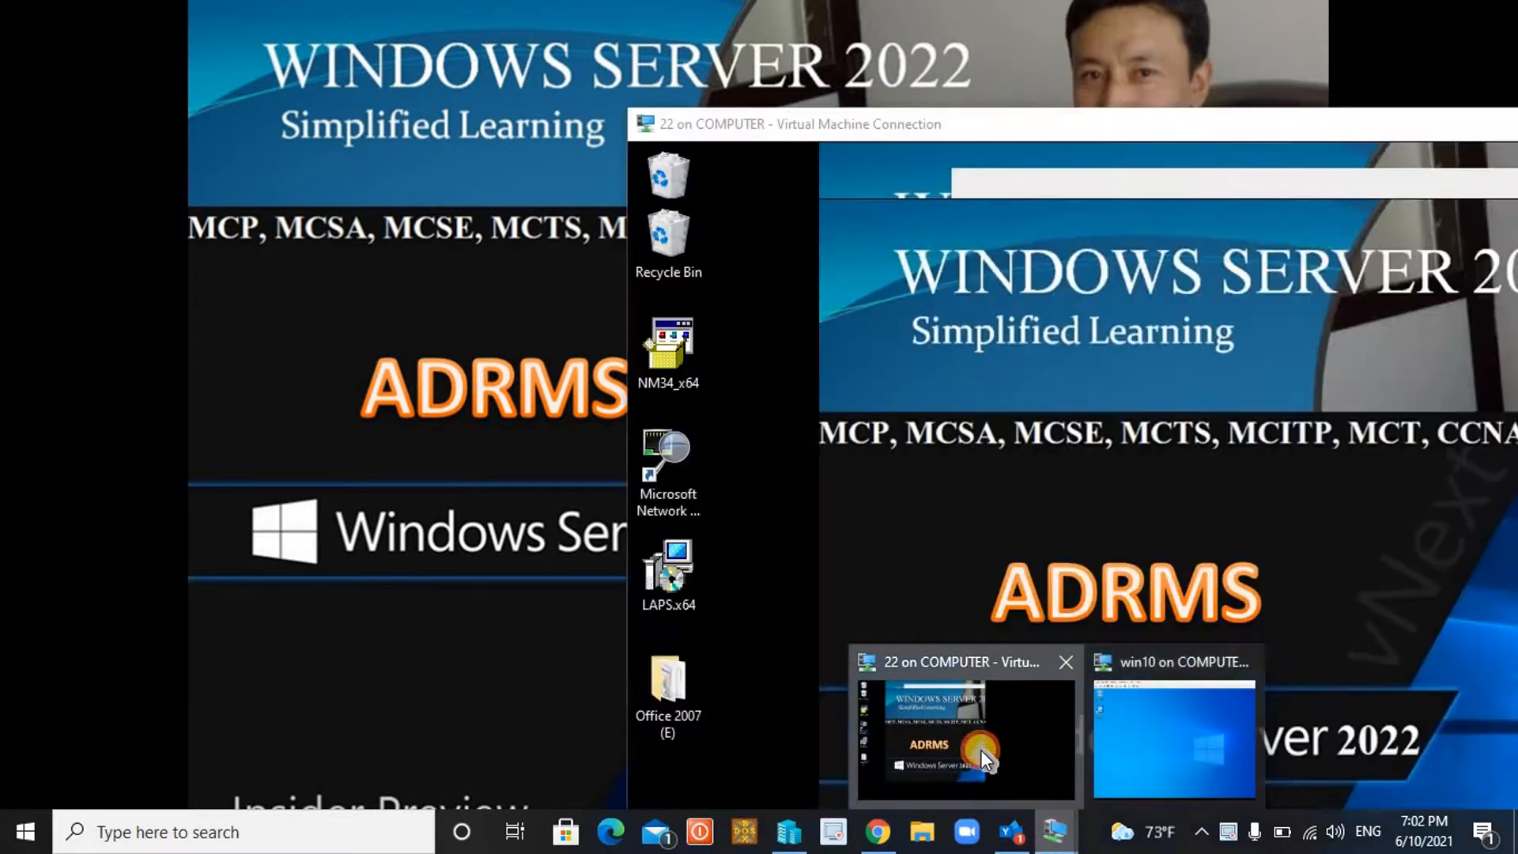
{"action": "left_click", "coordinate": [981, 750]}
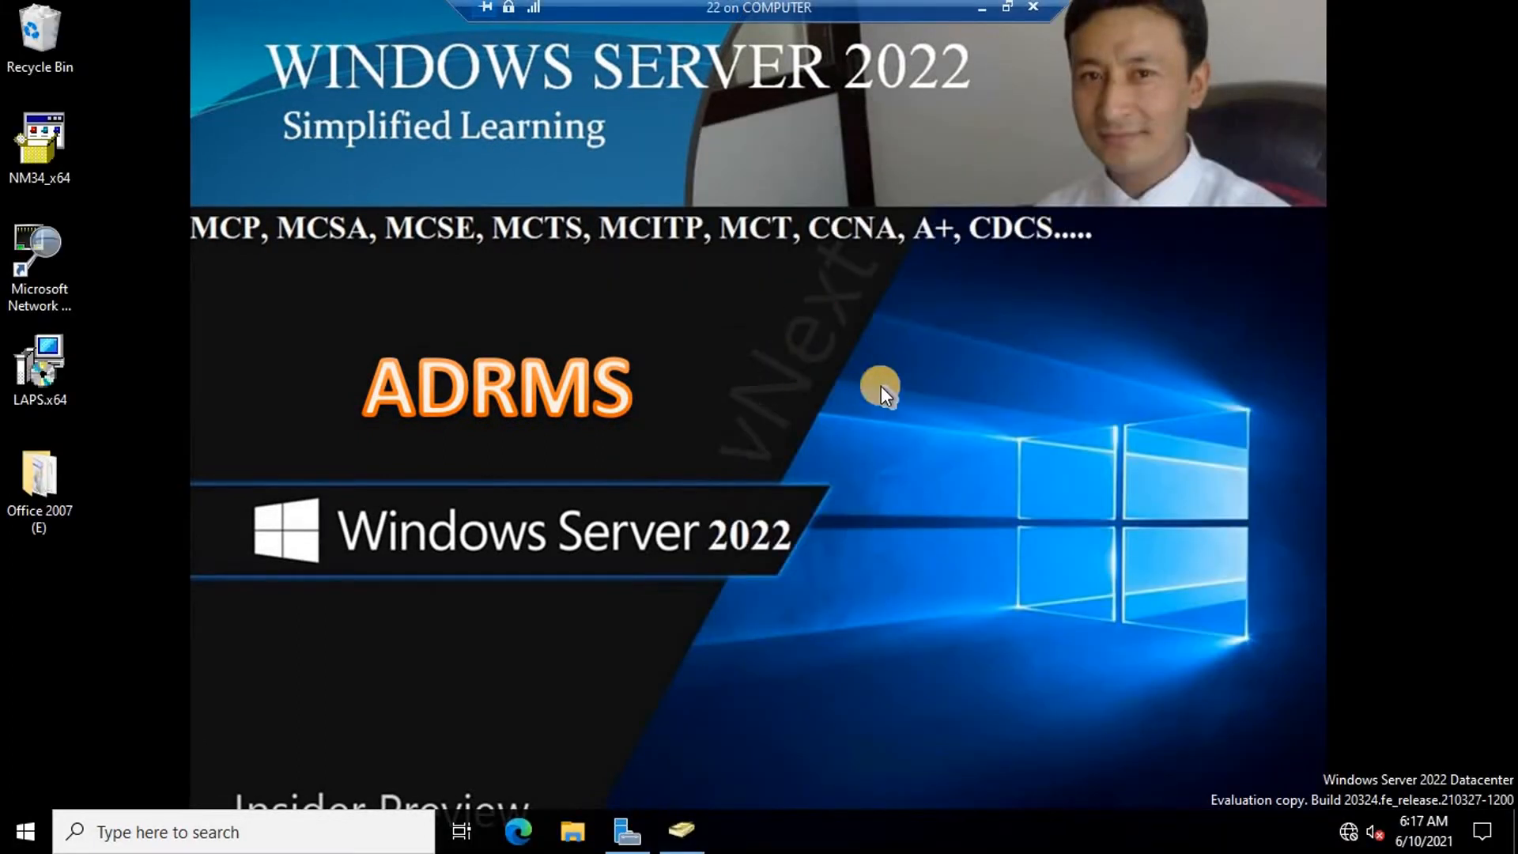
In Active Directory Users and Computers, select adrmsadmin, rms1 and rms2 together, then clear the selection.
{"action": "left_click", "coordinate": [682, 845]}
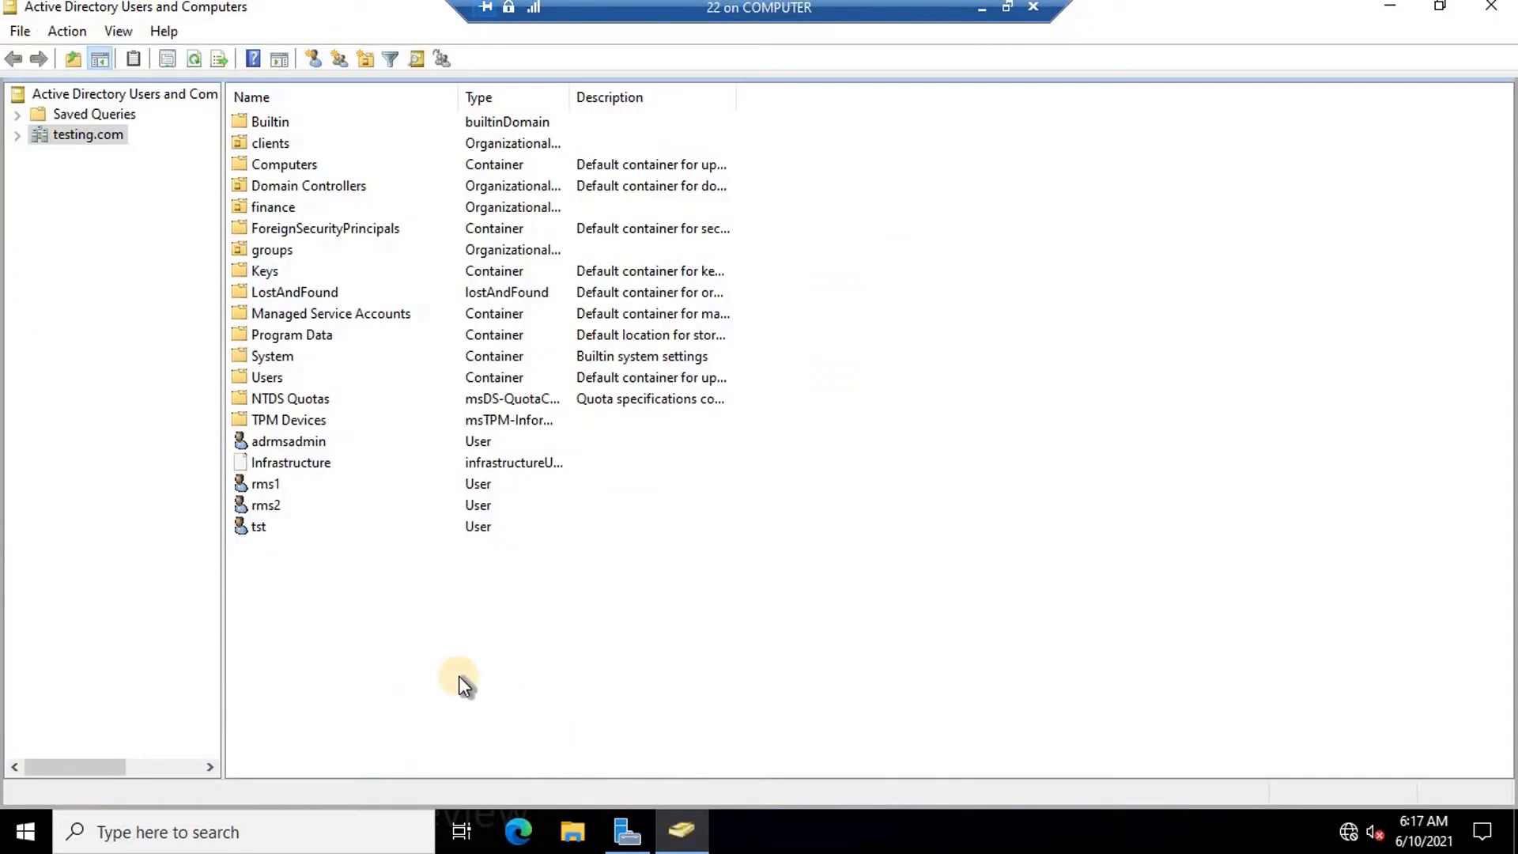
{"action": "left_click", "coordinate": [319, 442]}
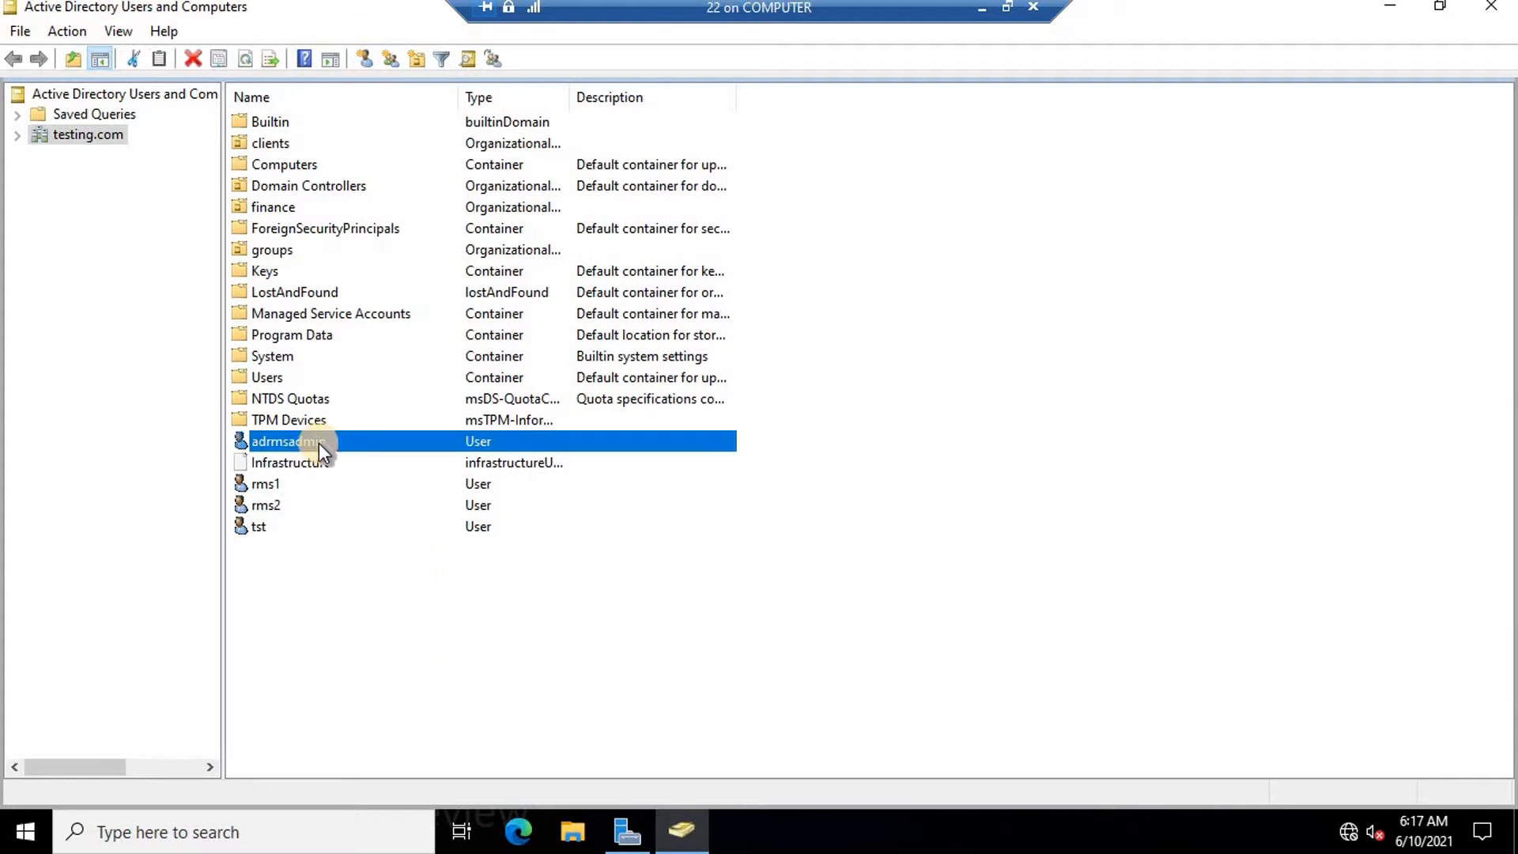
{"action": "left_click", "coordinate": [267, 484], "text": "ctrl"}
{"action": "left_click", "coordinate": [272, 506], "text": "ctrl"}
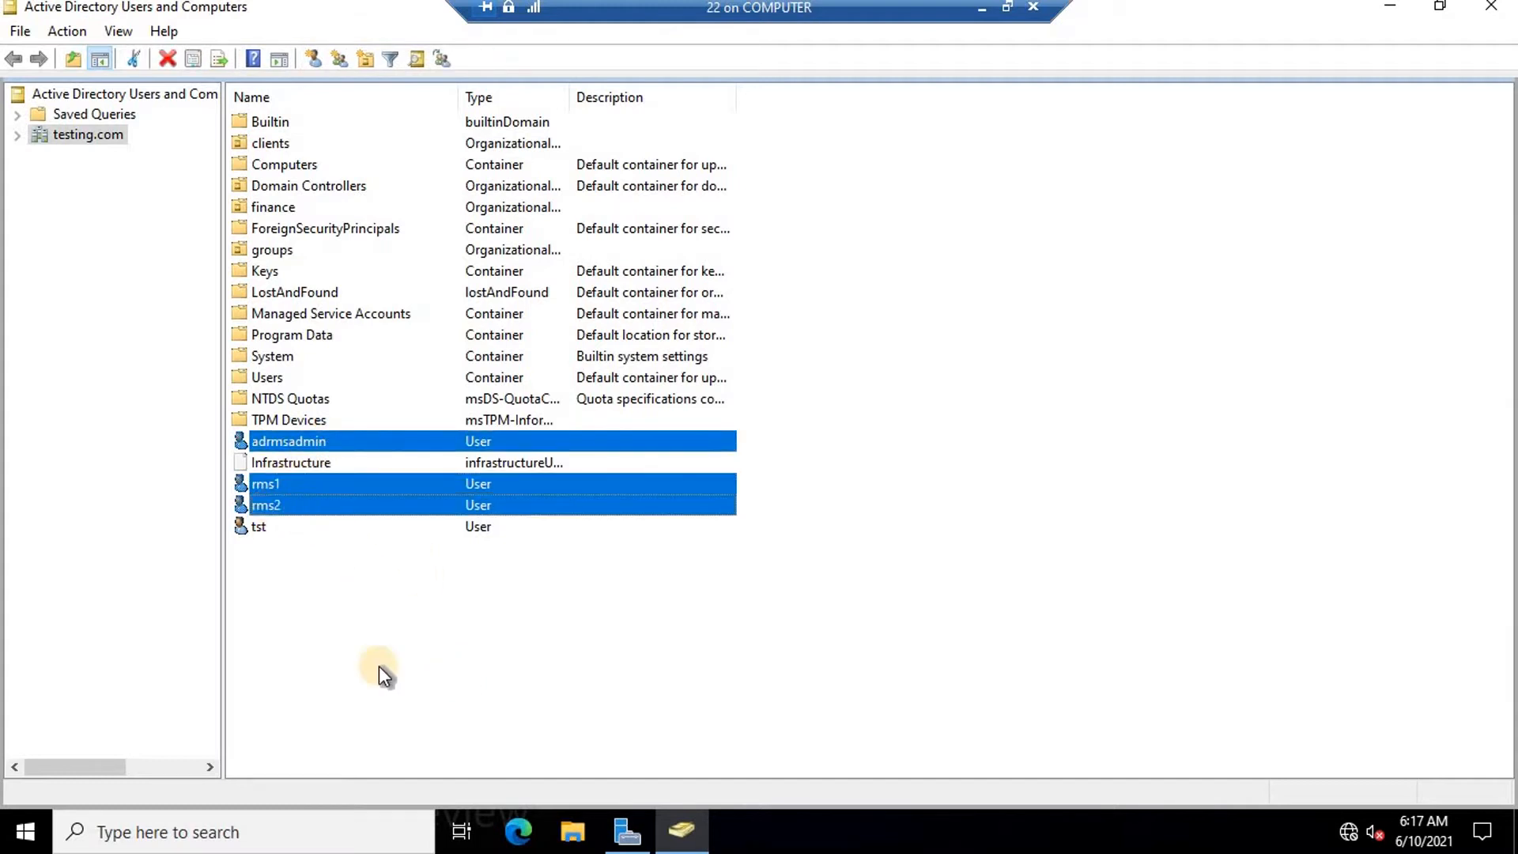
{"action": "left_click", "coordinate": [294, 655]}
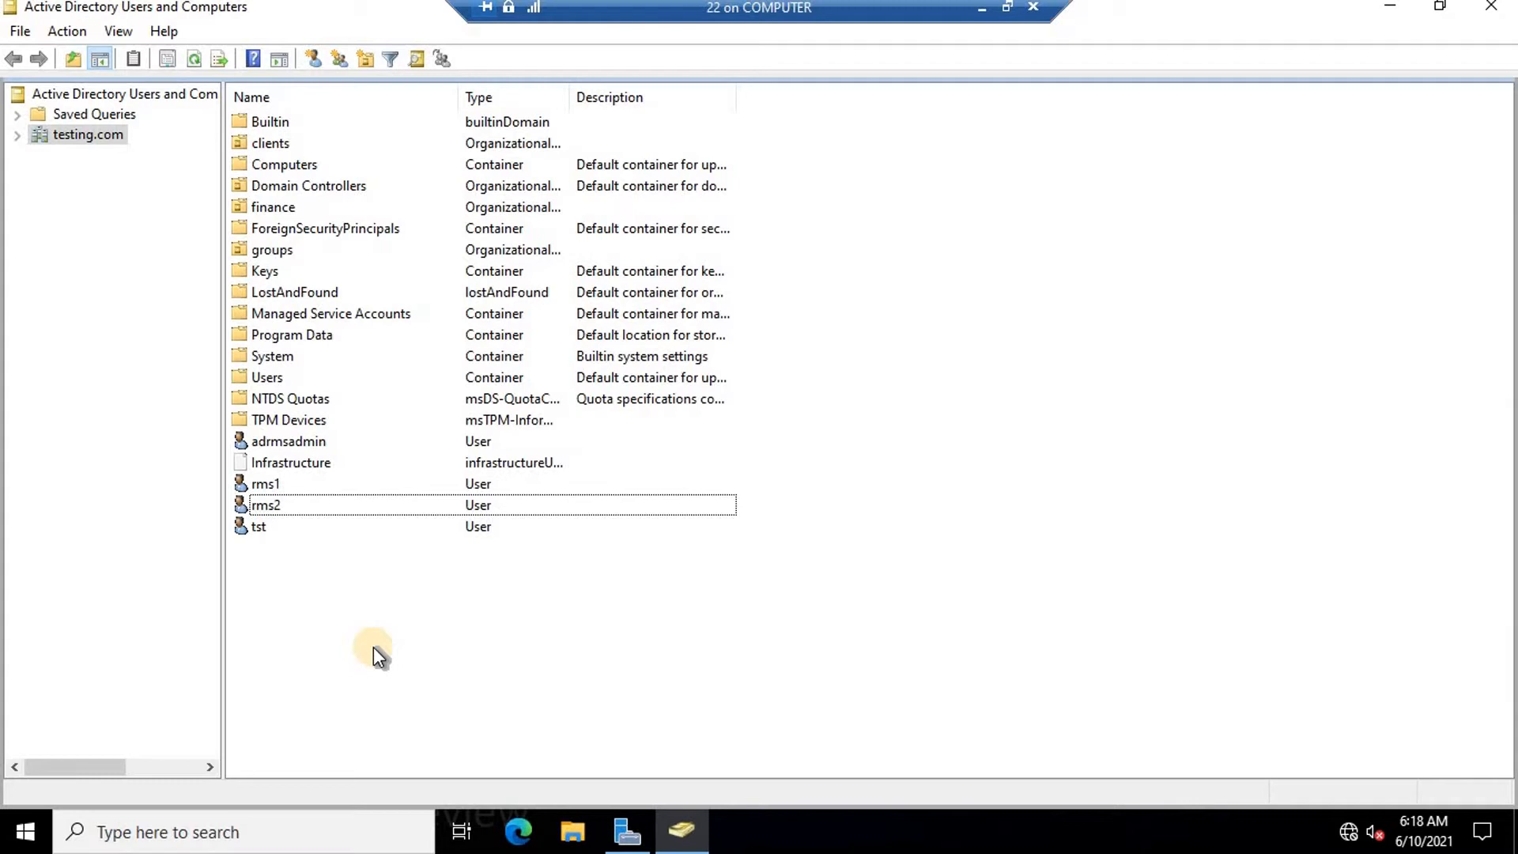
{"action": "left_click", "coordinate": [302, 440]}
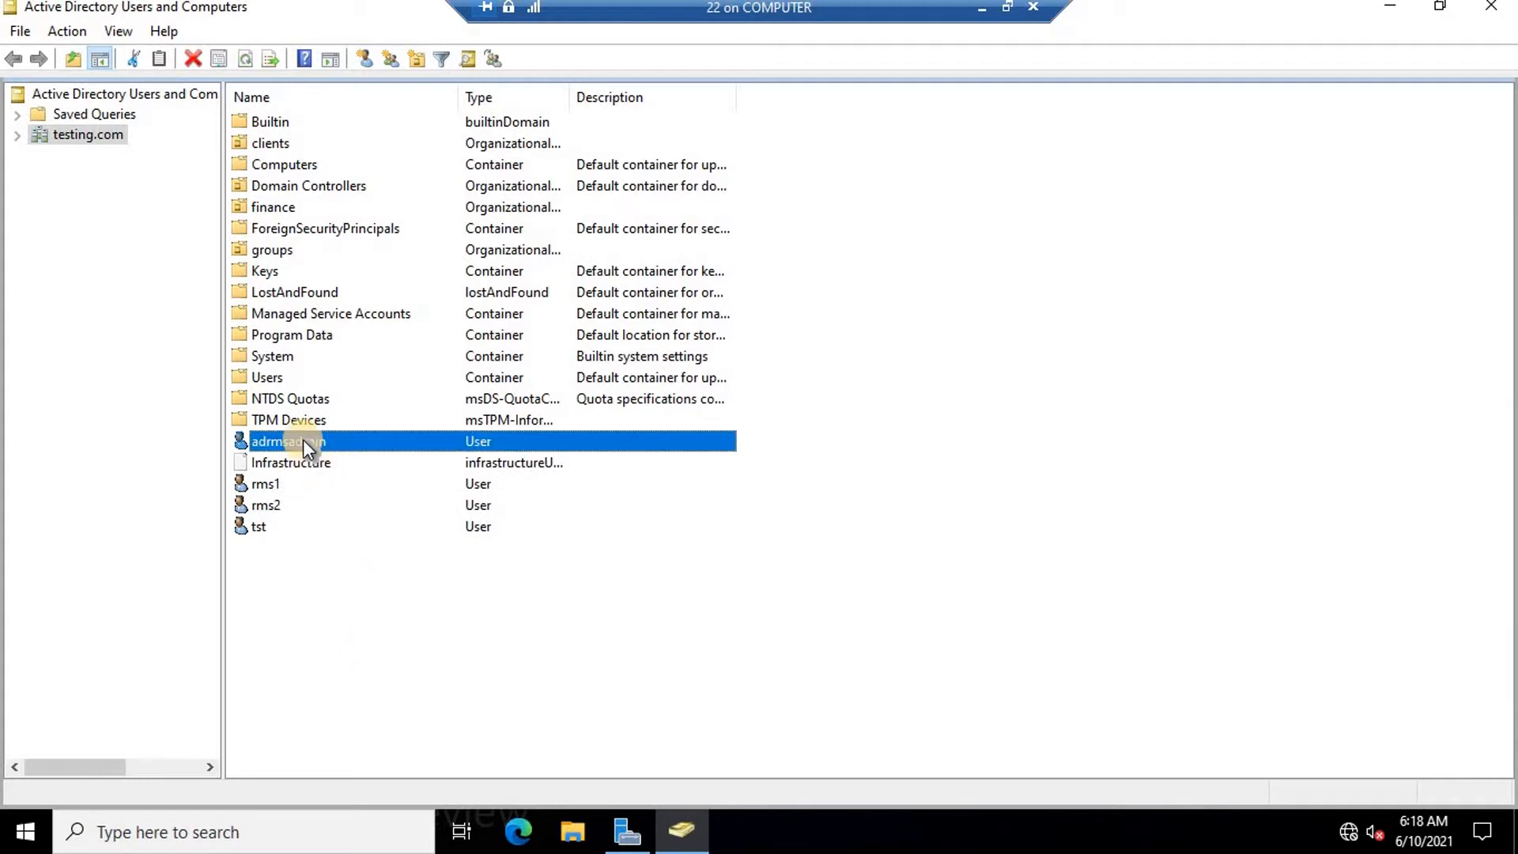
{"action": "right_click", "coordinate": [303, 440]}
{"action": "left_click", "coordinate": [415, 395]}
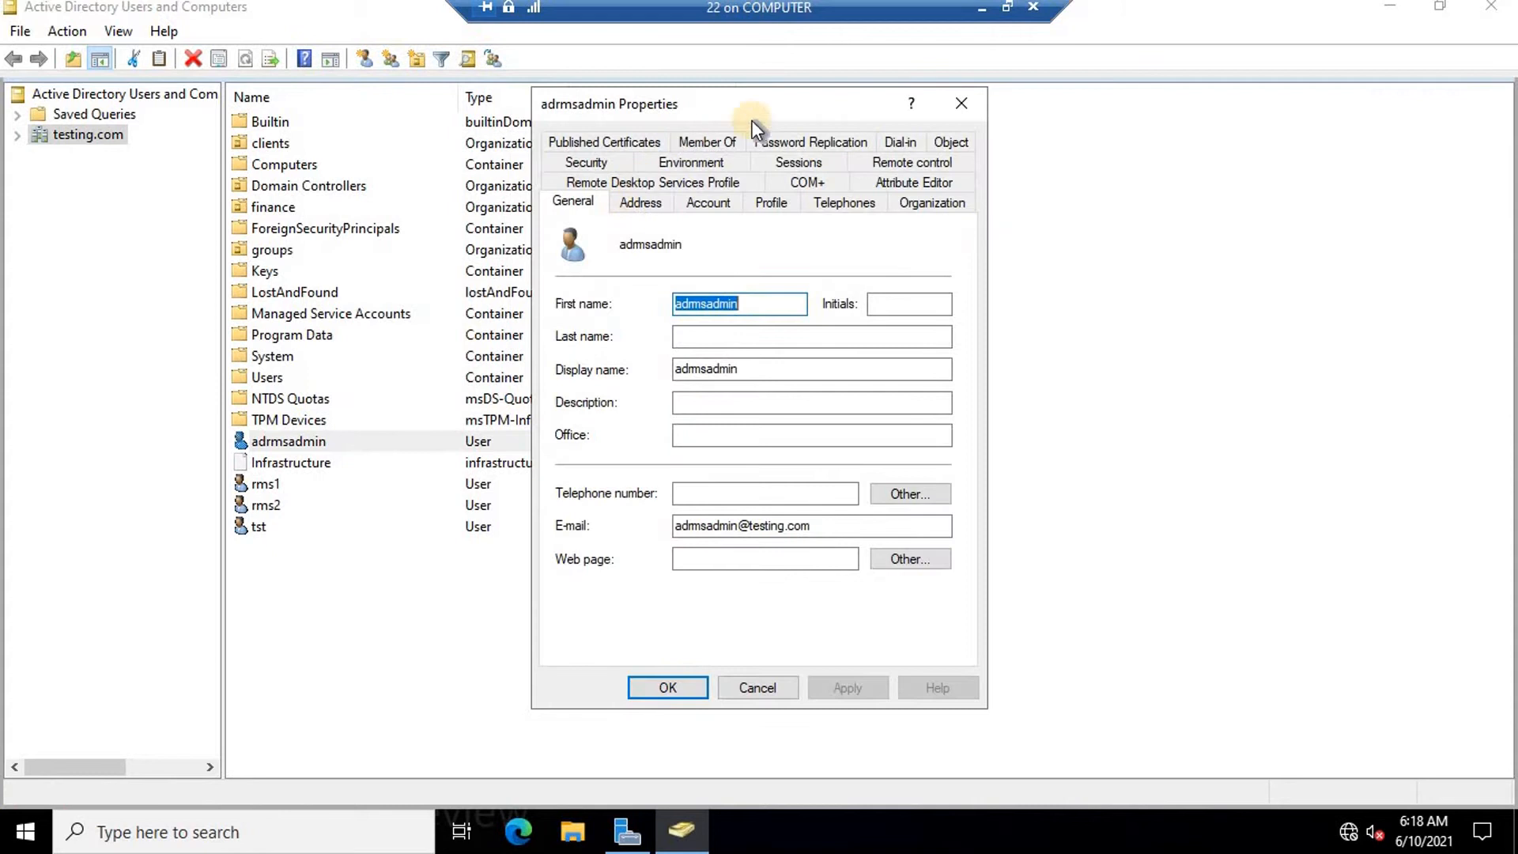
{"action": "left_click", "coordinate": [695, 142]}
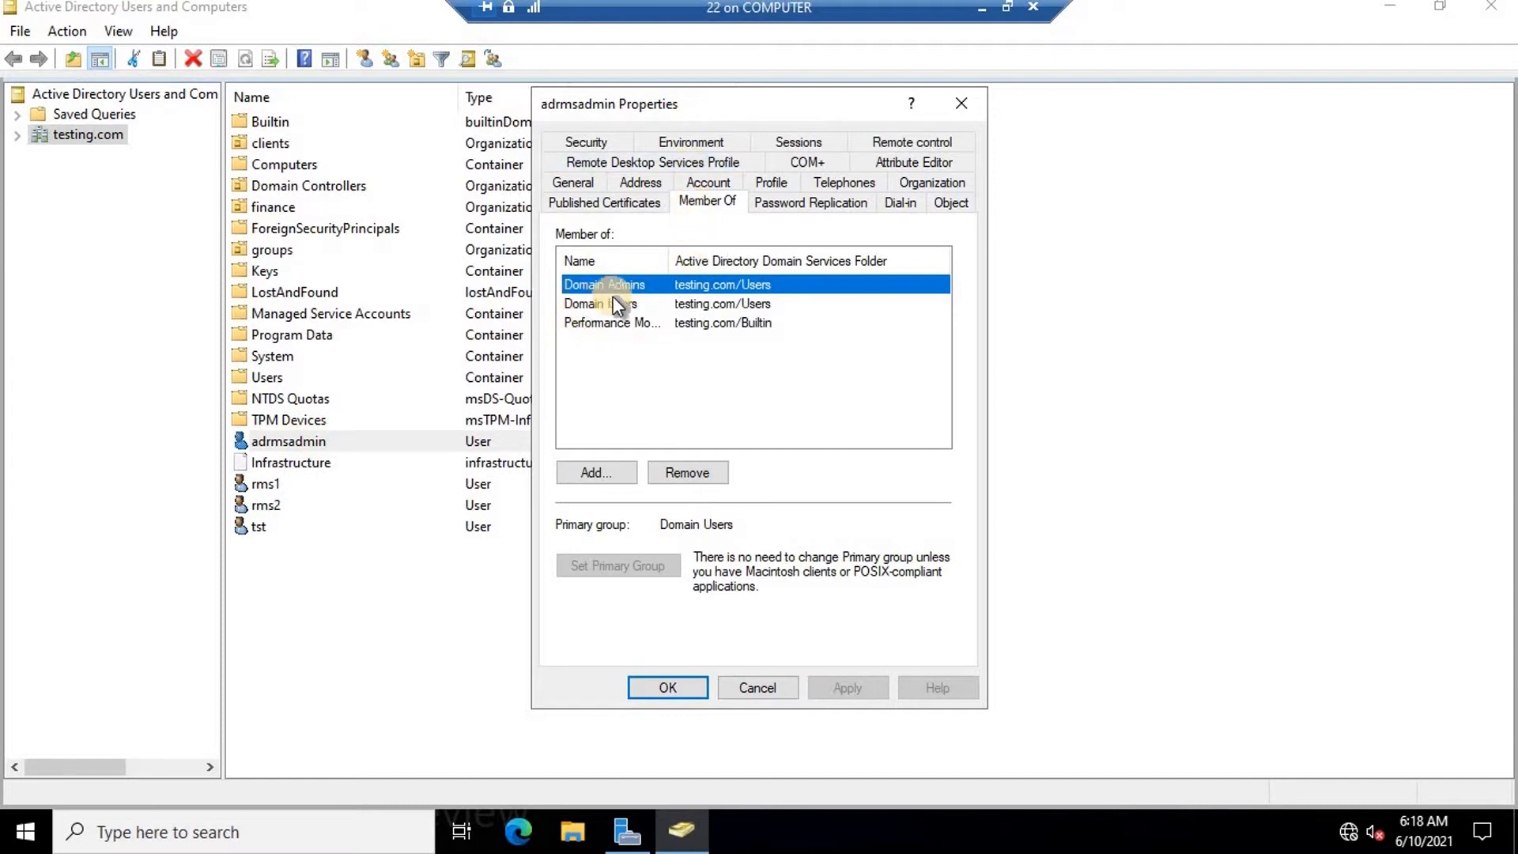
{"action": "left_click", "coordinate": [758, 694]}
{"action": "left_click", "coordinate": [408, 631]}
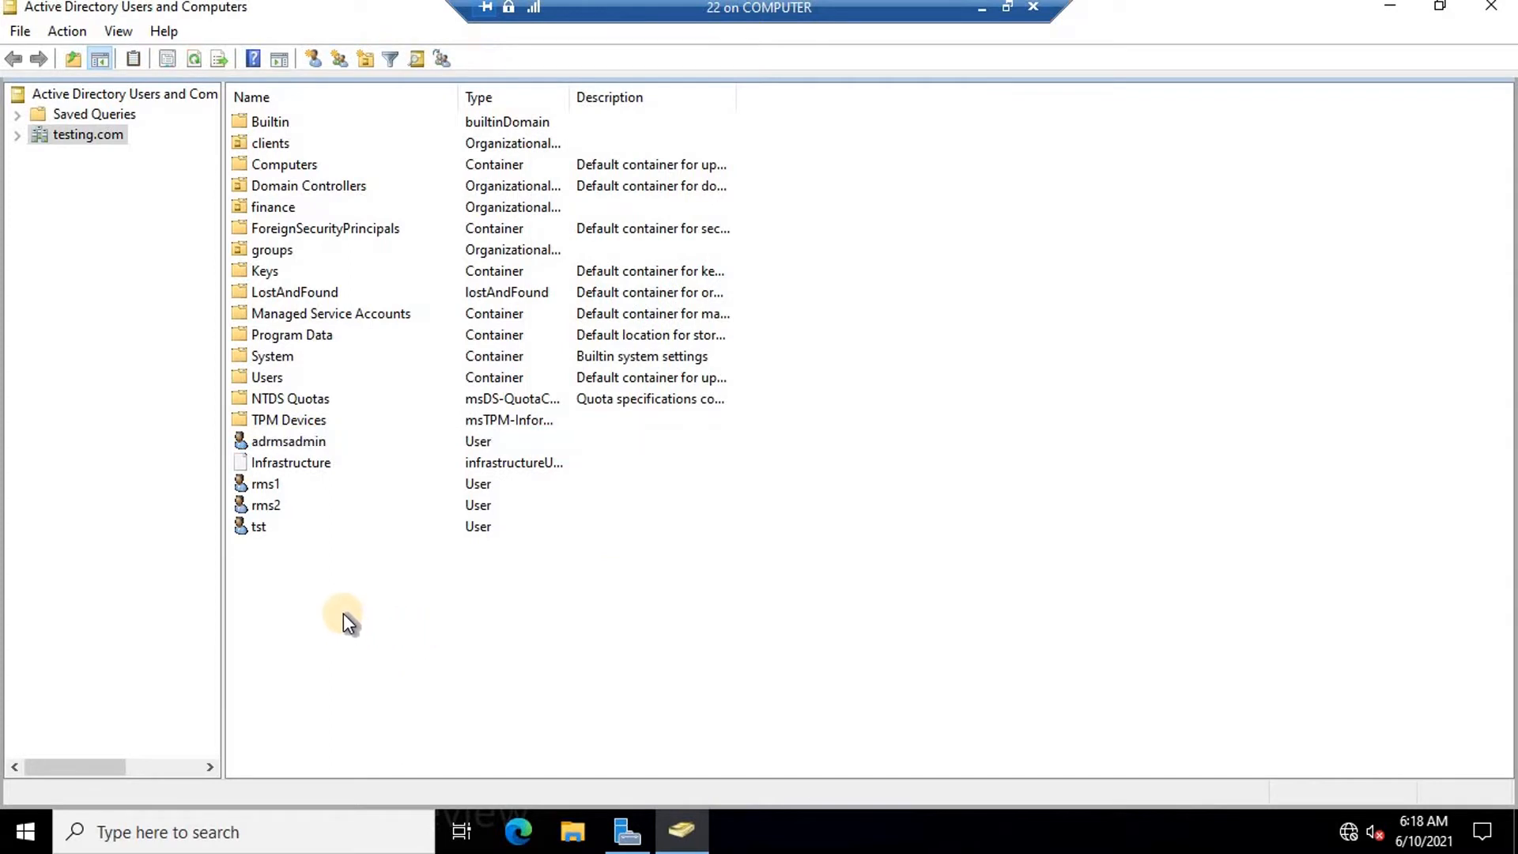
{"action": "left_click", "coordinate": [300, 440]}
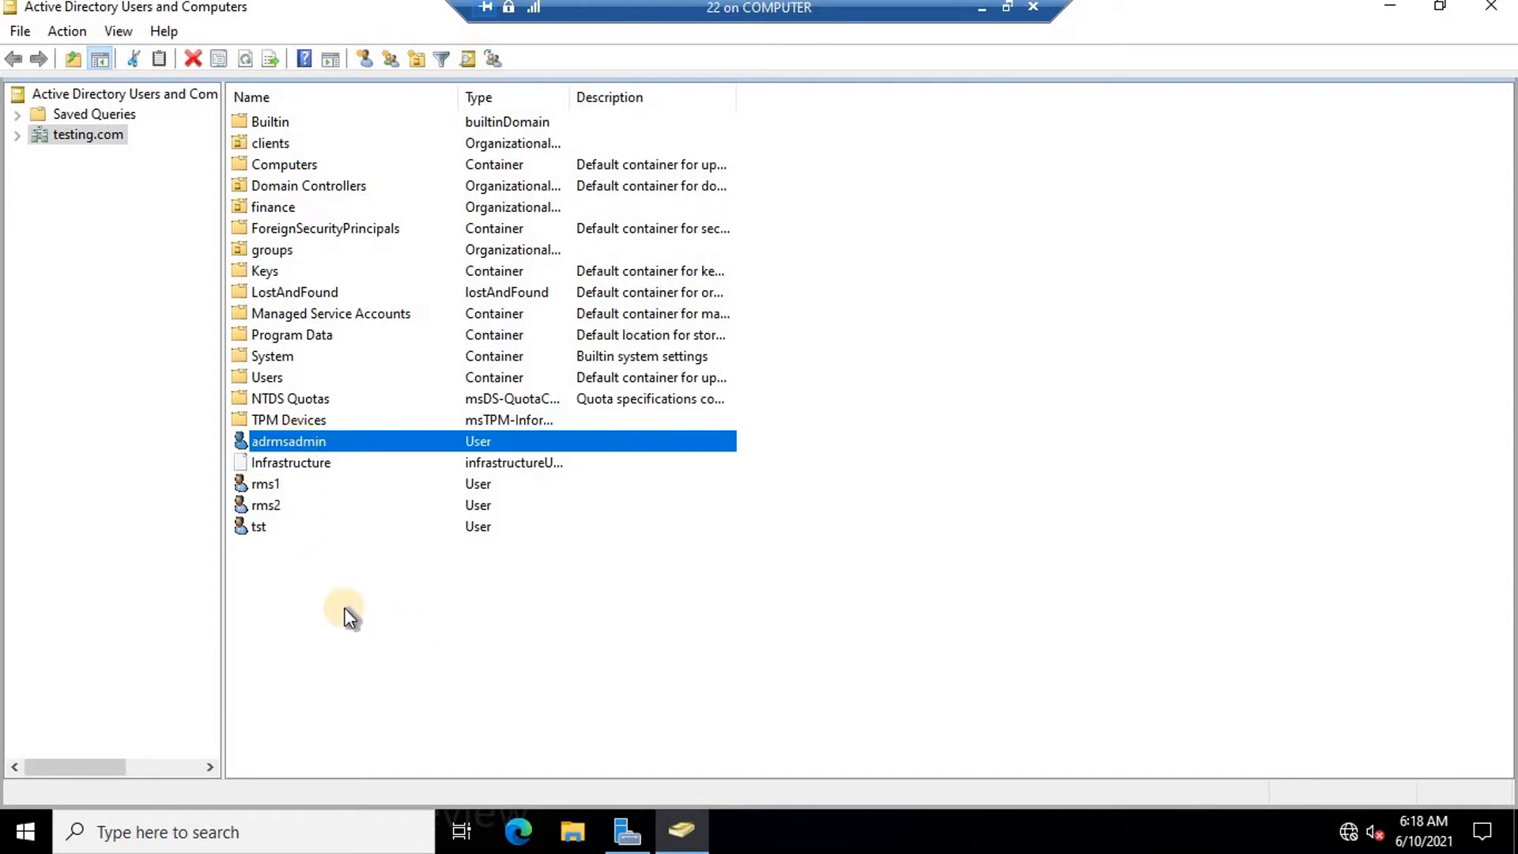
{"action": "right_click", "coordinate": [261, 524]}
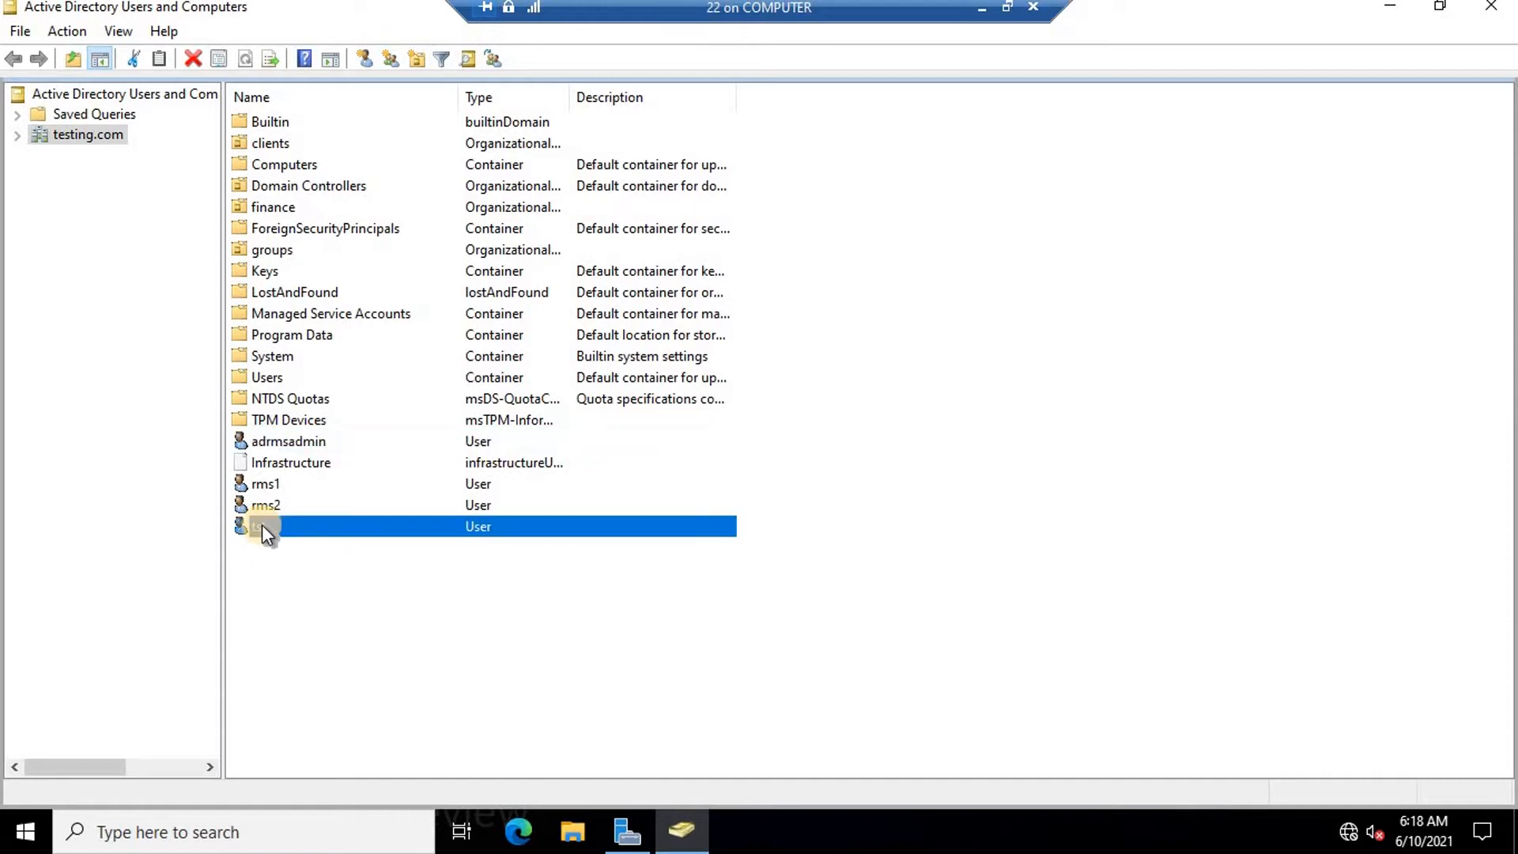
{"action": "left_click", "coordinate": [325, 476]}
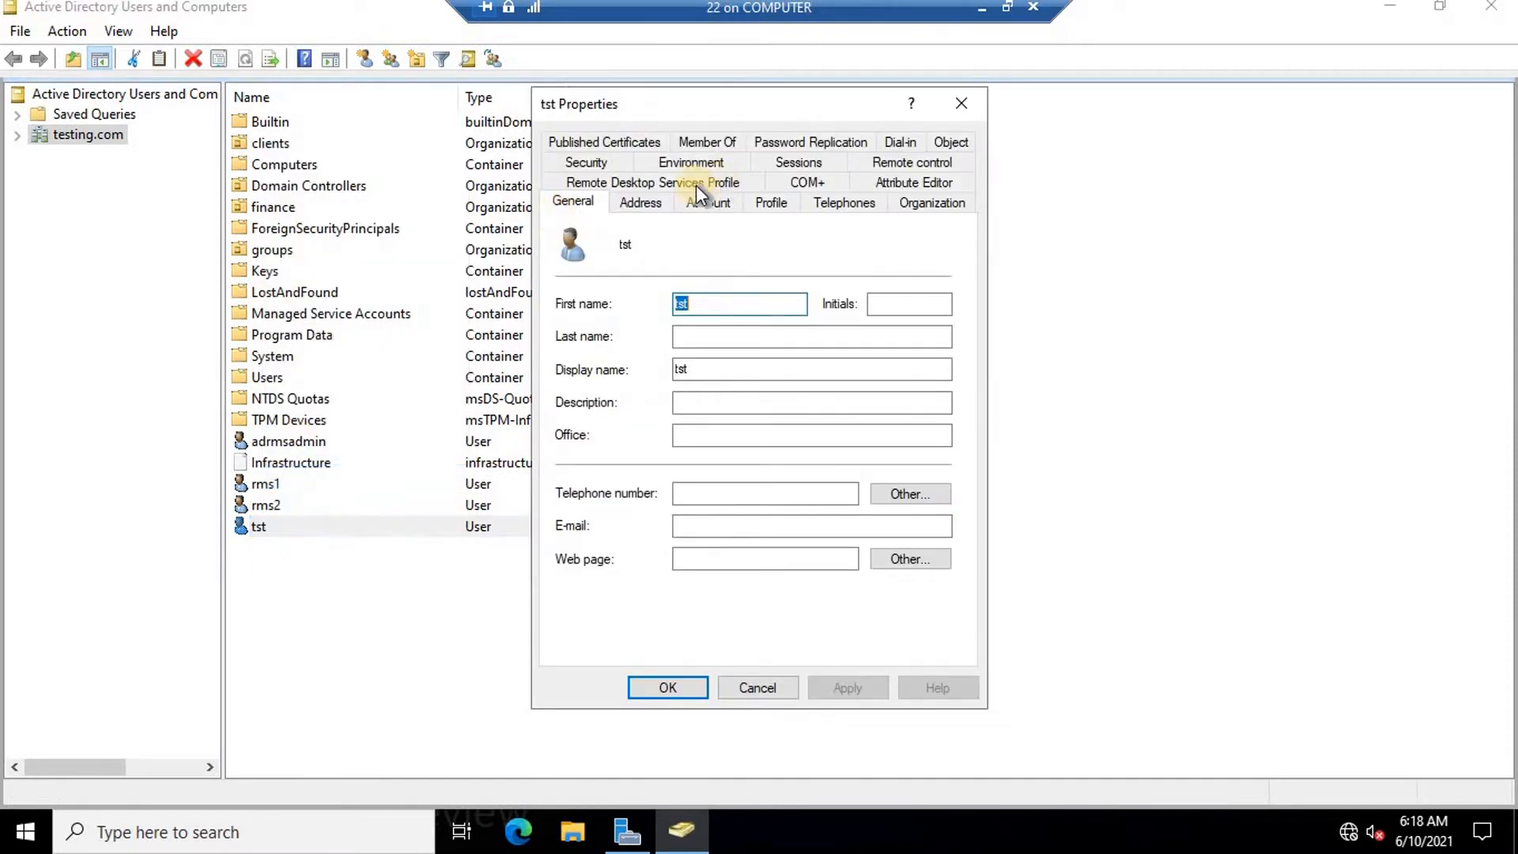
{"action": "left_click", "coordinate": [698, 144]}
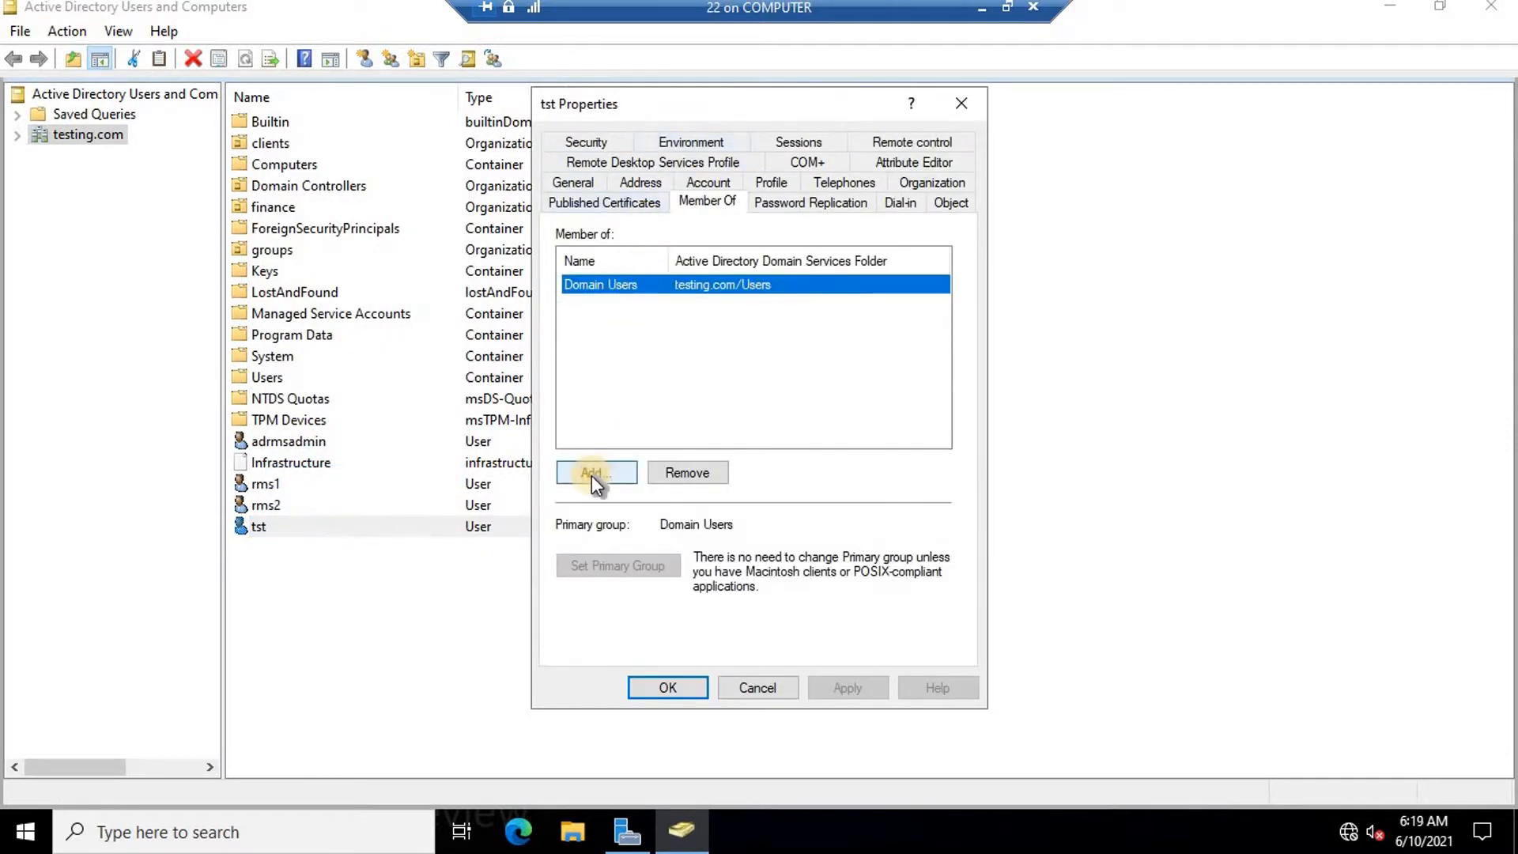
{"action": "left_click", "coordinate": [591, 475]}
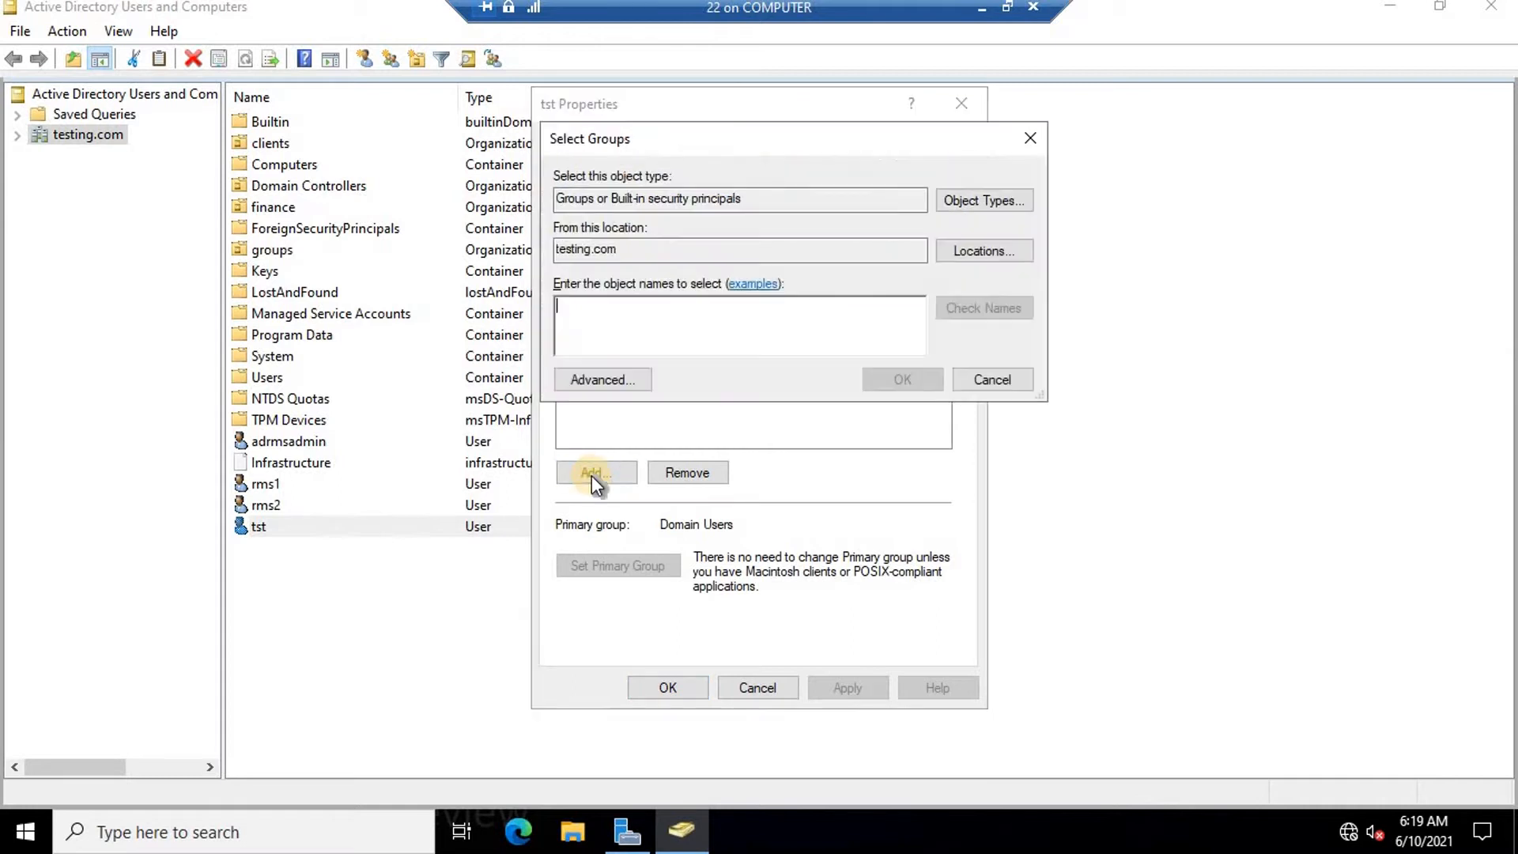
{"action": "type", "text": "domain admins"}
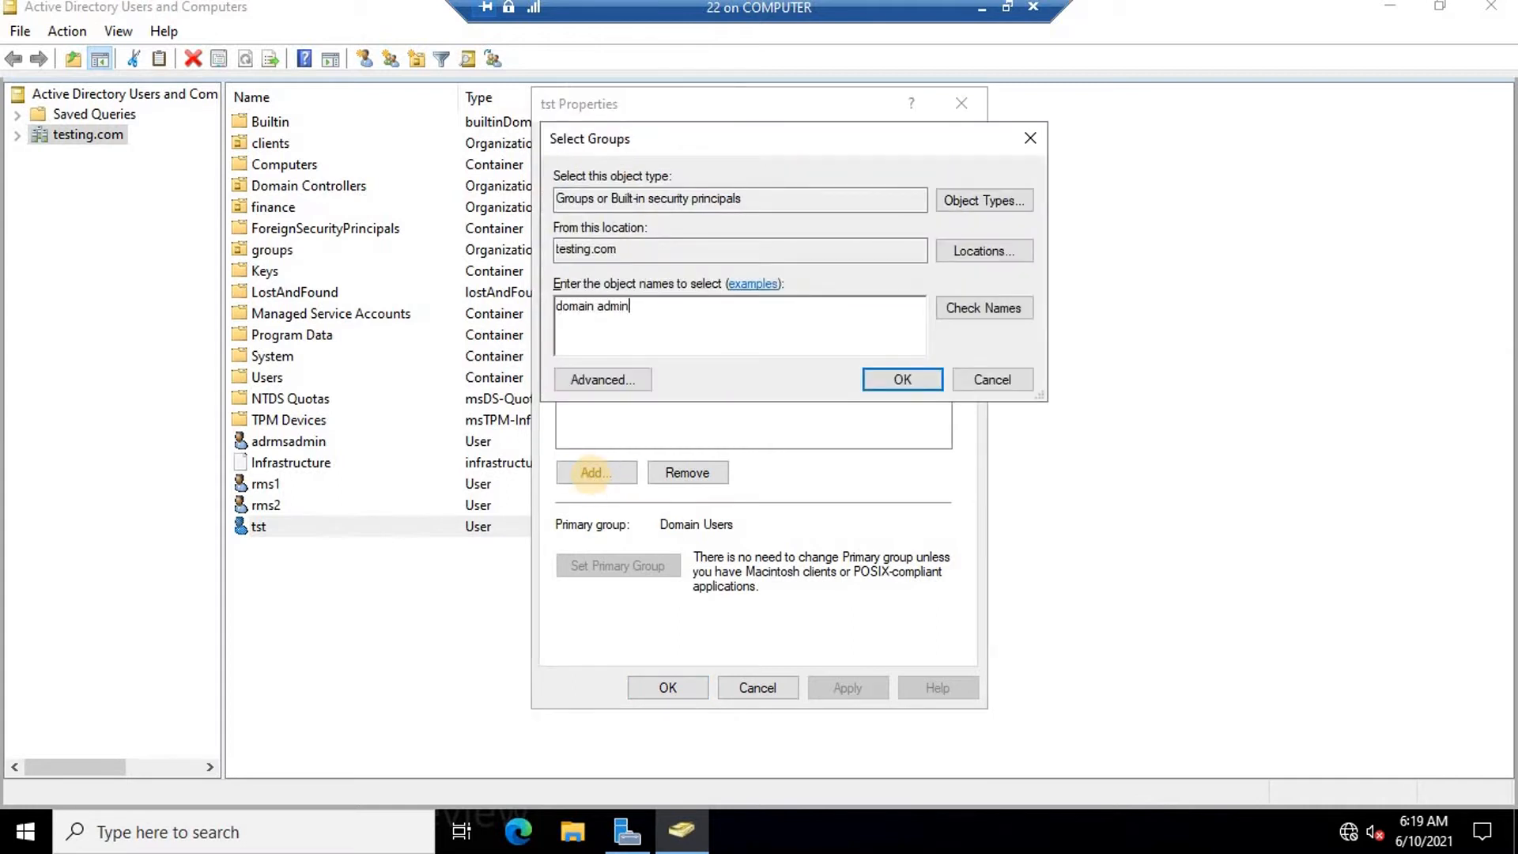
{"action": "left_click", "coordinate": [1012, 309]}
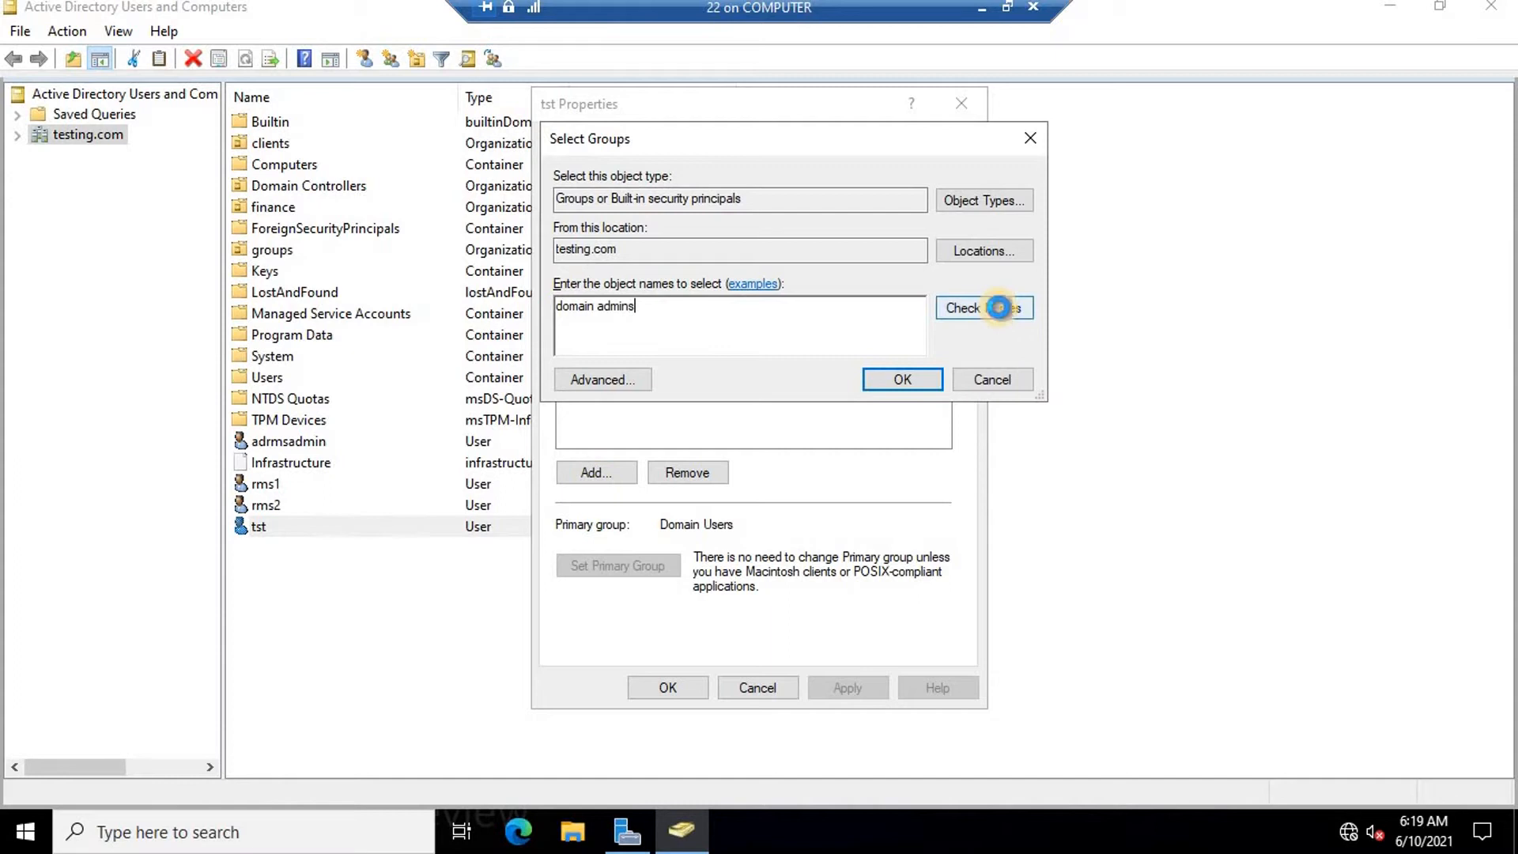
{"action": "left_click", "coordinate": [891, 377]}
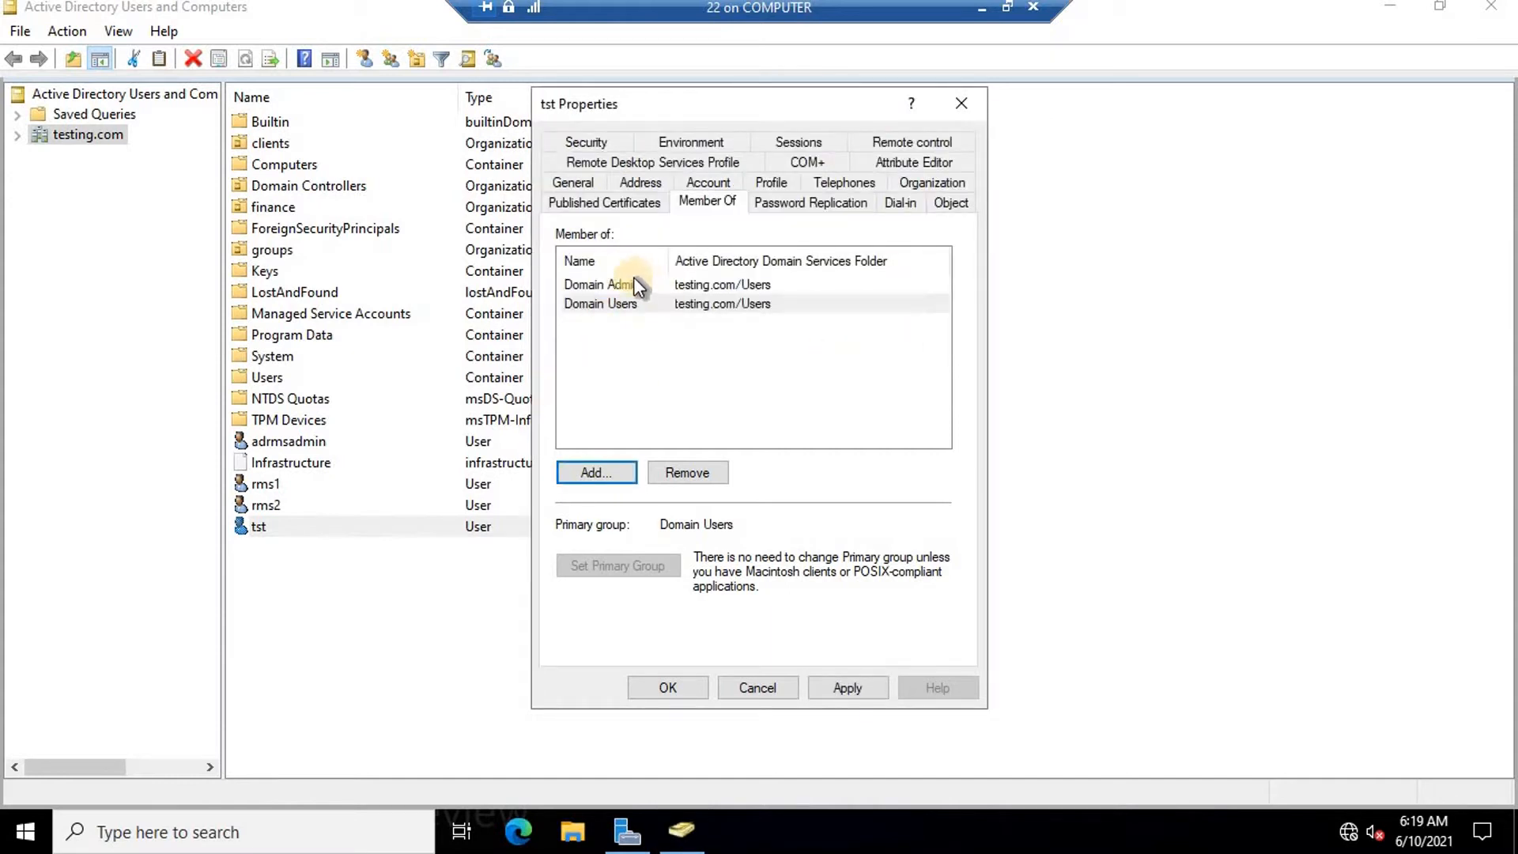
{"action": "left_click_drag", "start_coordinate": [668, 249], "coordinate": [743, 250]}
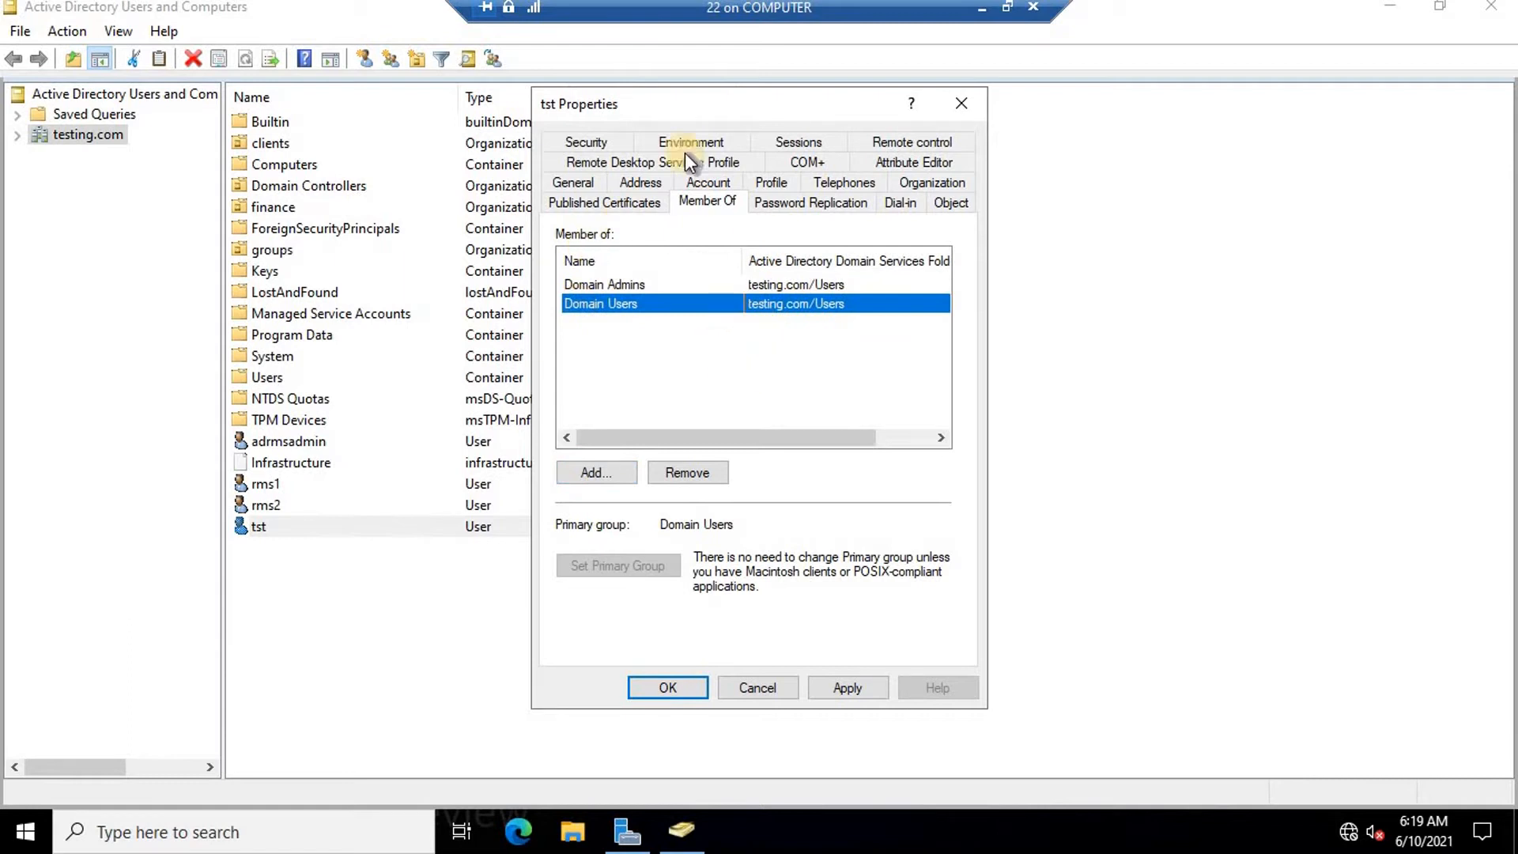
{"action": "left_click", "coordinate": [759, 687]}
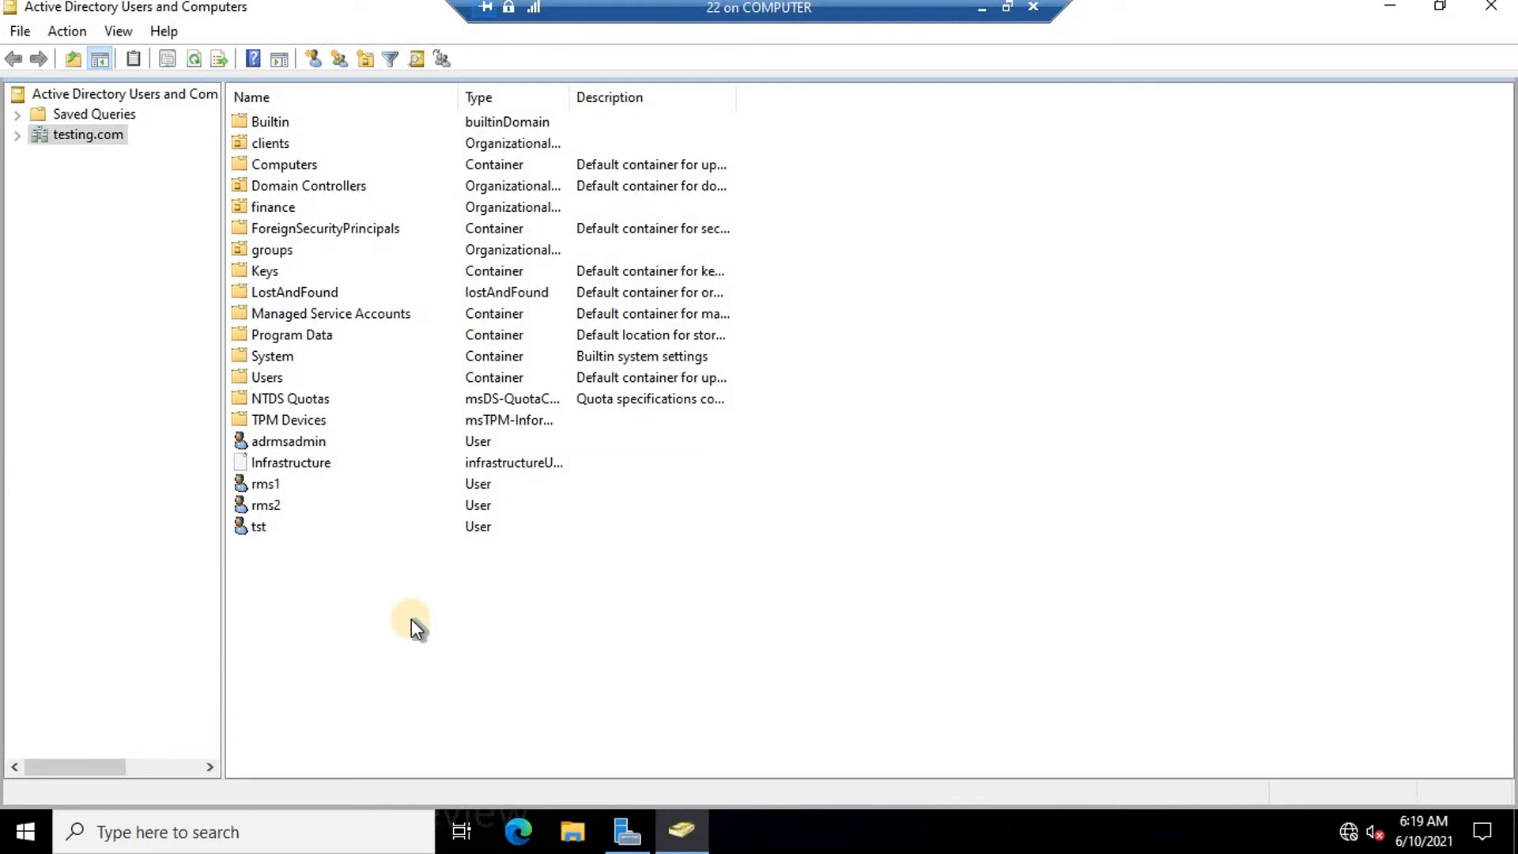
Open the tst account's properties and close them without saving.
{"action": "left_click", "coordinate": [252, 527]}
{"action": "right_click", "coordinate": [252, 529]}
{"action": "left_click", "coordinate": [321, 482]}
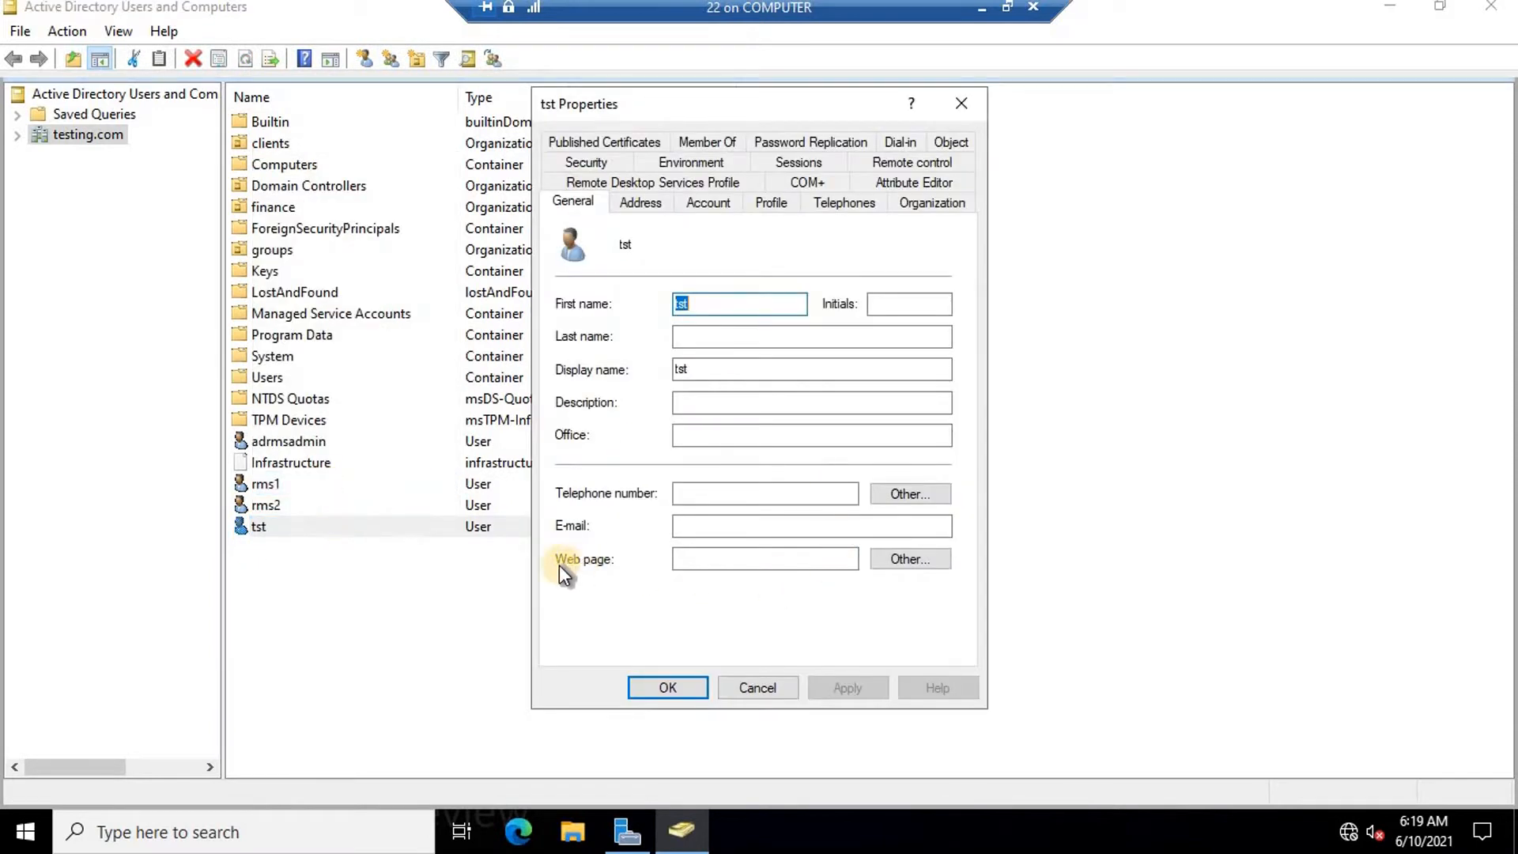
{"action": "left_click", "coordinate": [699, 525]}
{"action": "left_click", "coordinate": [761, 686]}
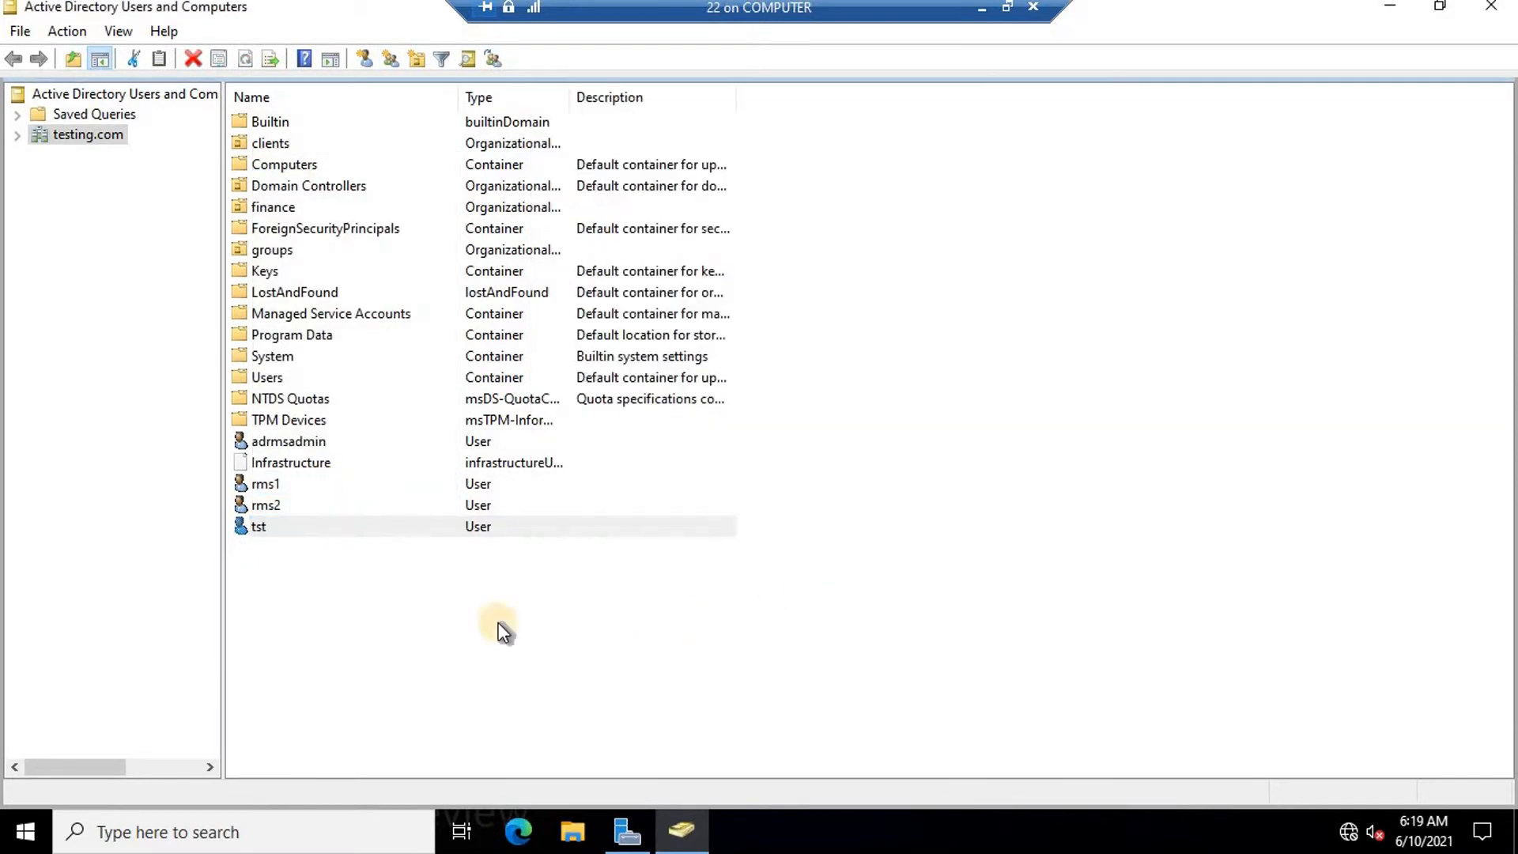
Enter the tst account's testing.com e-mail address on the General tab and save it.
{"action": "right_click", "coordinate": [309, 526]}
{"action": "left_click", "coordinate": [364, 480]}
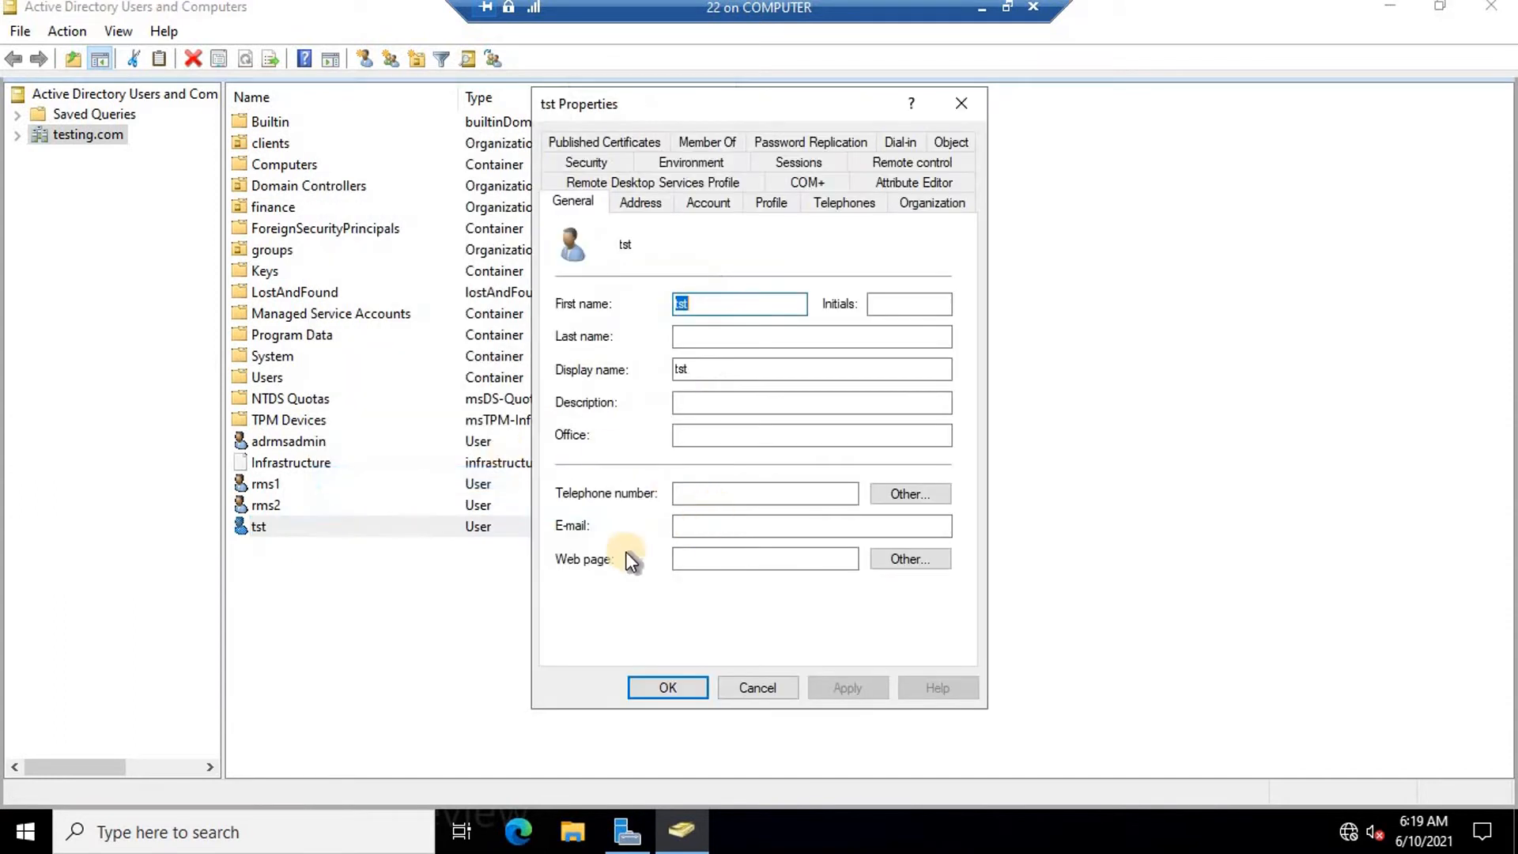
{"action": "left_click", "coordinate": [695, 527]}
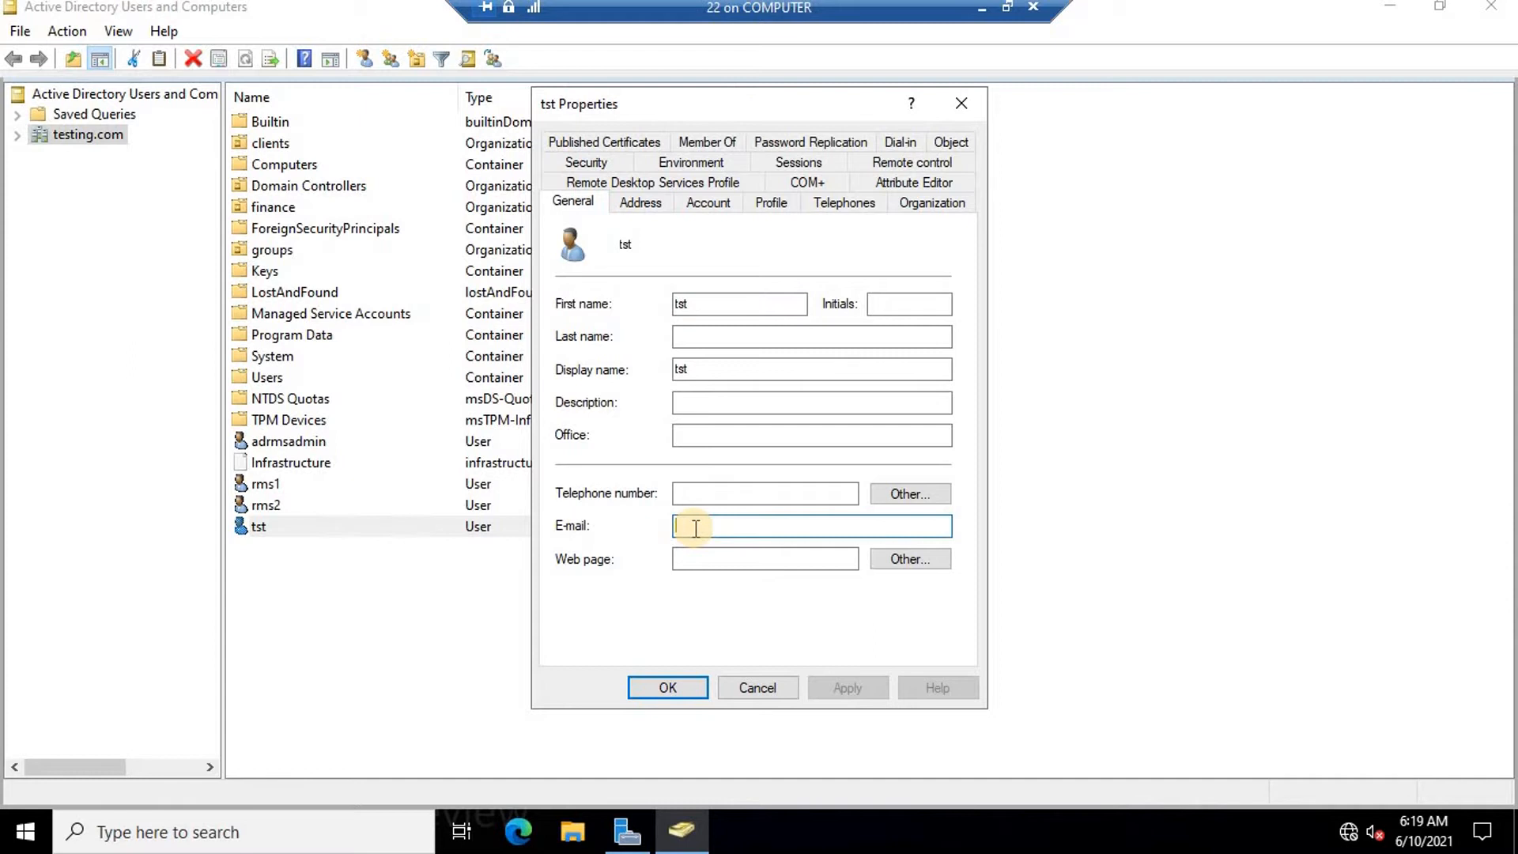
{"action": "type", "text": "tst"}
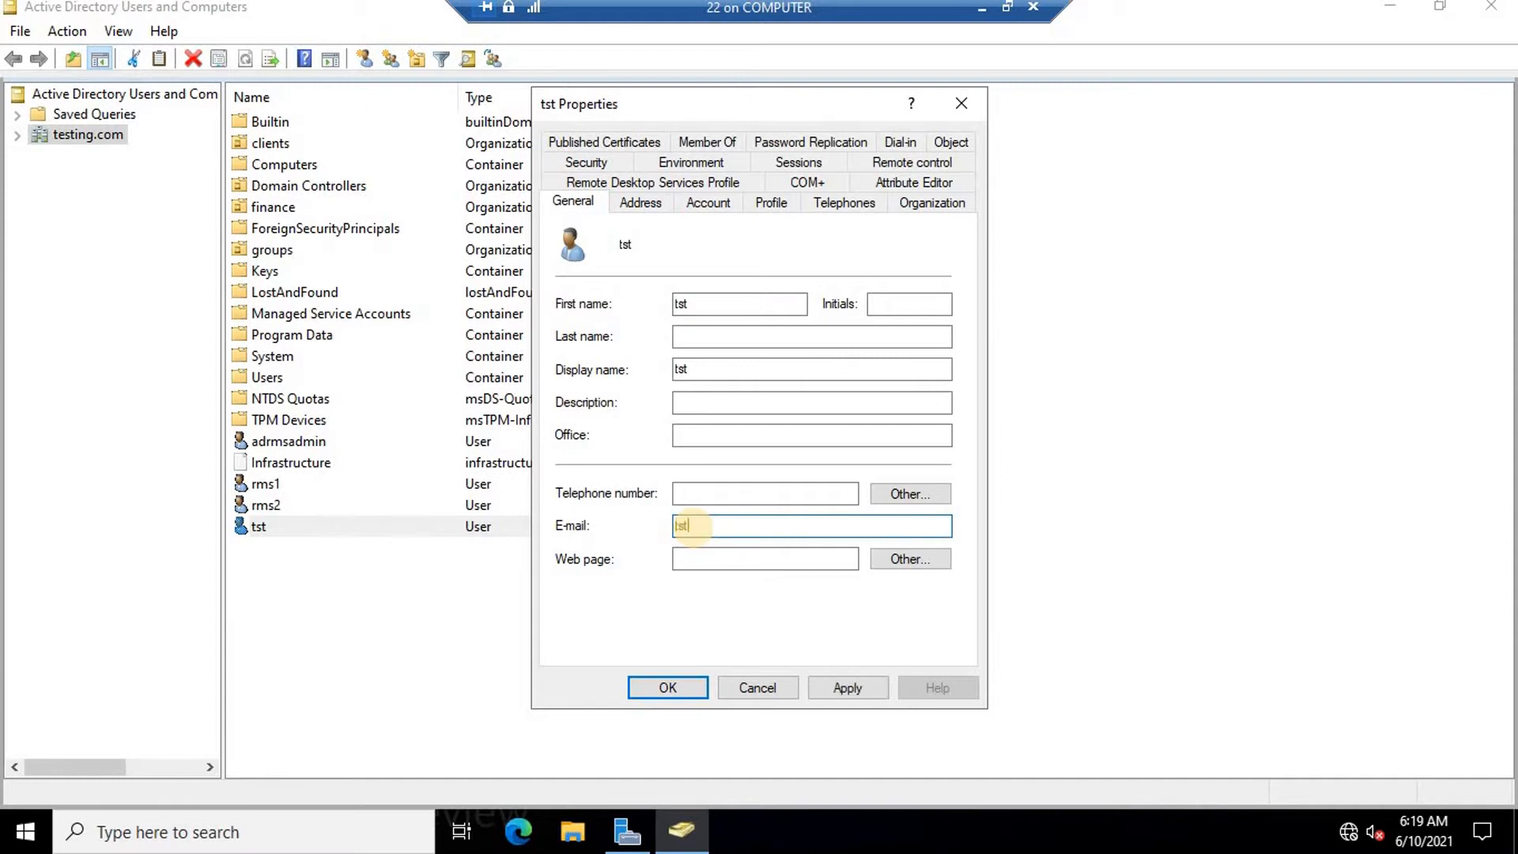
{"action": "type", "text": "@"}
{"action": "type", "text": "testing.com"}
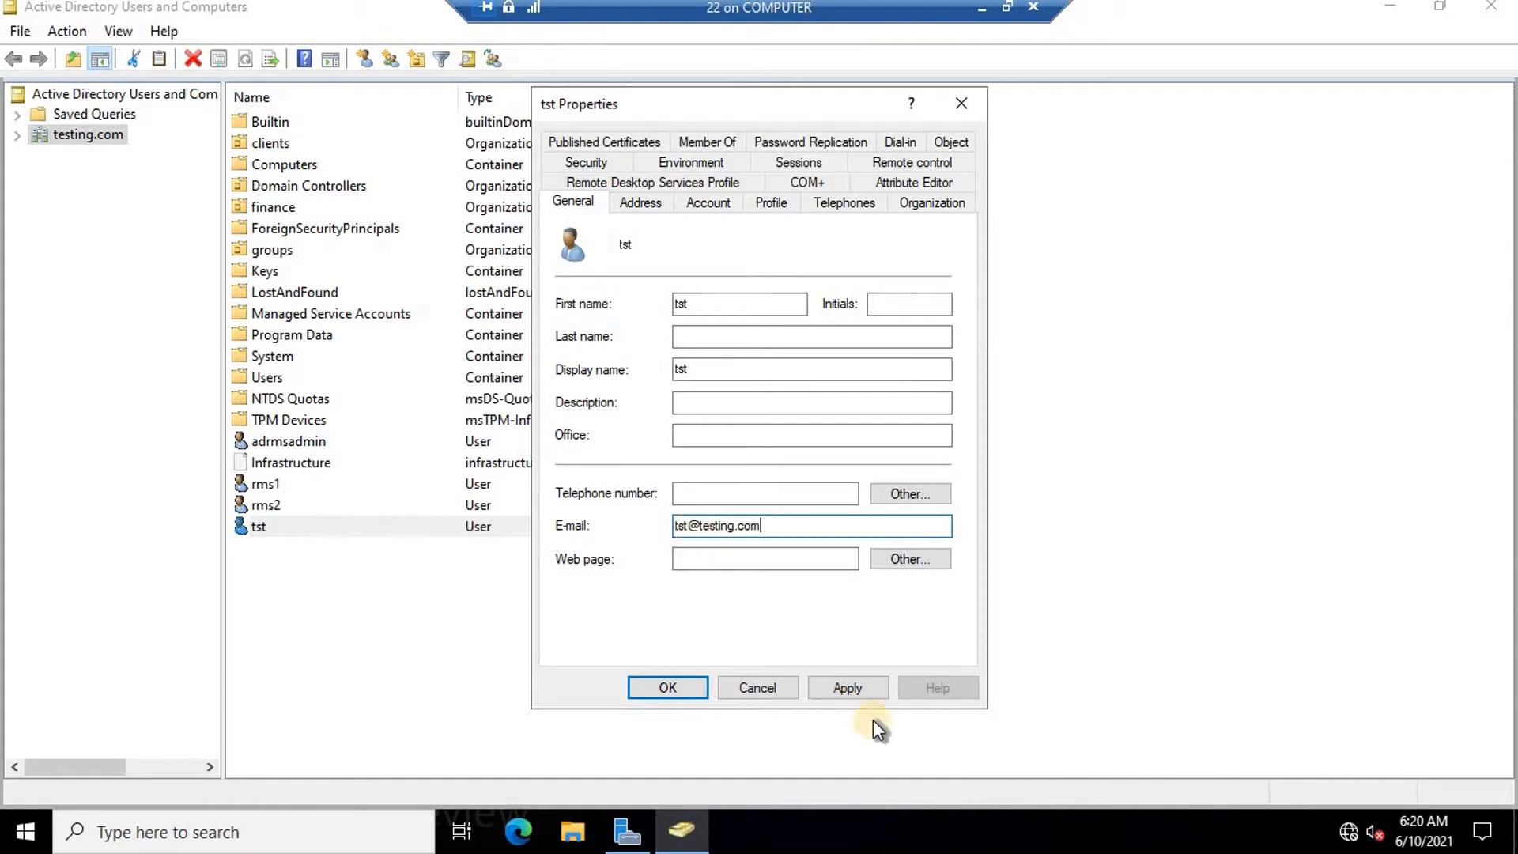
{"action": "left_click", "coordinate": [649, 685]}
{"action": "left_click", "coordinate": [458, 670]}
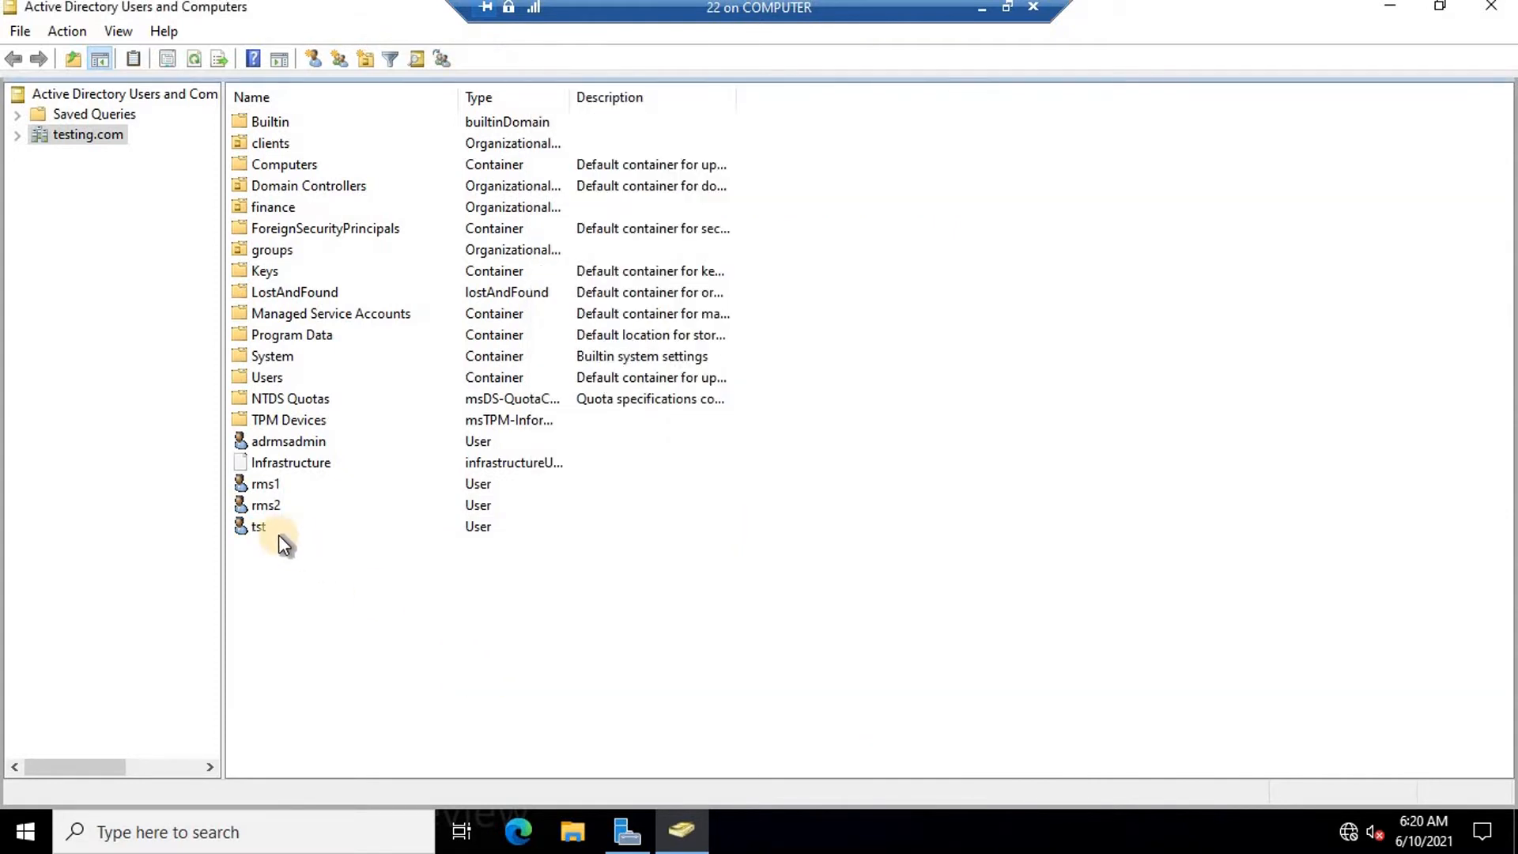
Open shared properties for adrmsadmin, rms1 and rms2, cancel without changes, and close the console.
{"action": "left_click", "coordinate": [279, 445]}
{"action": "left_click", "coordinate": [270, 483], "text": "ctrl"}
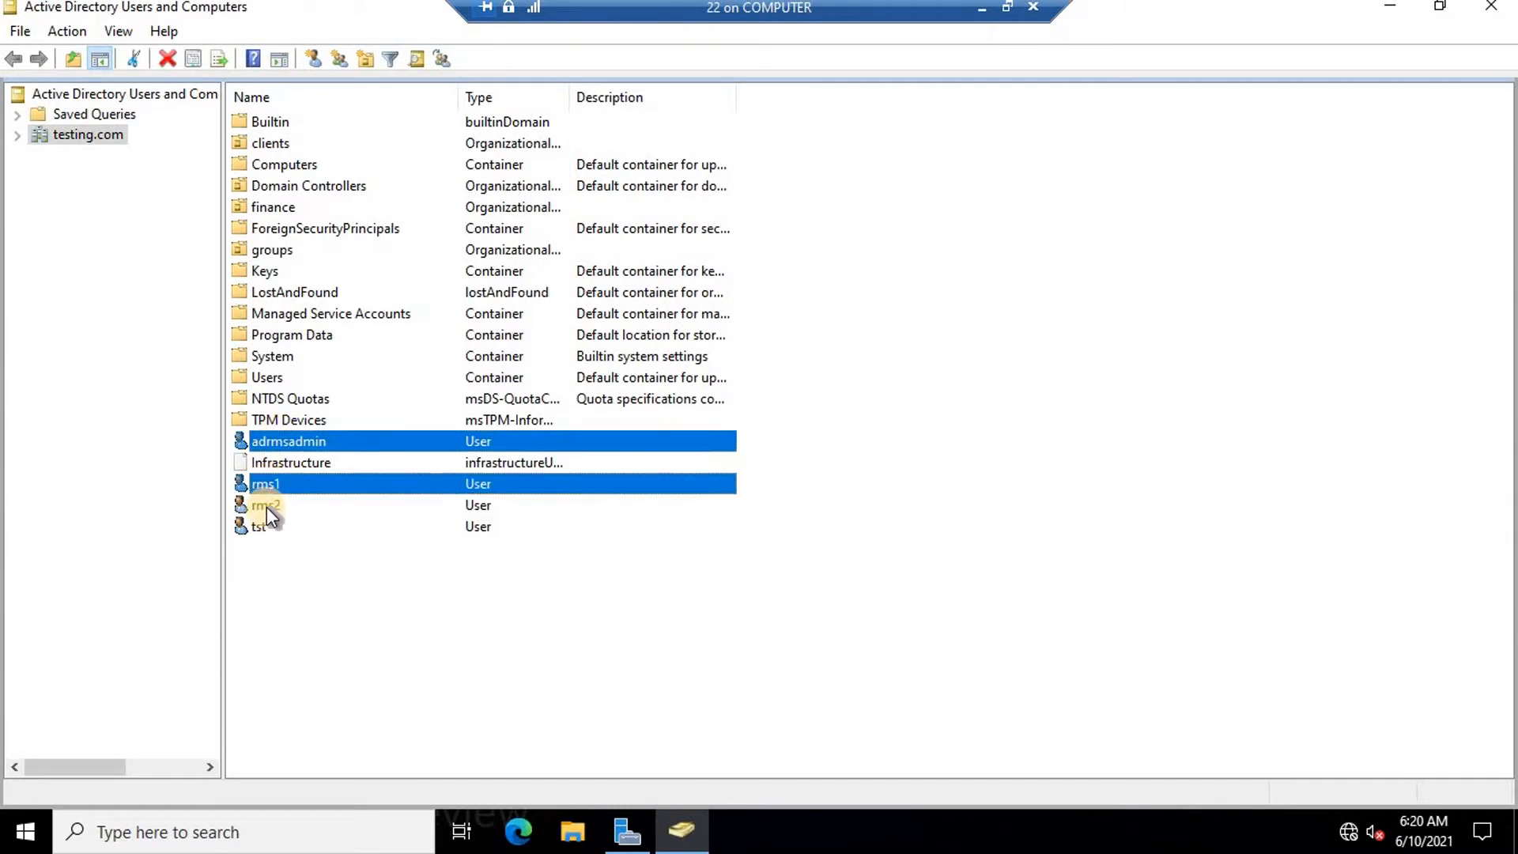
{"action": "left_click", "coordinate": [267, 507], "text": "ctrl"}
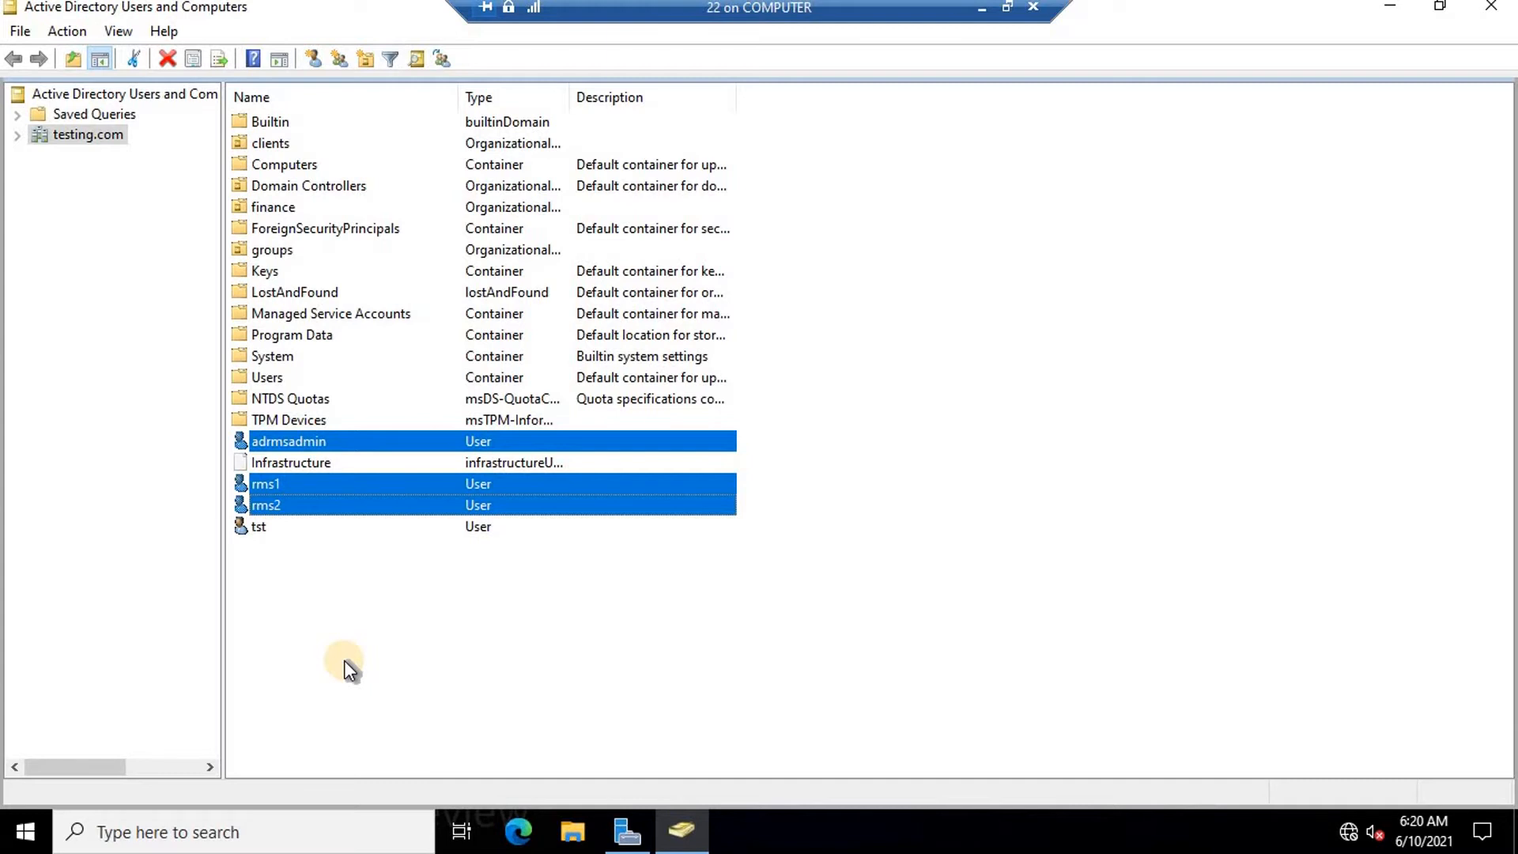
{"action": "right_click", "coordinate": [380, 488]}
{"action": "left_click", "coordinate": [466, 750]}
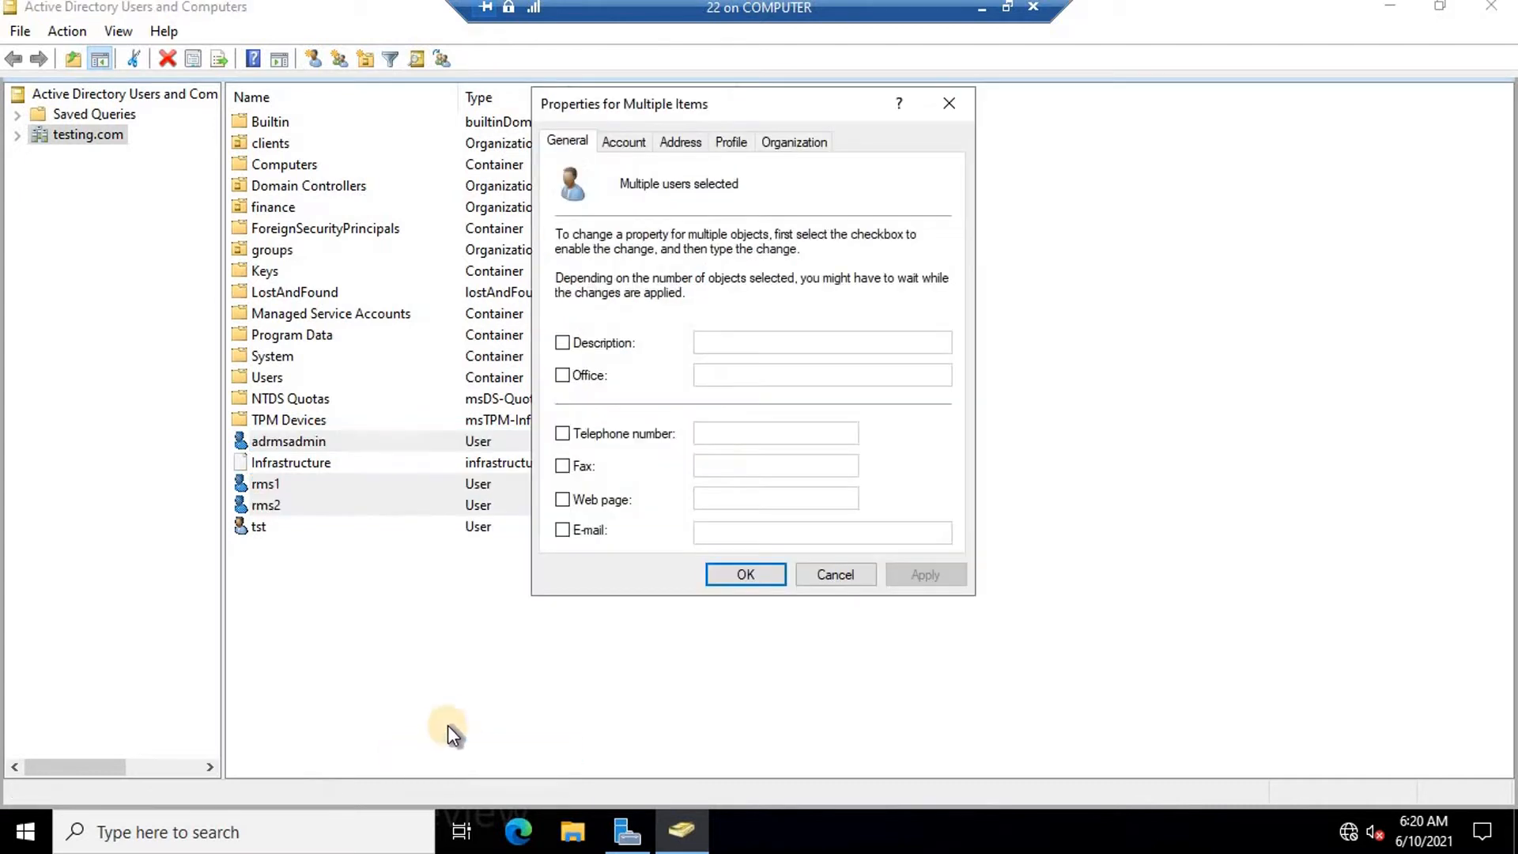
{"action": "left_click", "coordinate": [564, 530]}
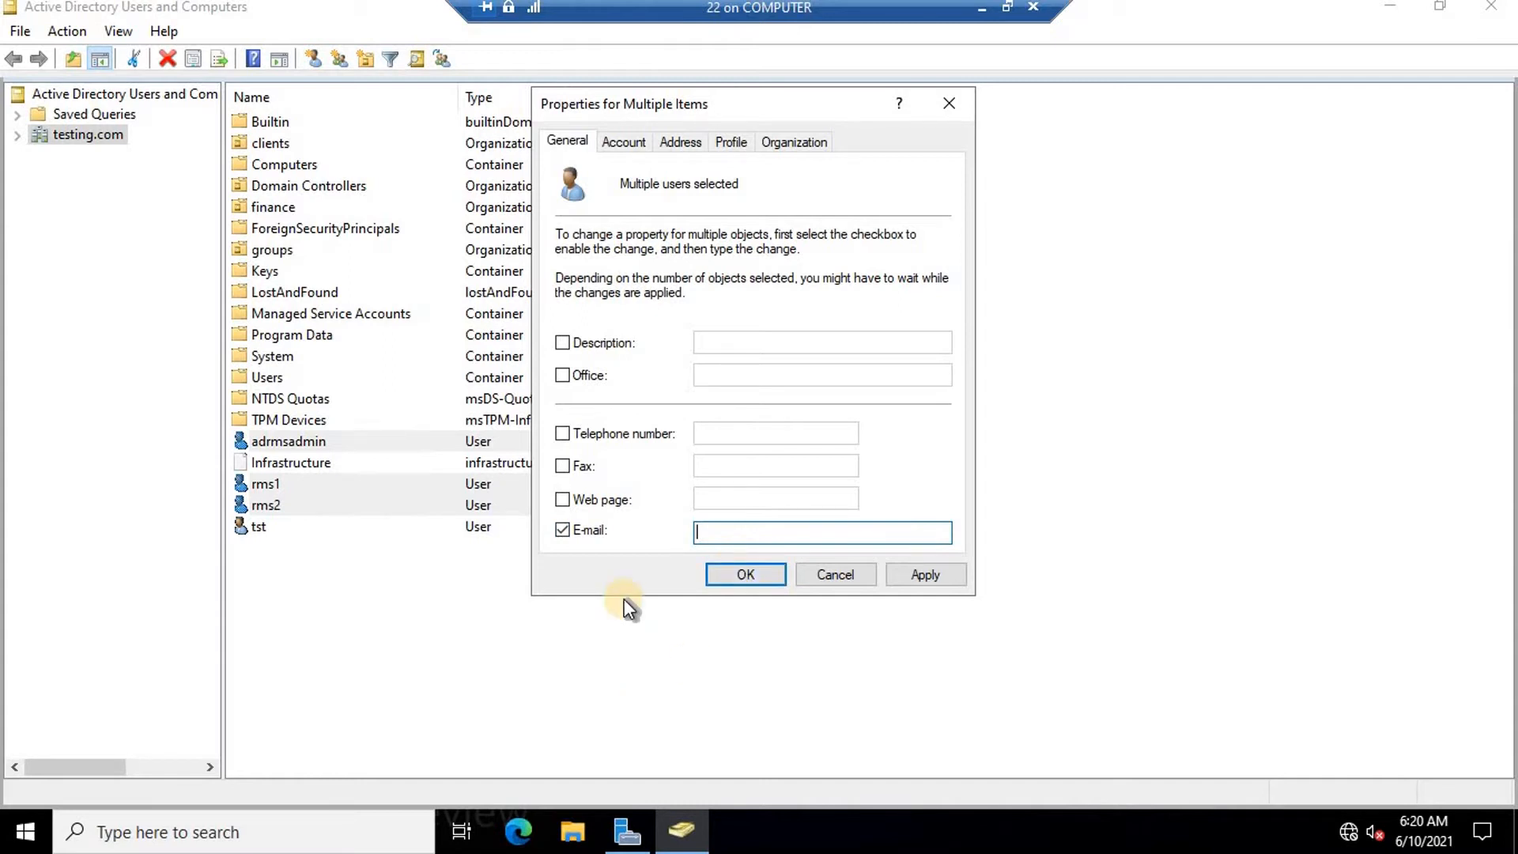
{"action": "left_click", "coordinate": [844, 578]}
{"action": "left_click", "coordinate": [474, 621]}
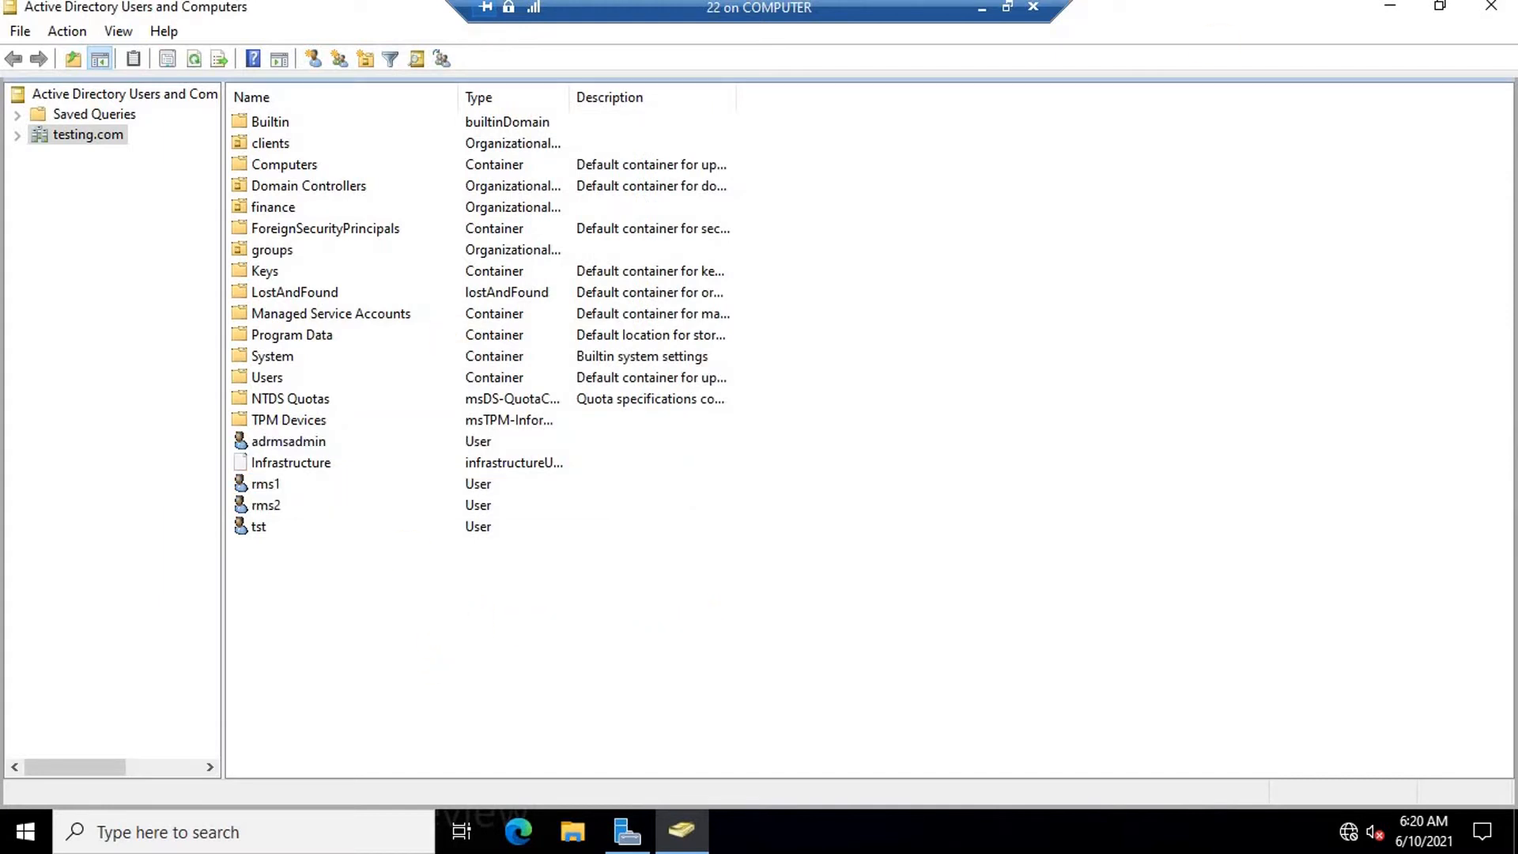
{"action": "left_click", "coordinate": [1493, 11]}
Create a new folder named adrms on Local Disk (C:).
{"action": "key", "text": "alt+F4"}
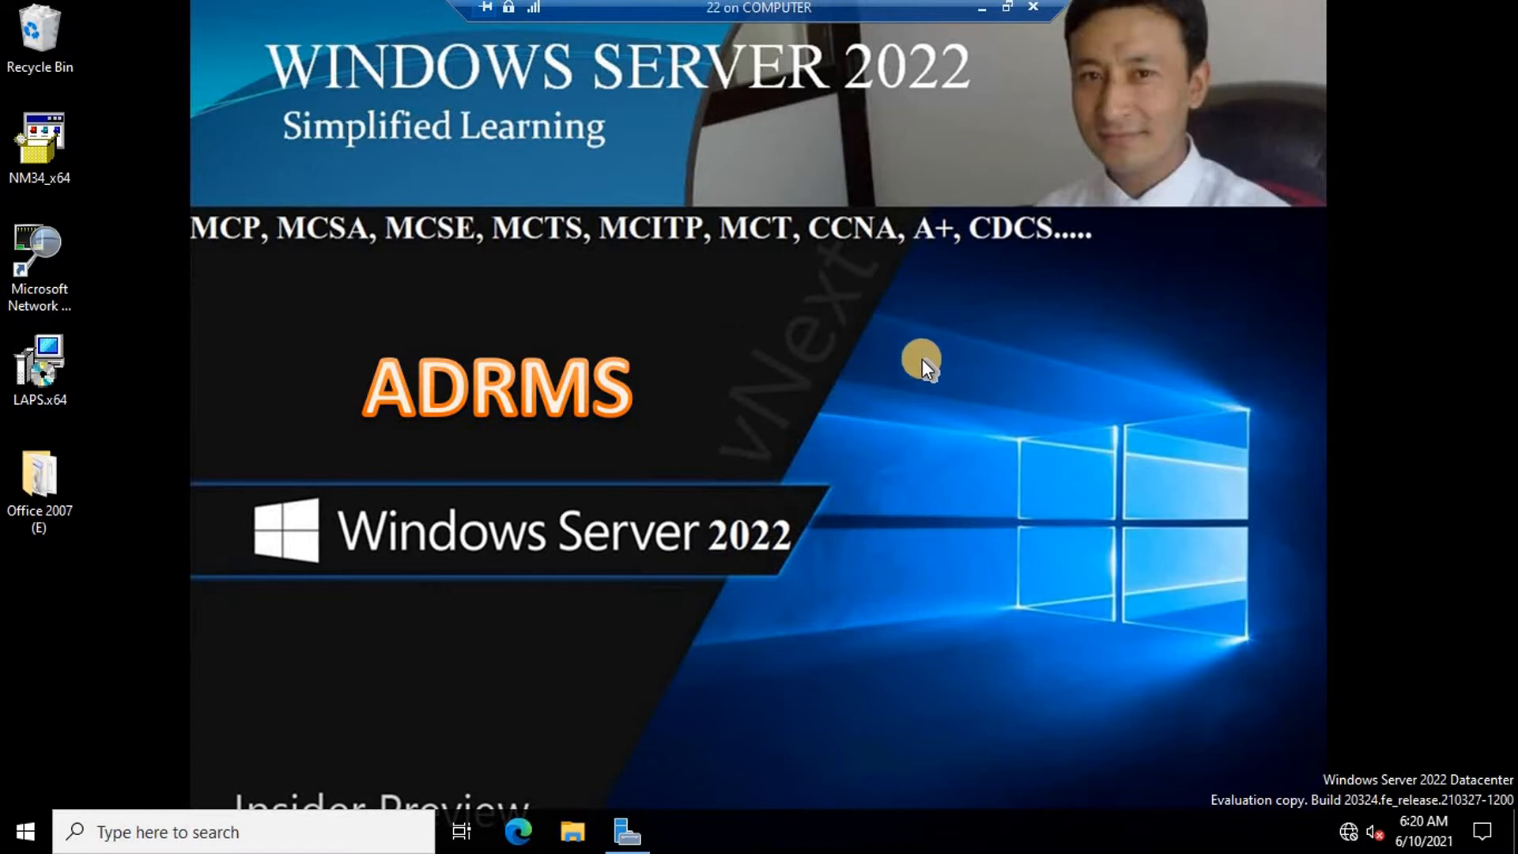
{"action": "left_click", "coordinate": [574, 834]}
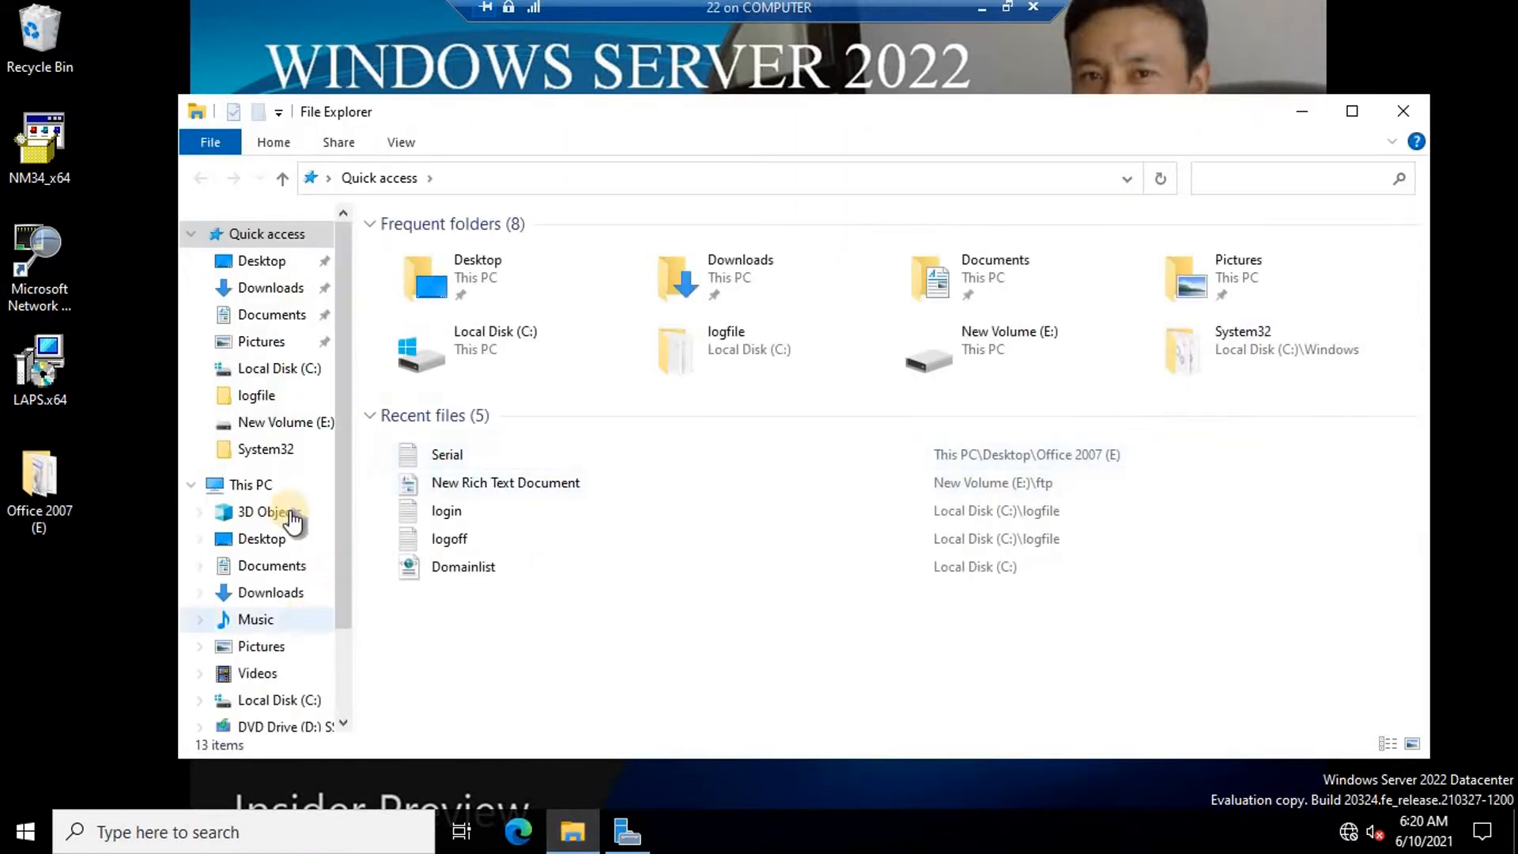
{"action": "left_click", "coordinate": [261, 485]}
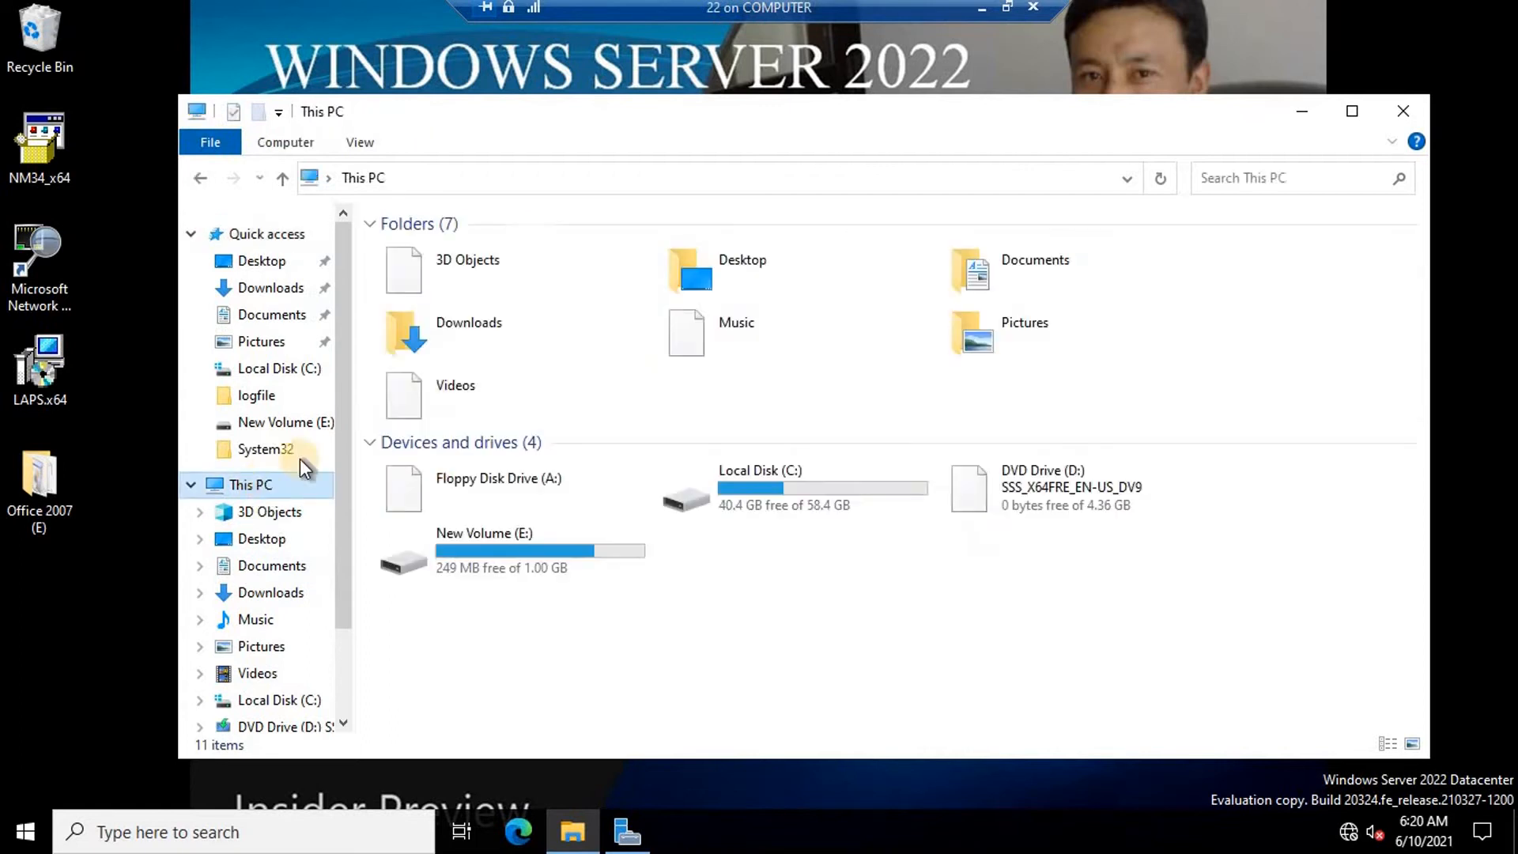
{"action": "double_click", "coordinate": [770, 464]}
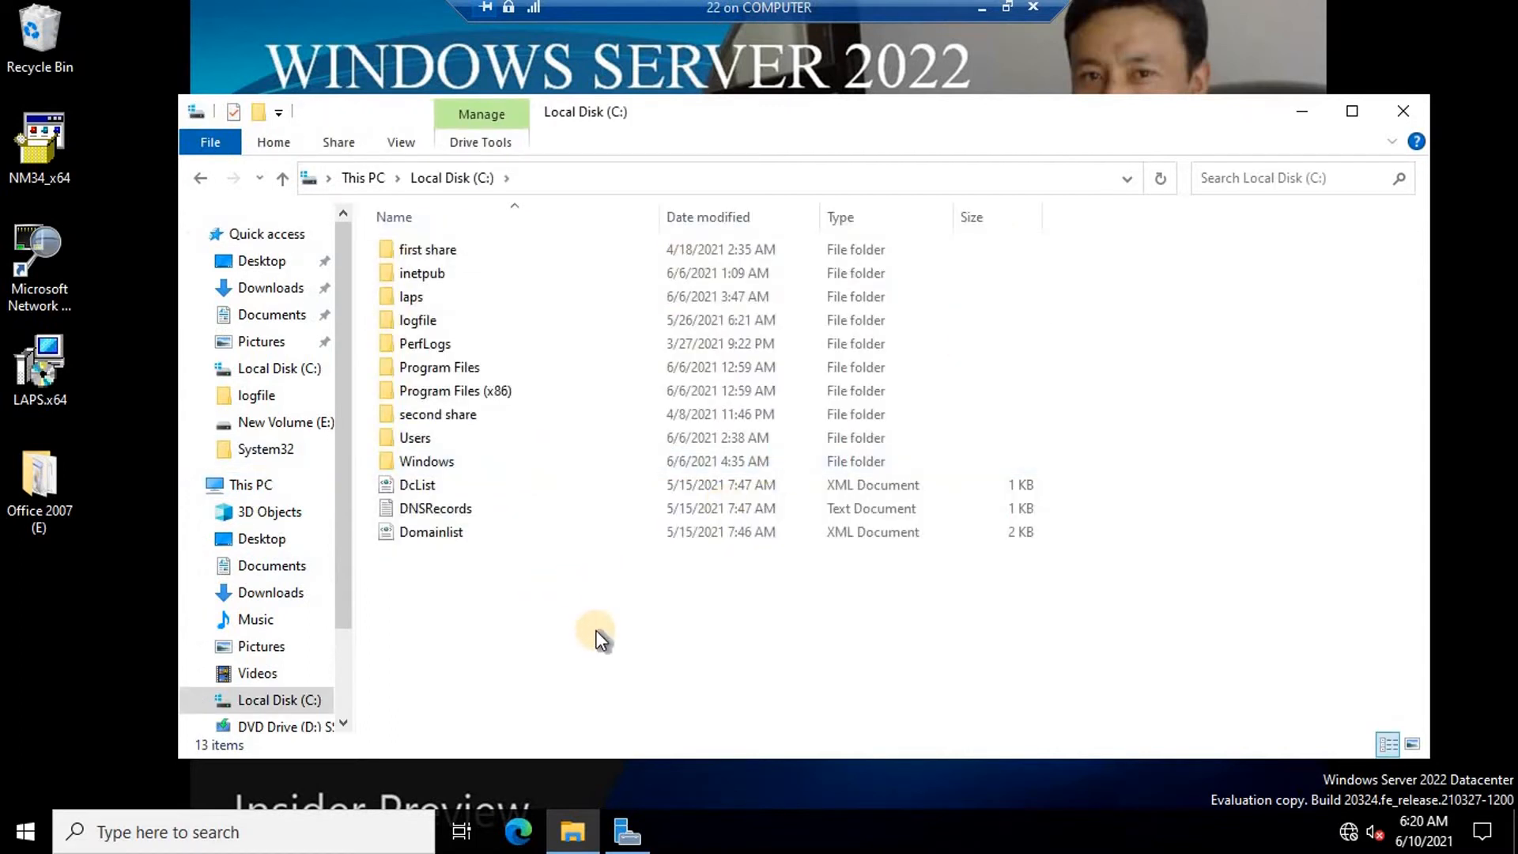
{"action": "right_click", "coordinate": [596, 630]}
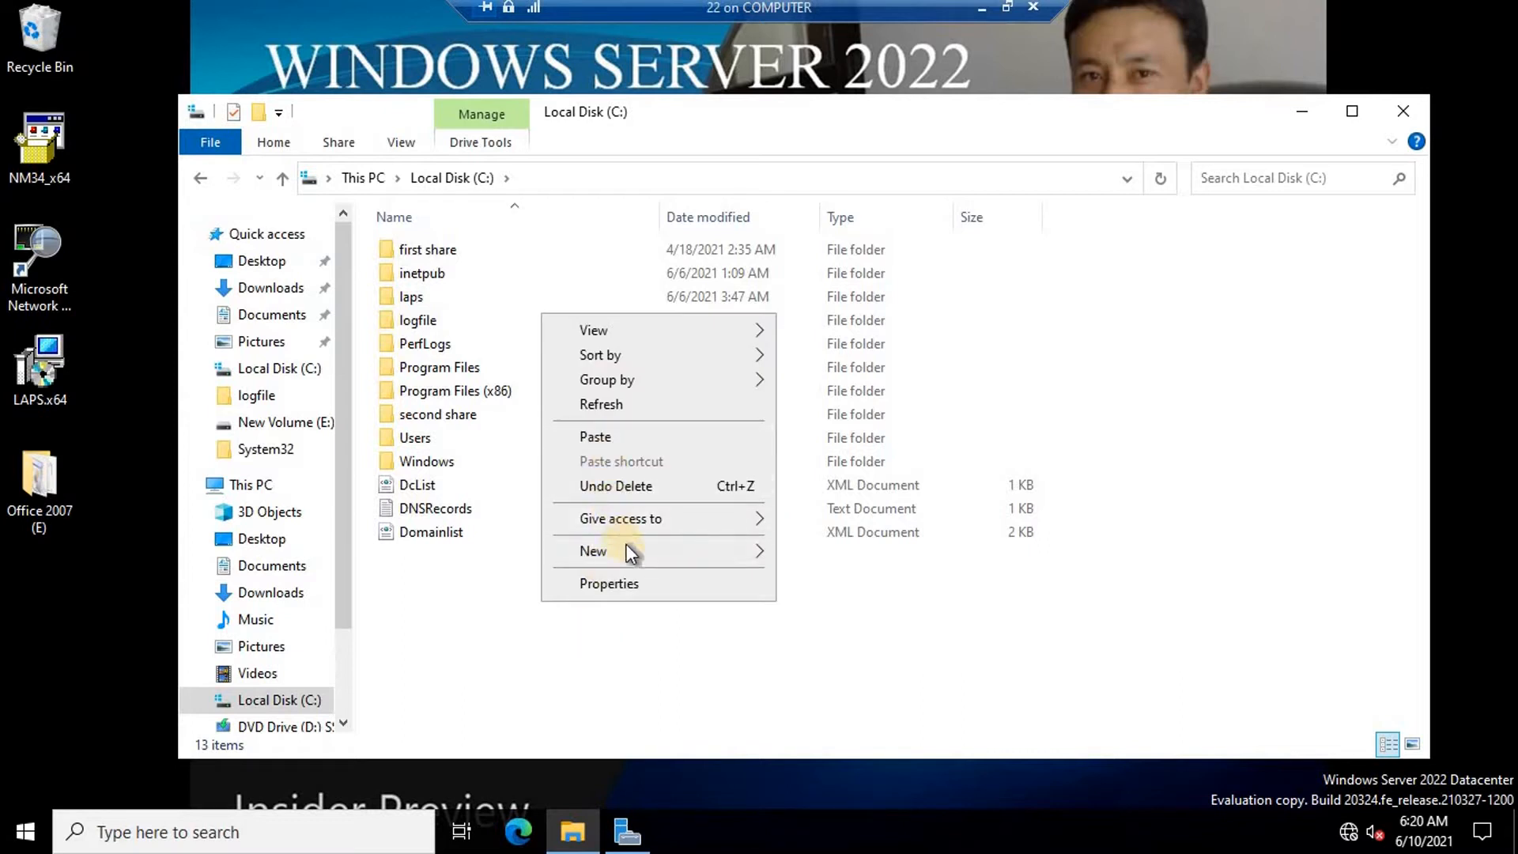
{"action": "mouse_move", "coordinate": [760, 552]}
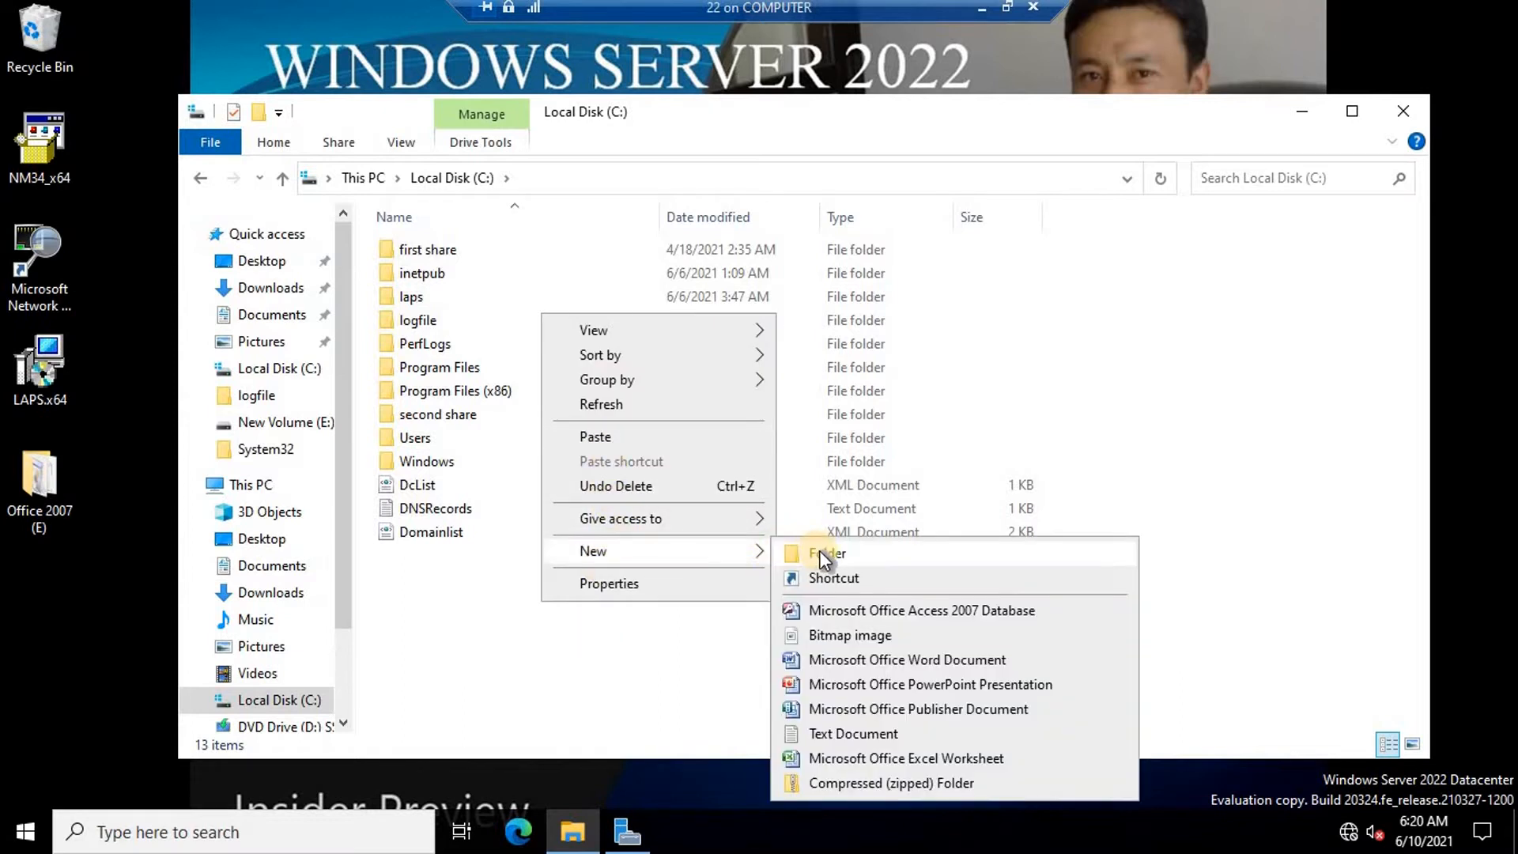
{"action": "left_click", "coordinate": [819, 552]}
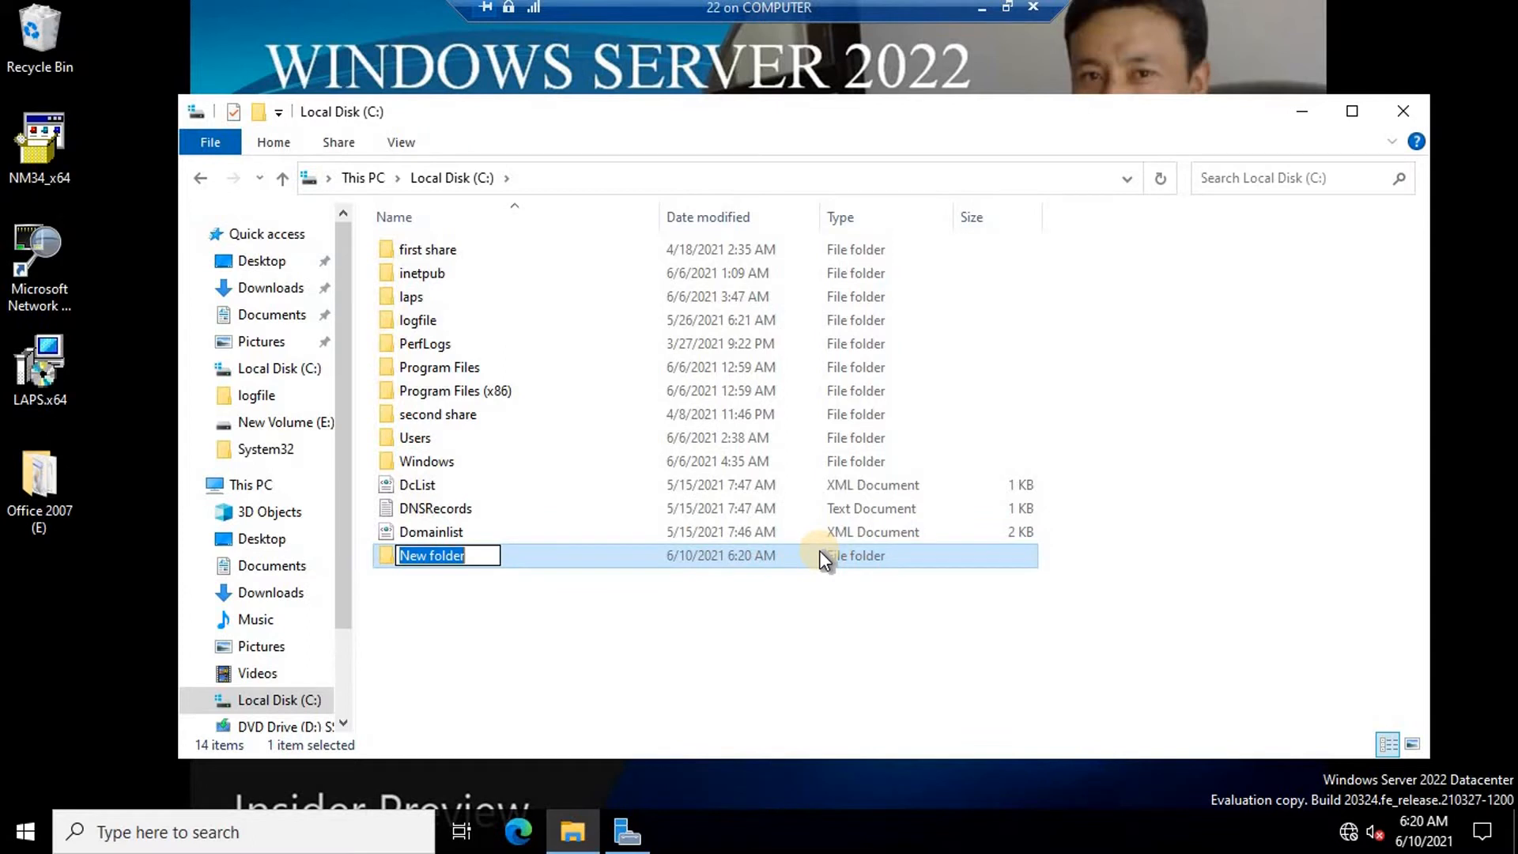
{"action": "type", "text": "adrms"}
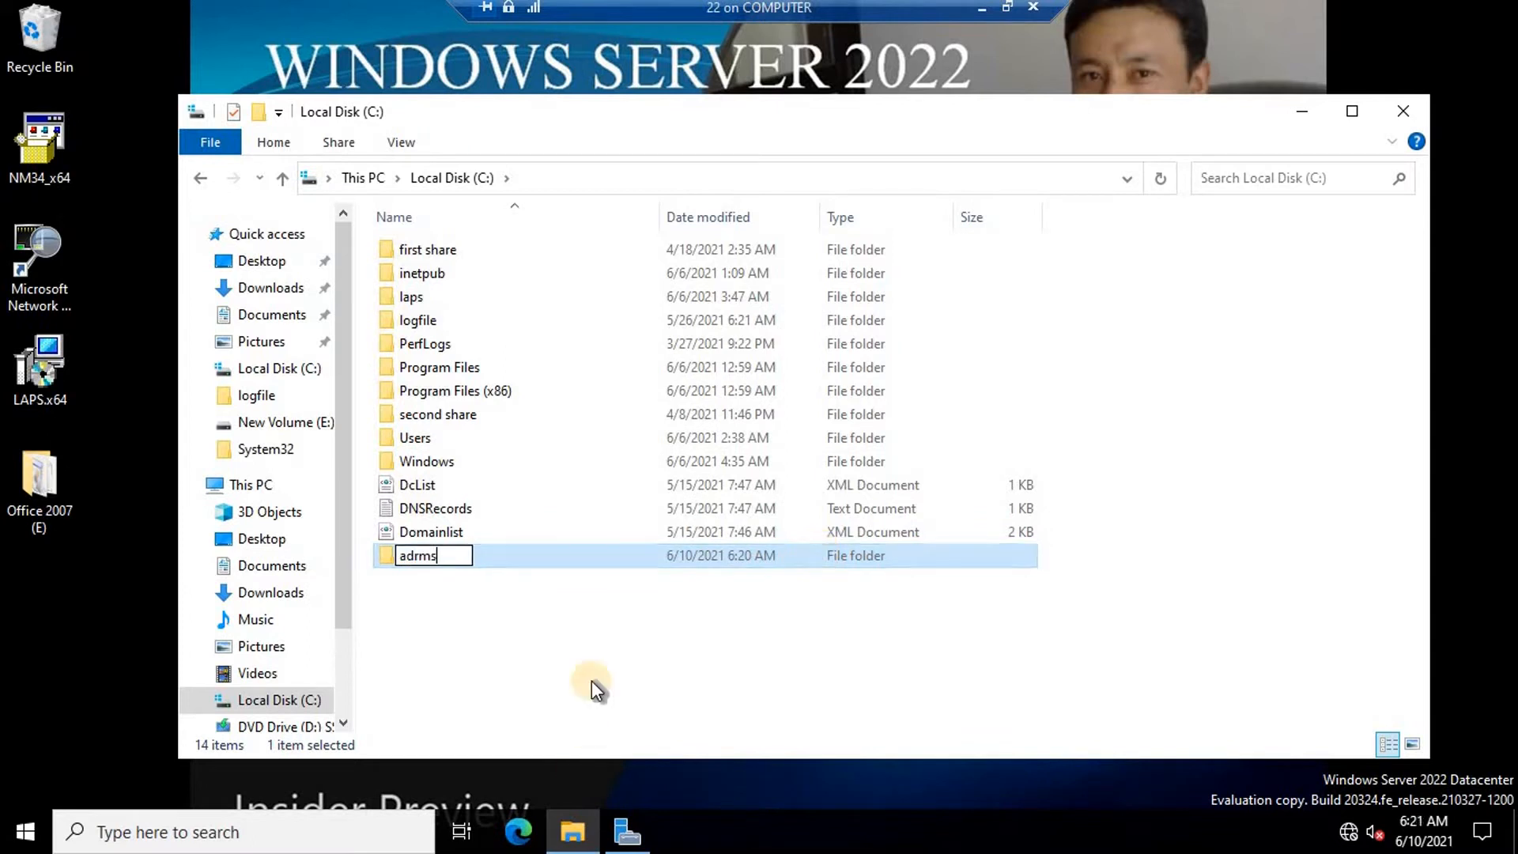
{"action": "left_click", "coordinate": [591, 681]}
{"action": "left_click", "coordinate": [426, 557]}
Share the adrms folder with Everyone at Read/Write permission.
{"action": "right_click", "coordinate": [426, 556]}
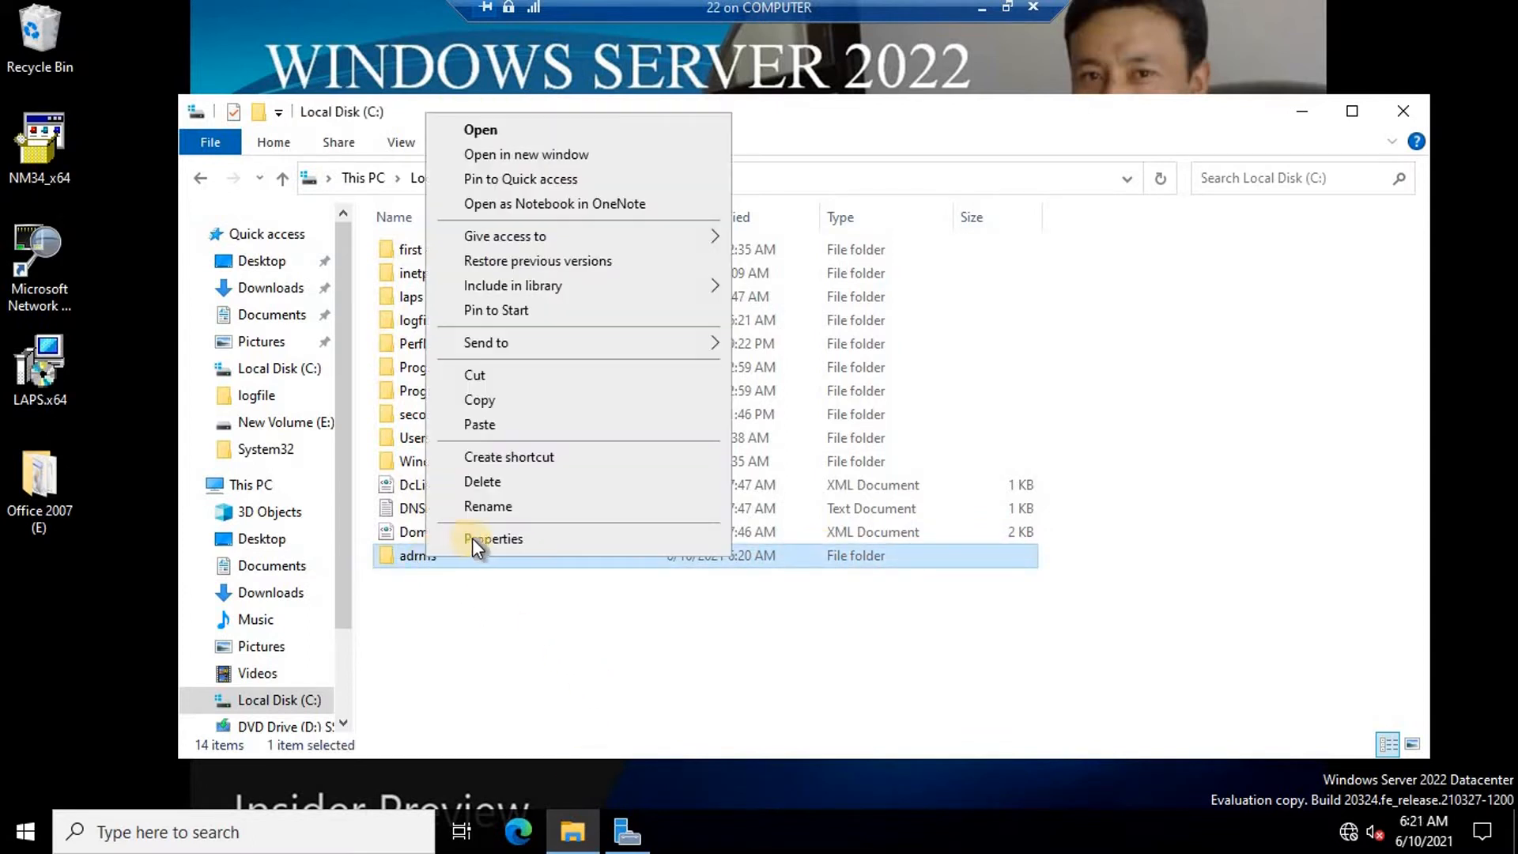
{"action": "left_click", "coordinate": [486, 537]}
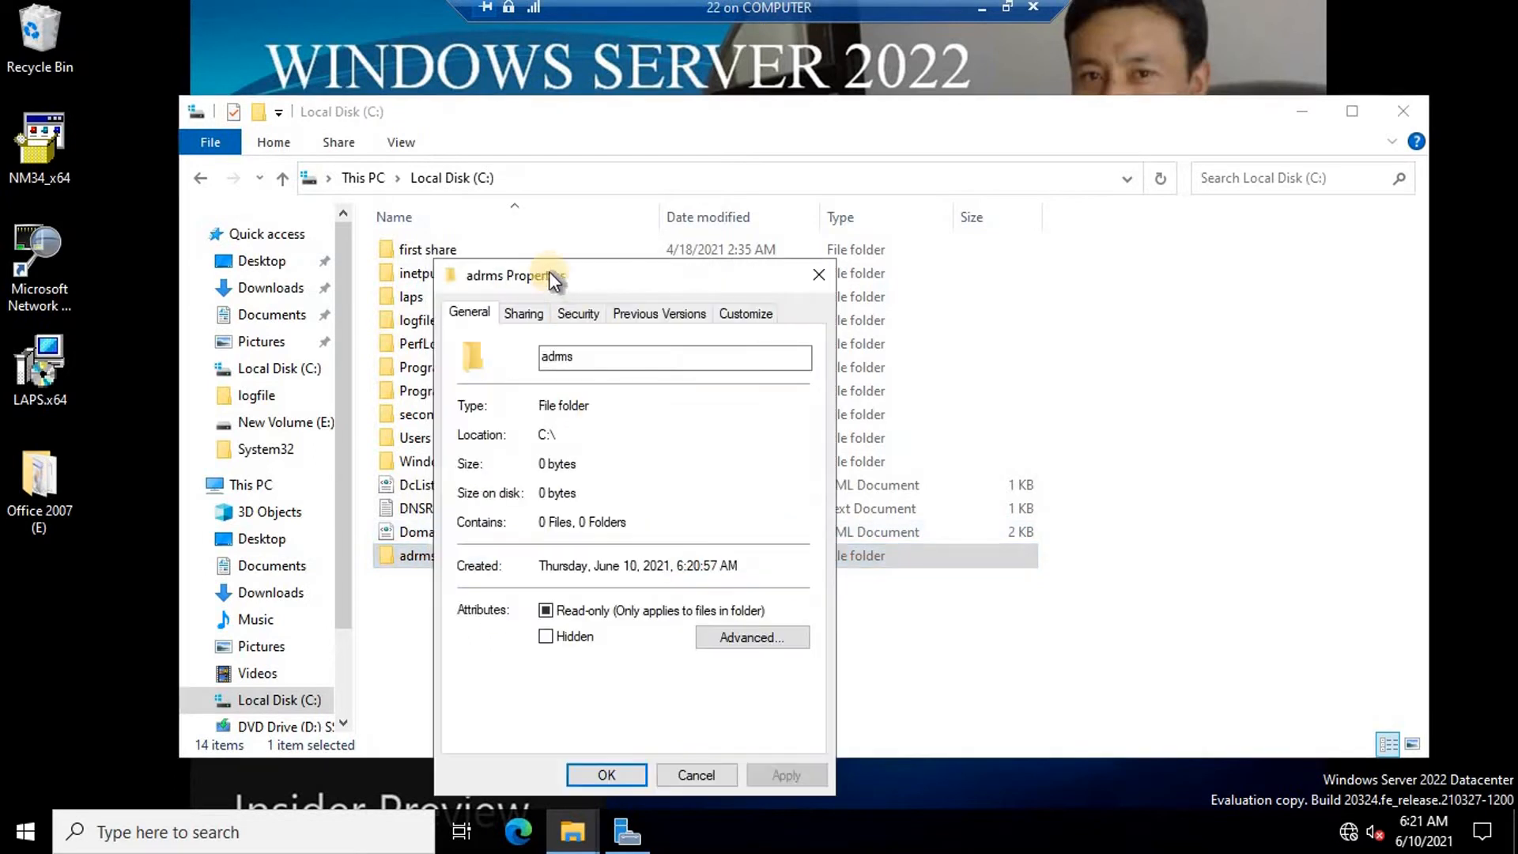
{"action": "left_click", "coordinate": [526, 314]}
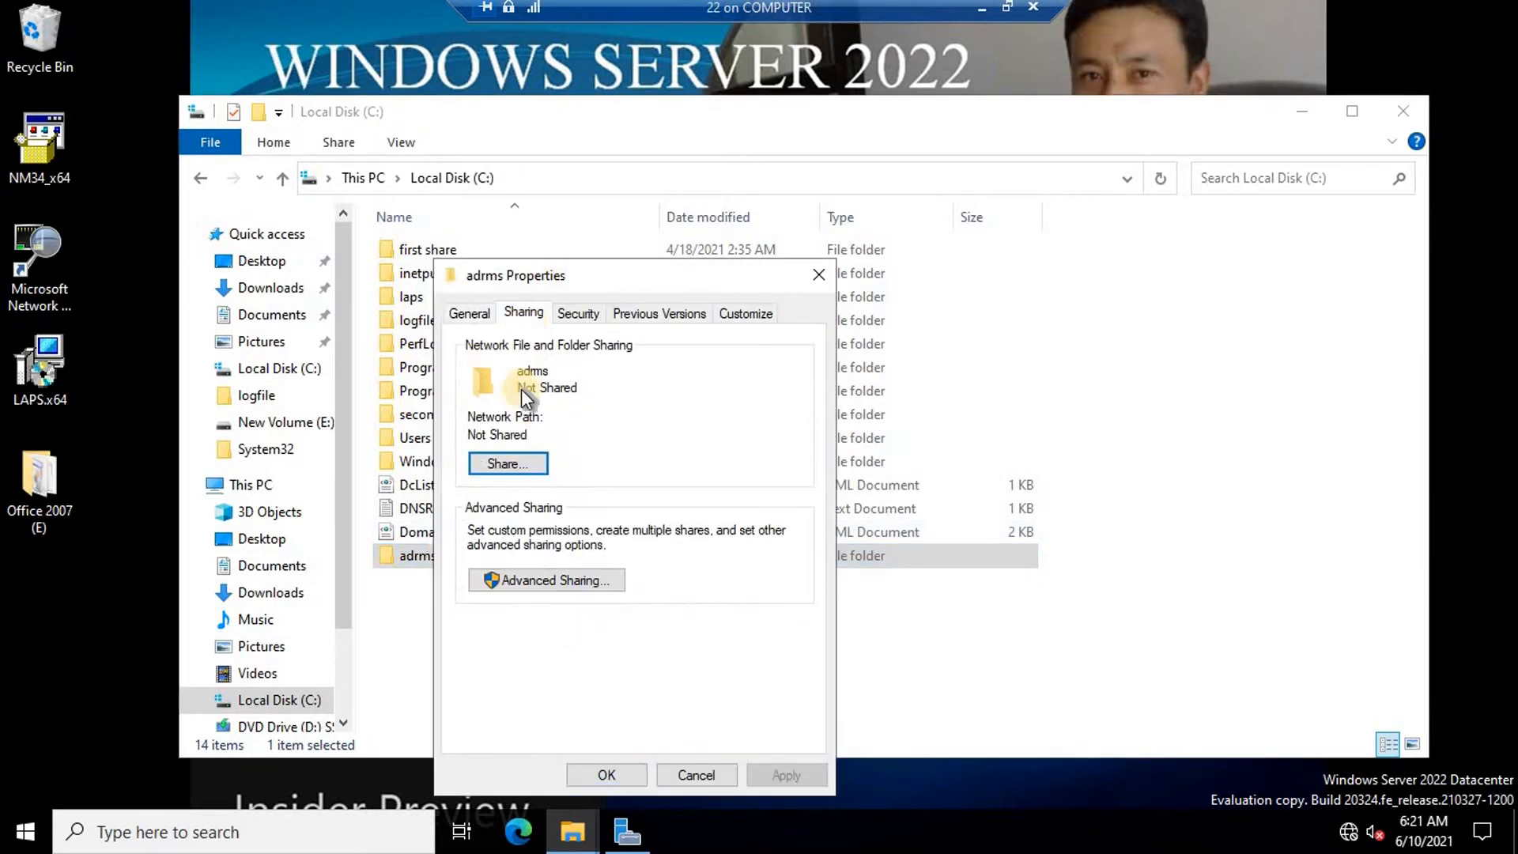
{"action": "left_click", "coordinate": [506, 463]}
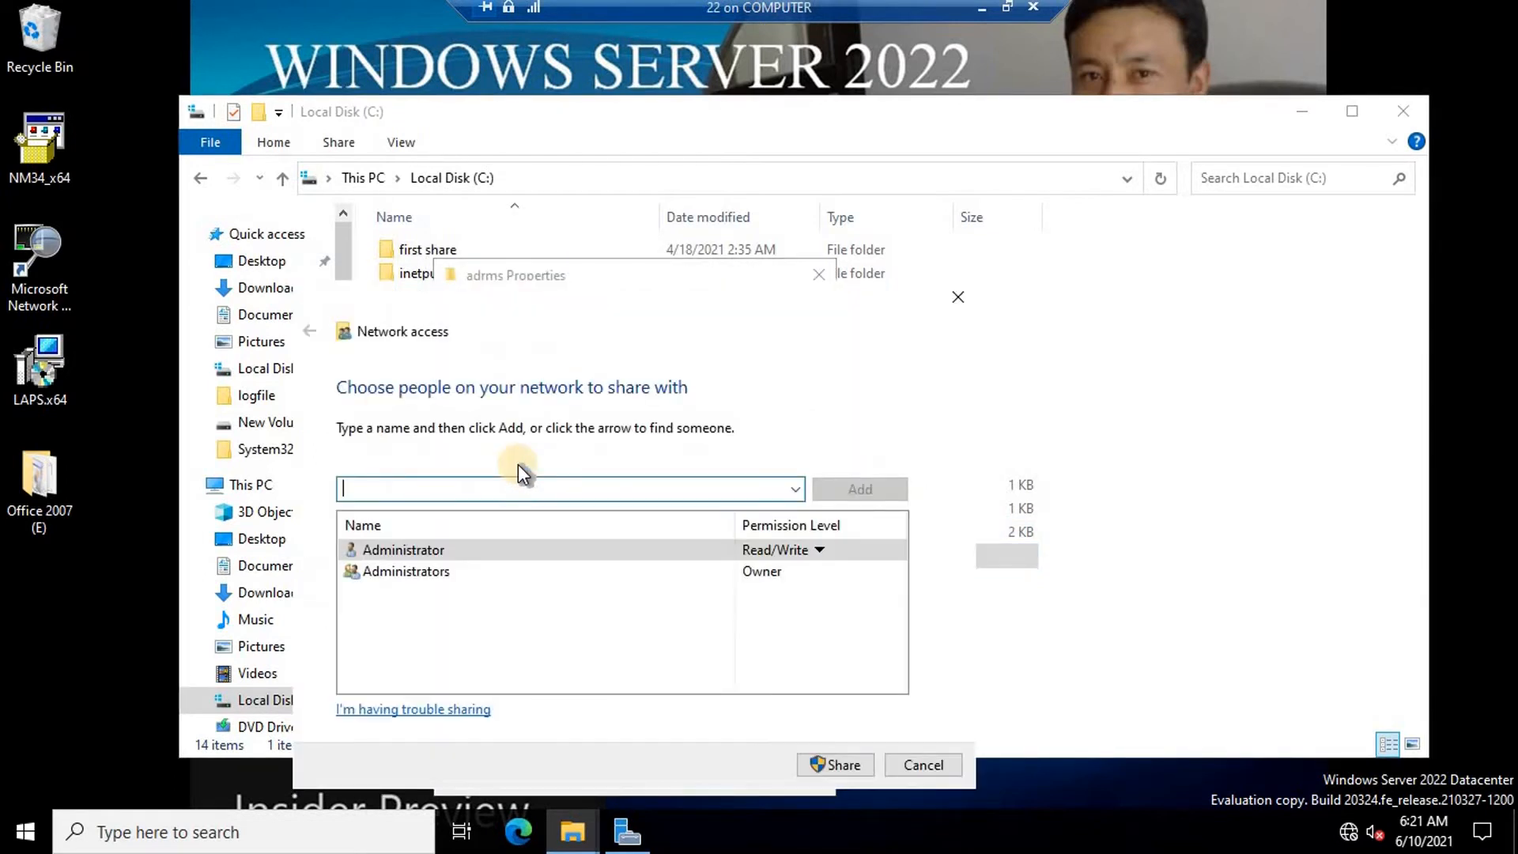
{"action": "type", "text": "everyon"}
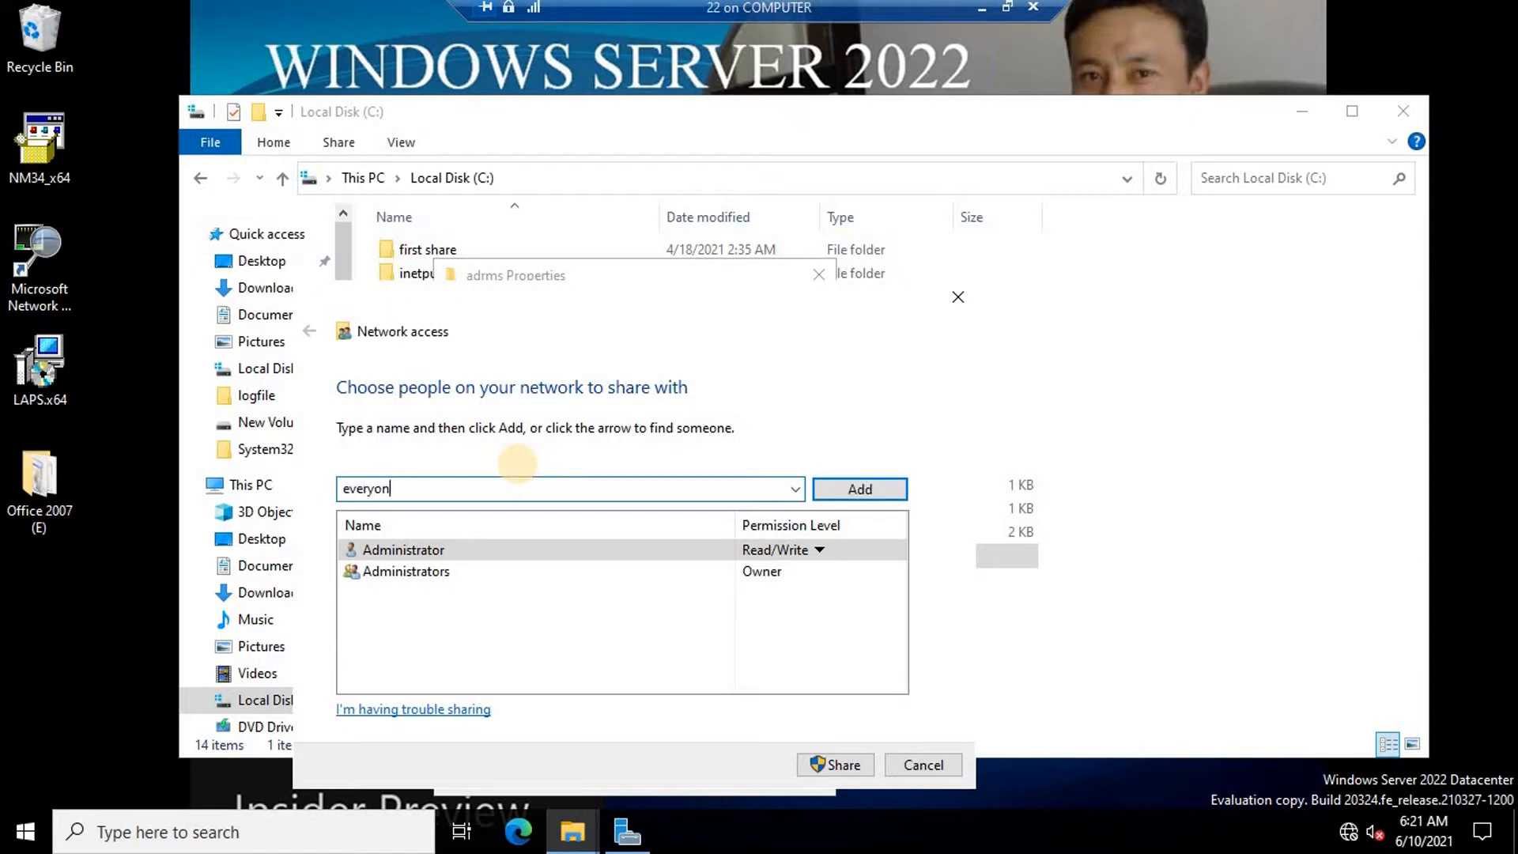
{"action": "type", "text": "e"}
{"action": "left_click", "coordinate": [853, 484]}
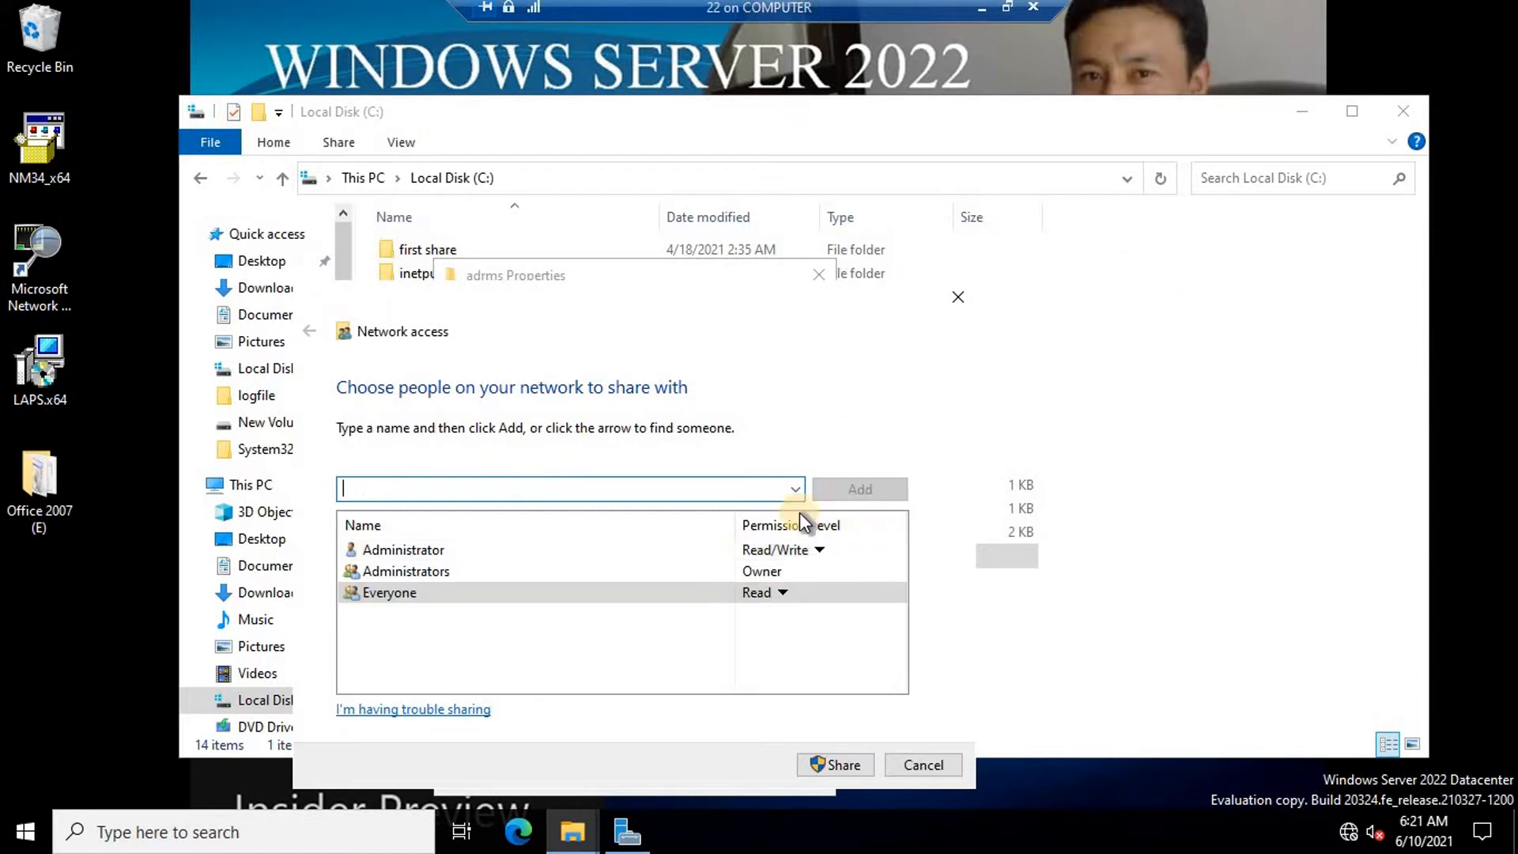
{"action": "left_click", "coordinate": [772, 598]}
{"action": "left_click", "coordinate": [850, 626]}
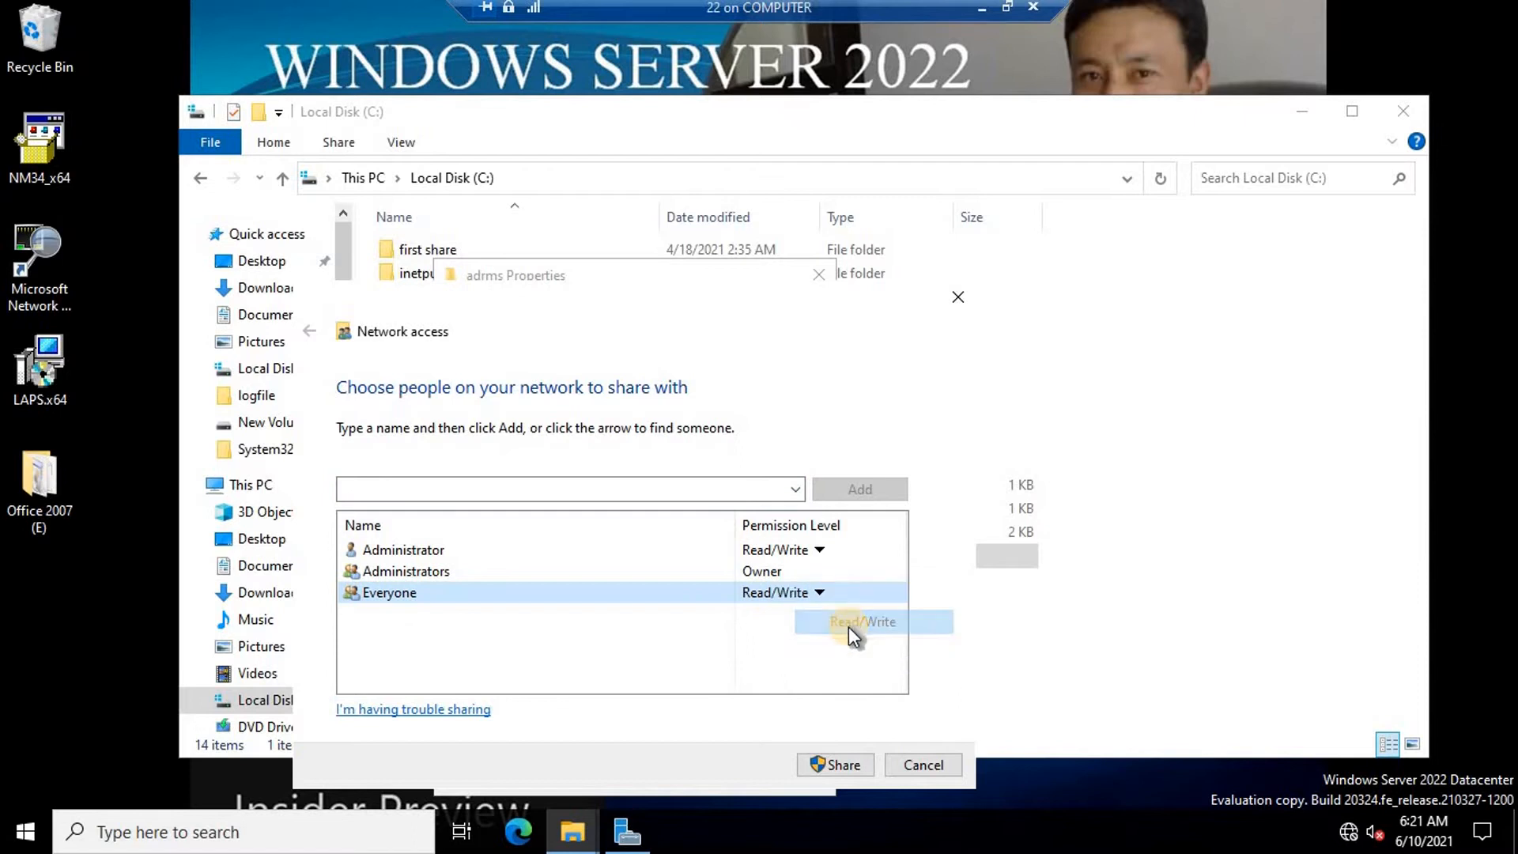
{"action": "left_click", "coordinate": [838, 765]}
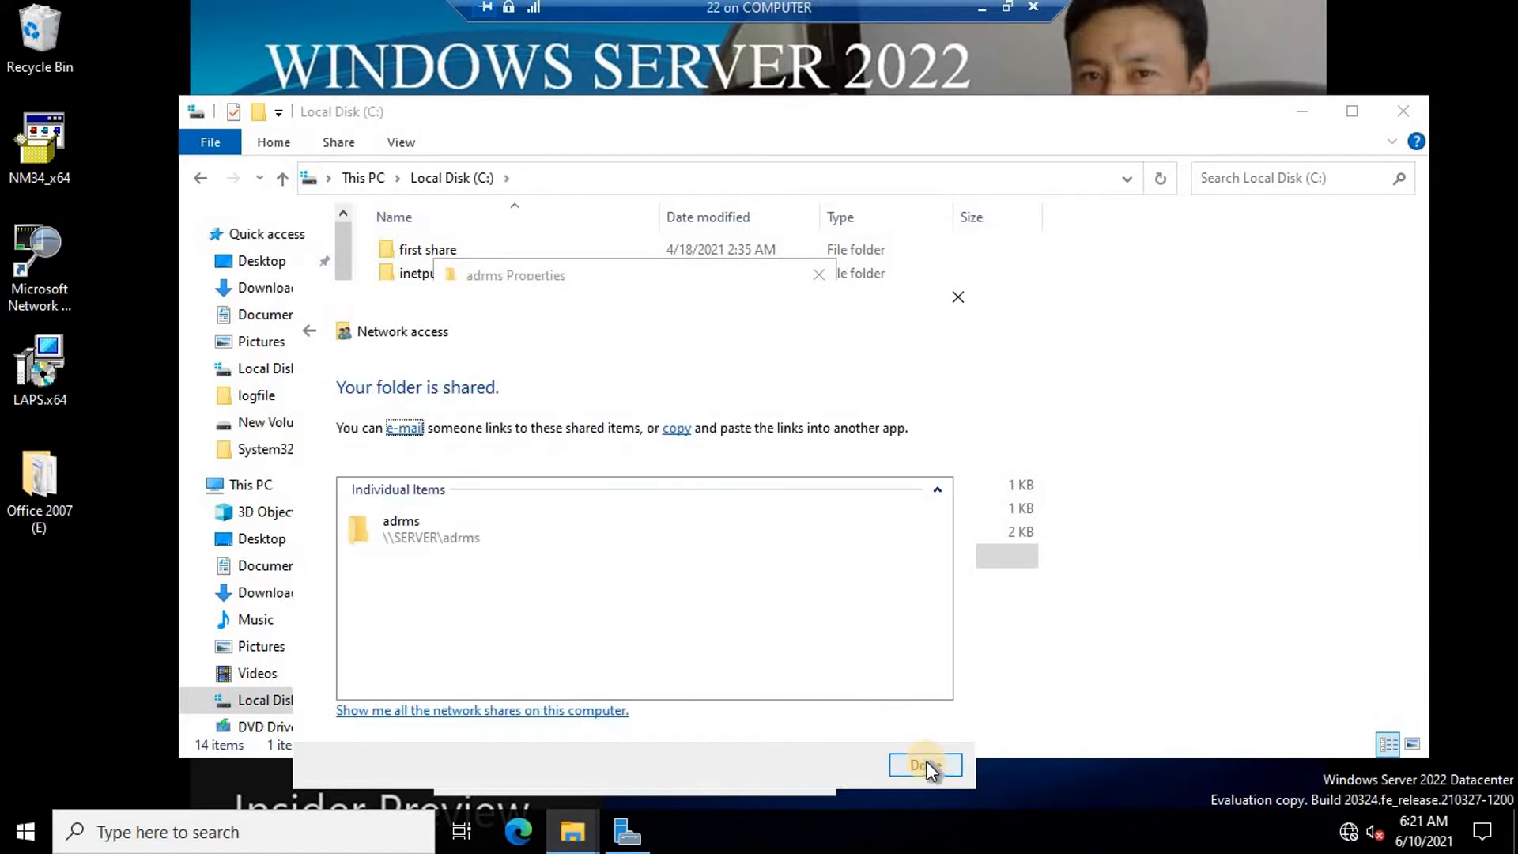
{"action": "left_click", "coordinate": [926, 762]}
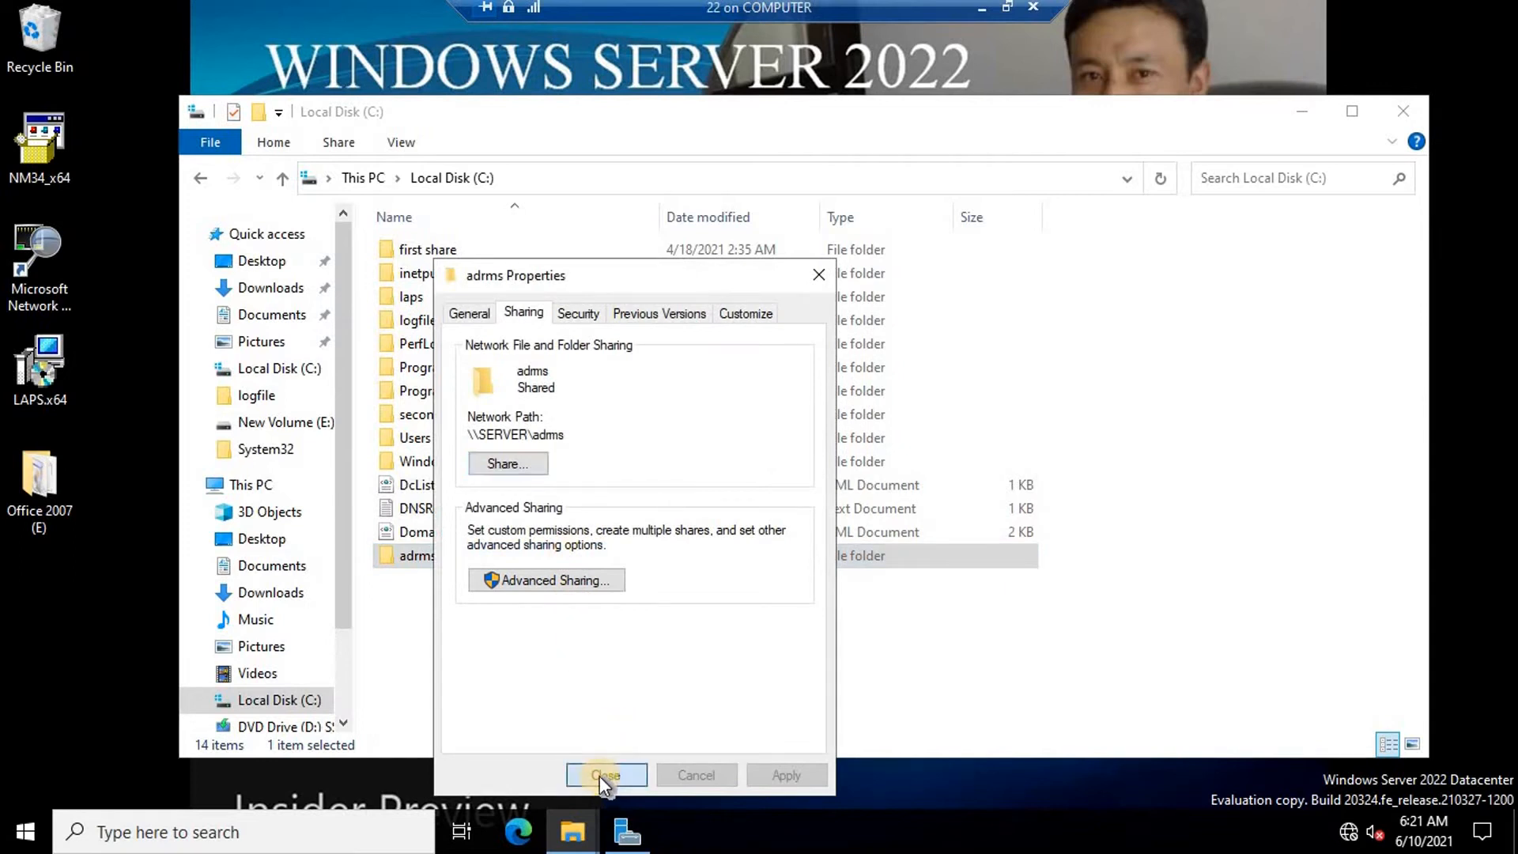
{"action": "left_click", "coordinate": [599, 776]}
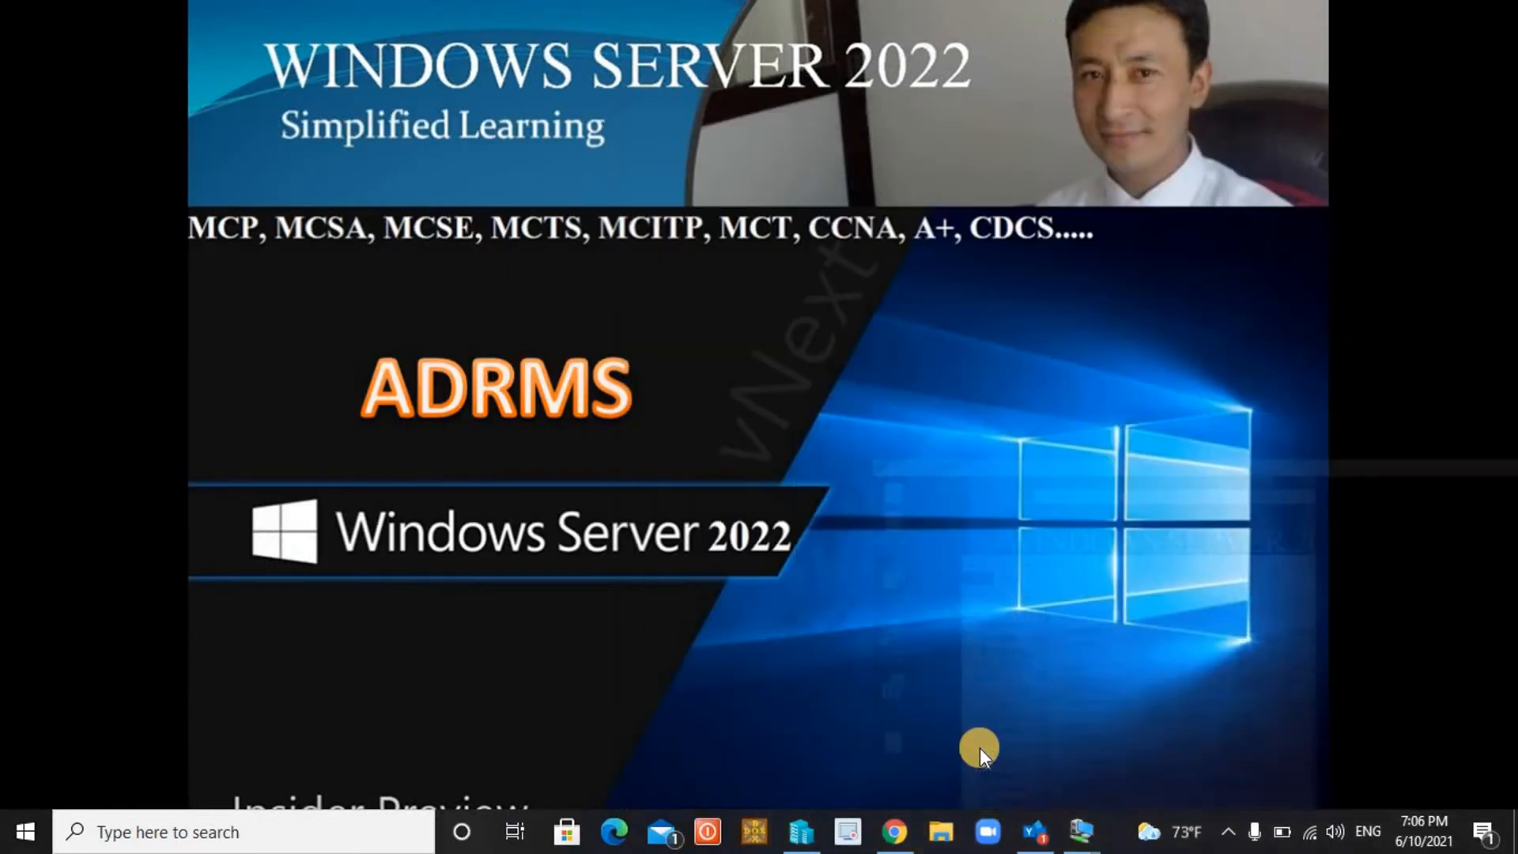
On the win10 client, open the network shares at \\192.168.200.200 via the Run prompt.
{"action": "mouse_move", "coordinate": [1082, 830]}
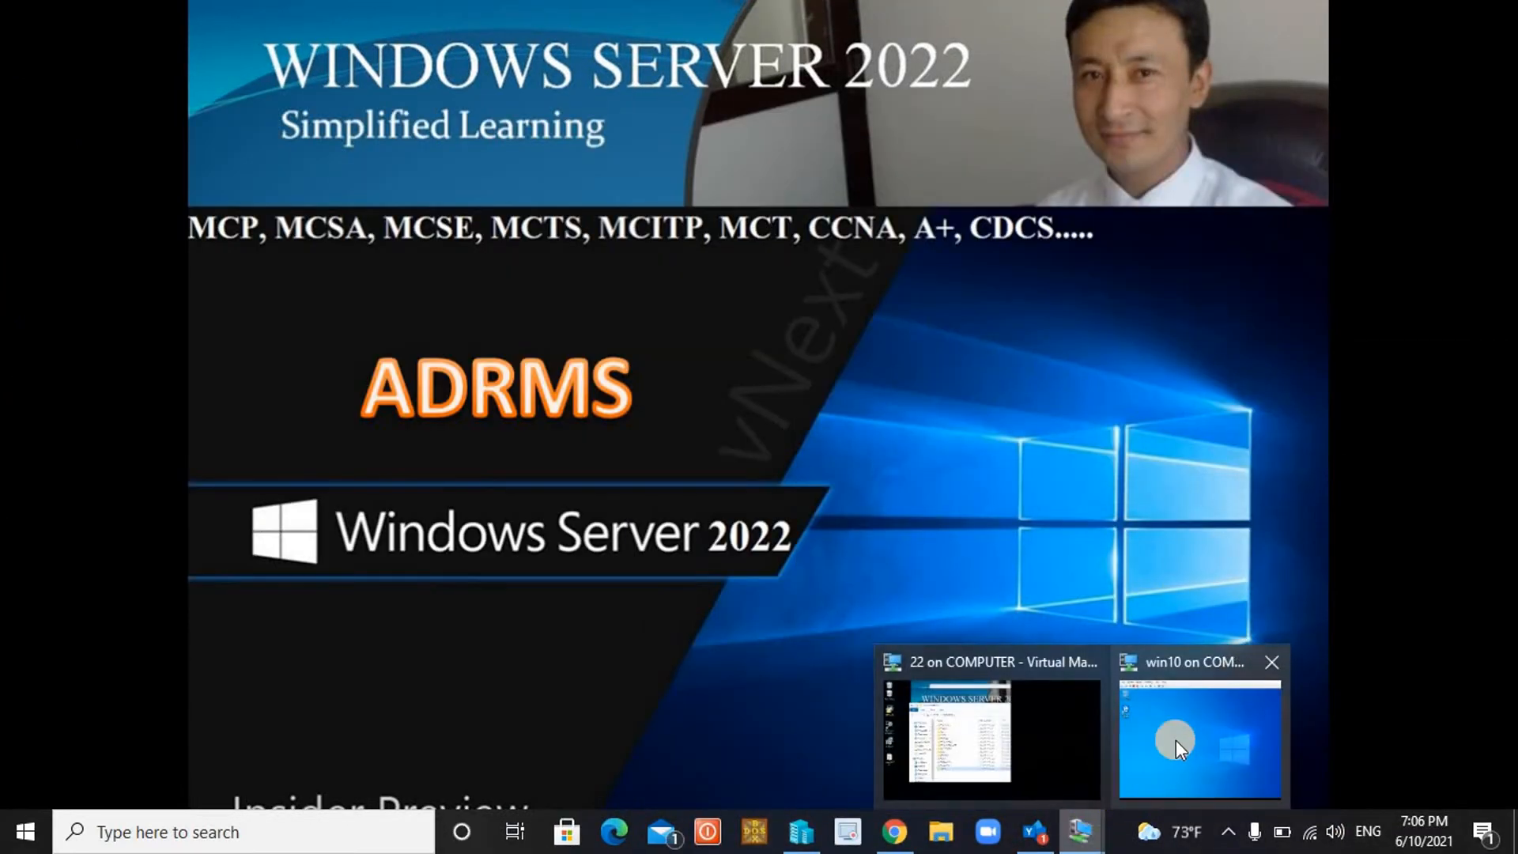
{"action": "left_click", "coordinate": [1175, 740]}
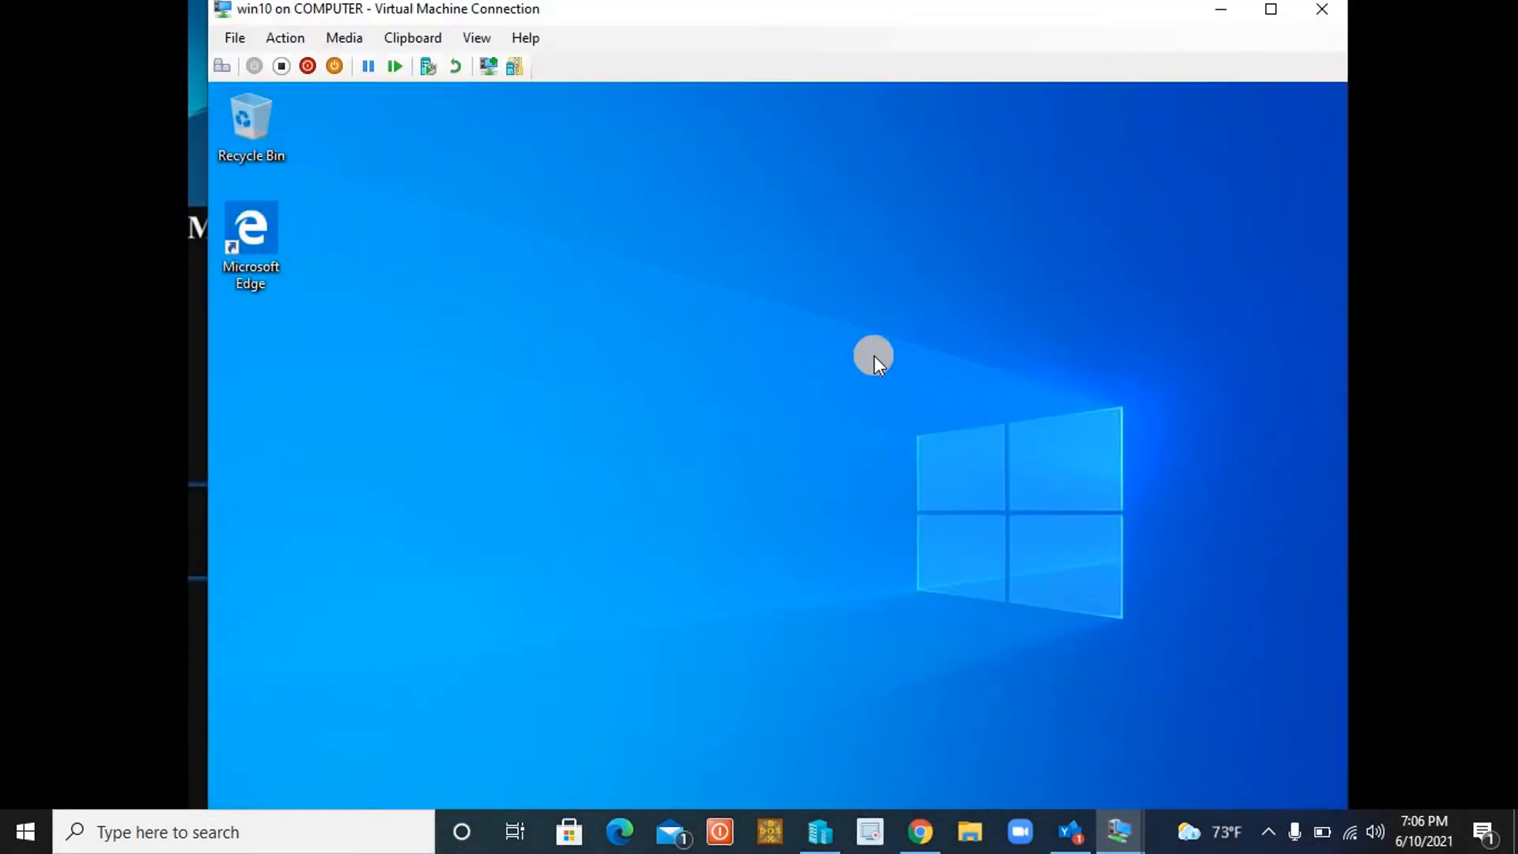
{"action": "key", "text": "super+r"}
{"action": "type", "text": "\\\\"}
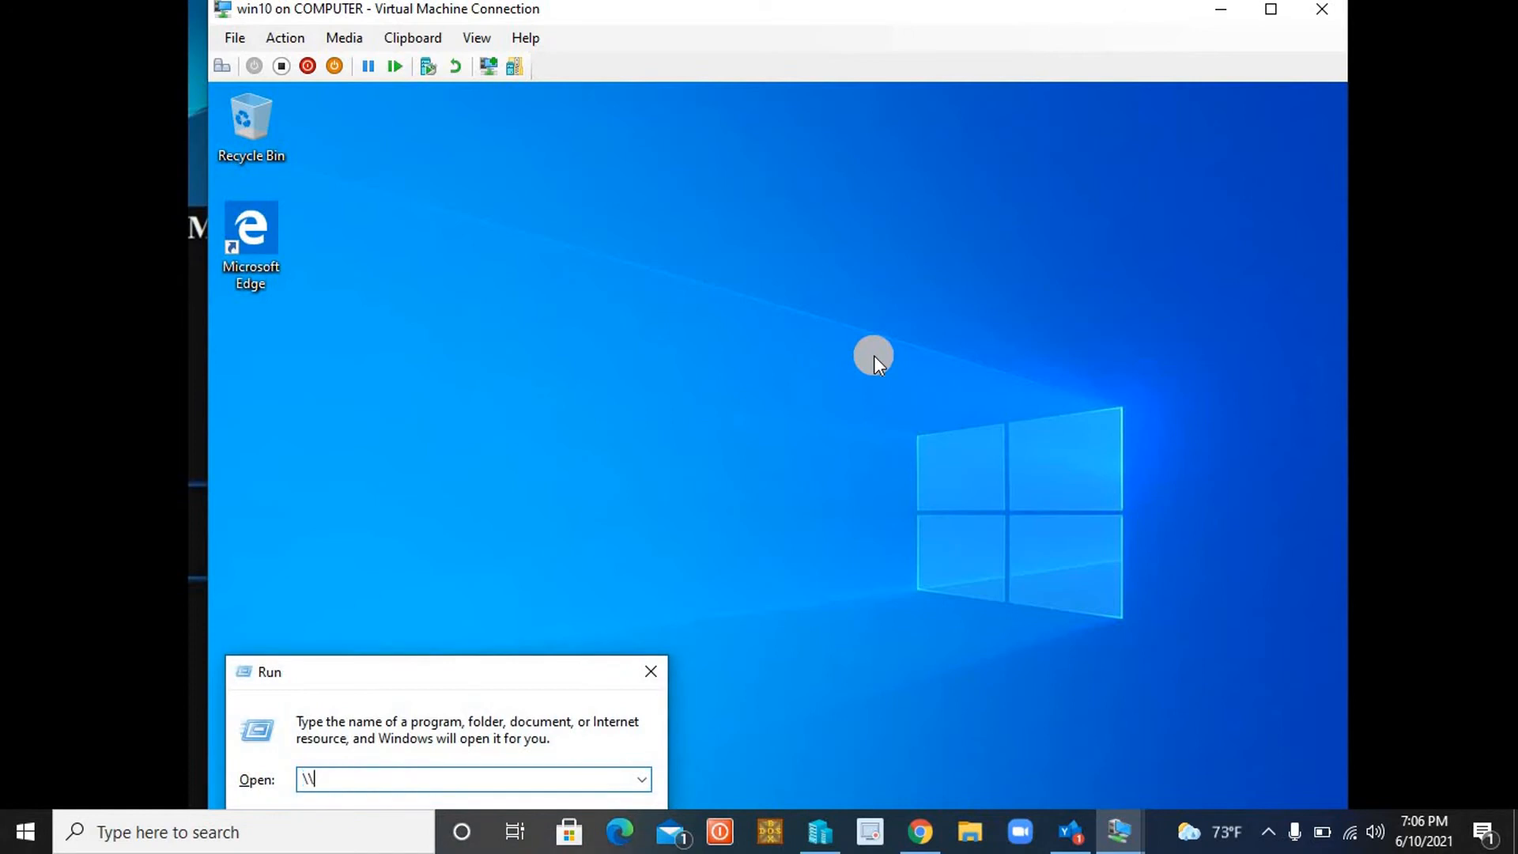
{"action": "key", "text": "Down"}
{"action": "type", "text": "\\\\192.168."}
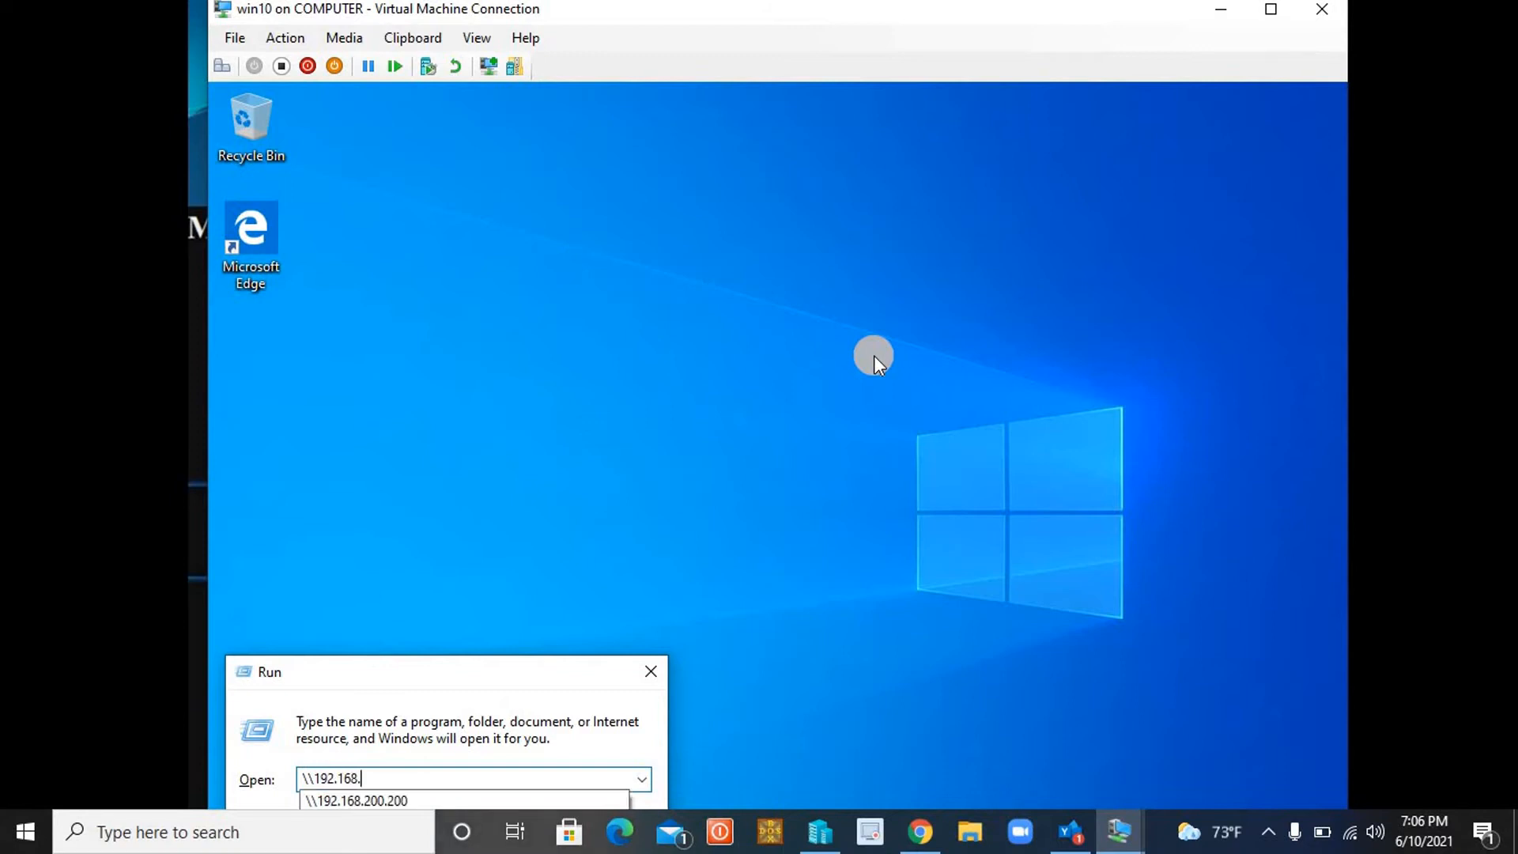
{"action": "key", "text": "Down"}
{"action": "key", "text": "Return"}
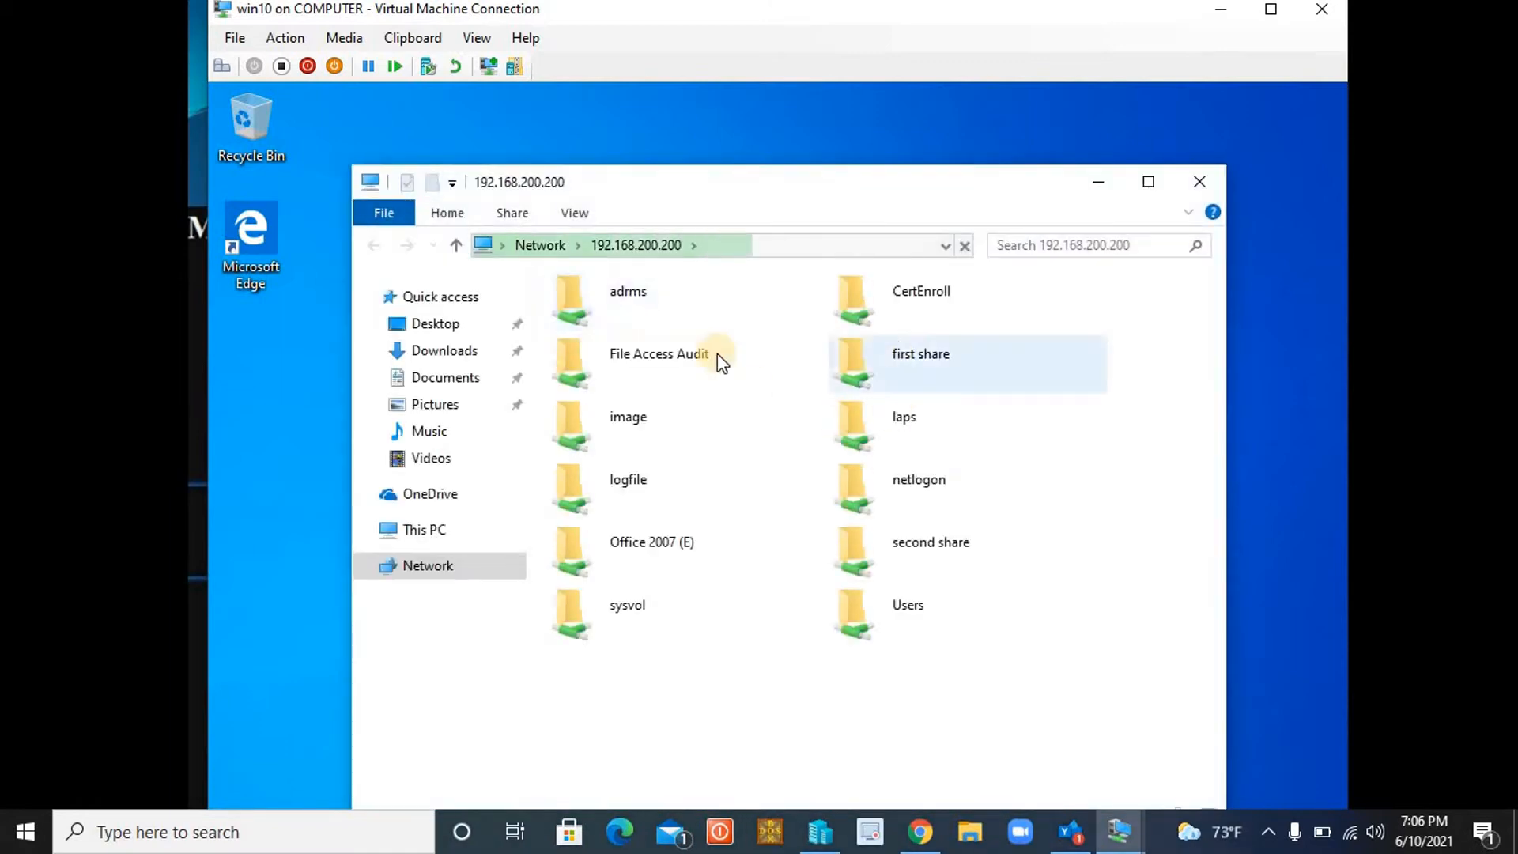
Open the empty adrms share, then close the client's Explorer window.
{"action": "double_click", "coordinate": [625, 298]}
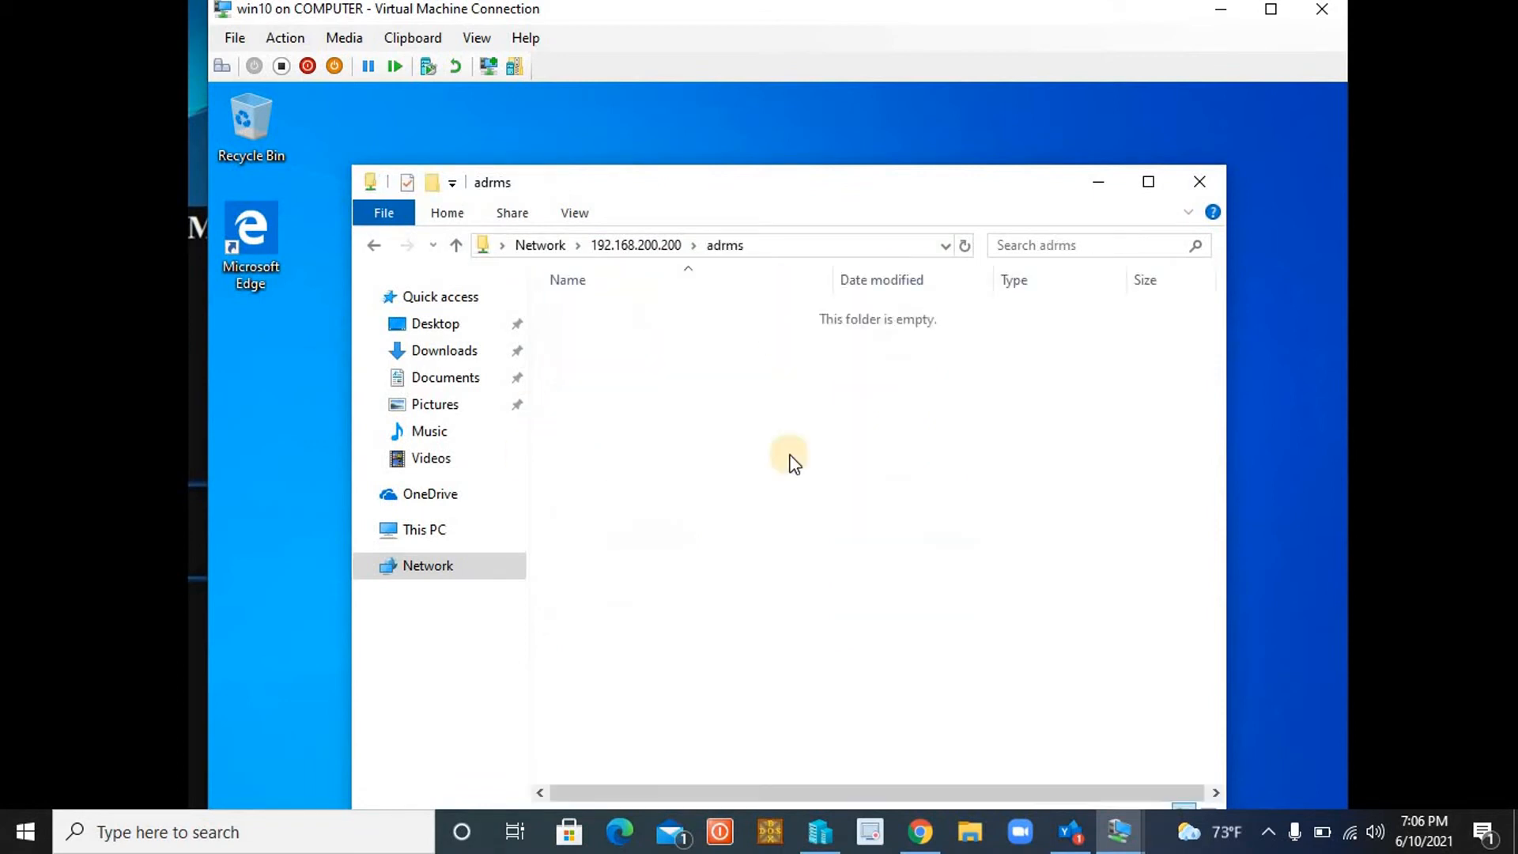
{"action": "right_click", "coordinate": [746, 369]}
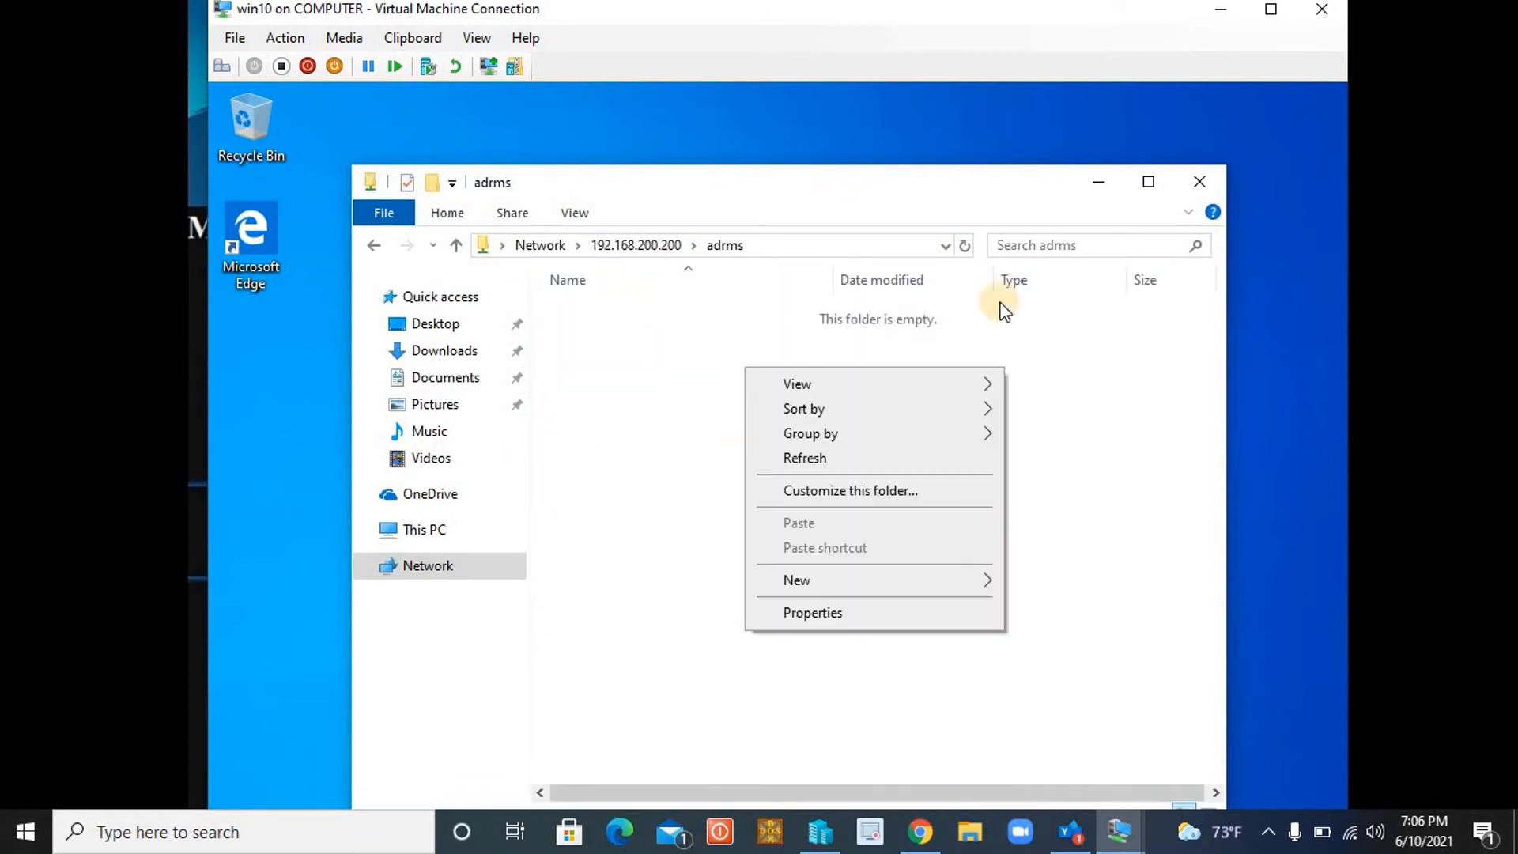
{"action": "left_click", "coordinate": [1089, 362]}
{"action": "left_click", "coordinate": [1200, 183]}
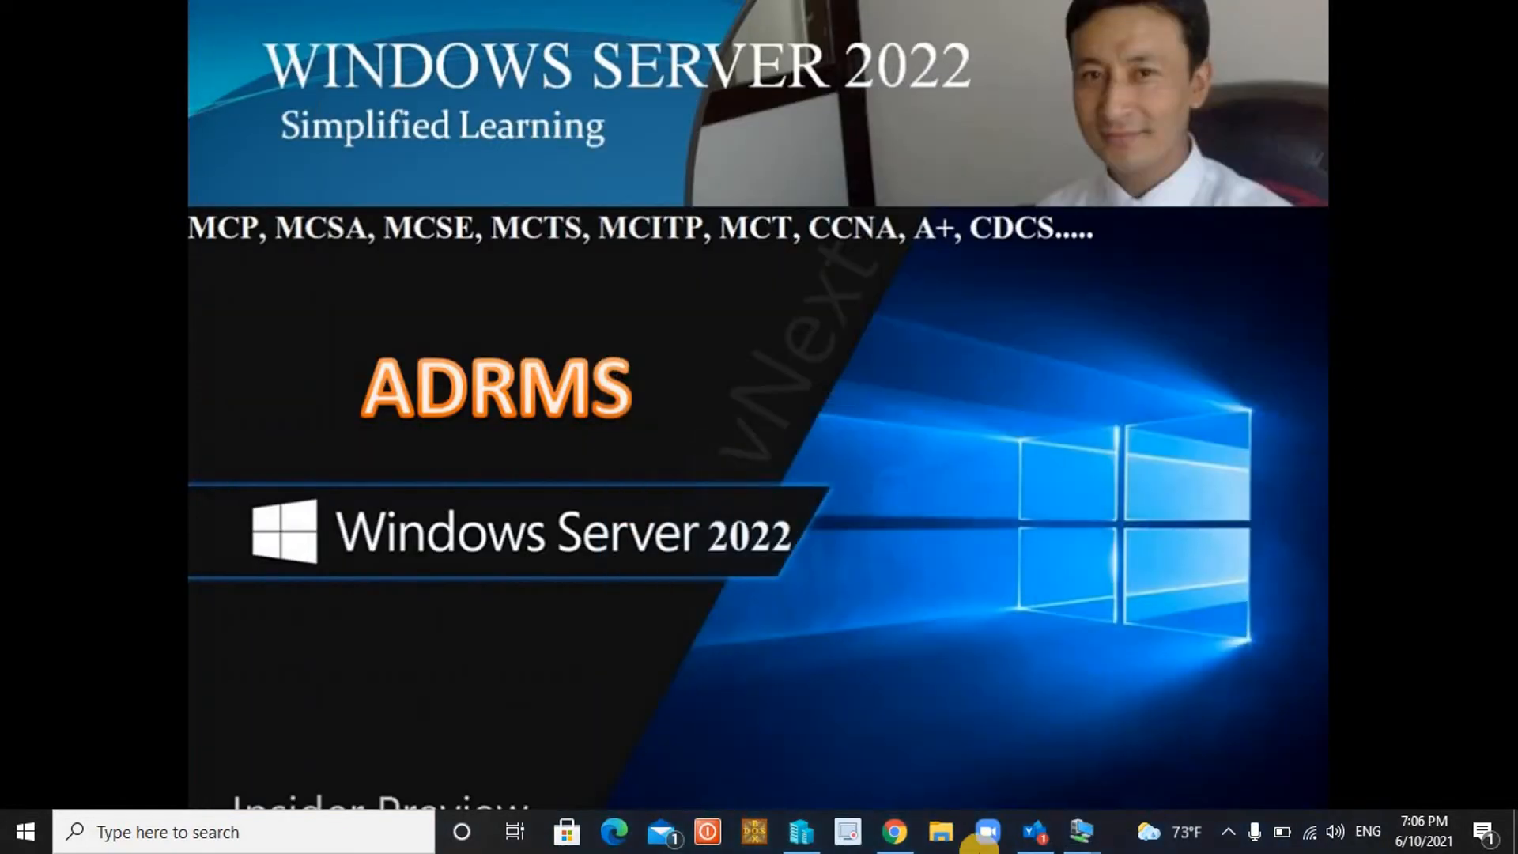
Back on the server VM, close the Local Disk (C:) window and bring up Server Manager.
{"action": "mouse_move", "coordinate": [1080, 831]}
{"action": "left_click", "coordinate": [985, 732]}
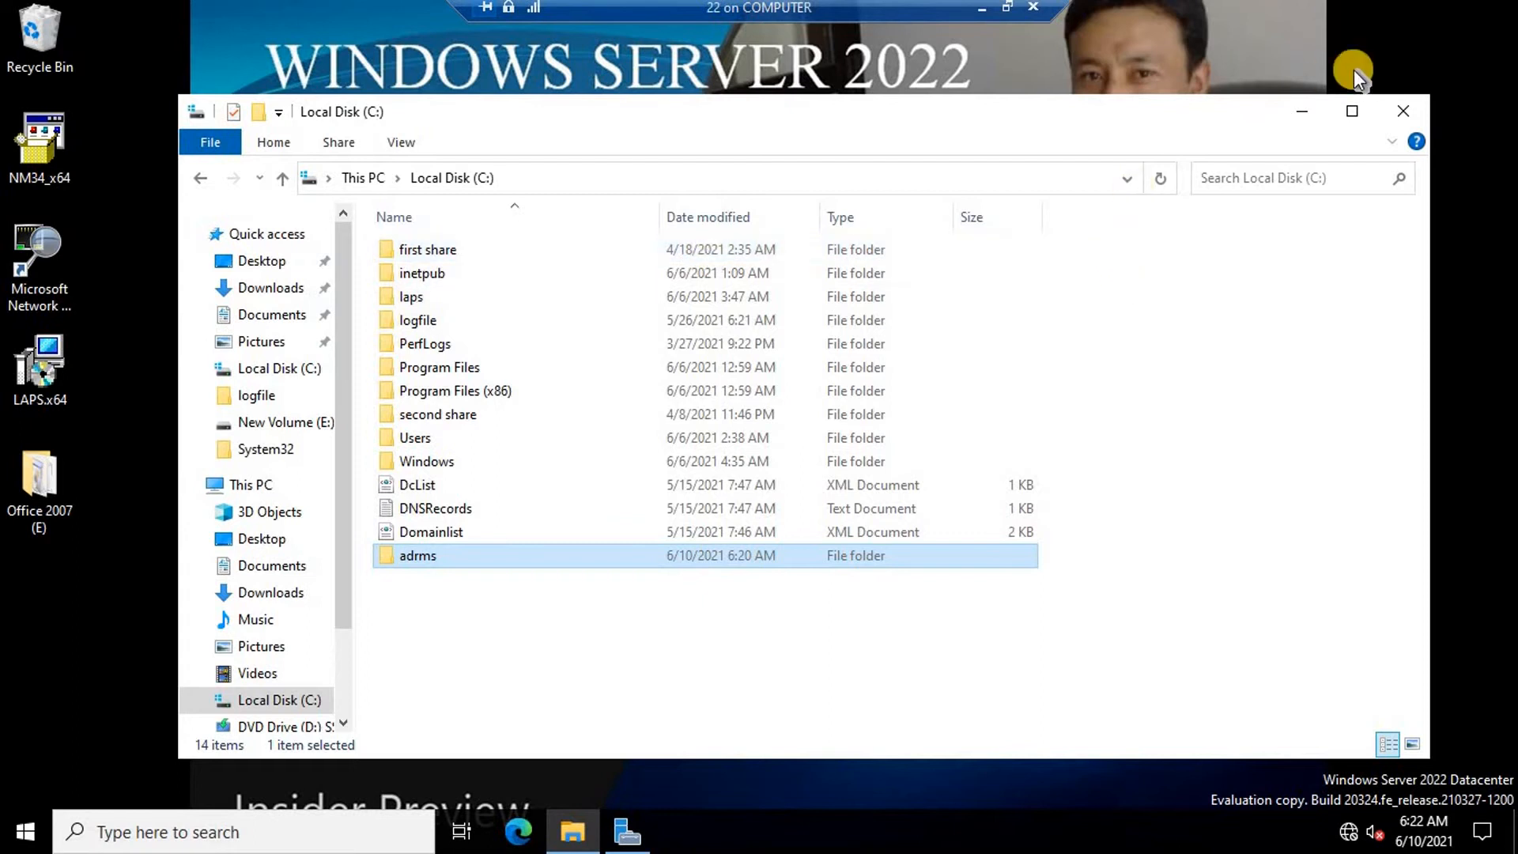
{"action": "left_click", "coordinate": [1405, 116]}
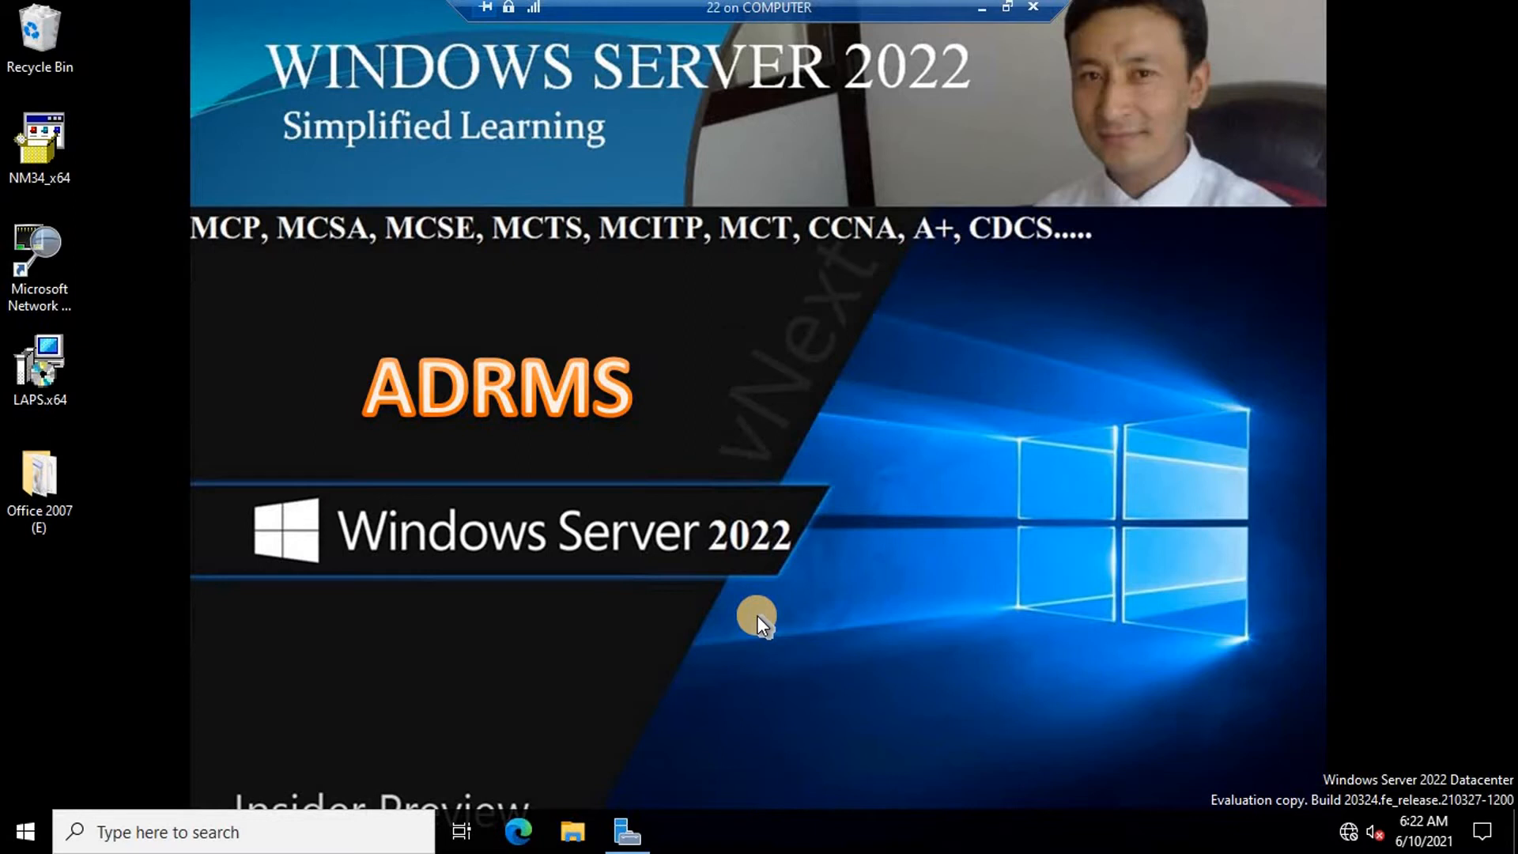
{"action": "left_click", "coordinate": [627, 830]}
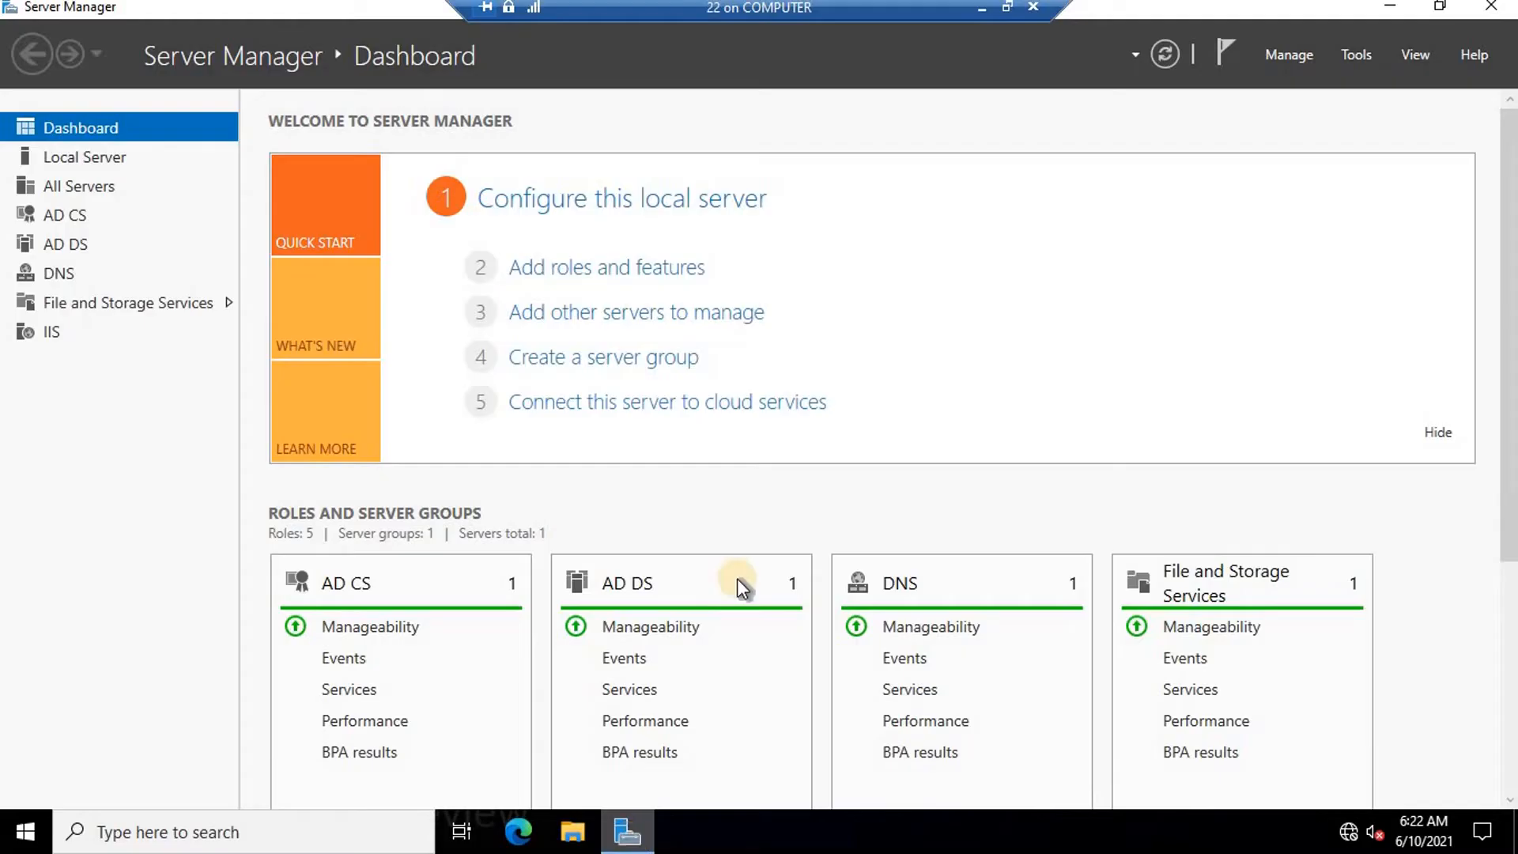
Start the Add Roles and Features Wizard from the Manage menu and continue past Before You Begin.
{"action": "left_click", "coordinate": [1274, 58]}
{"action": "left_click", "coordinate": [1274, 59]}
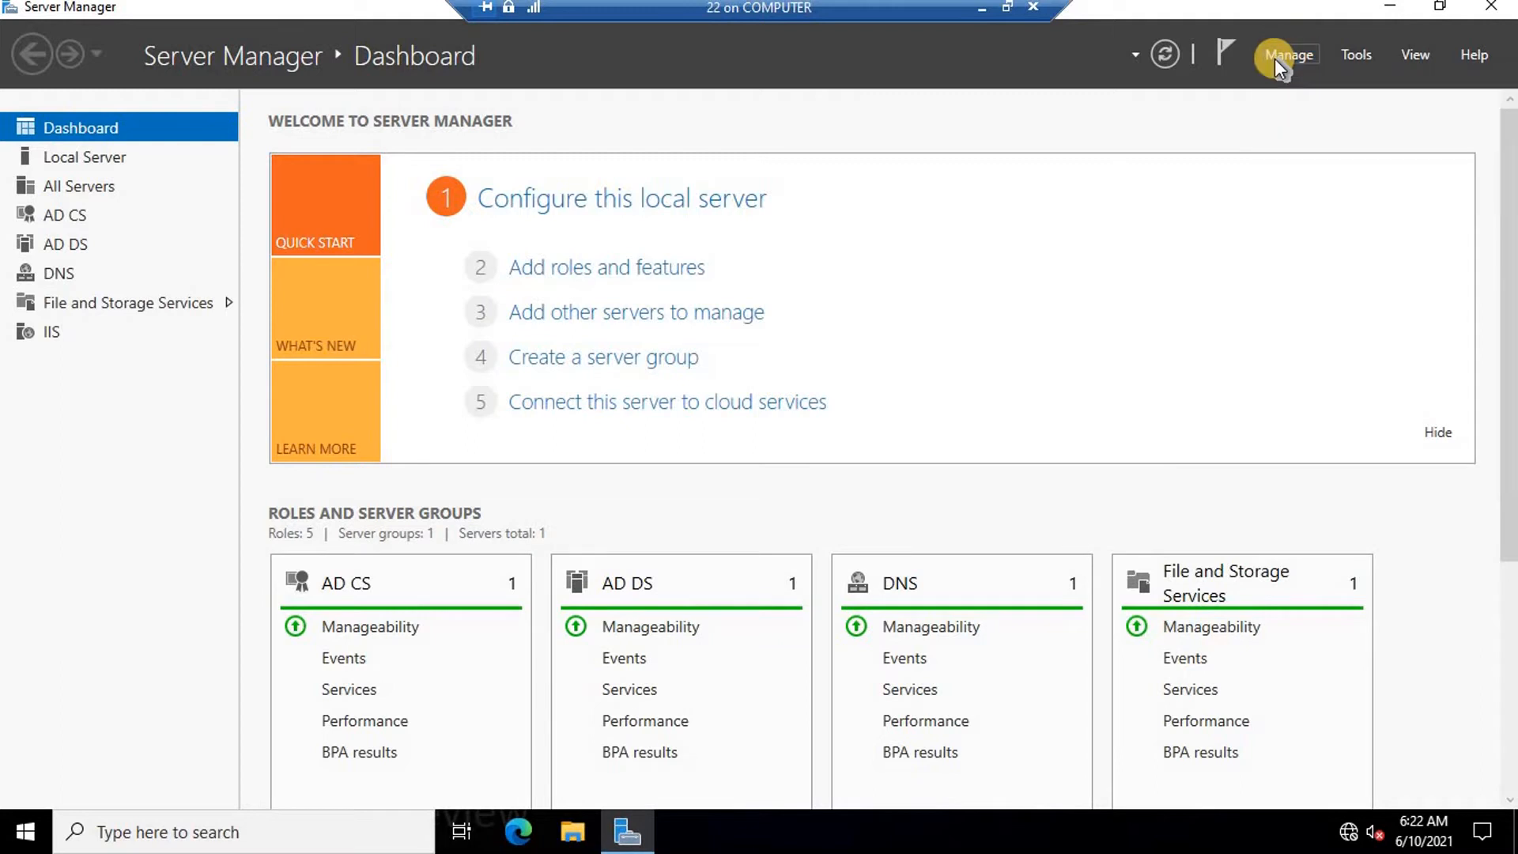
{"action": "left_click", "coordinate": [1275, 58]}
{"action": "left_click", "coordinate": [1352, 91]}
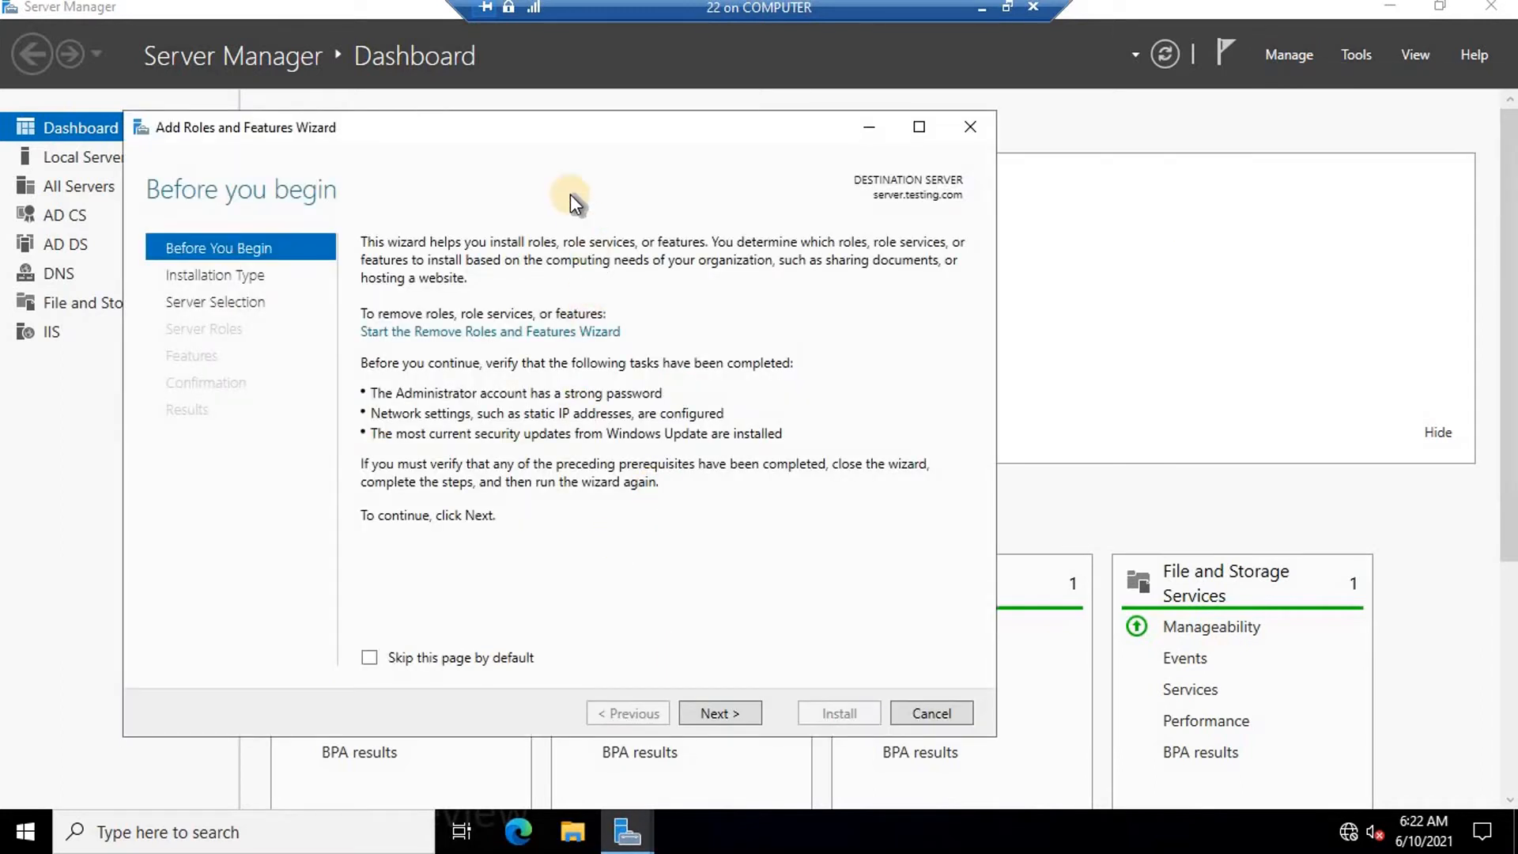
{"action": "left_click_drag", "start_coordinate": [553, 137], "coordinate": [603, 126]}
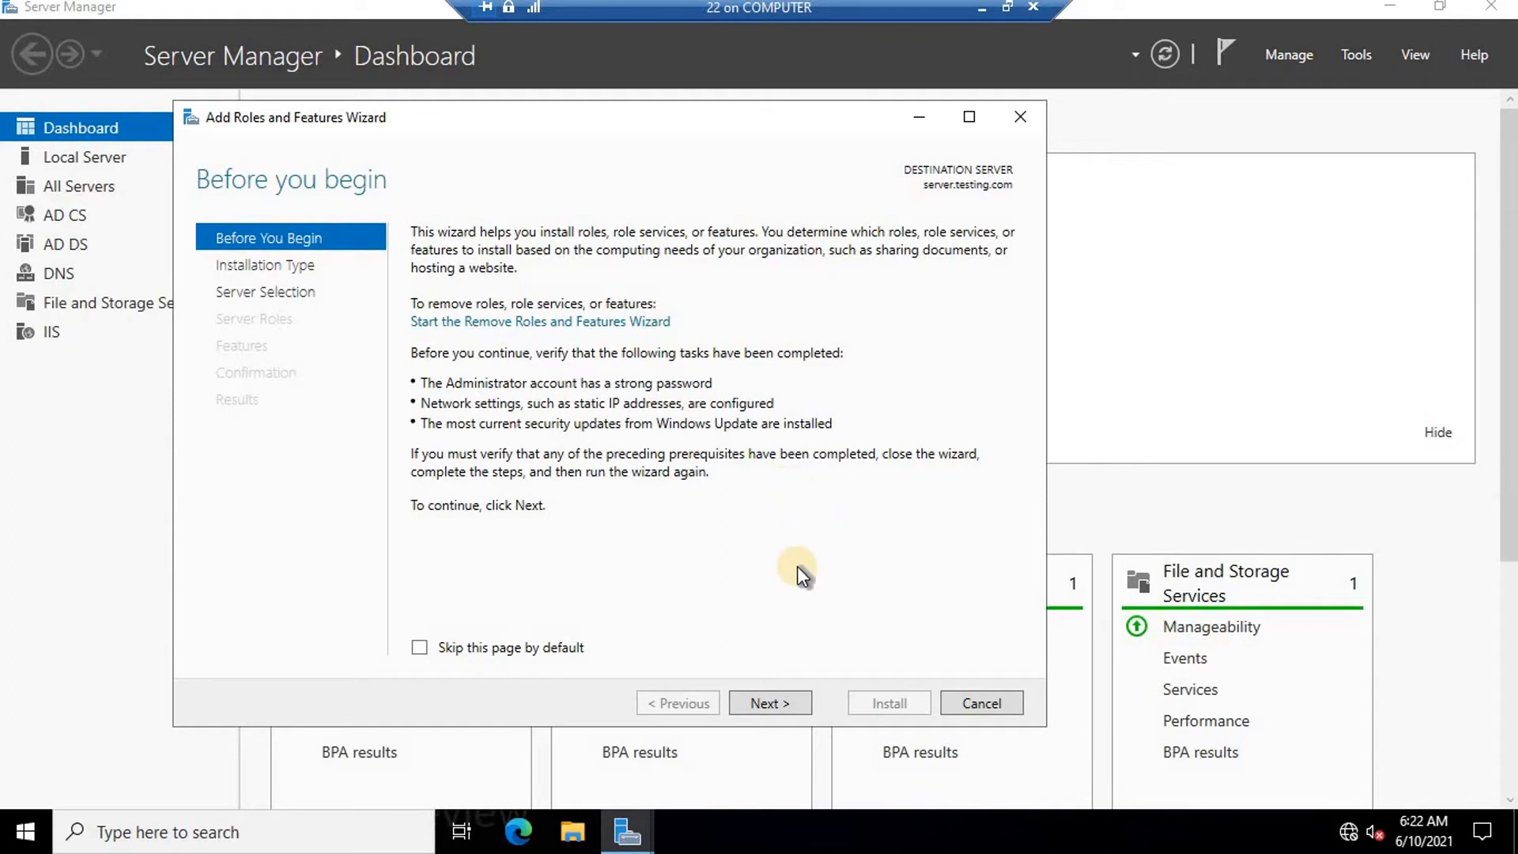
{"action": "left_click", "coordinate": [769, 703]}
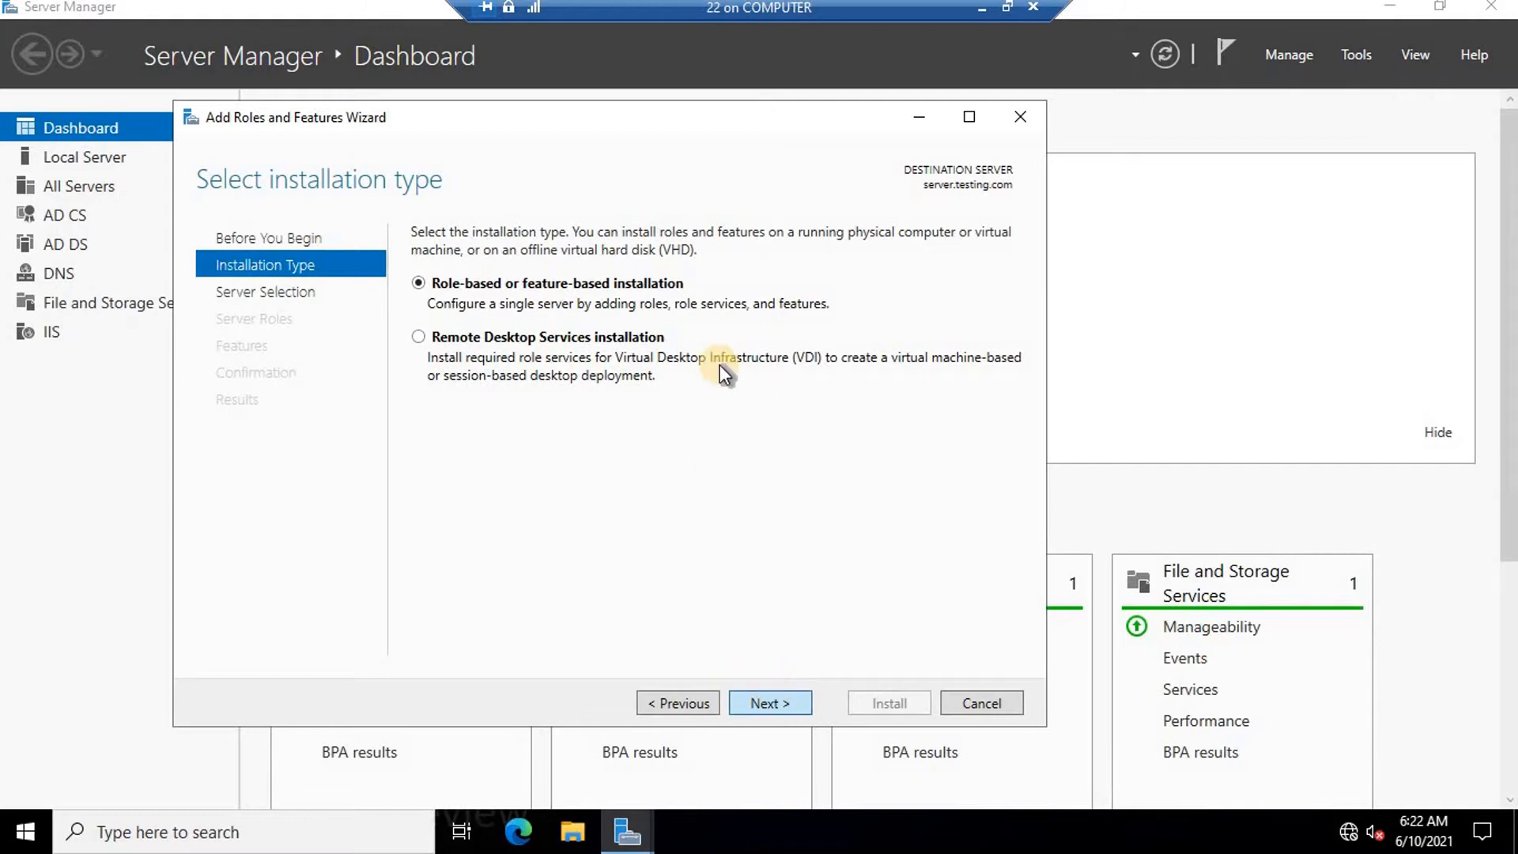
Select the Active Directory Rights Management Services role with its management tools, keeping default features and role services.
{"action": "key", "text": "Return"}
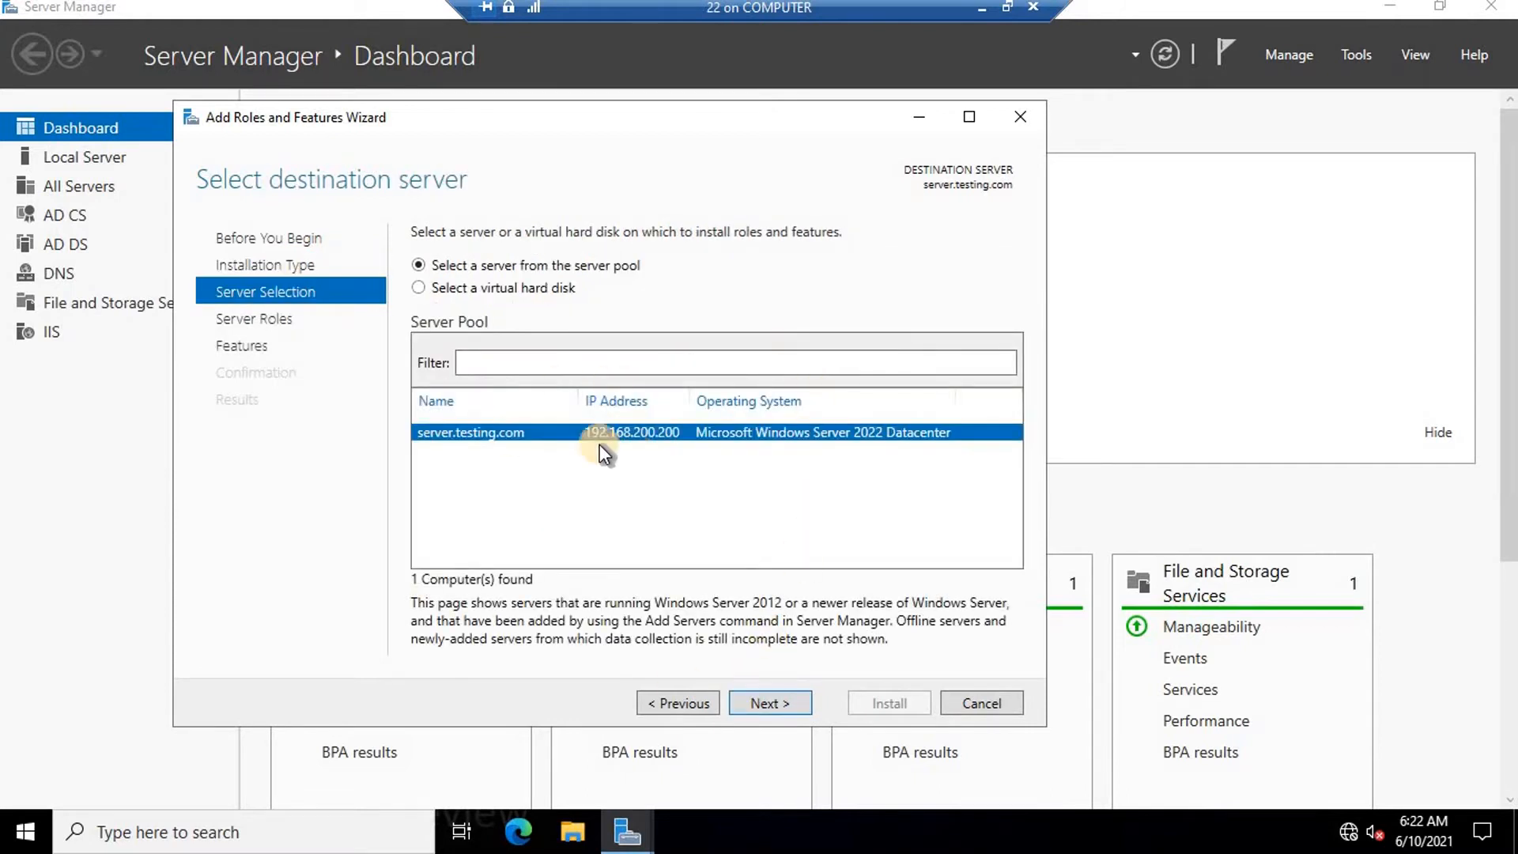
{"action": "left_click", "coordinate": [759, 696]}
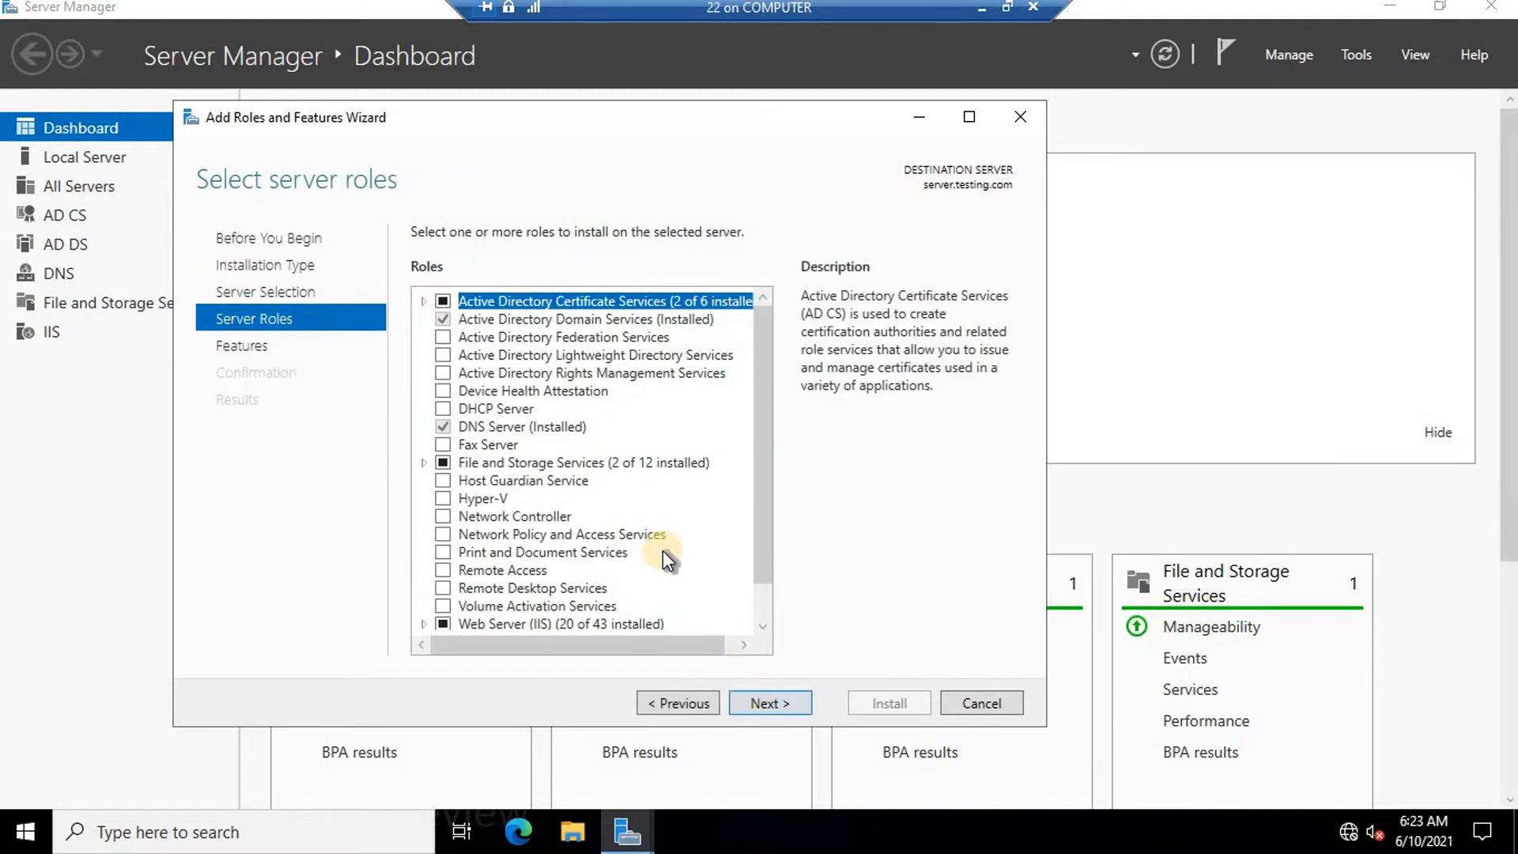
{"action": "left_click", "coordinate": [441, 374]}
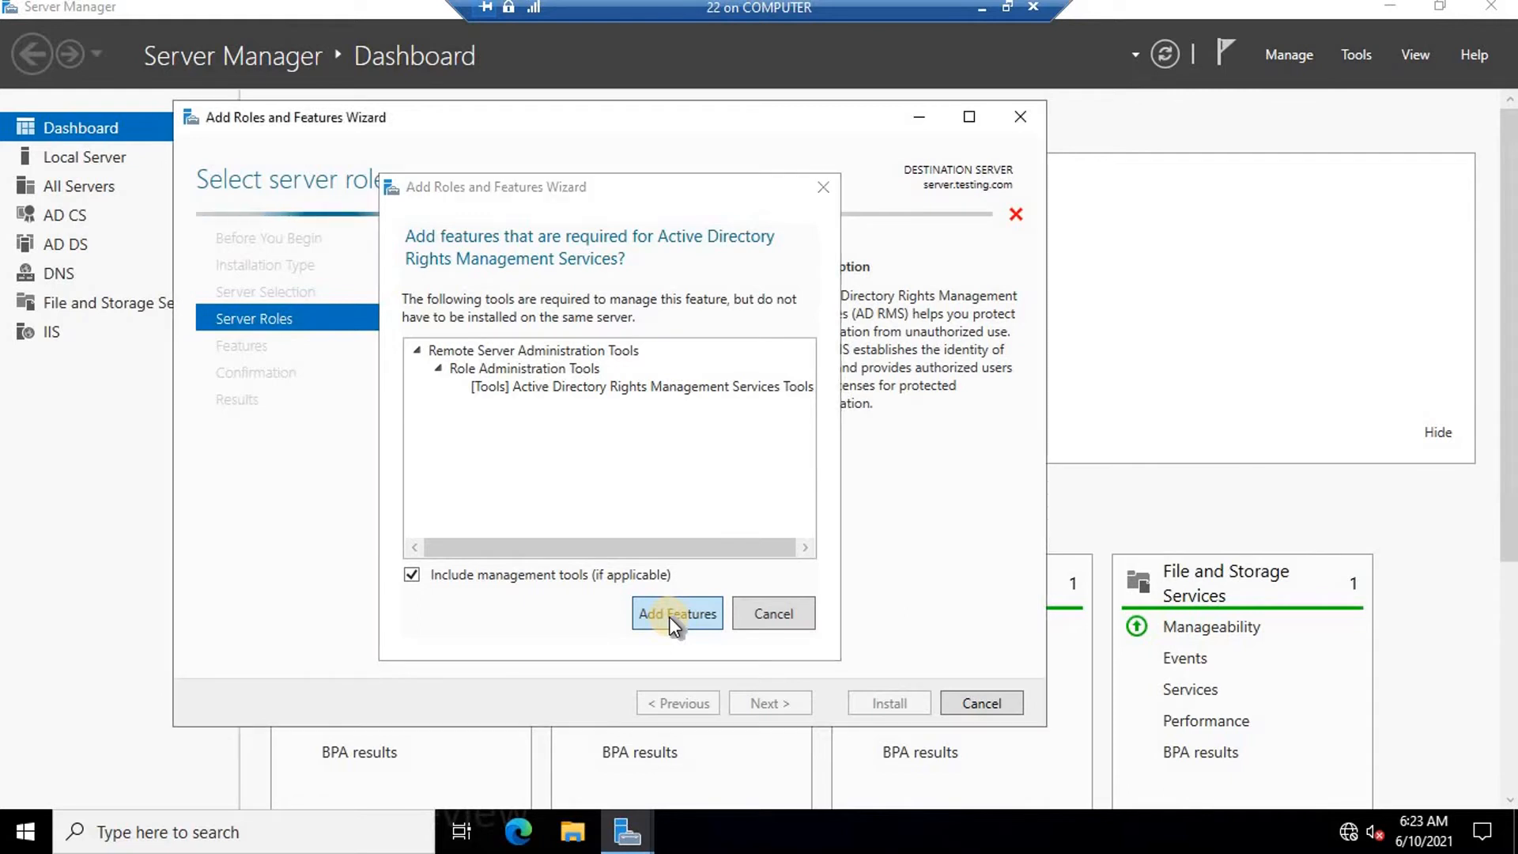
{"action": "left_click", "coordinate": [669, 616]}
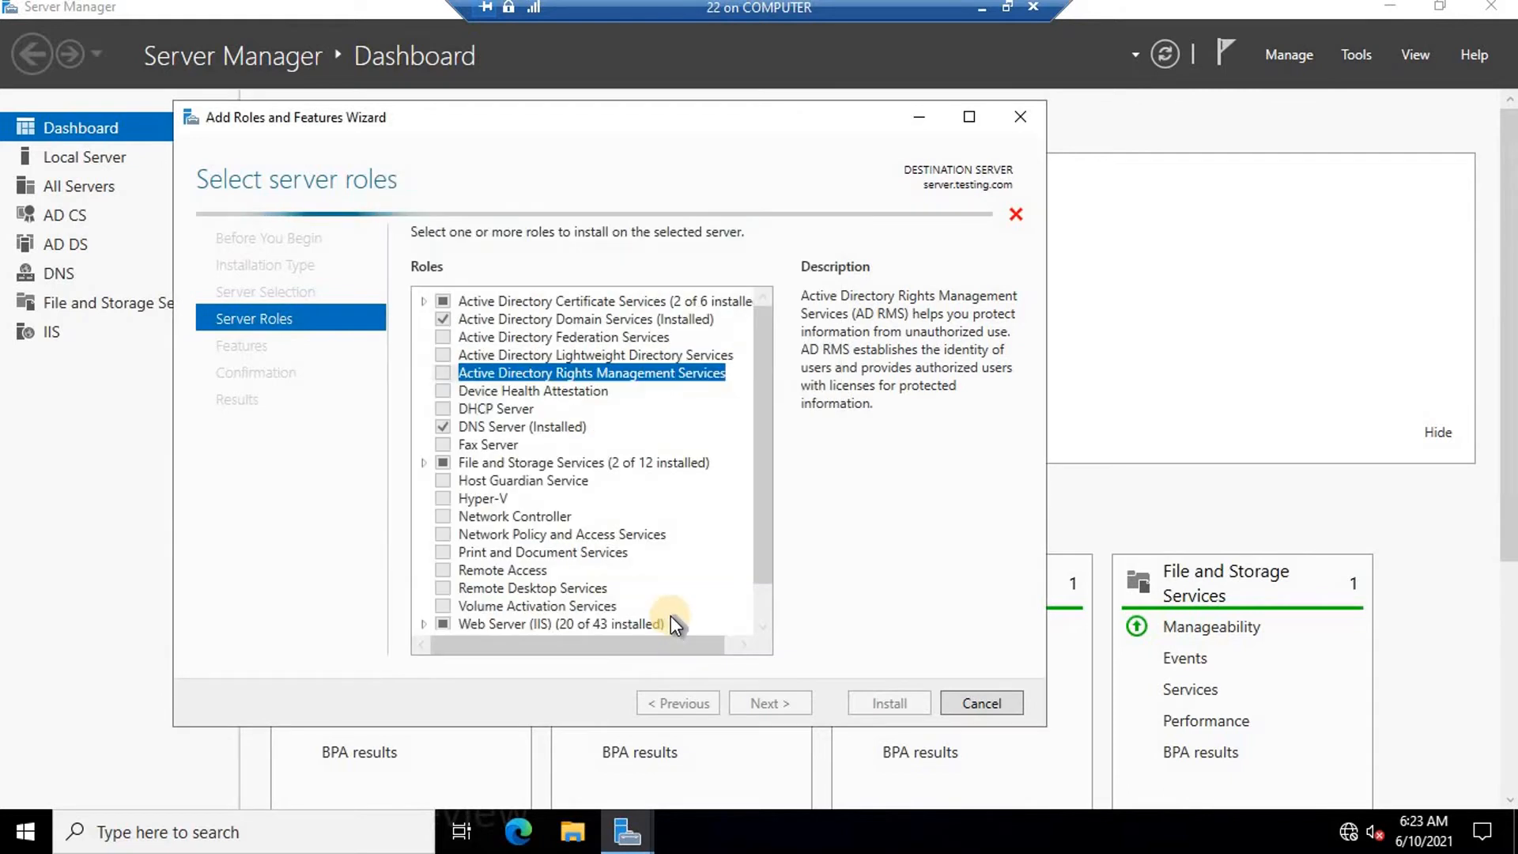
{"action": "left_click", "coordinate": [774, 703]}
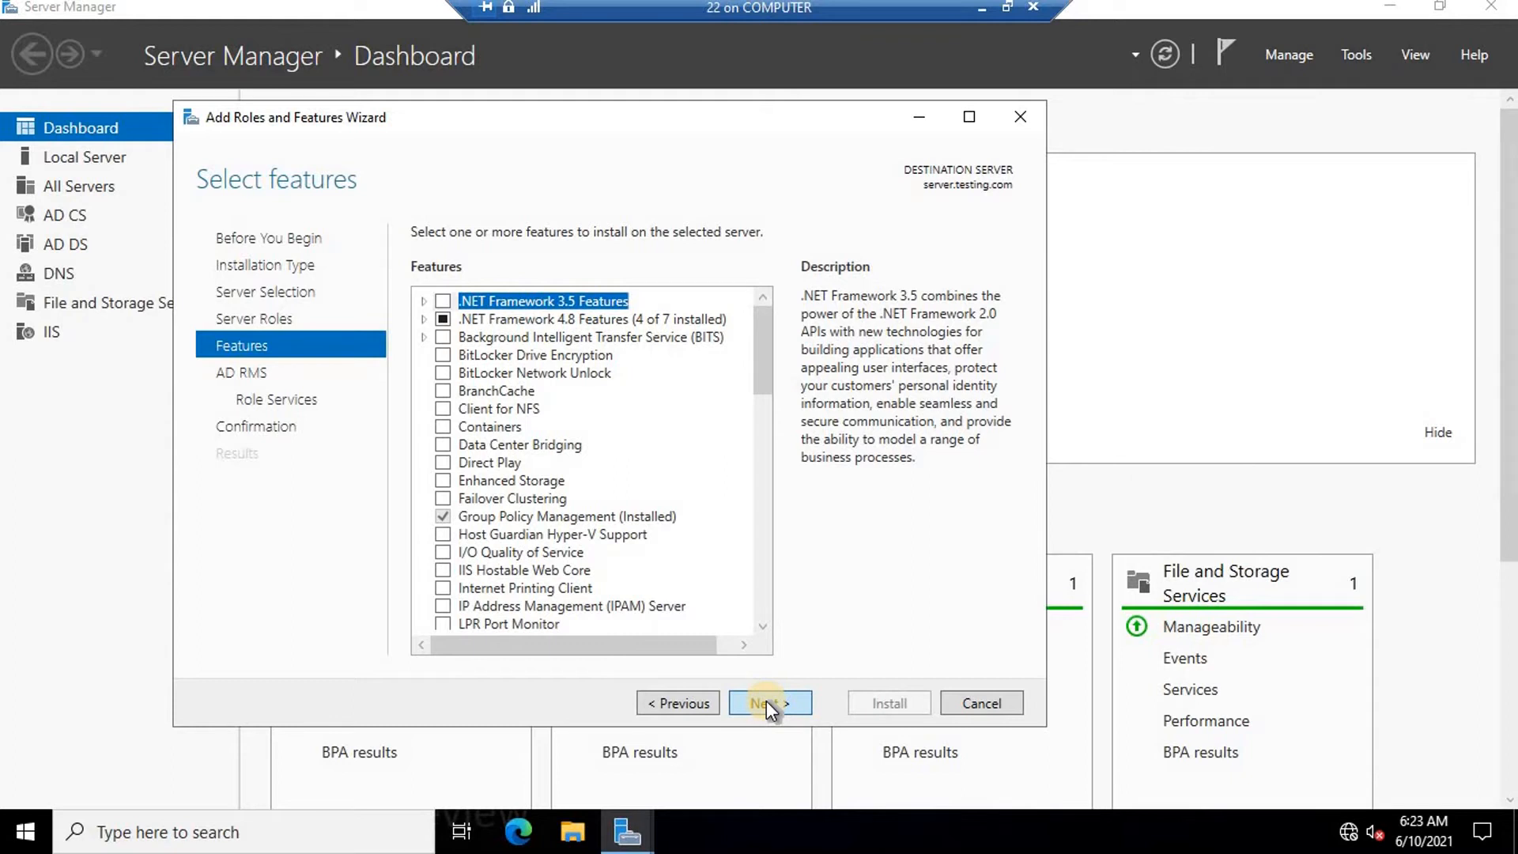
{"action": "left_click", "coordinate": [766, 701]}
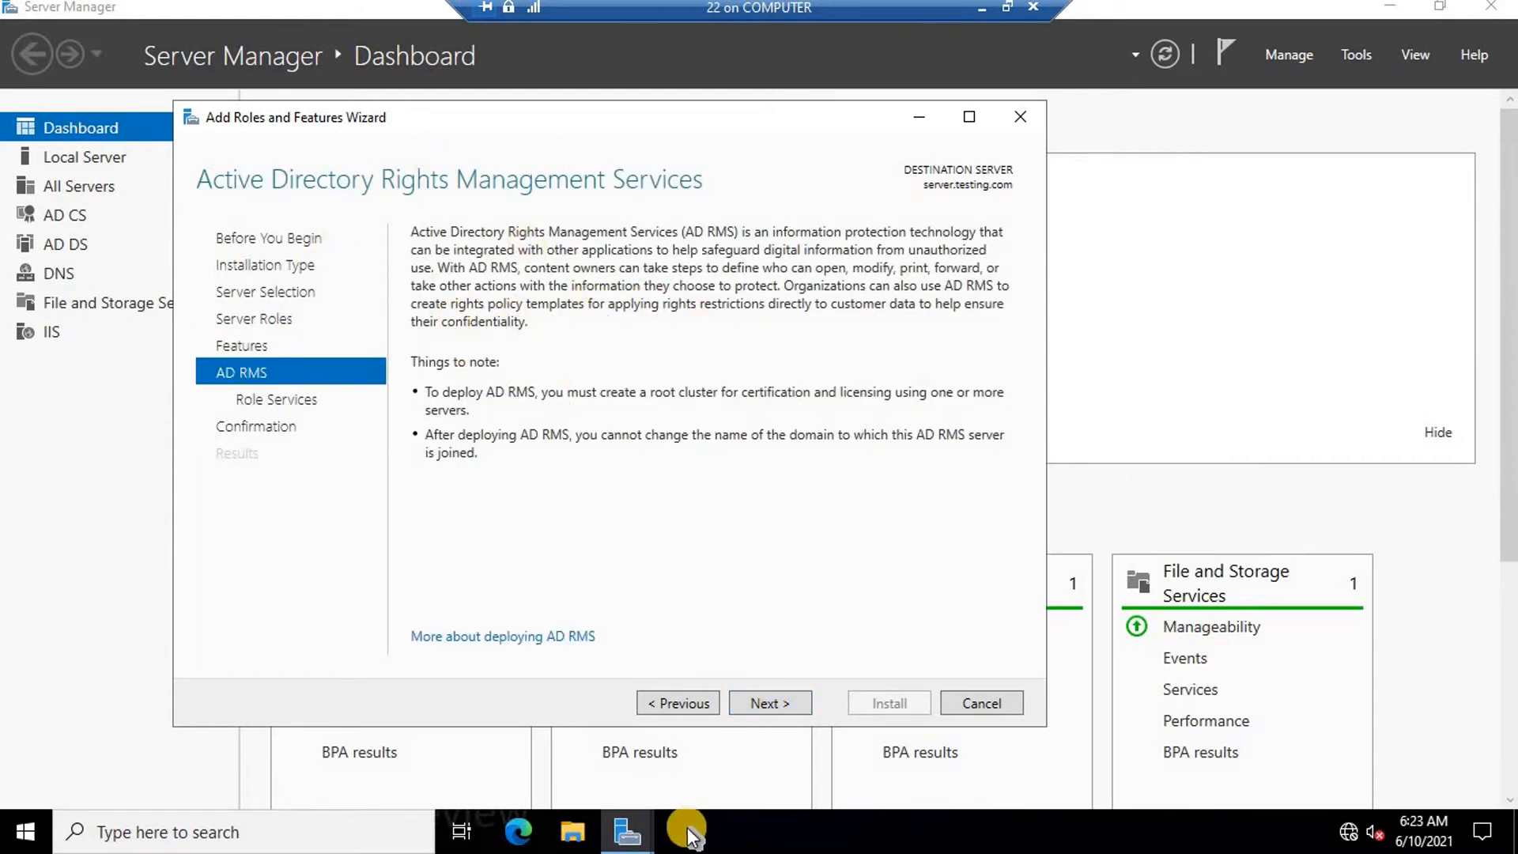
{"action": "left_click", "coordinate": [768, 705]}
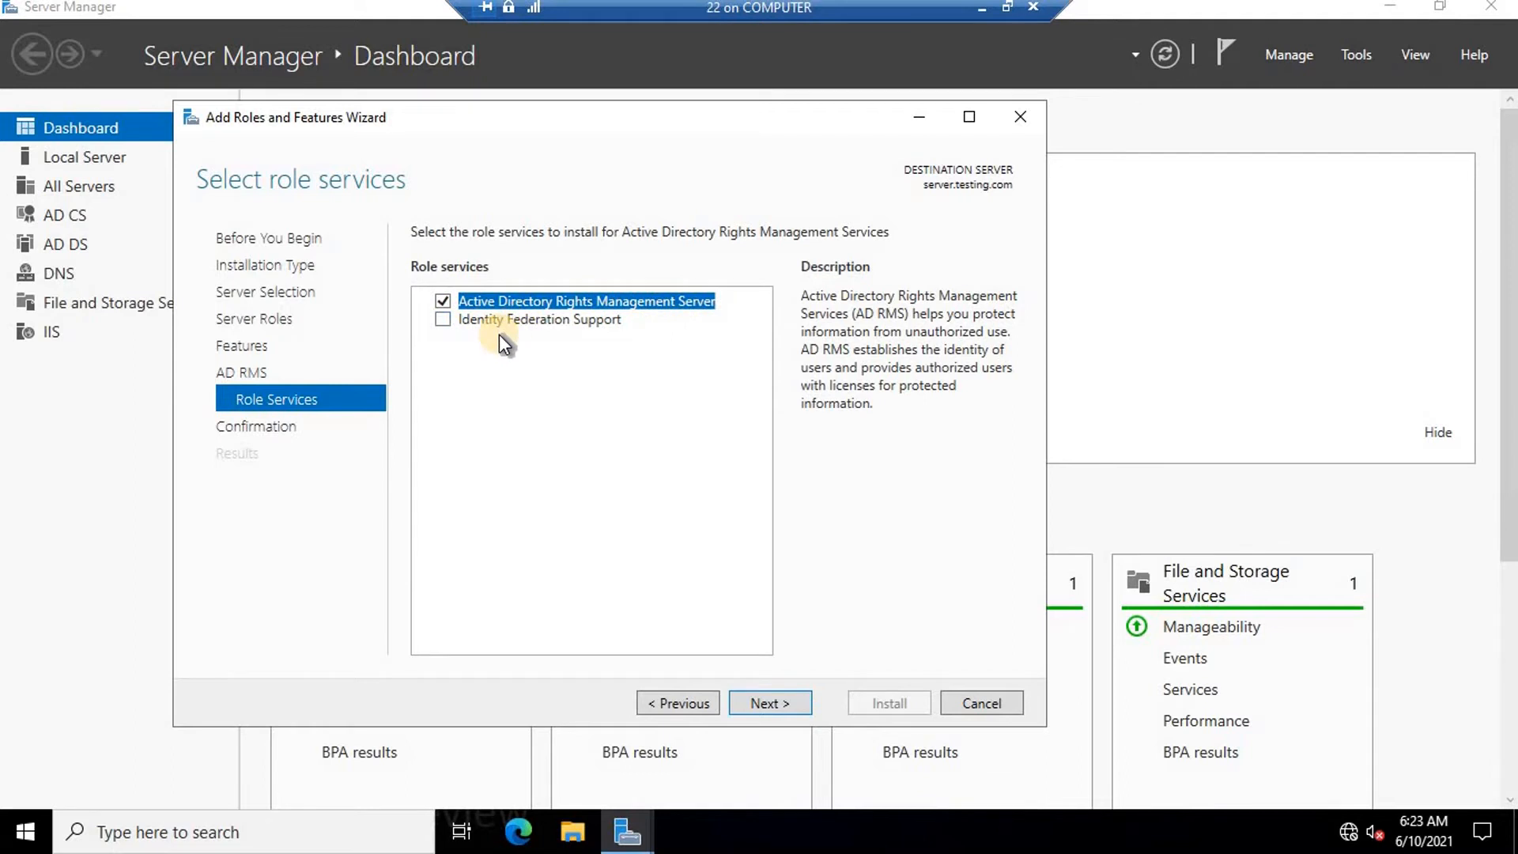
{"action": "left_click", "coordinate": [775, 692]}
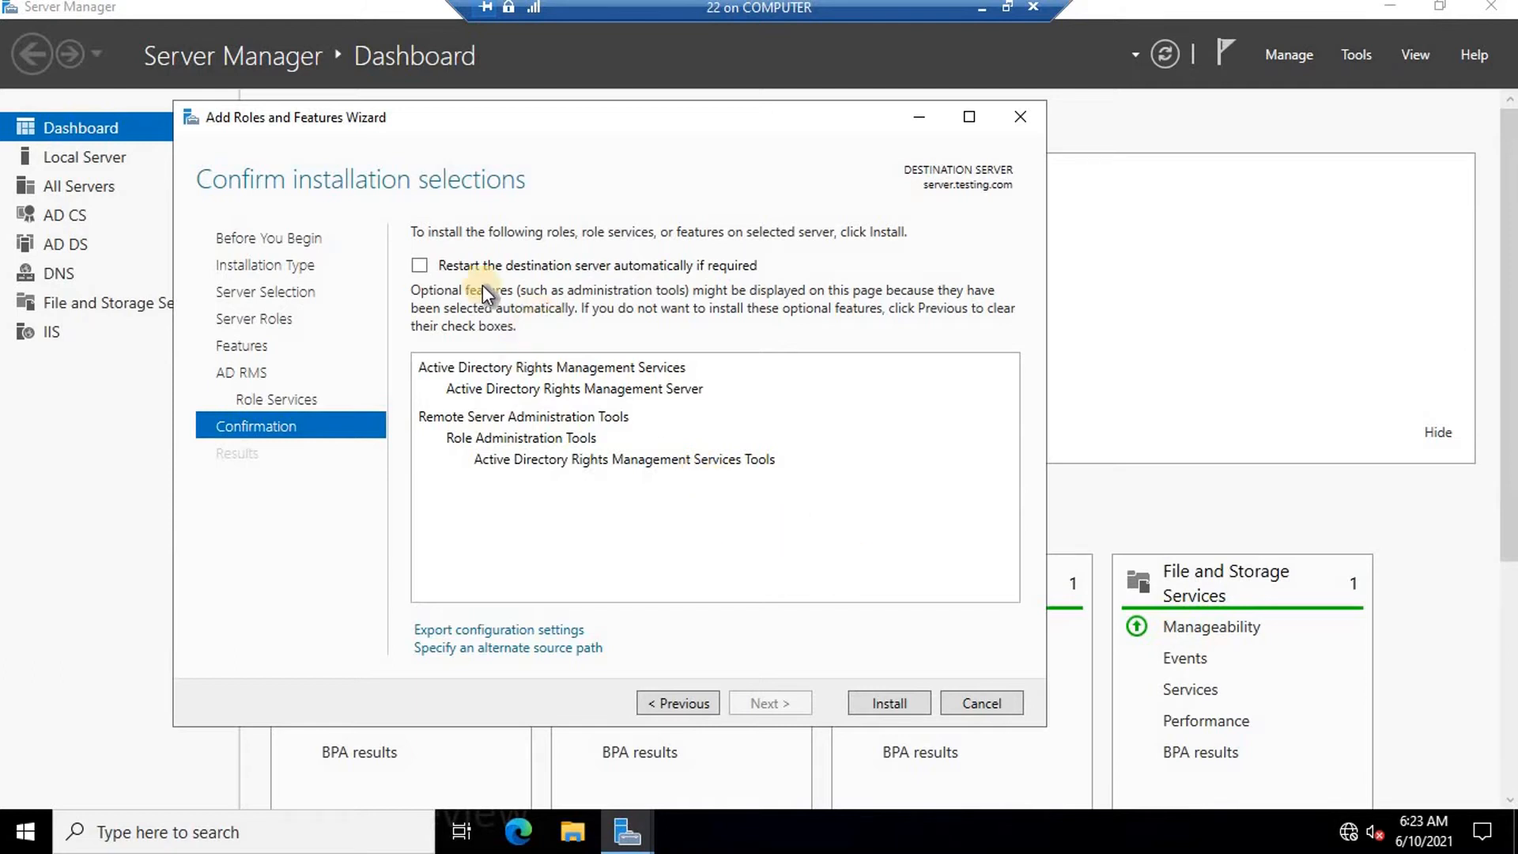
Install the AD RMS role on server.testing.com.
{"action": "left_click", "coordinate": [889, 702]}
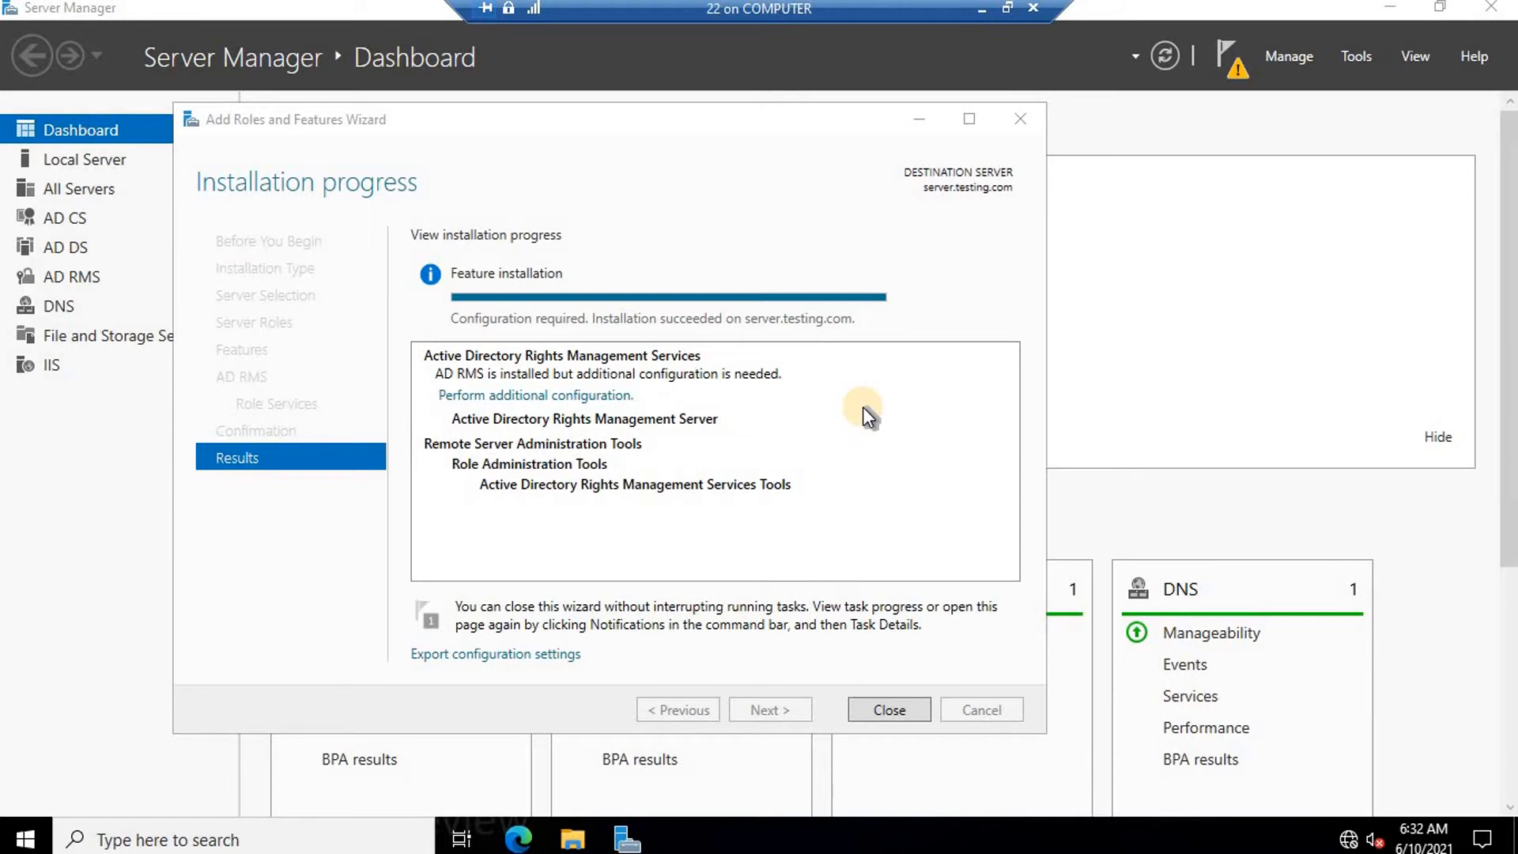
Start the post-install AD RMS configuration and choose to create a new root cluster.
{"action": "left_click", "coordinate": [529, 396]}
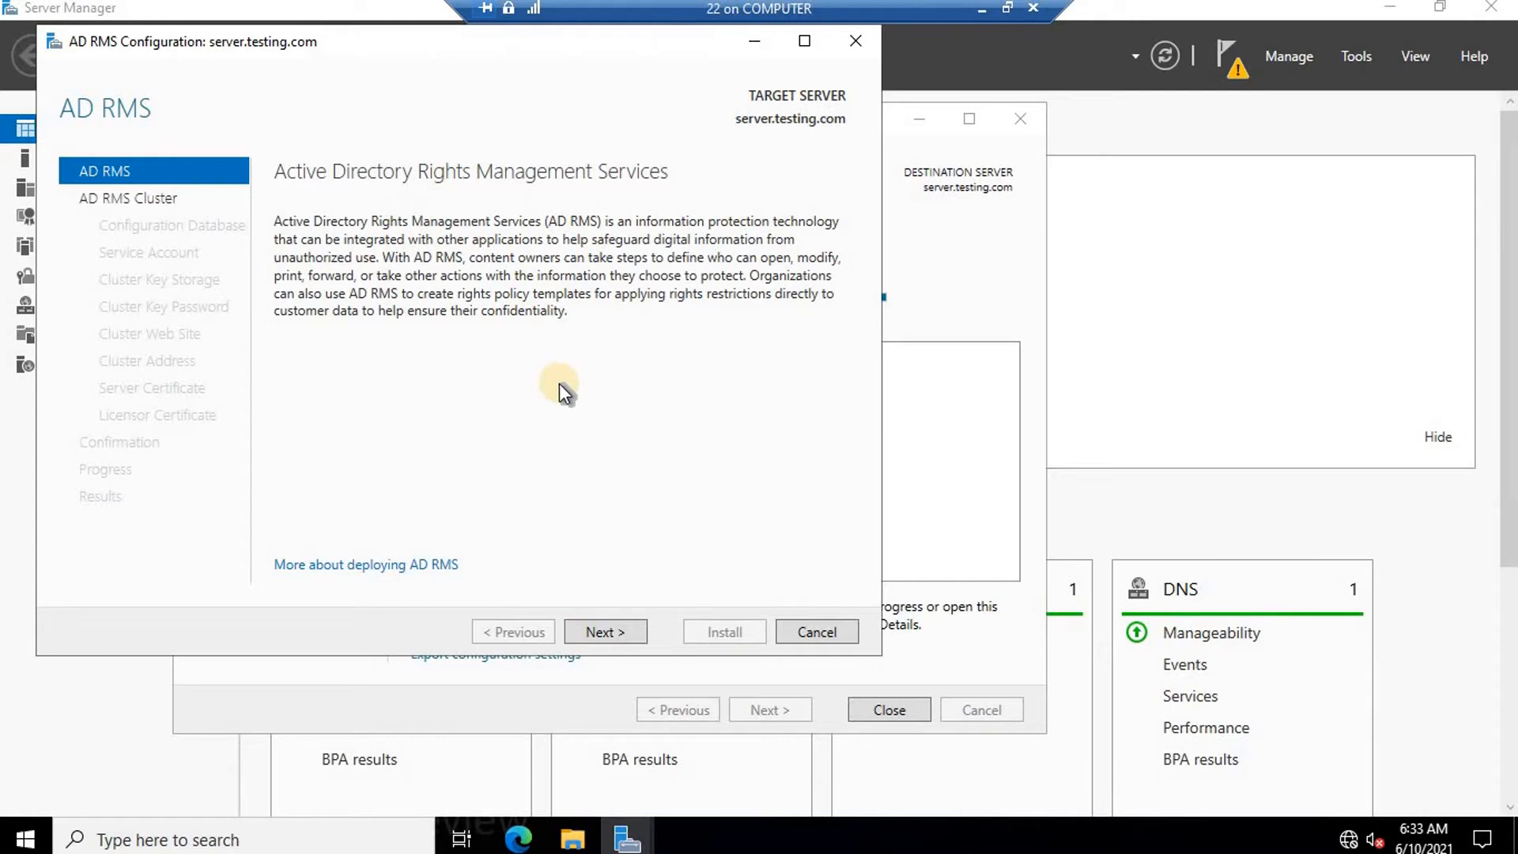
{"action": "left_click", "coordinate": [608, 632]}
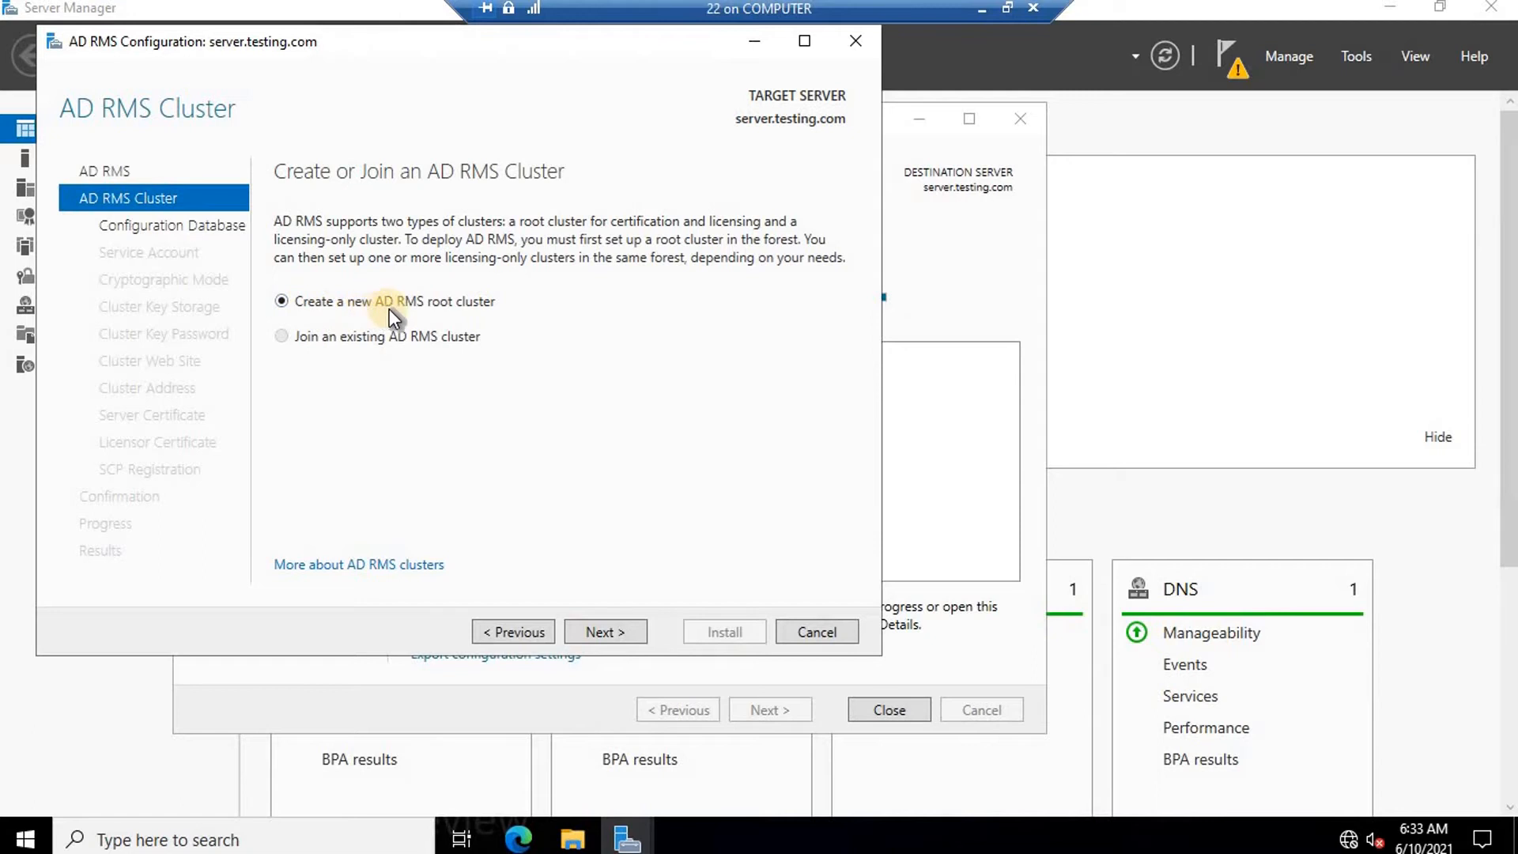
{"action": "left_click", "coordinate": [614, 630]}
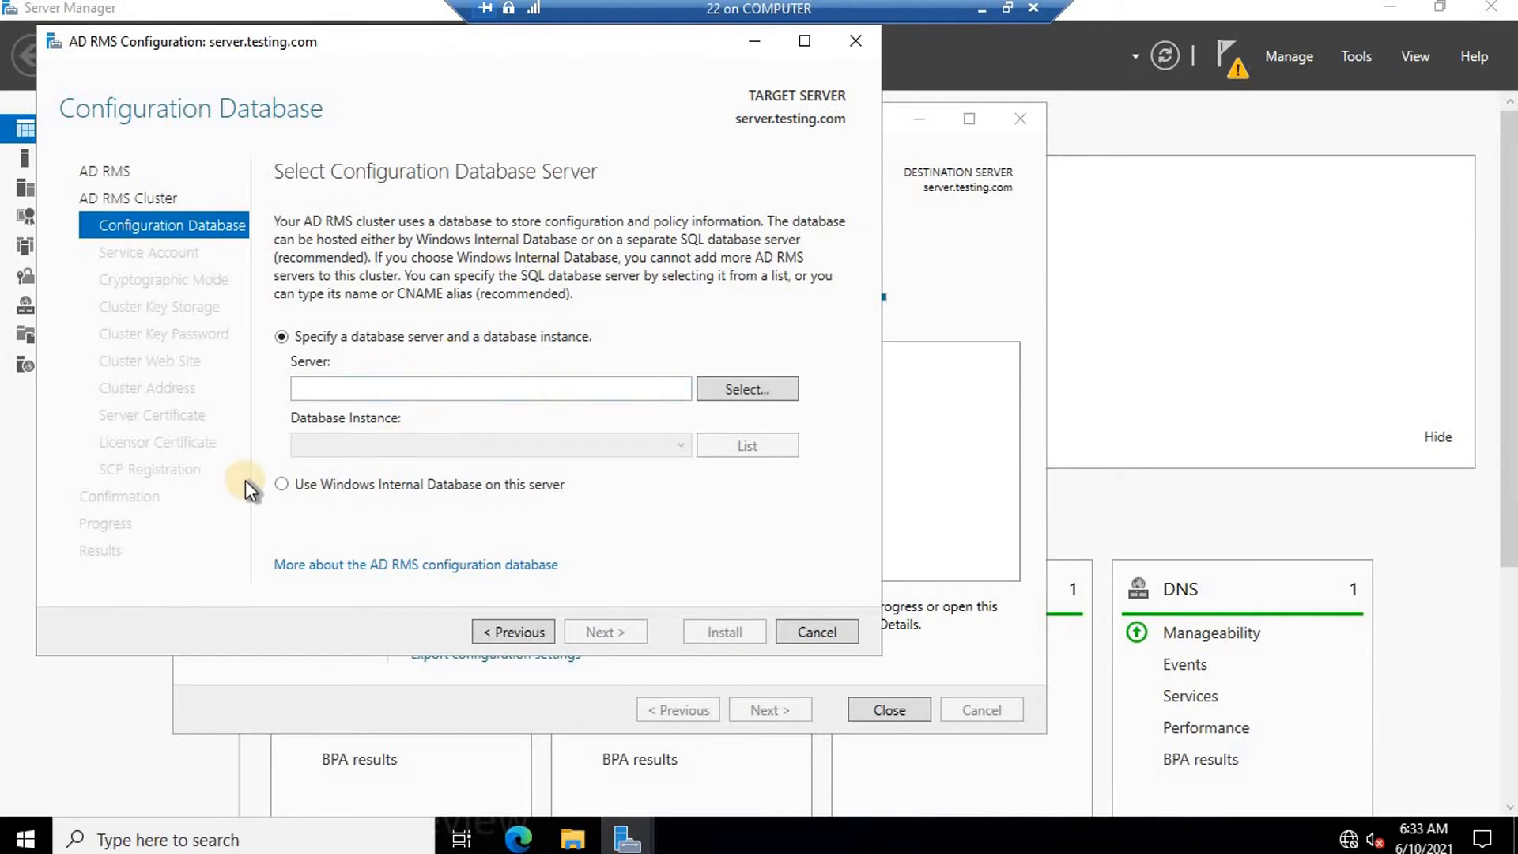
Store the AD RMS configuration in Windows Internal Database on this server.
{"action": "left_click", "coordinate": [282, 485]}
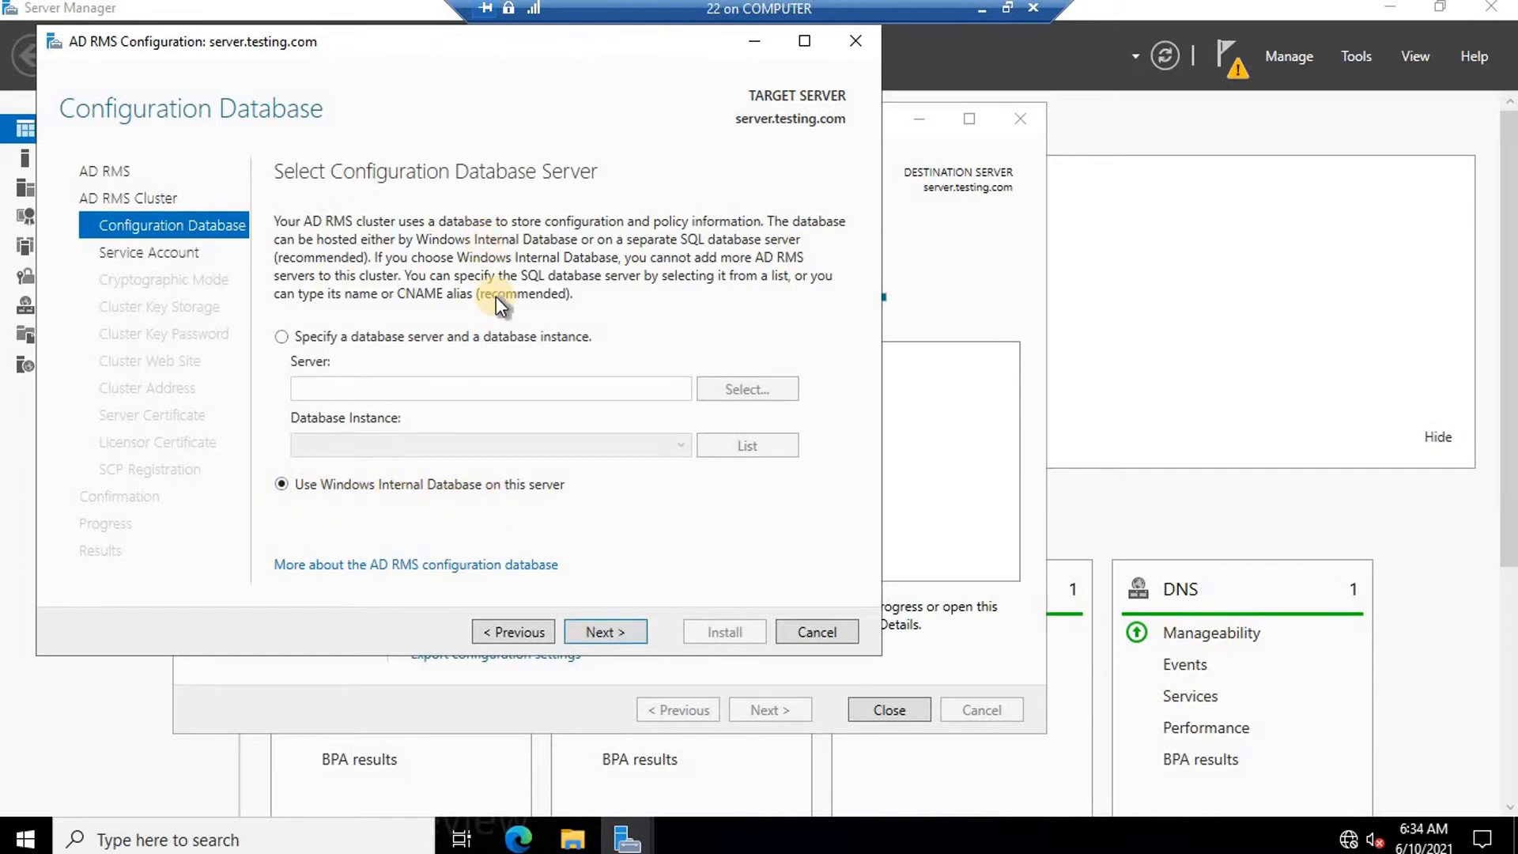
{"action": "left_click", "coordinate": [598, 632]}
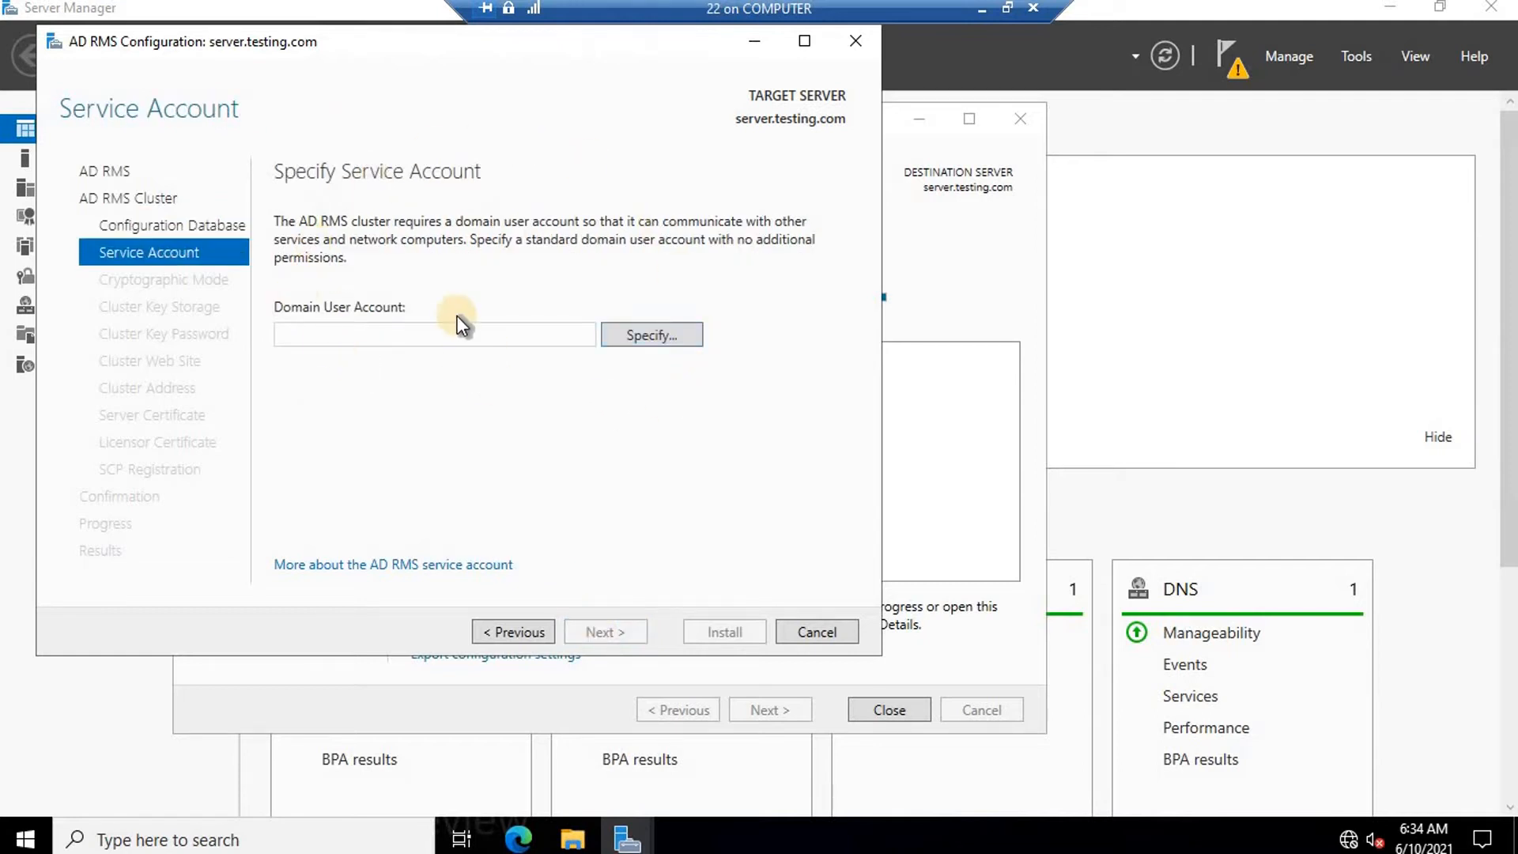
Confirm the adrmsadmin account exists in Active Directory Users and Computers, then return to the wizard.
{"action": "left_click", "coordinate": [628, 836]}
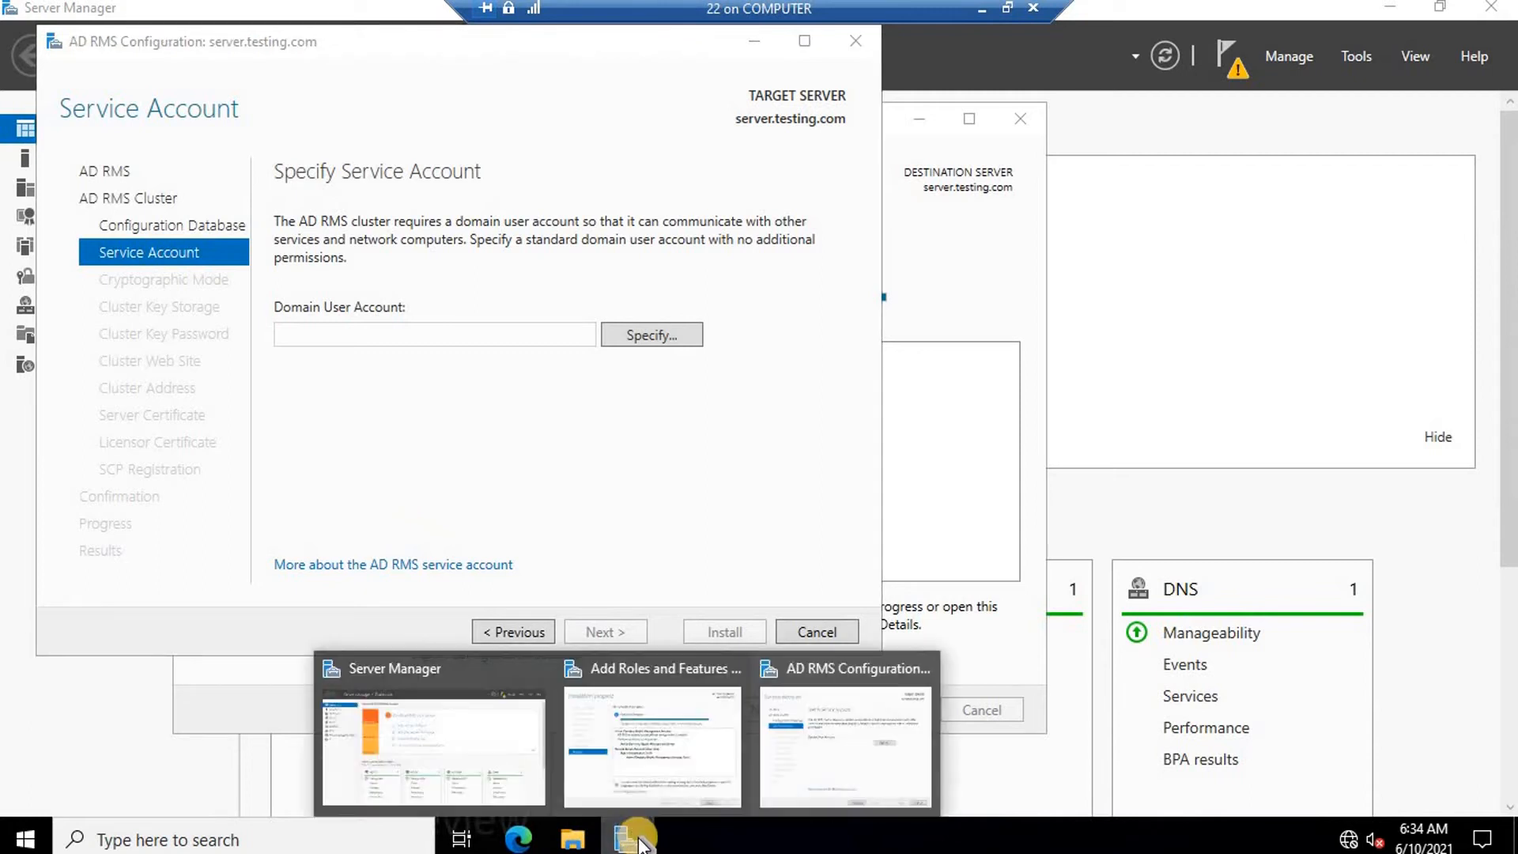
{"action": "left_click", "coordinate": [464, 687]}
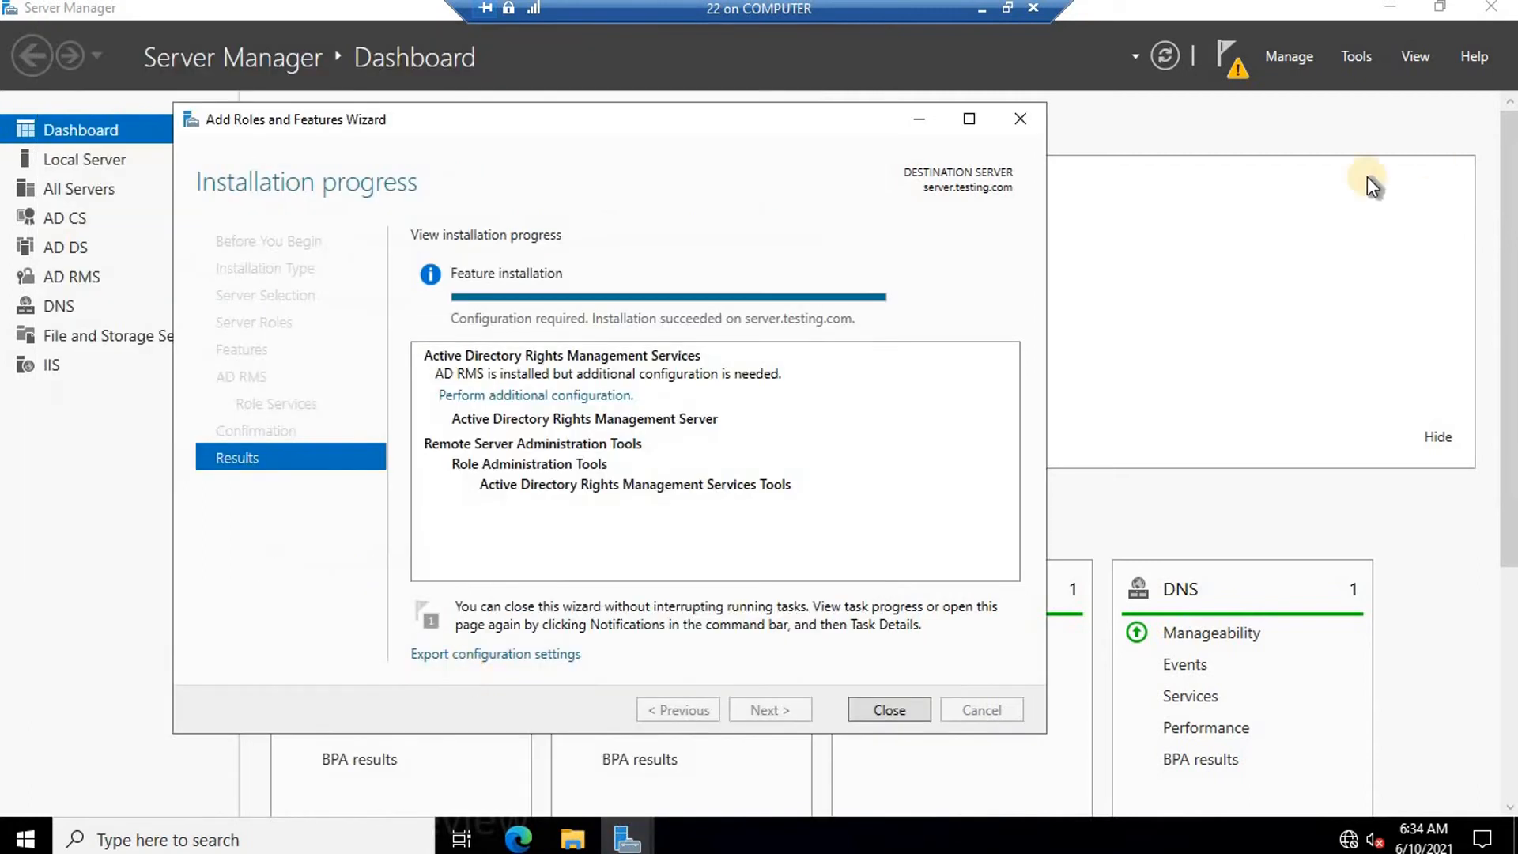
{"action": "left_click", "coordinate": [1362, 53]}
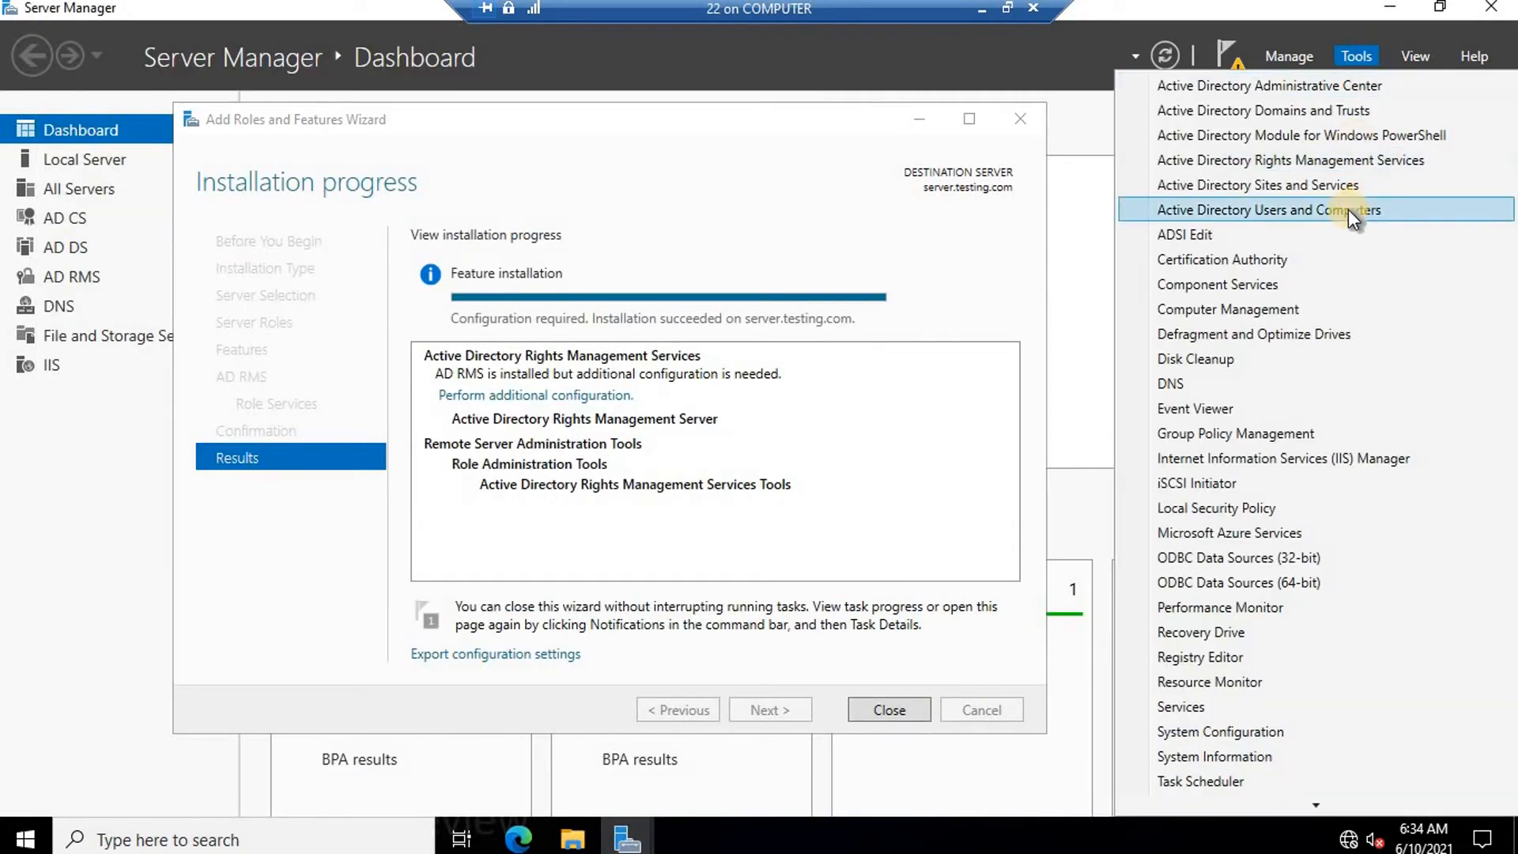
{"action": "left_click", "coordinate": [1349, 209]}
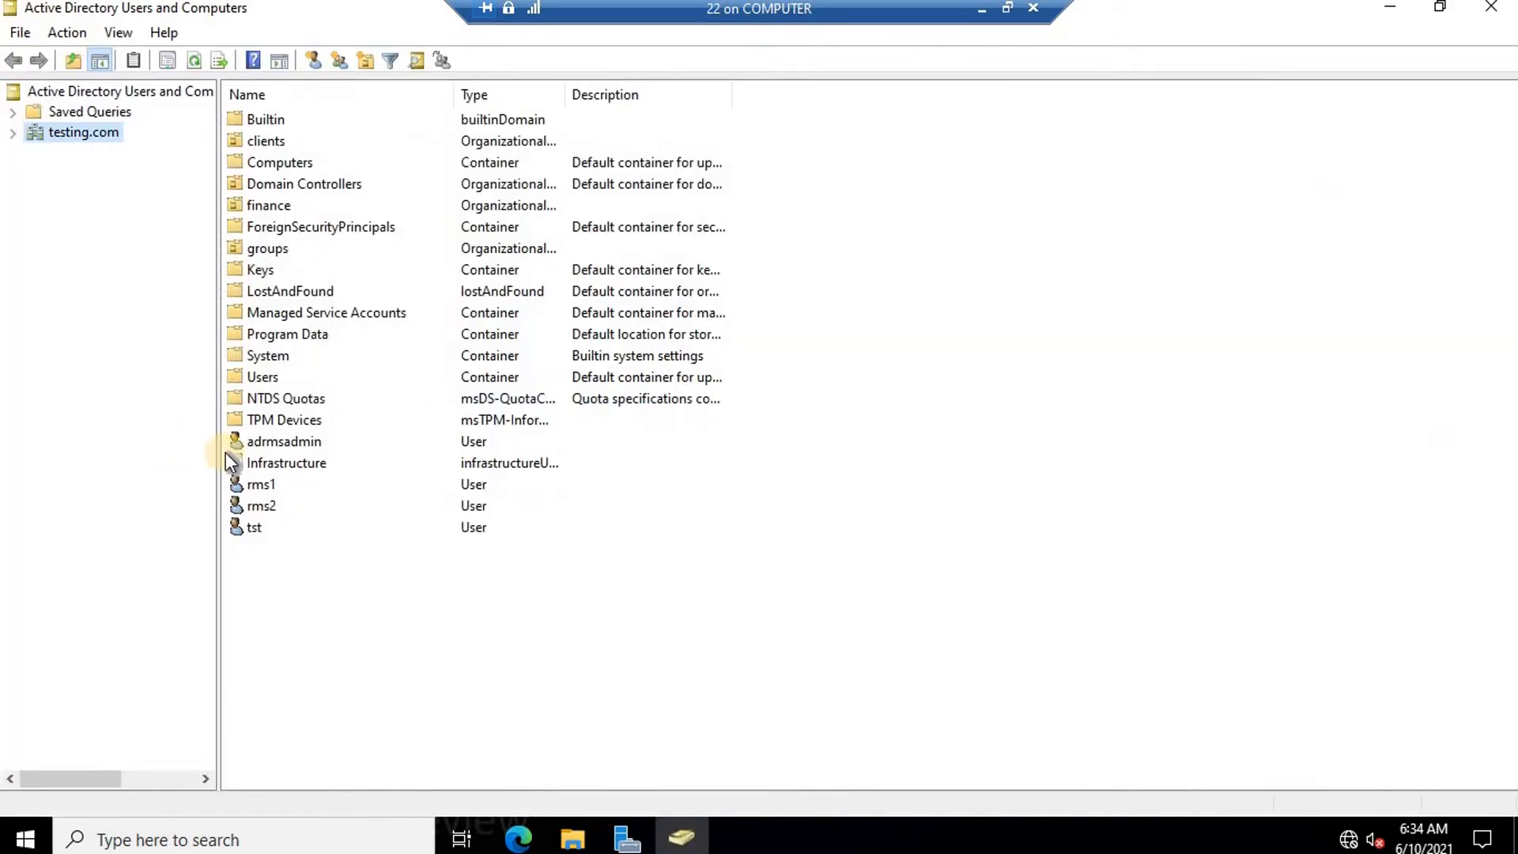
{"action": "left_click", "coordinate": [289, 442]}
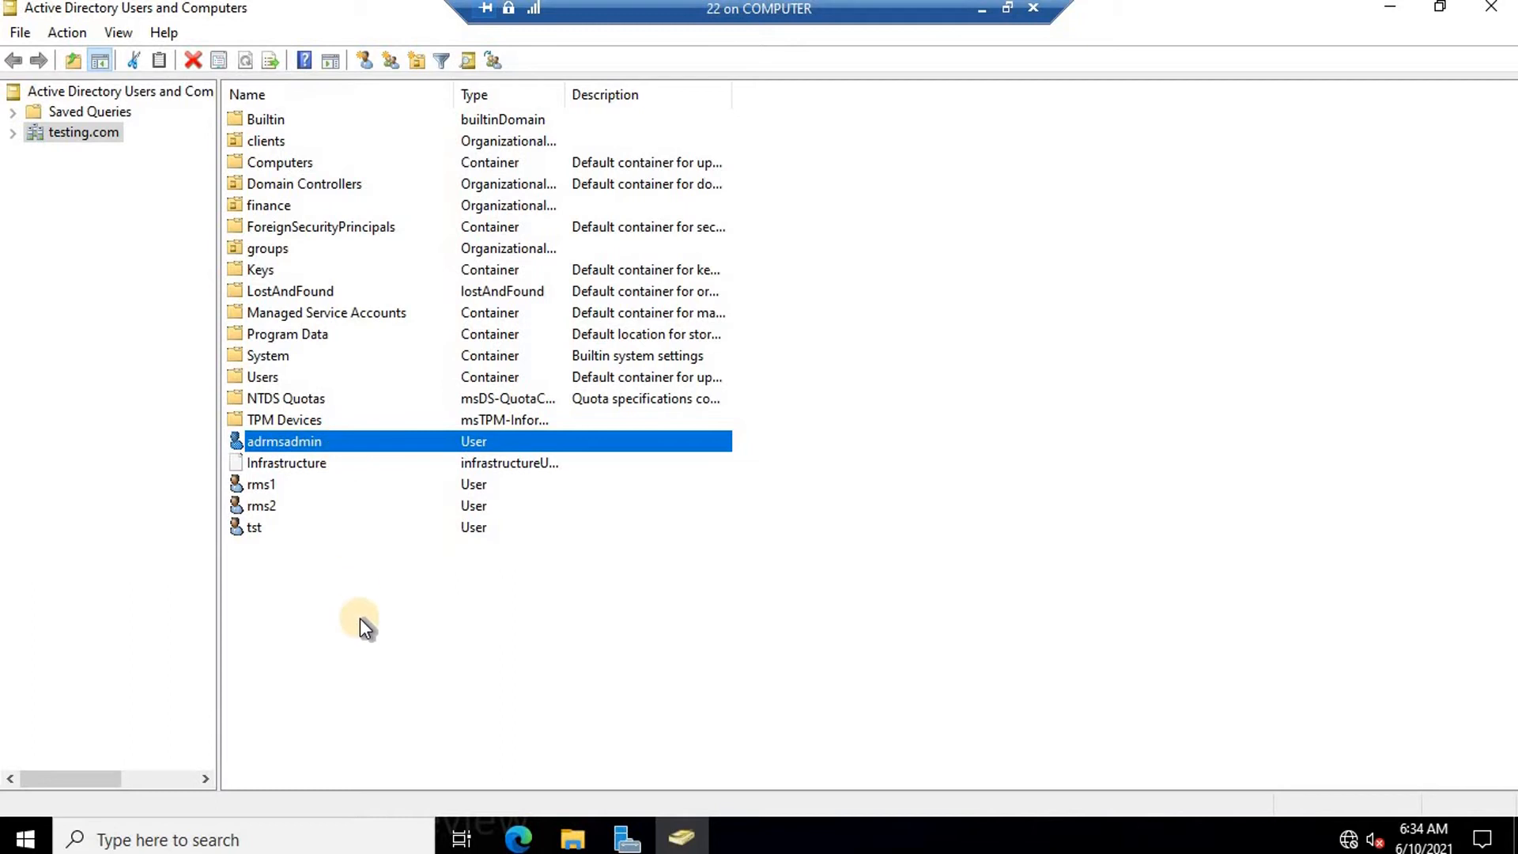
{"action": "left_click", "coordinate": [628, 836]}
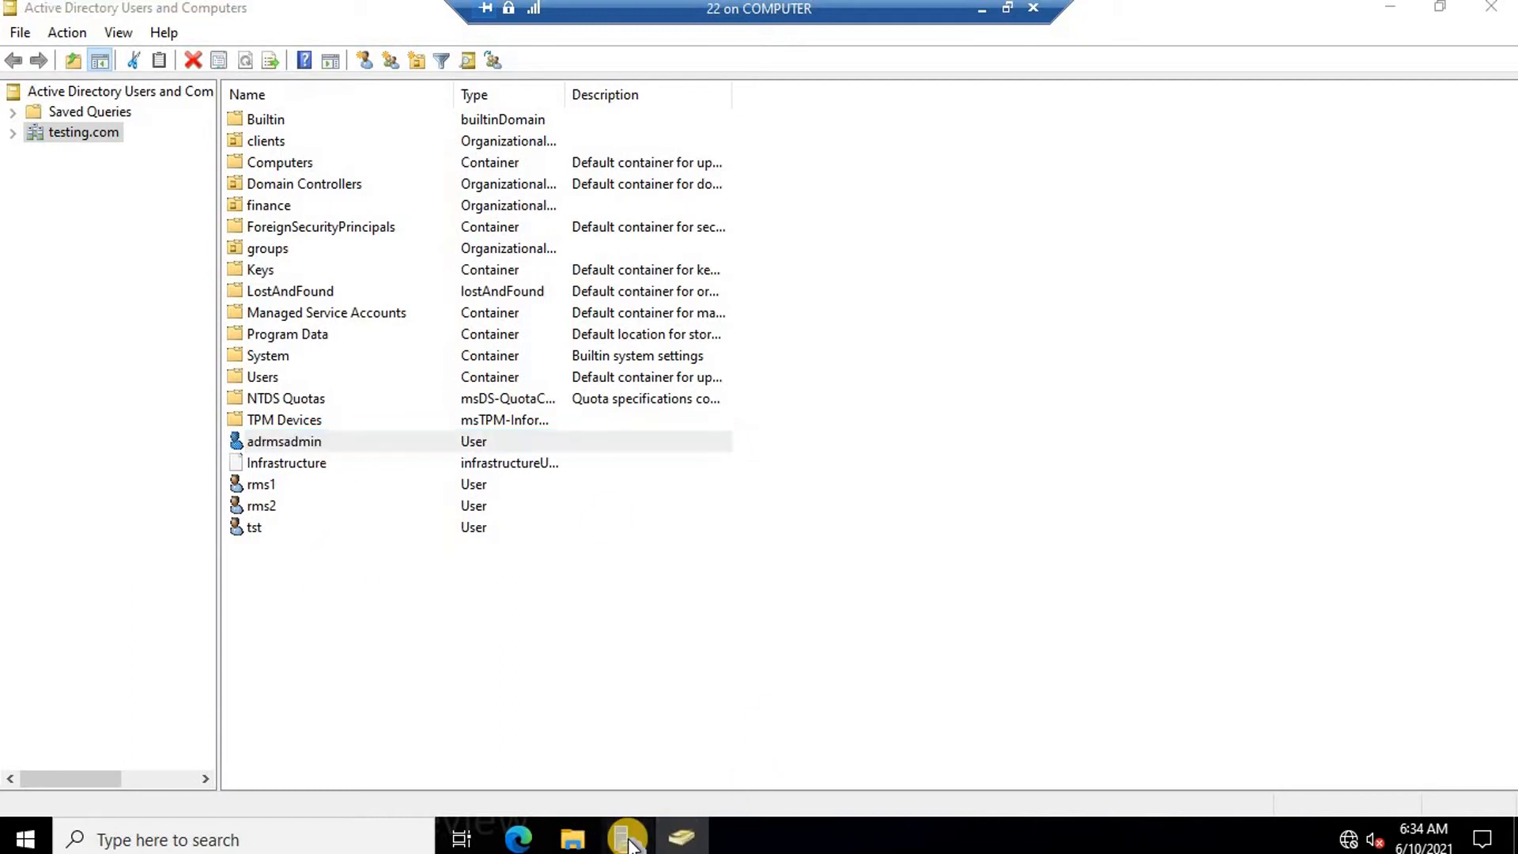
{"action": "left_click", "coordinate": [807, 753]}
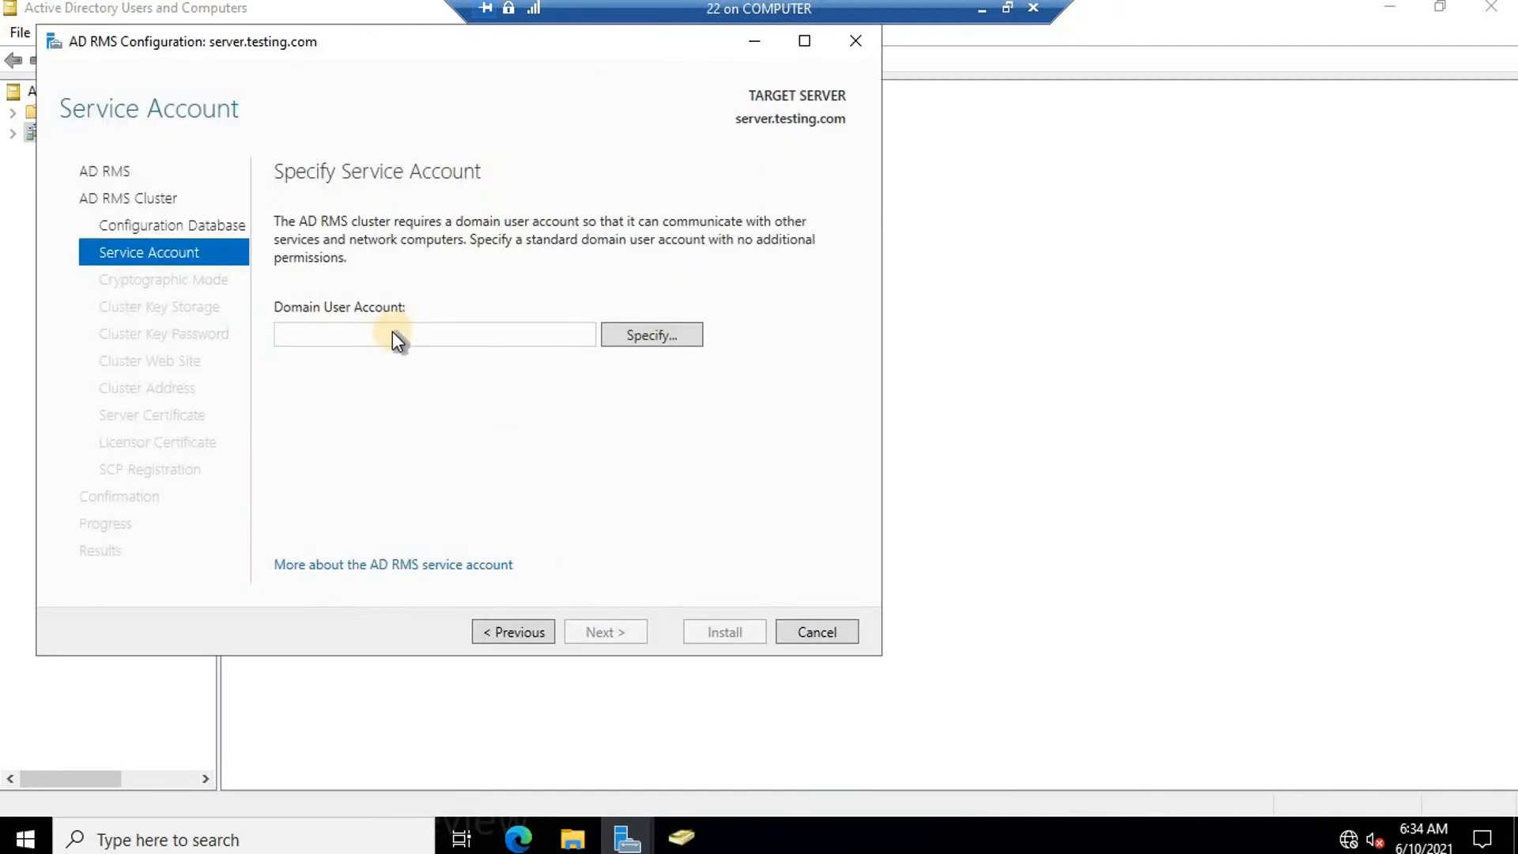
Set the domain service account to TESTING\adrmsadmin with the account's password.
{"action": "left_click", "coordinate": [655, 333]}
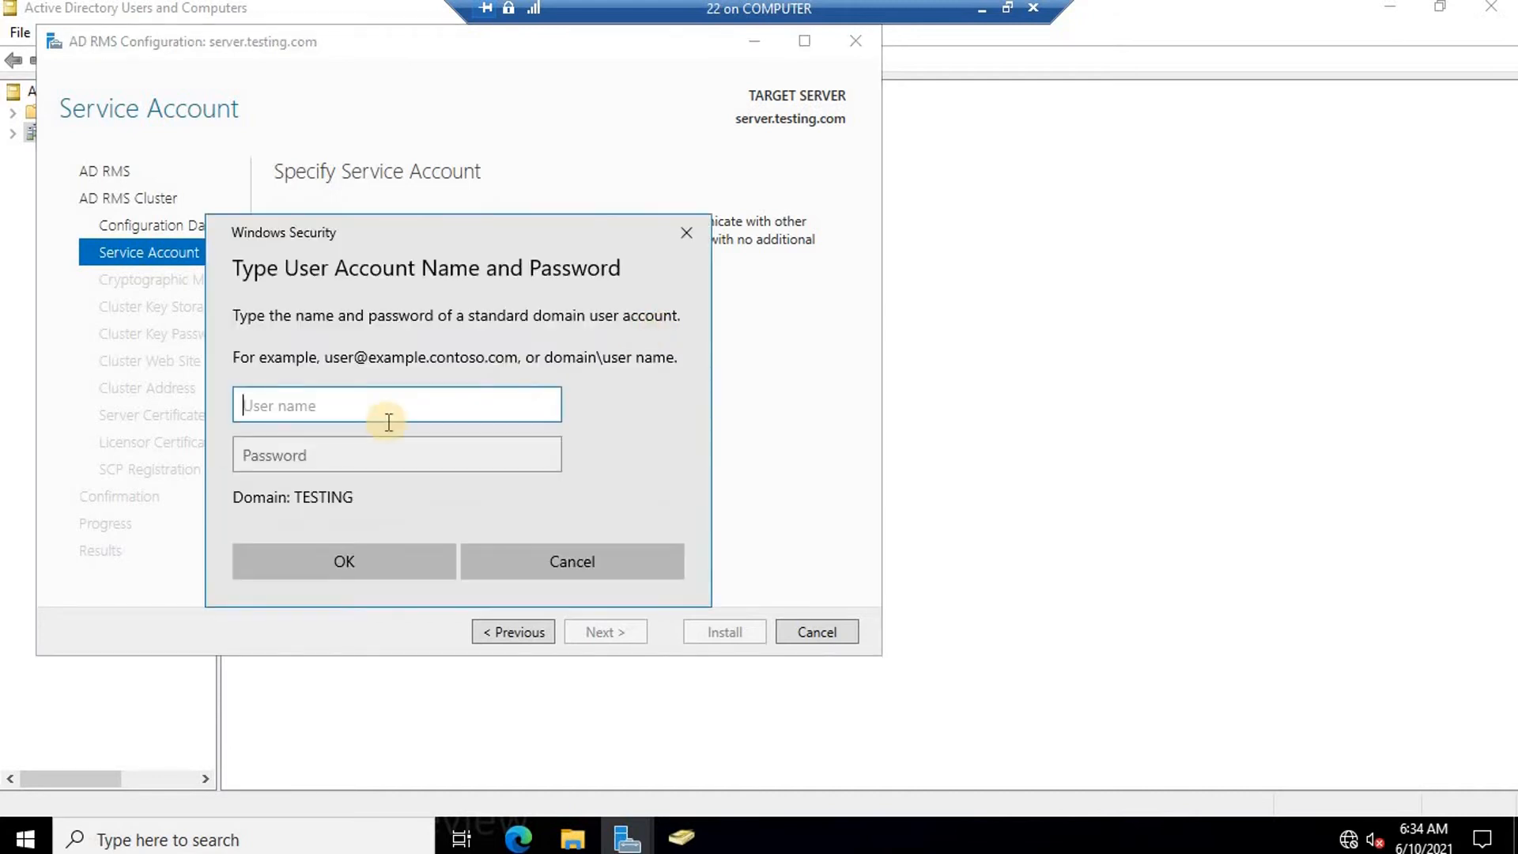
{"action": "type", "text": "adrmsadmin"}
{"action": "key", "text": "Tab"}
{"action": "type", "text": "•••••••"}
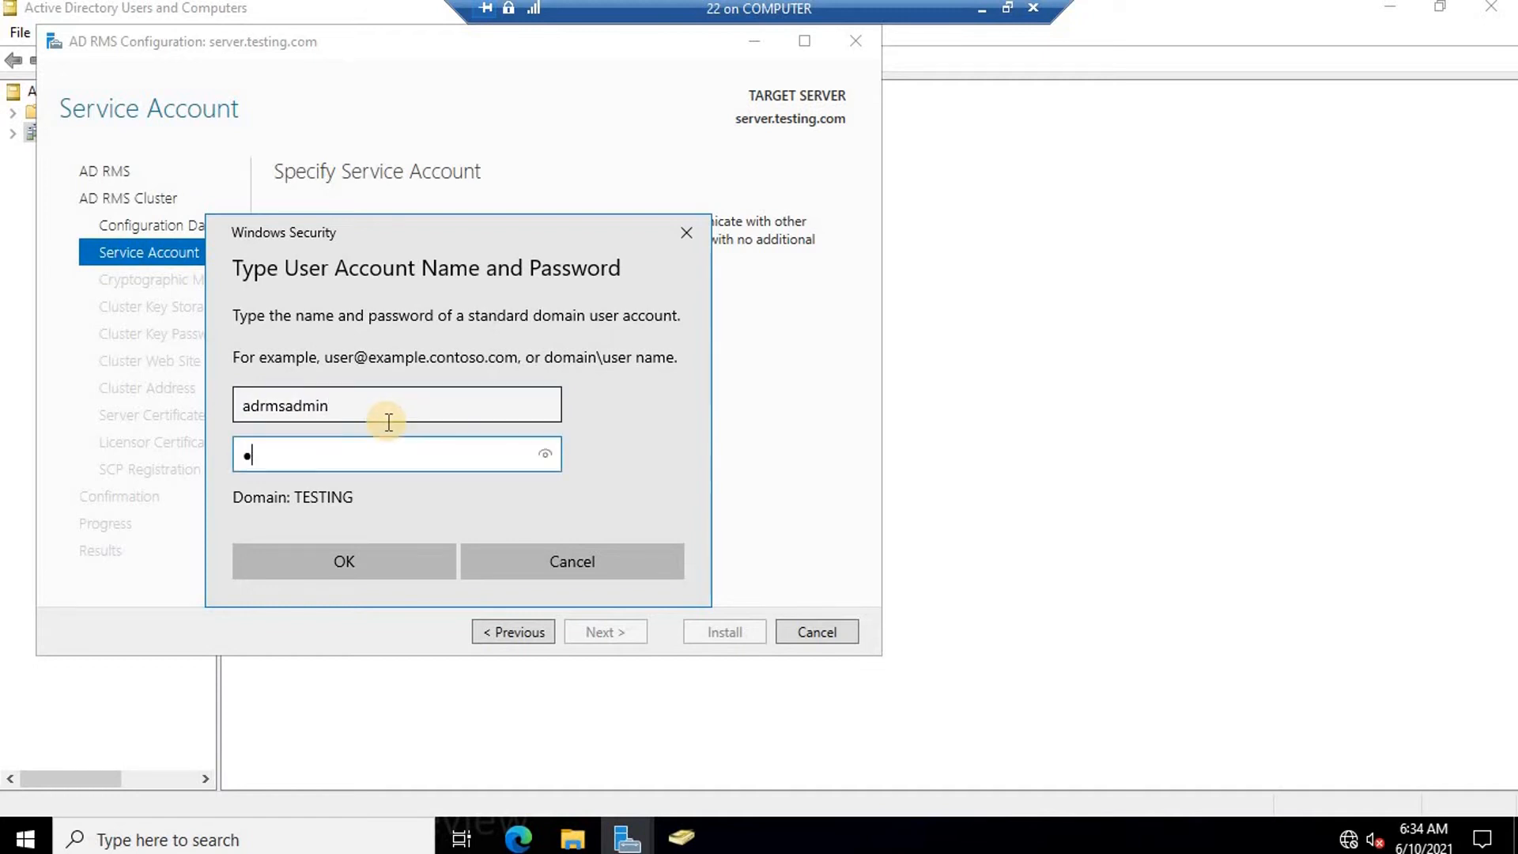
{"action": "type", "text": "•"}
{"action": "key", "text": "BackSpace"}
{"action": "key", "text": "BackSpace"}
{"action": "key", "text": "BackSpace"}
{"action": "key", "text": "BackSpace"}
{"action": "key", "text": "BackSpace"}
{"action": "key", "text": "BackSpace"}
{"action": "key", "text": "BackSpace"}
{"action": "key", "text": "BackSpace"}
{"action": "type", "text": "••••••••"}
{"action": "key", "text": "Return"}
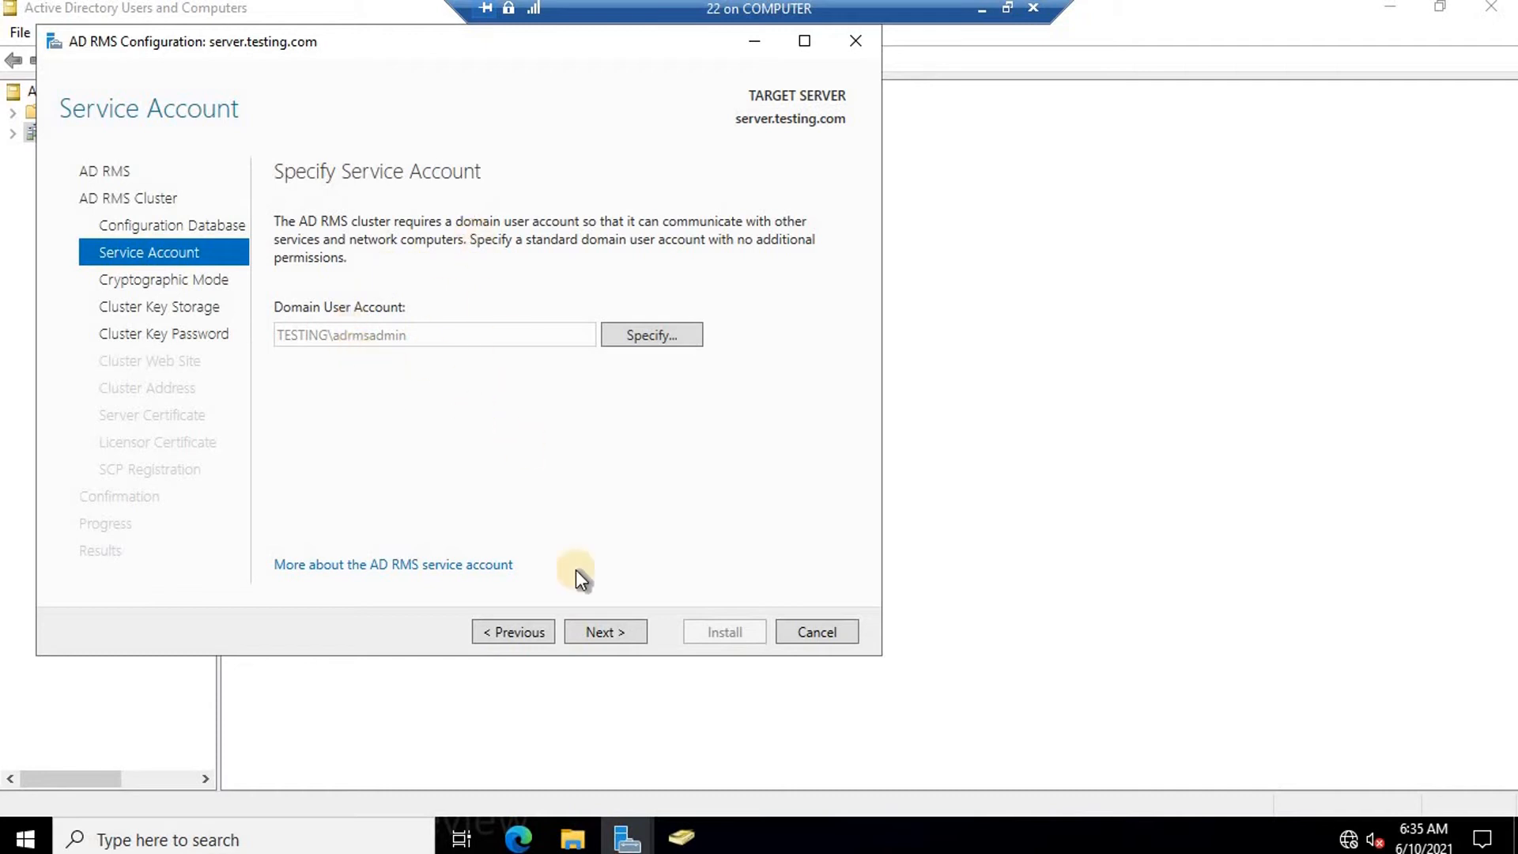
Keep Cryptographic Mode 2 and centrally managed AD RMS key storage.
{"action": "left_click", "coordinate": [616, 632]}
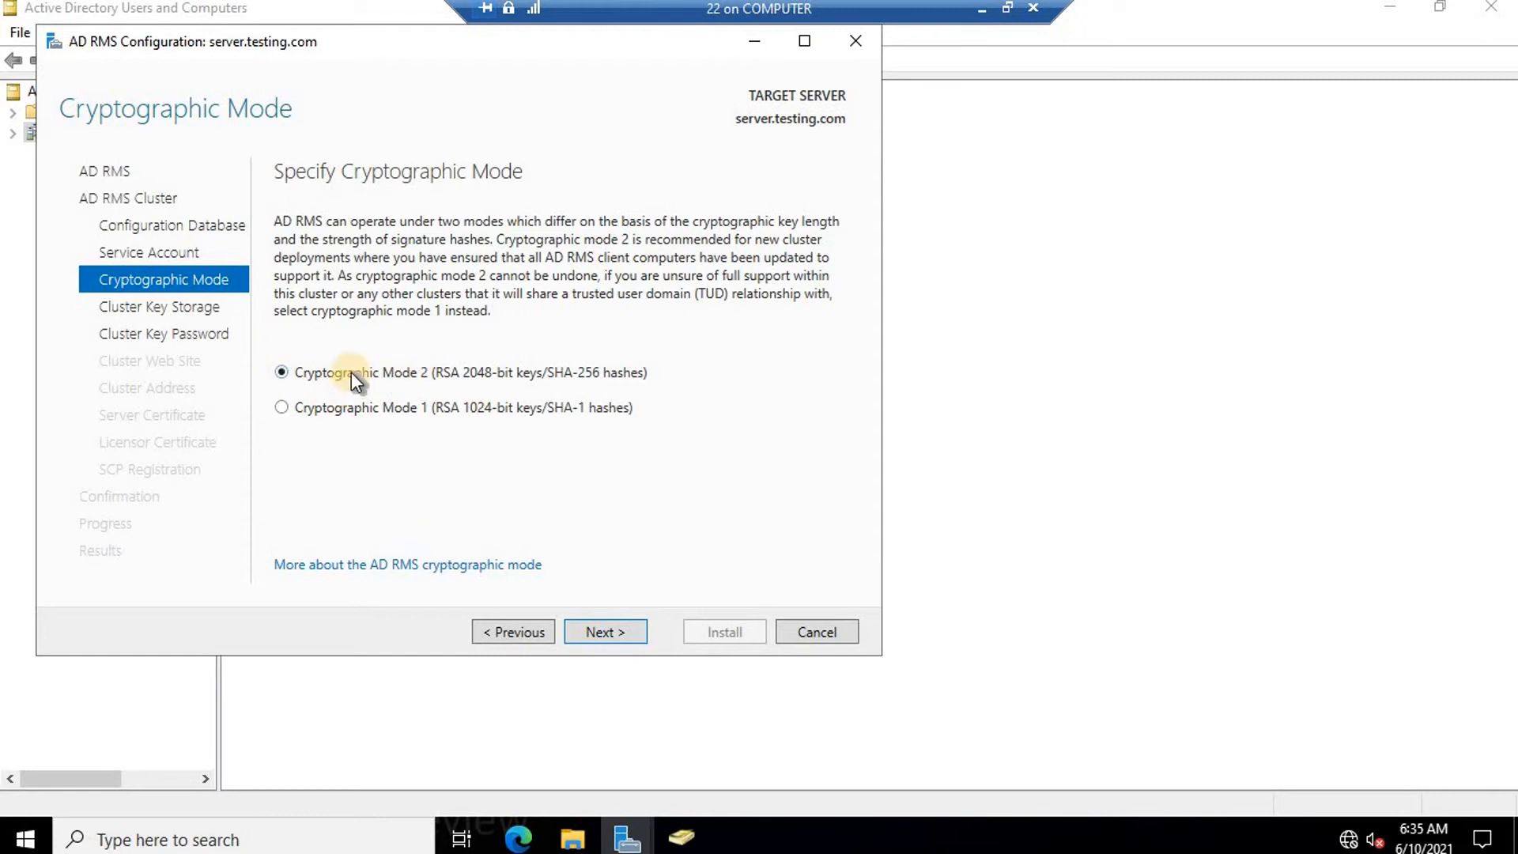
{"action": "left_click", "coordinate": [616, 636]}
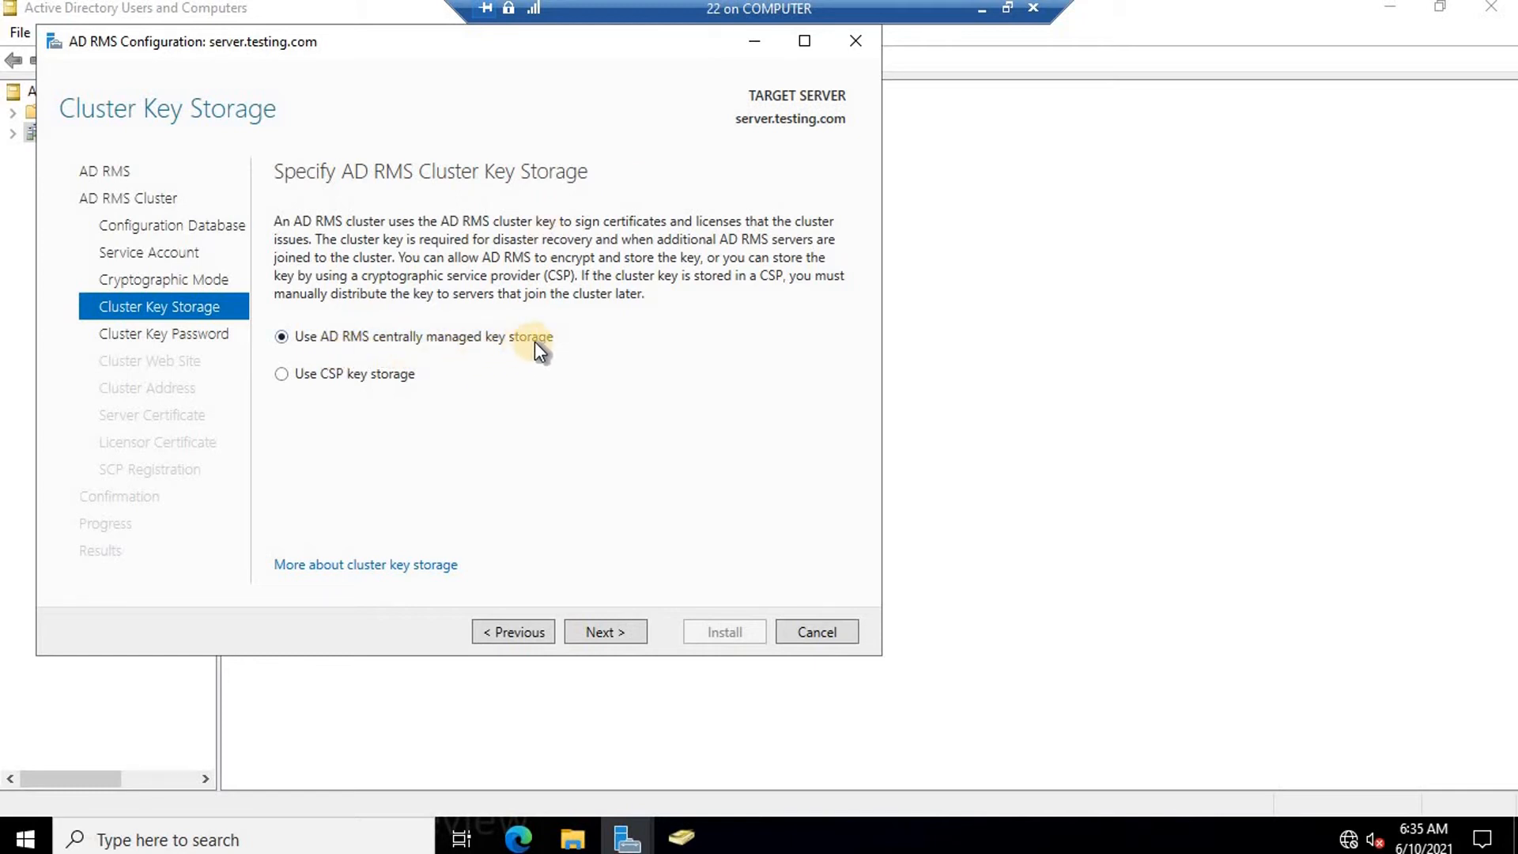
{"action": "left_click", "coordinate": [602, 632]}
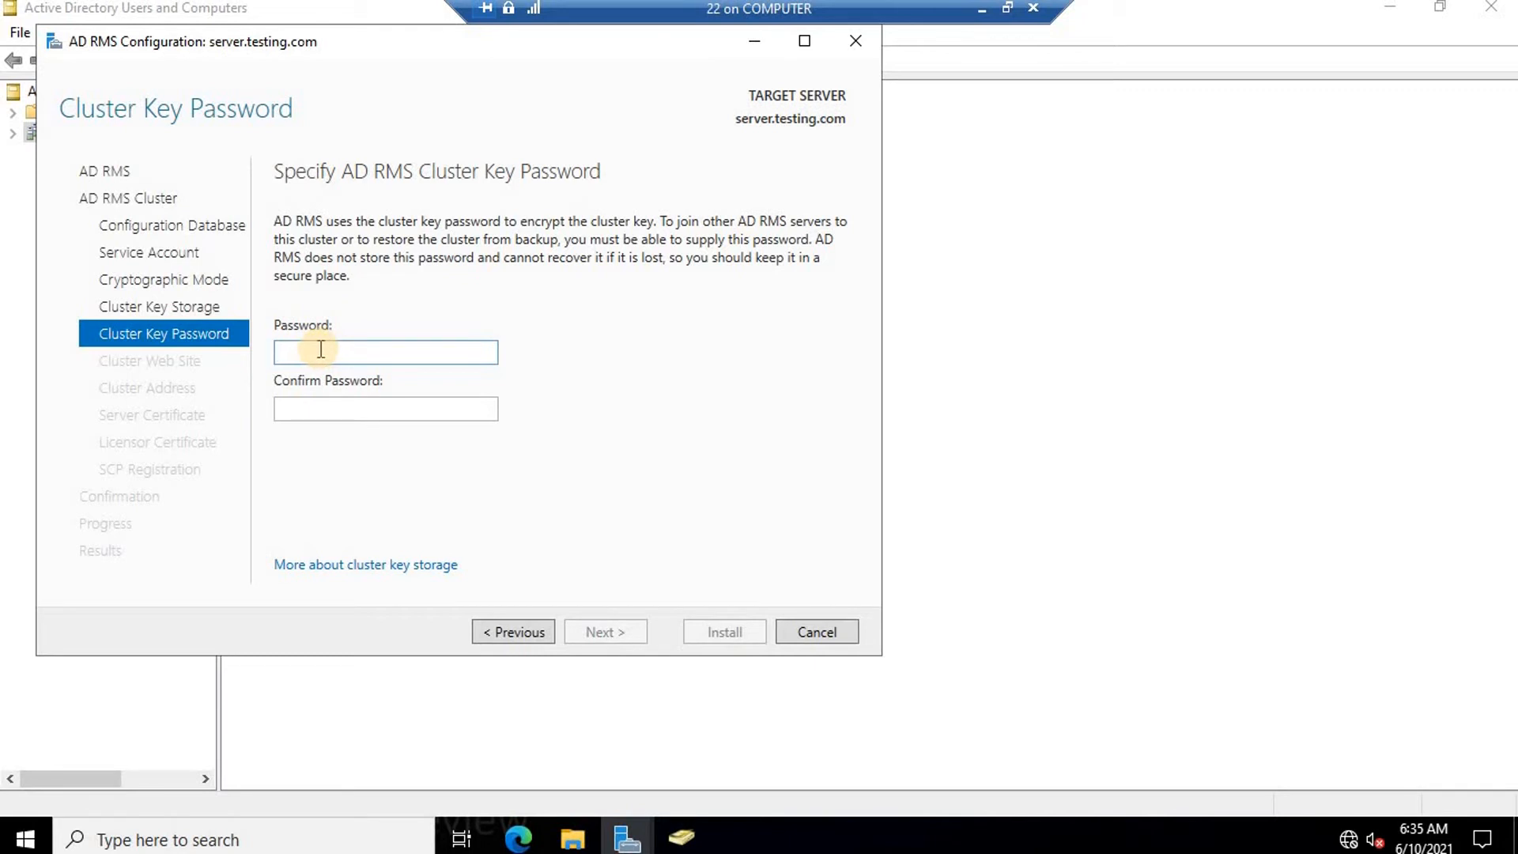
Enter and confirm the AD RMS cluster key password.
{"action": "type", "text": "Pa$$w0rd1"}
{"action": "key", "text": "Tab"}
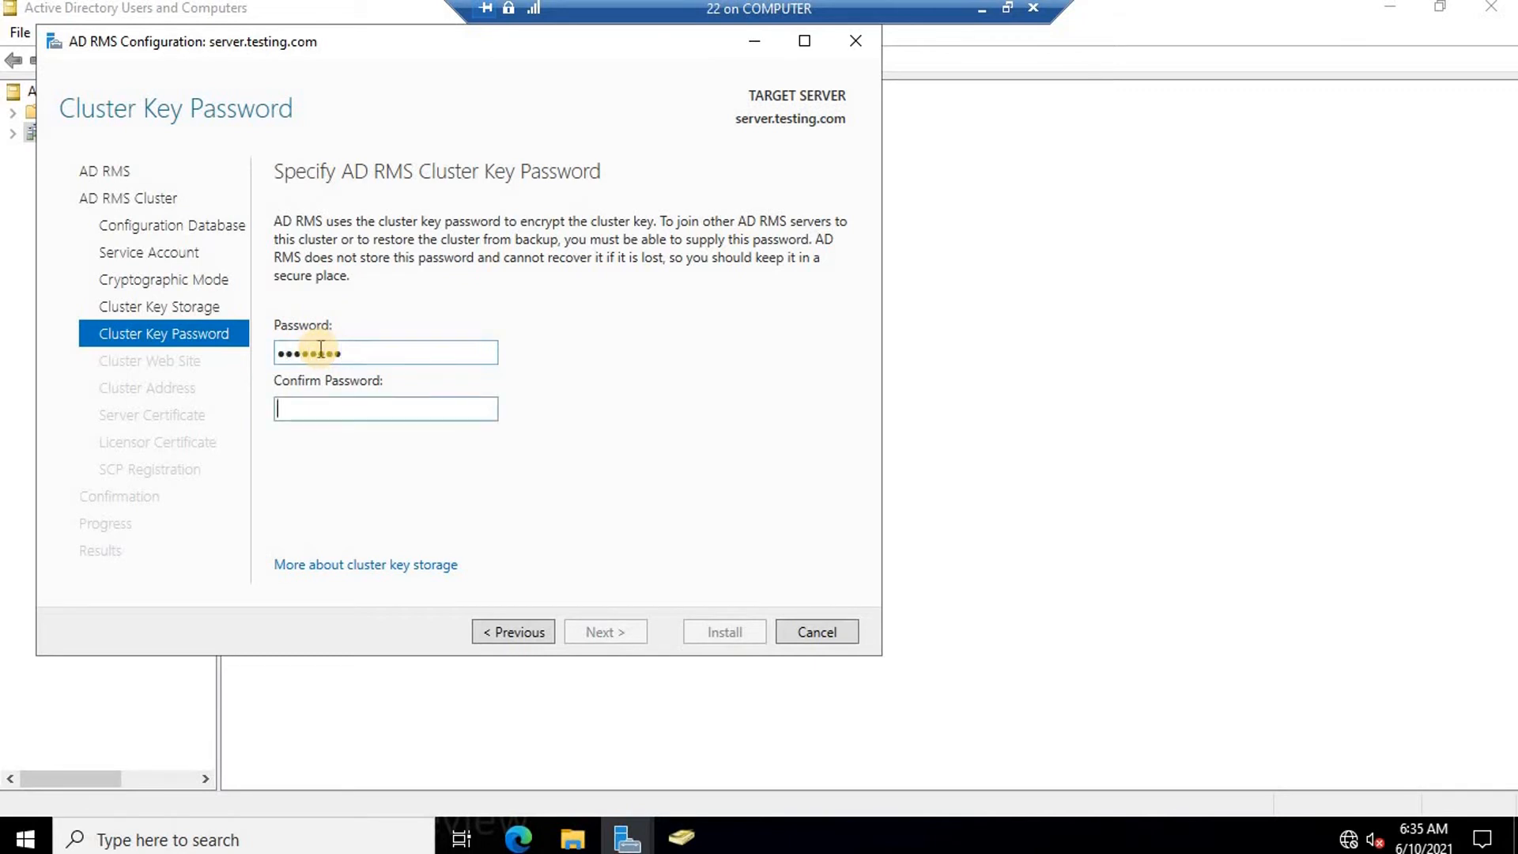
{"action": "type", "text": "Pa$$w0rd"}
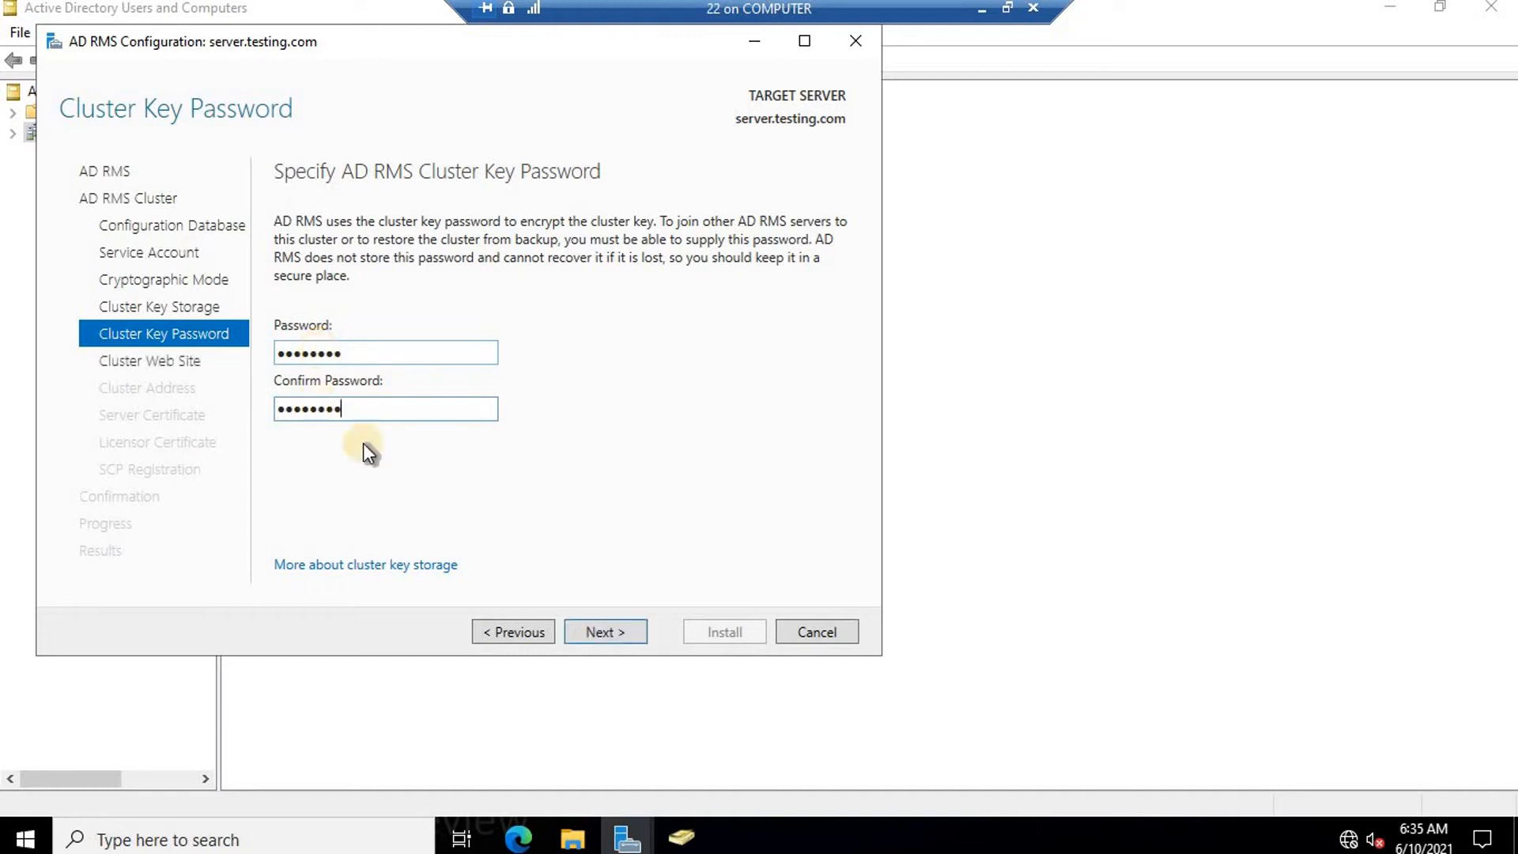
{"action": "left_click", "coordinate": [612, 642]}
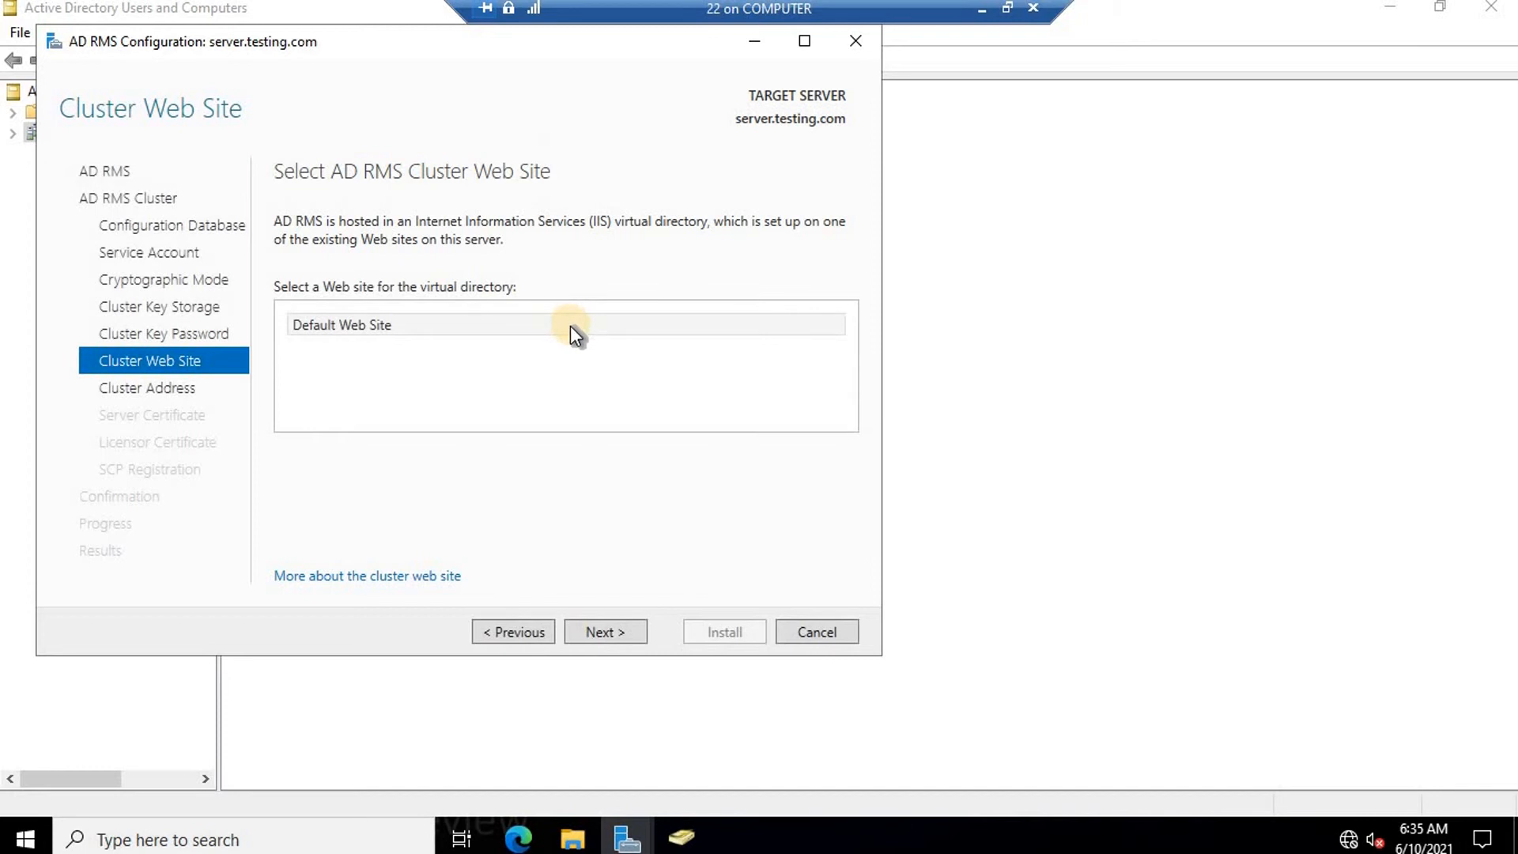
Host the AD RMS cluster on Default Web Site.
{"action": "left_click", "coordinate": [350, 324]}
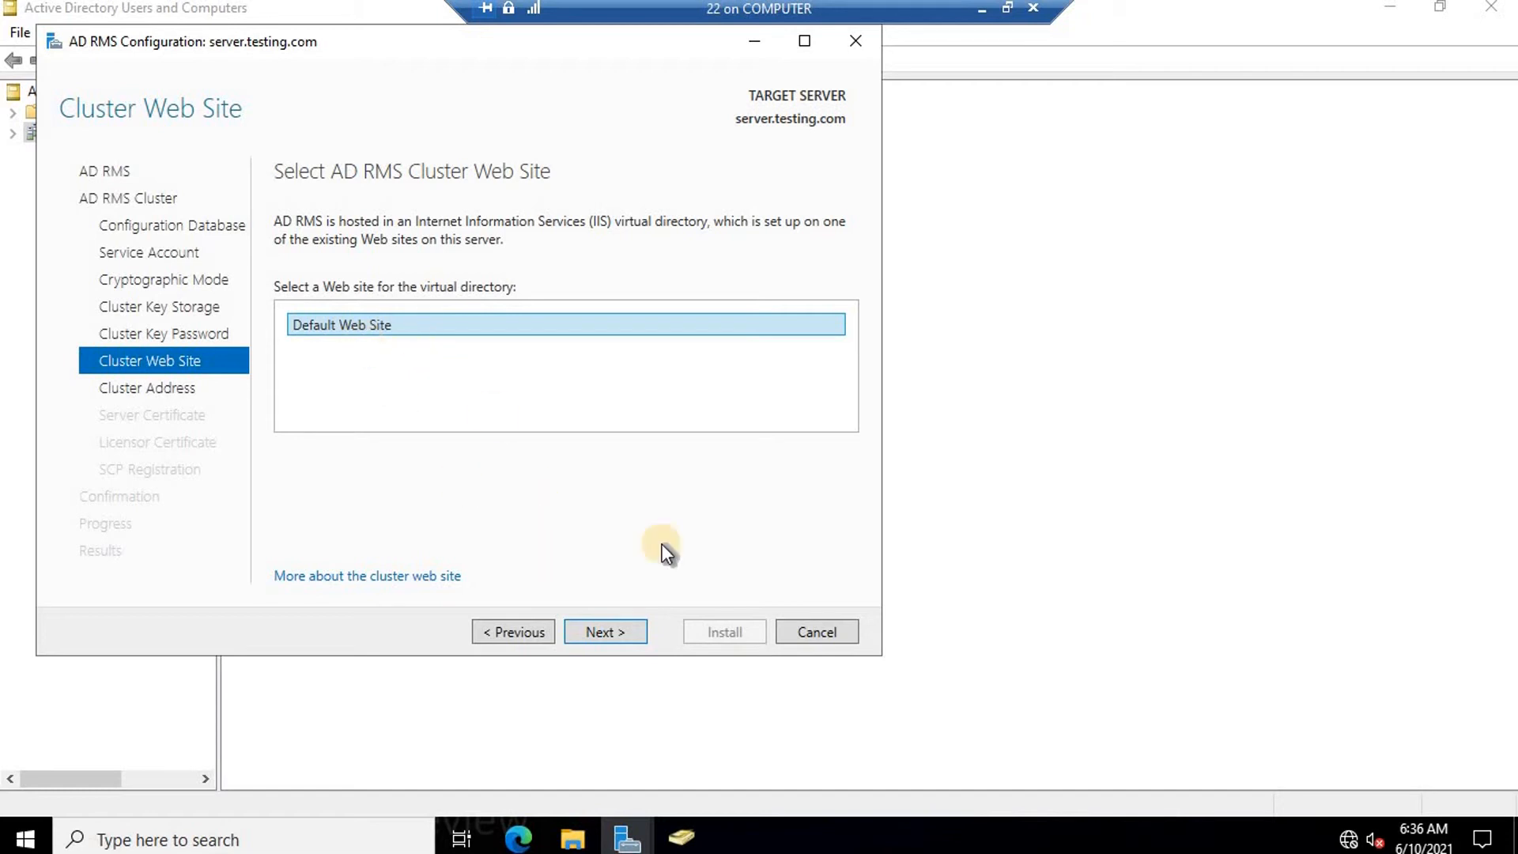
{"action": "left_click", "coordinate": [614, 638]}
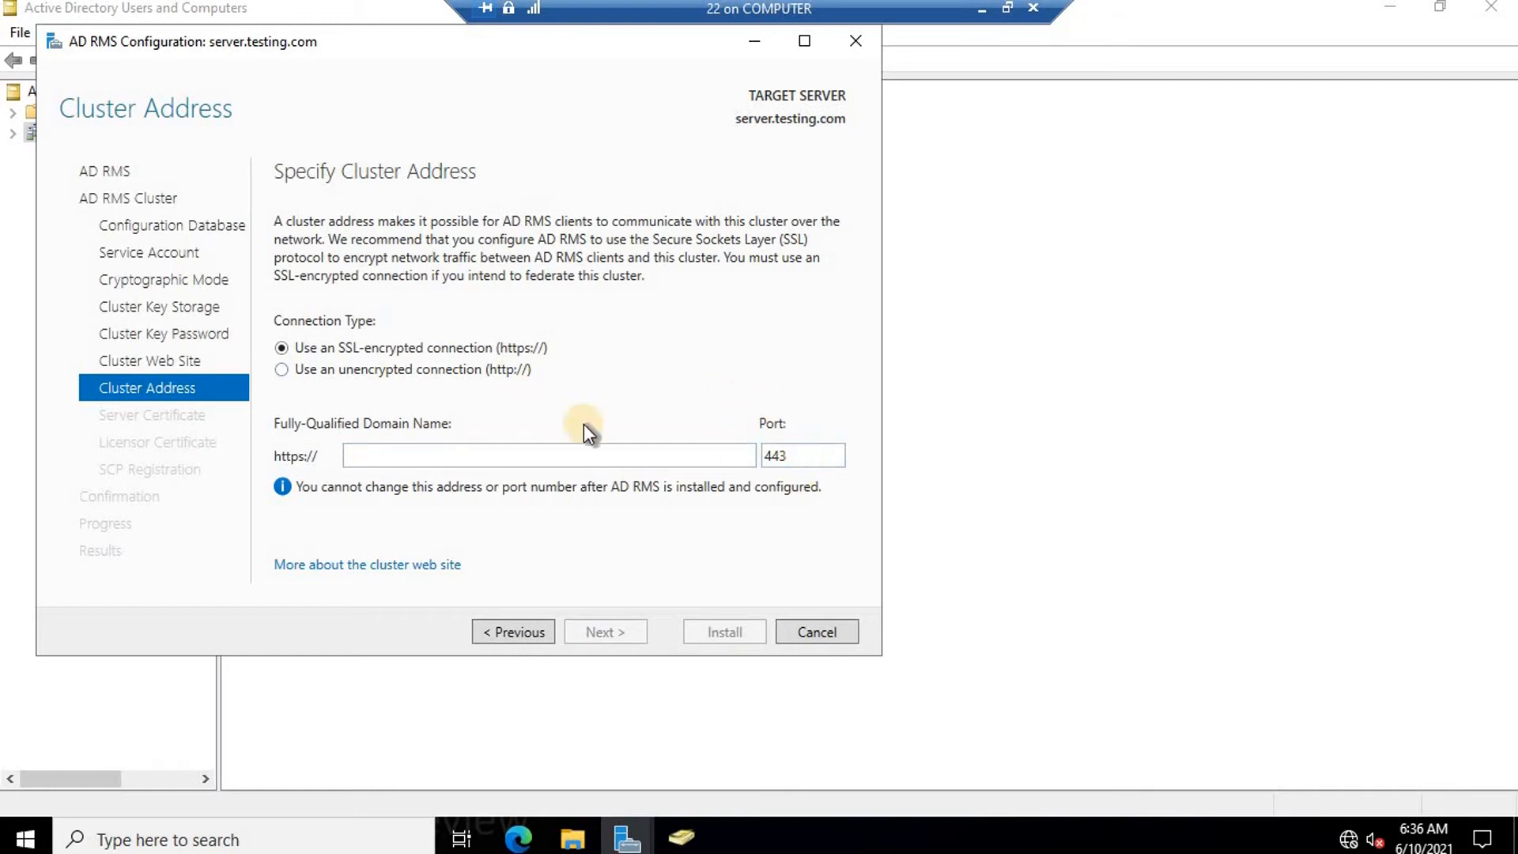
{"action": "left_click", "coordinate": [283, 368]}
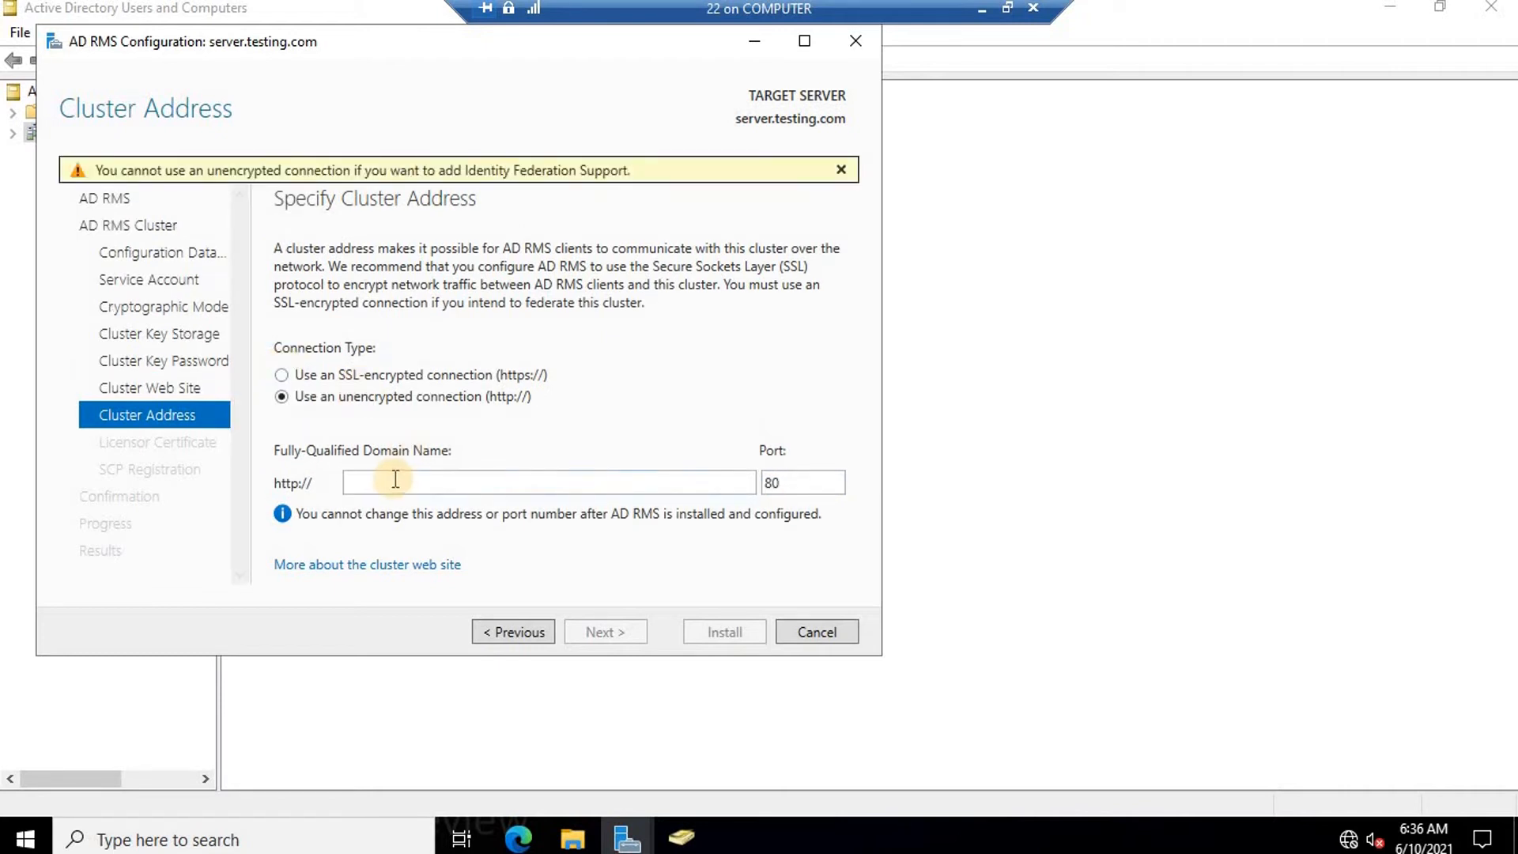
{"action": "left_click", "coordinate": [395, 479]}
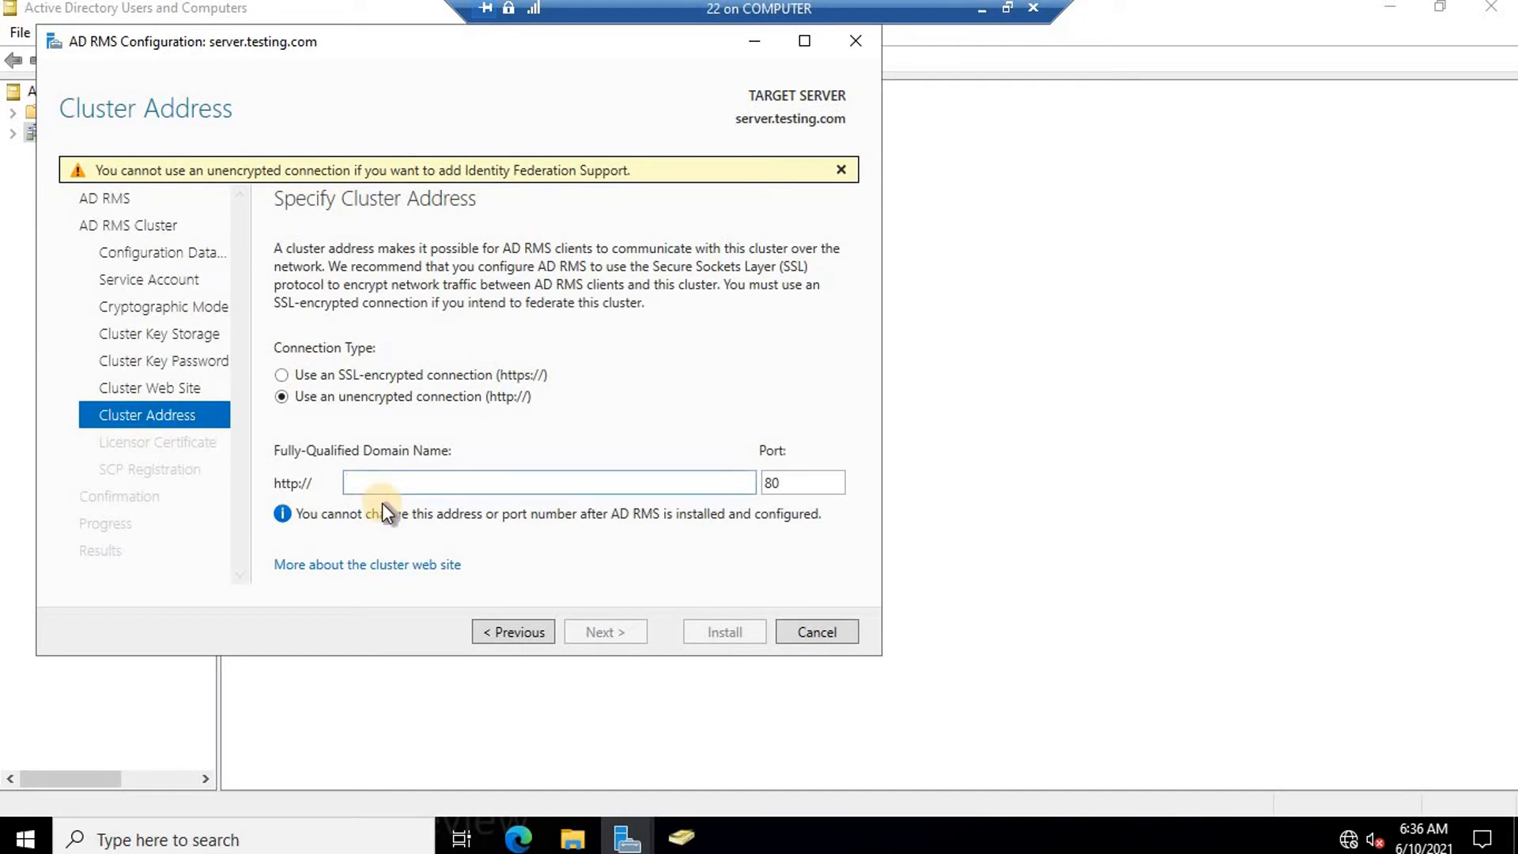
{"action": "type", "text": "server.tes"}
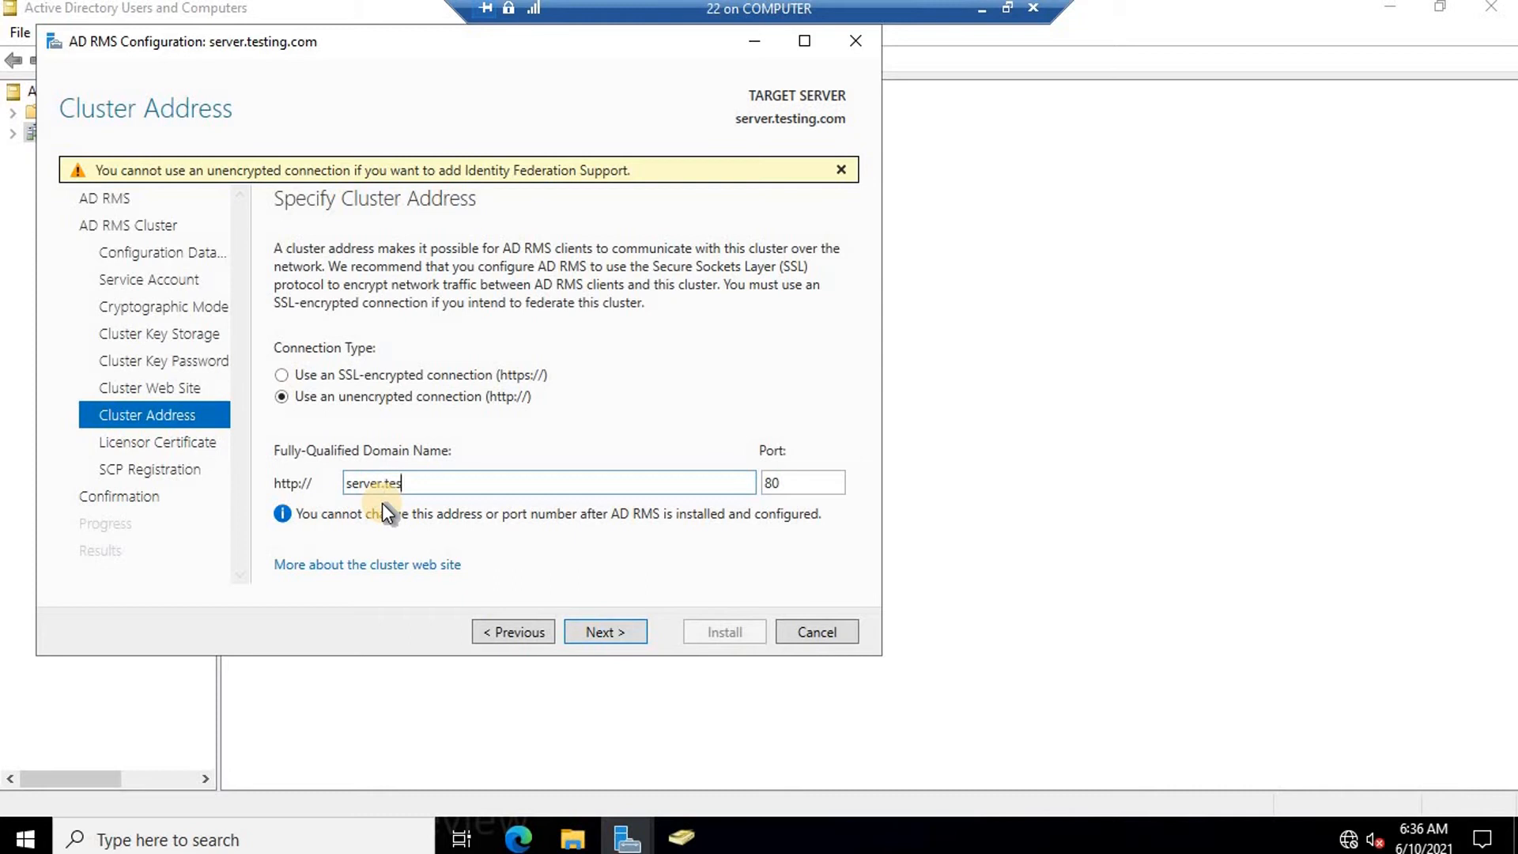
{"action": "type", "text": "ting.com"}
Launch a Command Prompt by running cmd from the Run box.
{"action": "key", "text": "super+r"}
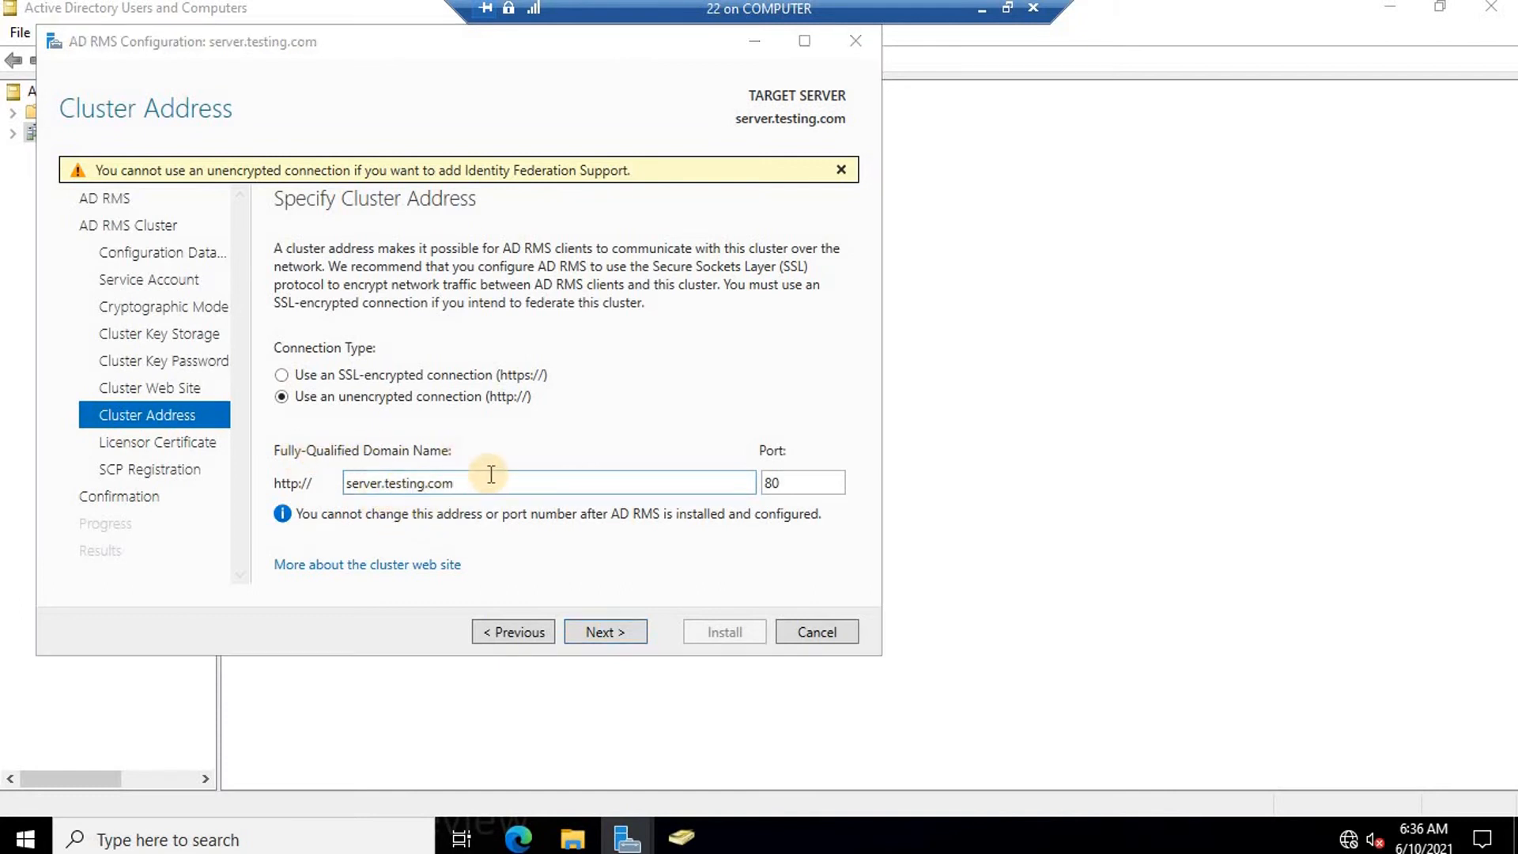
{"action": "type", "text": "cmd"}
{"action": "key", "text": "Return"}
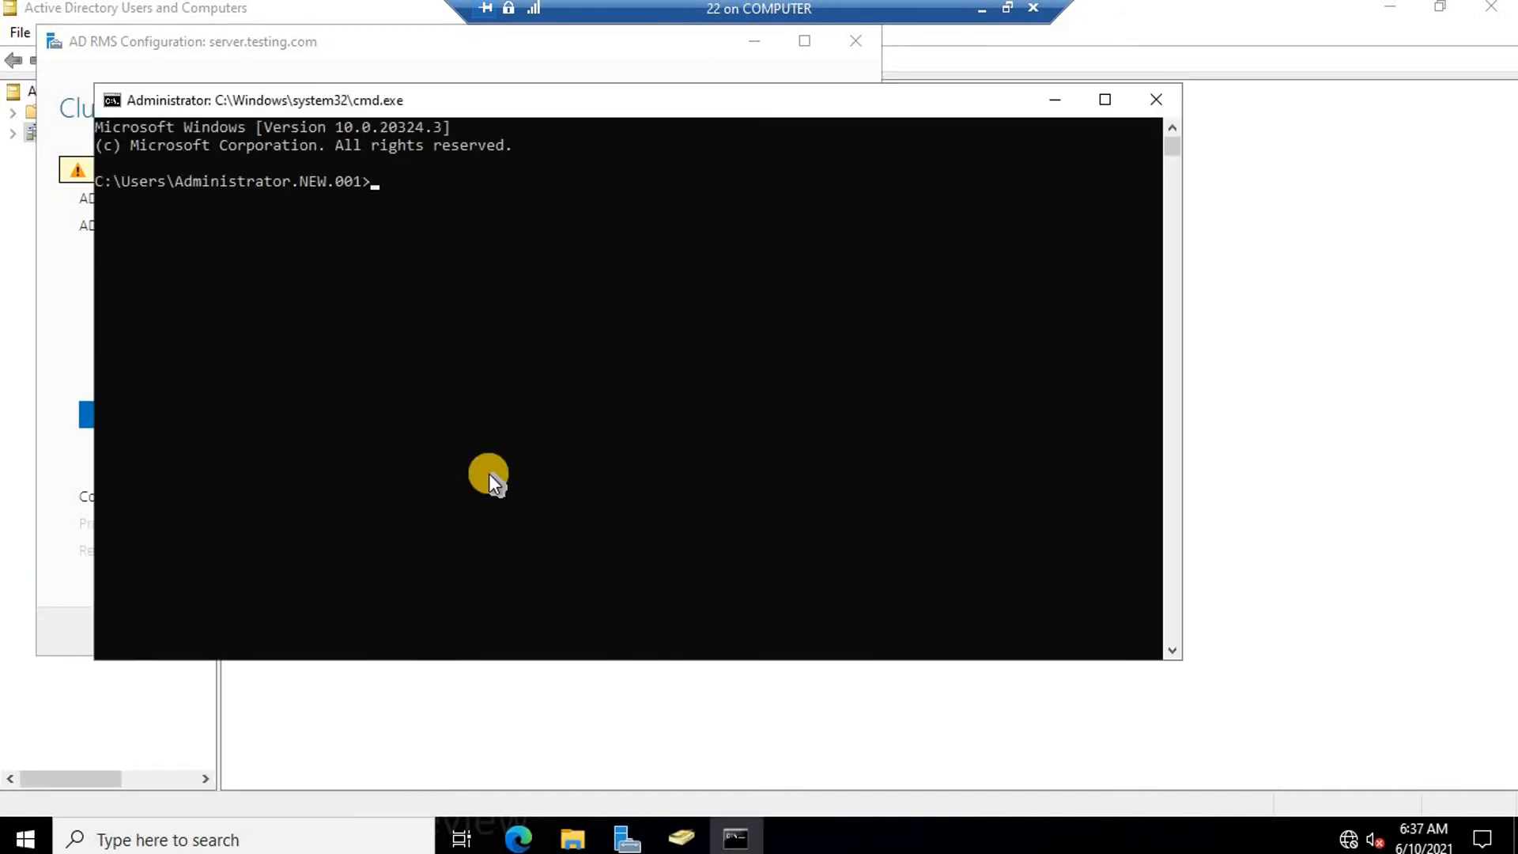
Run hostname to confirm the computer name is 'server', then close Command Prompt.
{"action": "type", "text": "hostname"}
{"action": "key", "text": "Return"}
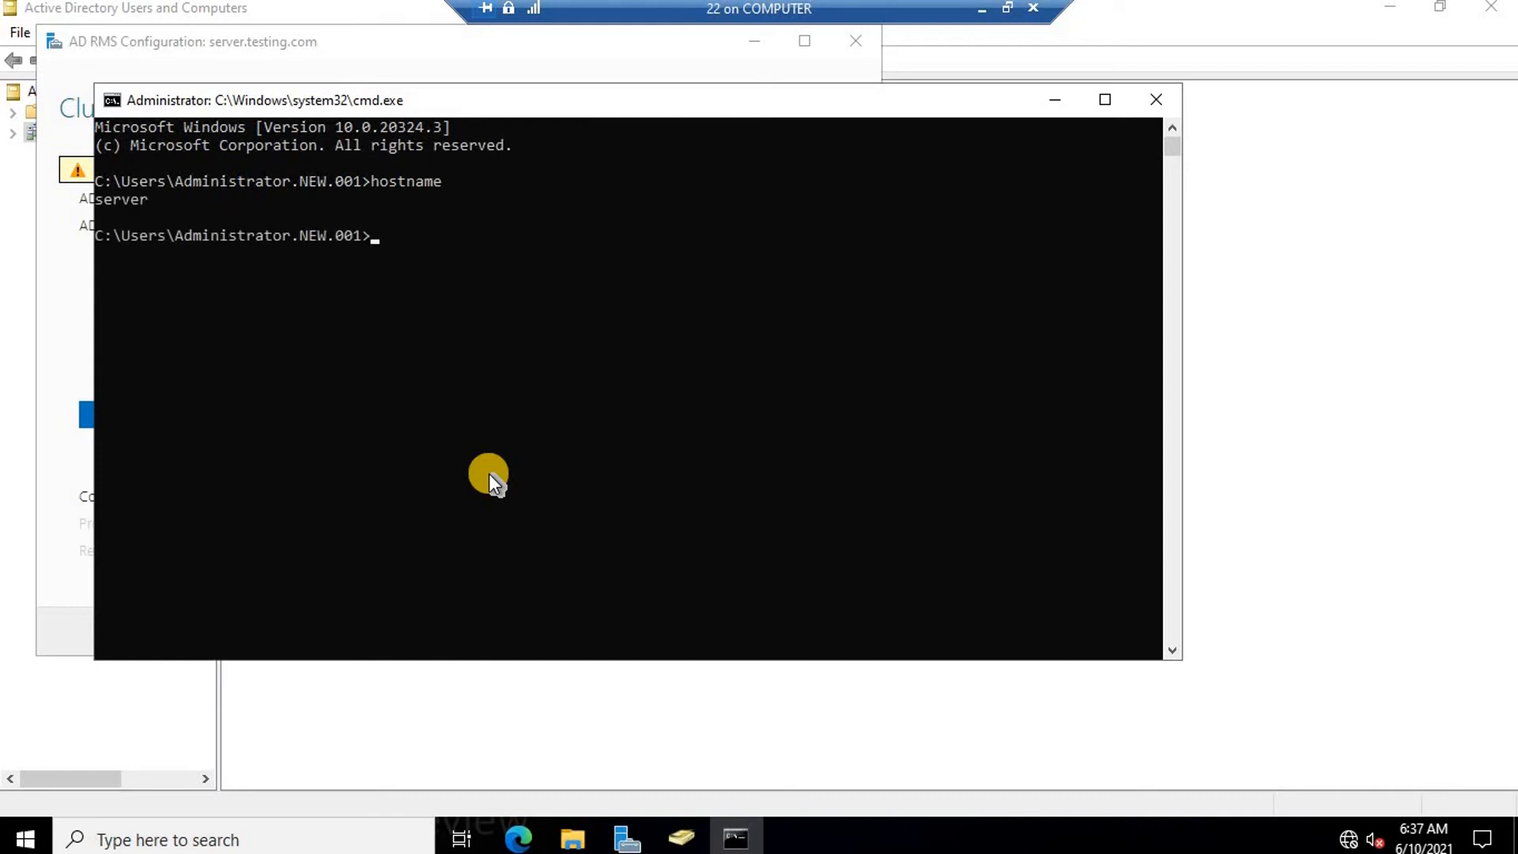
{"action": "left_click", "coordinate": [1146, 106]}
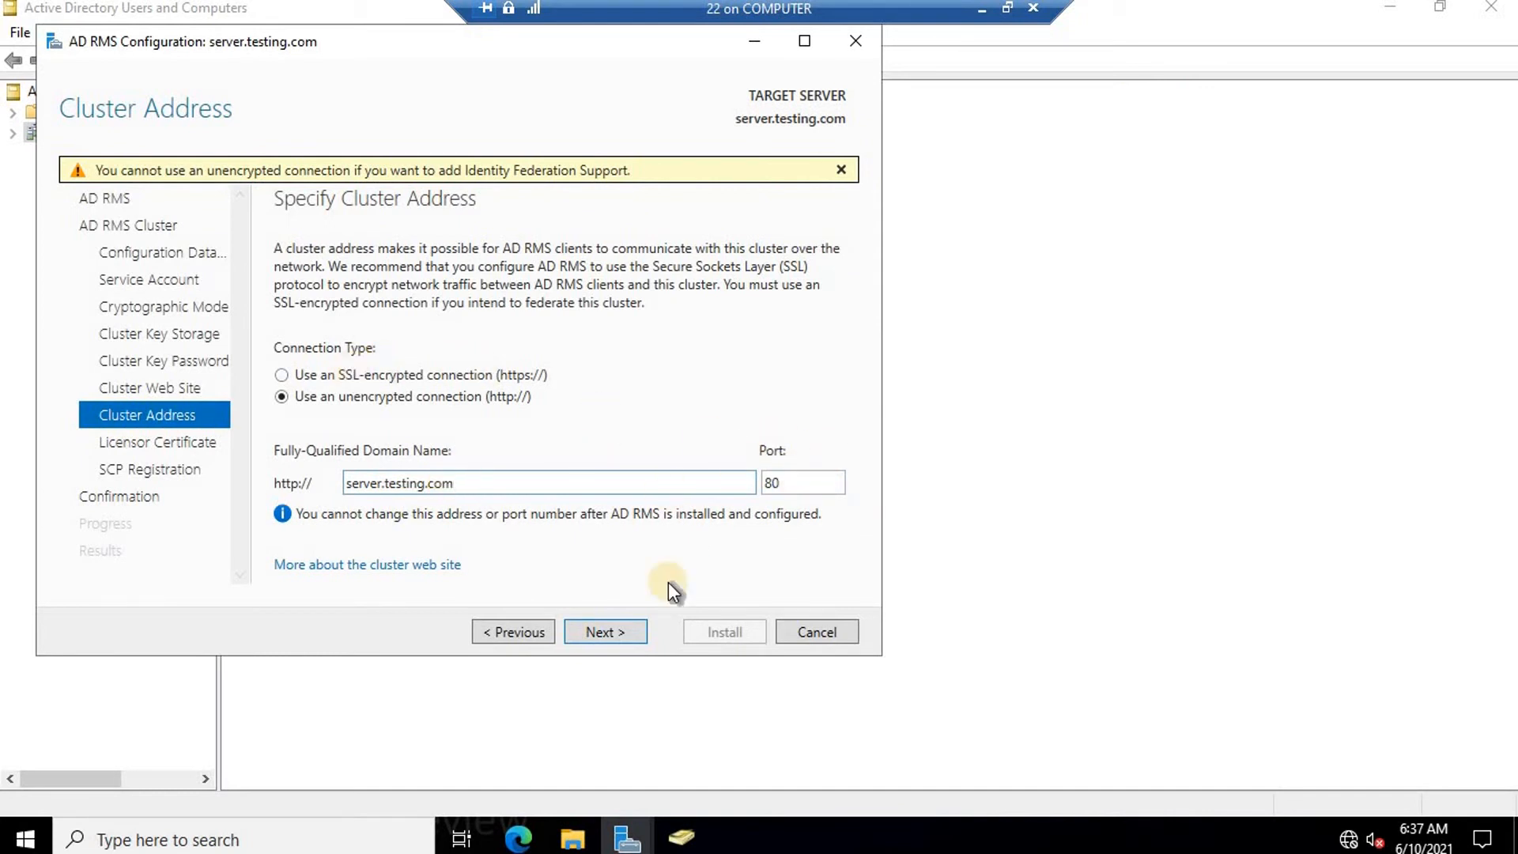
Keep licensor certificate name 'server', register the SCP now, and install AD RMS.
{"action": "left_click", "coordinate": [614, 635]}
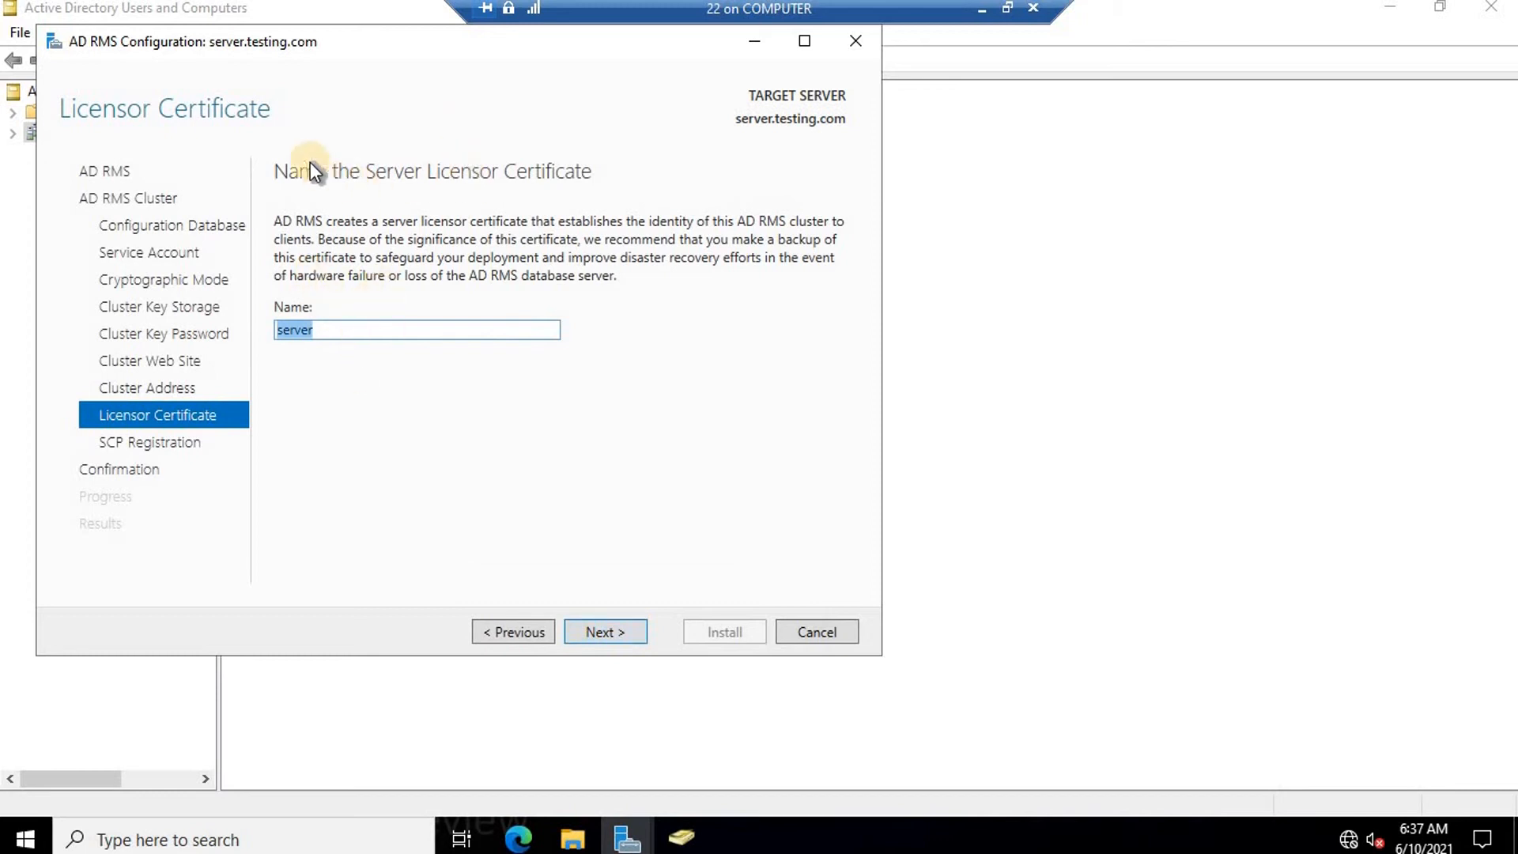
{"action": "left_click", "coordinate": [623, 629]}
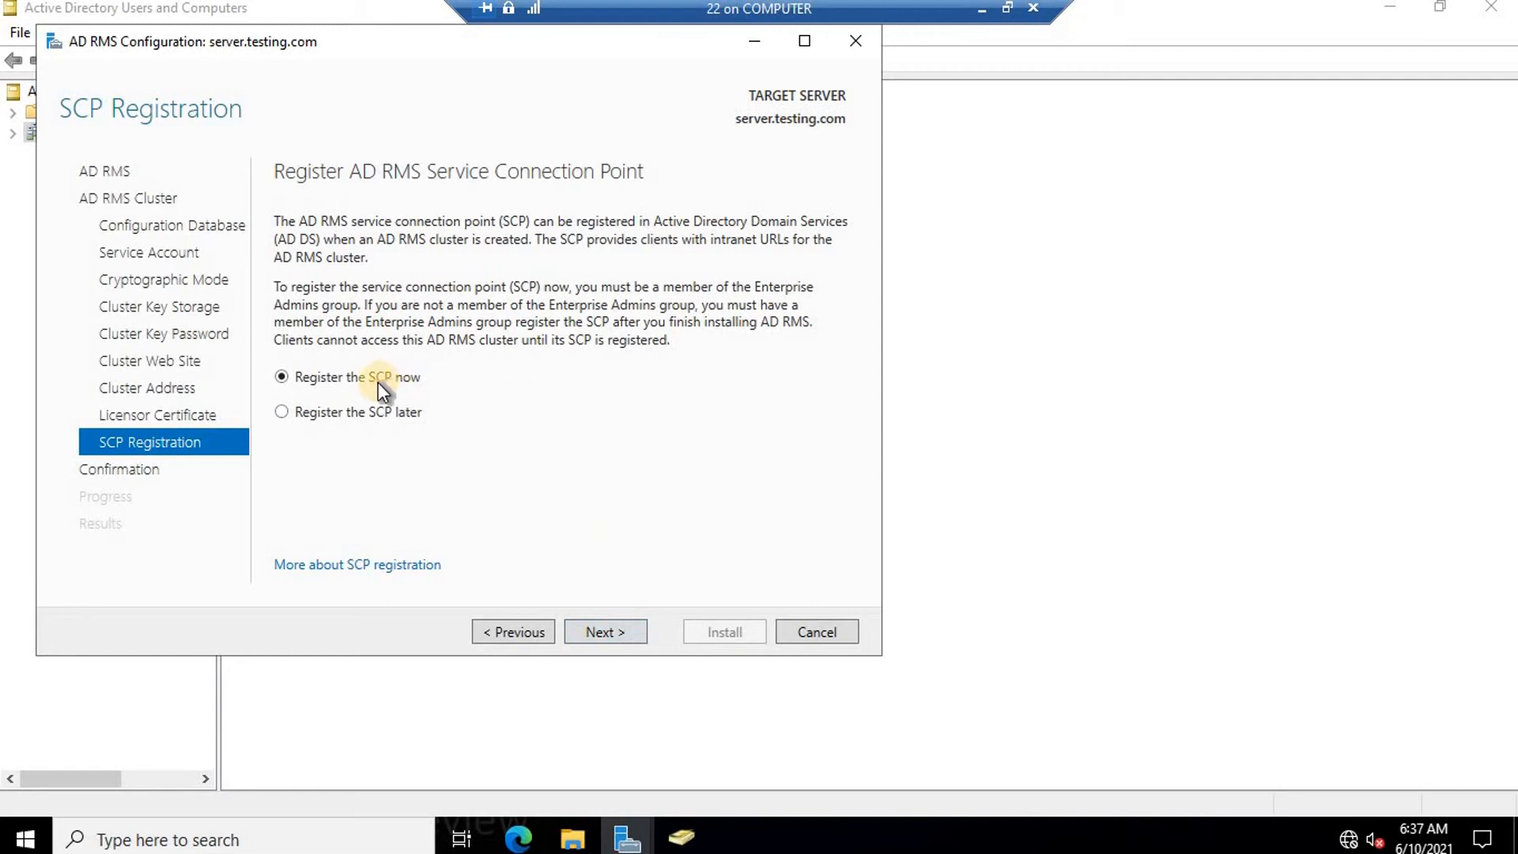
{"action": "left_click", "coordinate": [608, 630]}
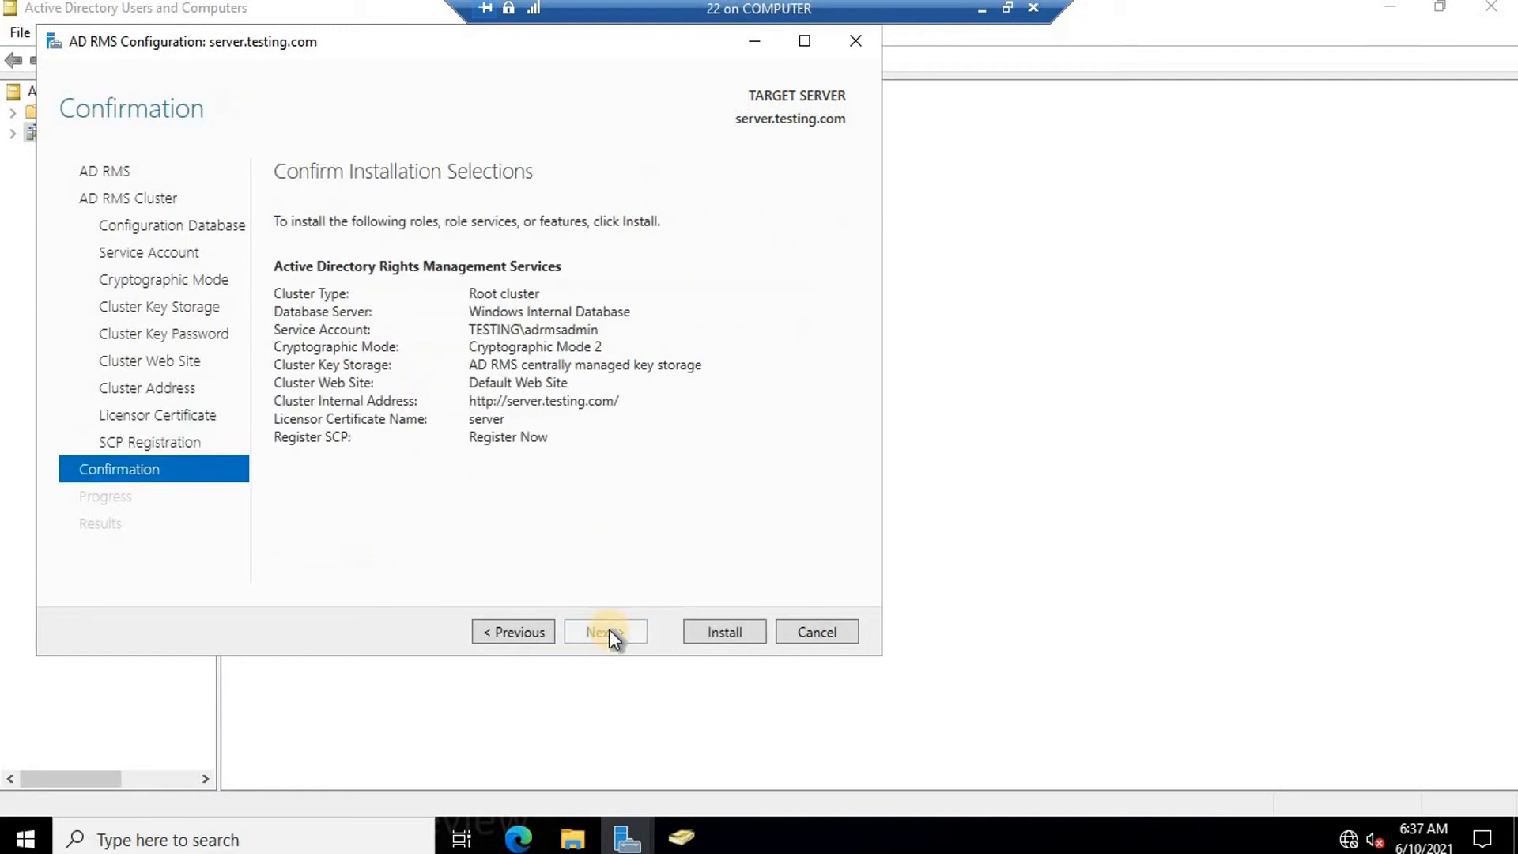
{"action": "left_click", "coordinate": [725, 635]}
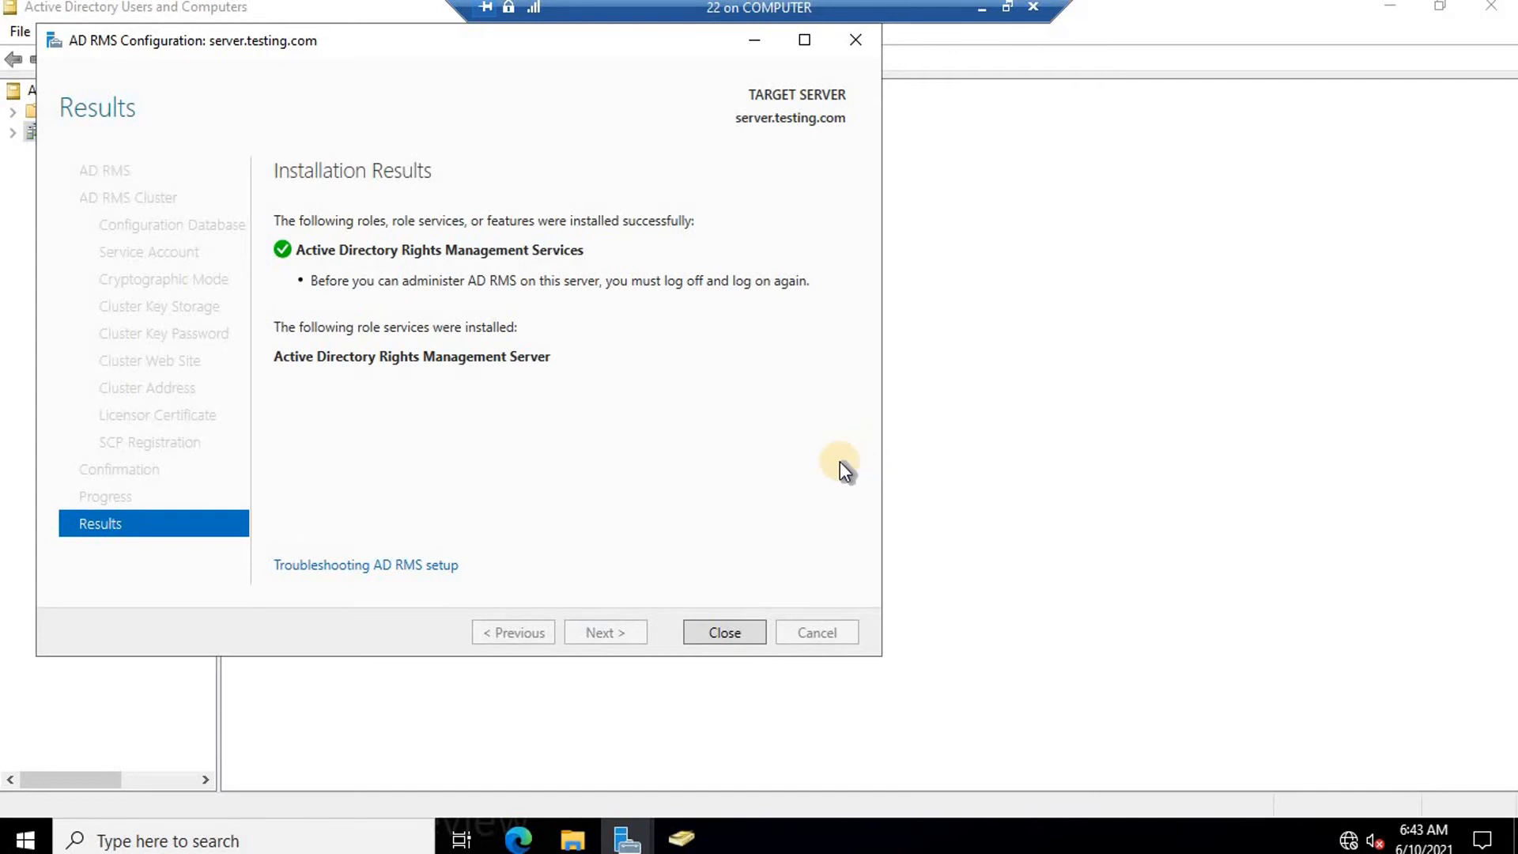
Close the finished wizard and restart the server with shutdown -r -t 0.
{"action": "left_click", "coordinate": [722, 631]}
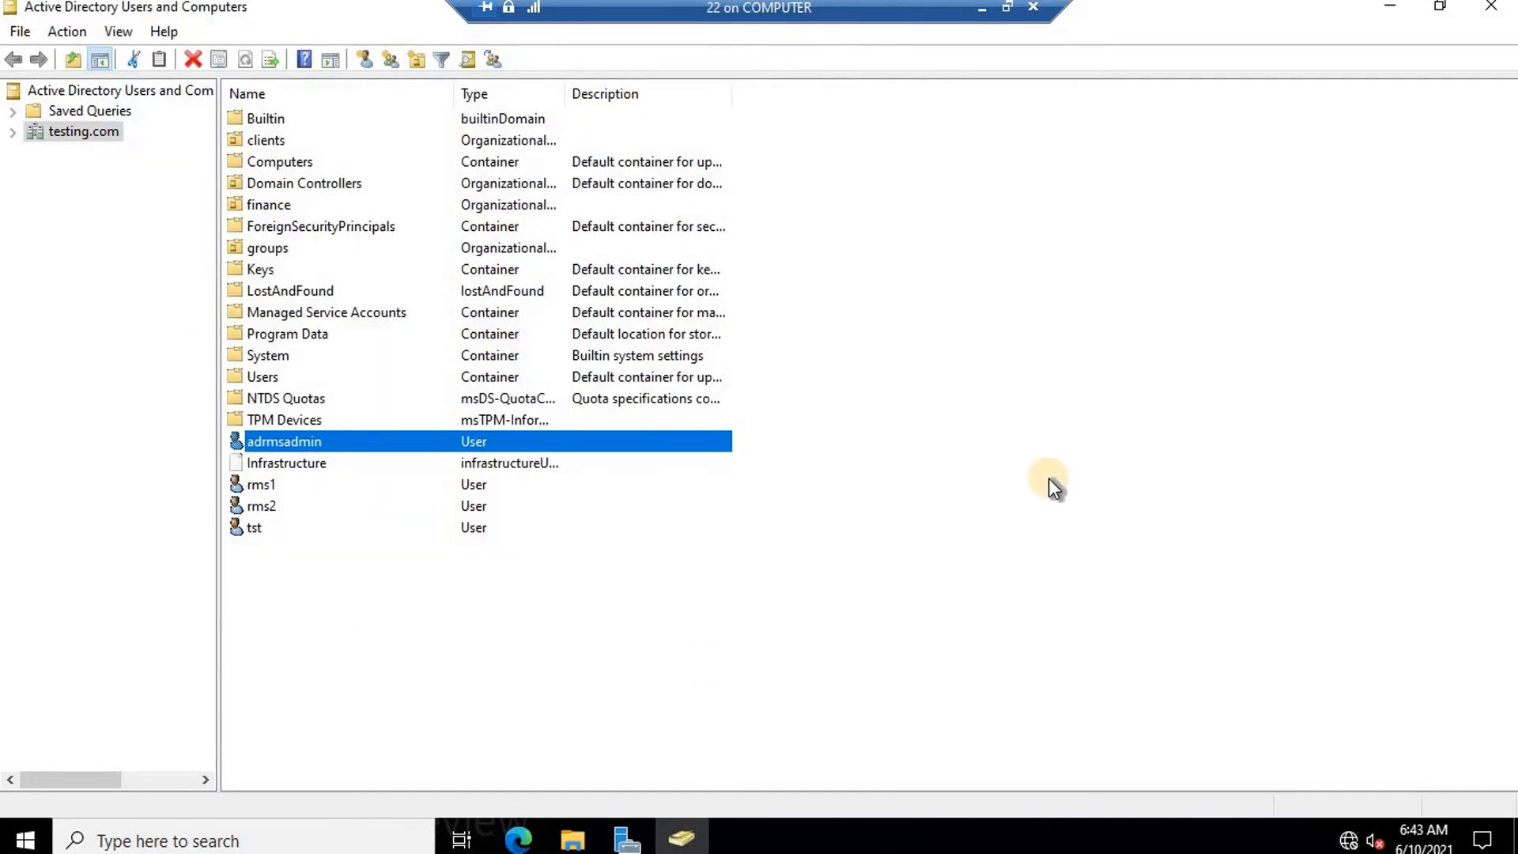
{"action": "key", "text": "super+r"}
{"action": "type", "text": "s"}
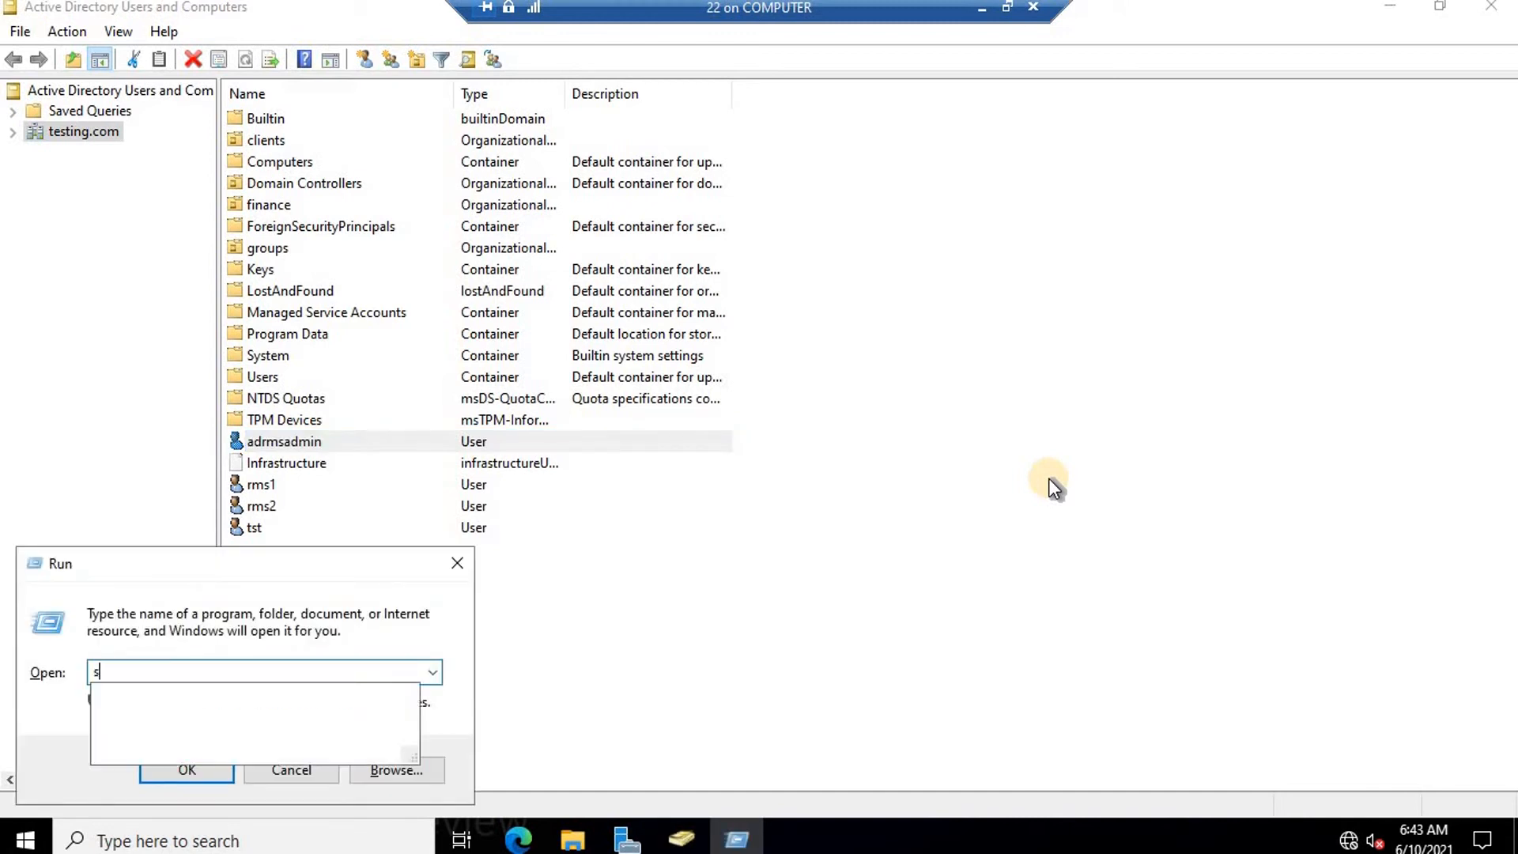
{"action": "type", "text": "hu"}
{"action": "key", "text": "Down"}
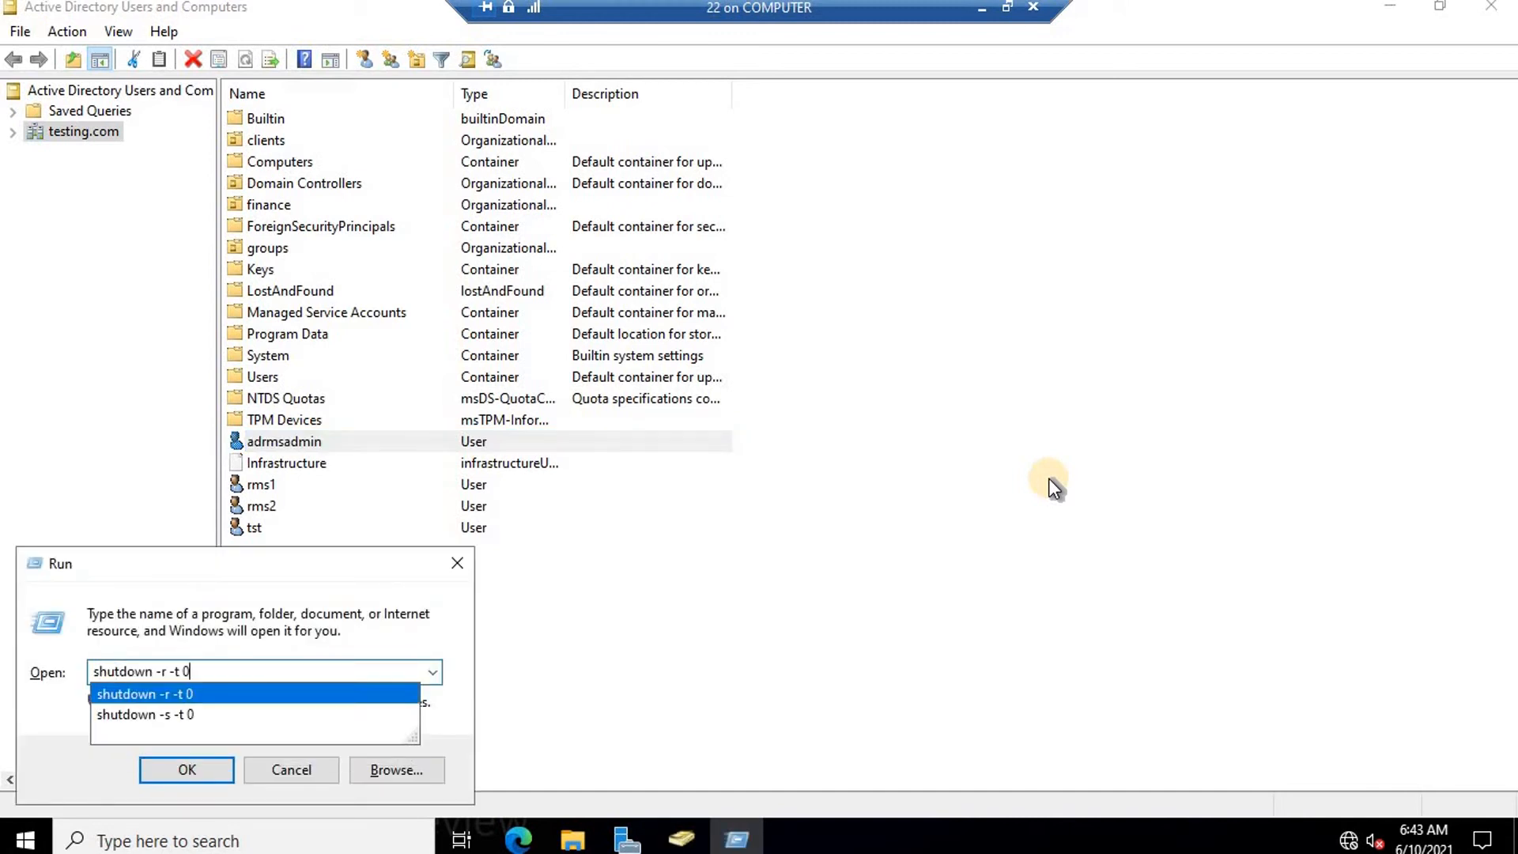
{"action": "key", "text": "Escape"}
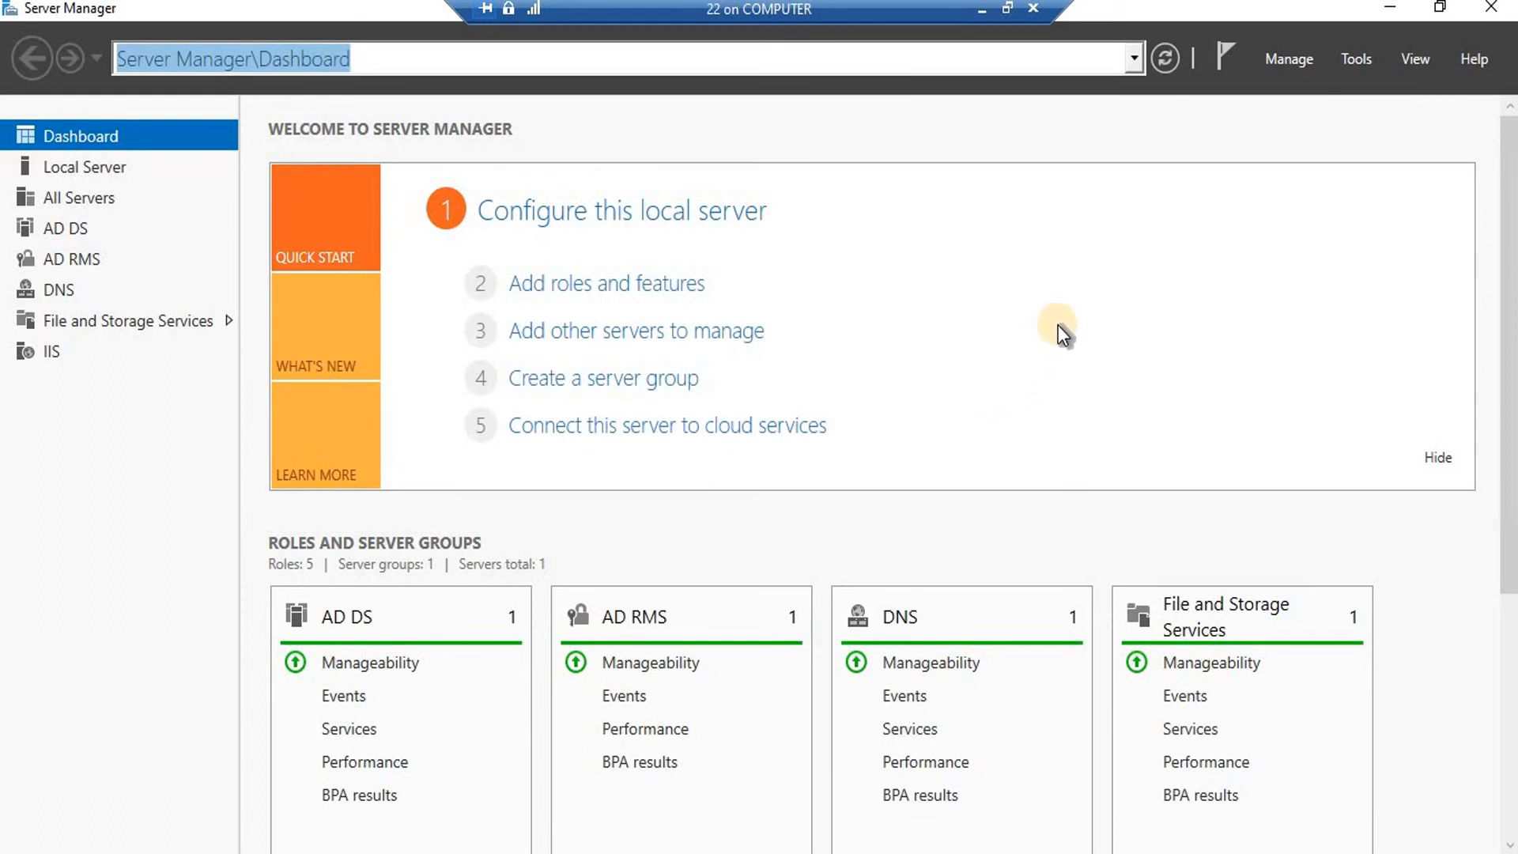
Open the Active Directory Rights Management Services console to review cluster server.testing.com and its URLs.
{"action": "left_click", "coordinate": [1353, 57]}
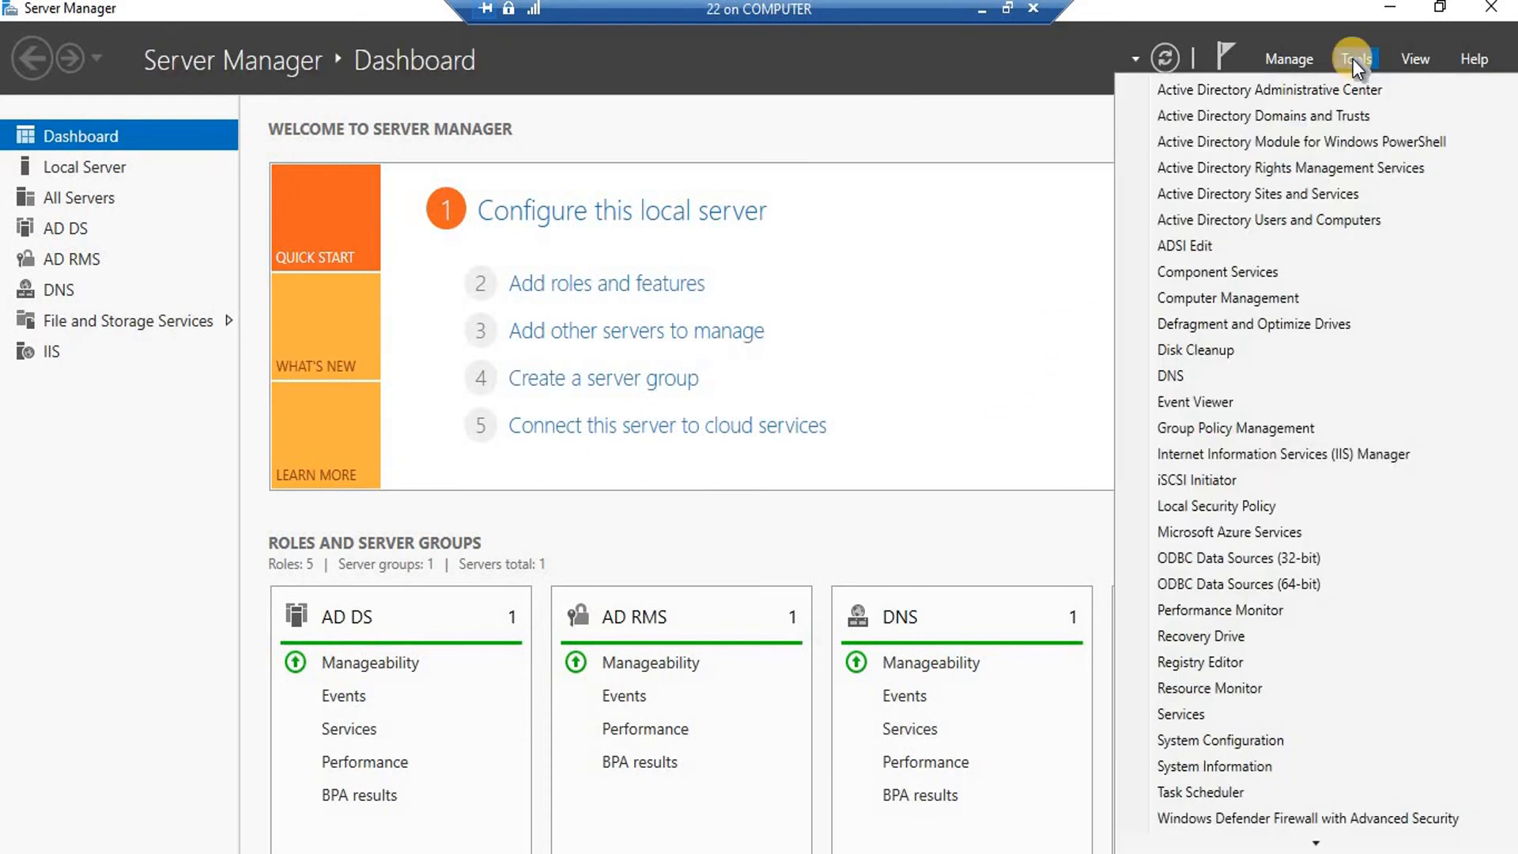
{"action": "left_click", "coordinate": [1291, 166]}
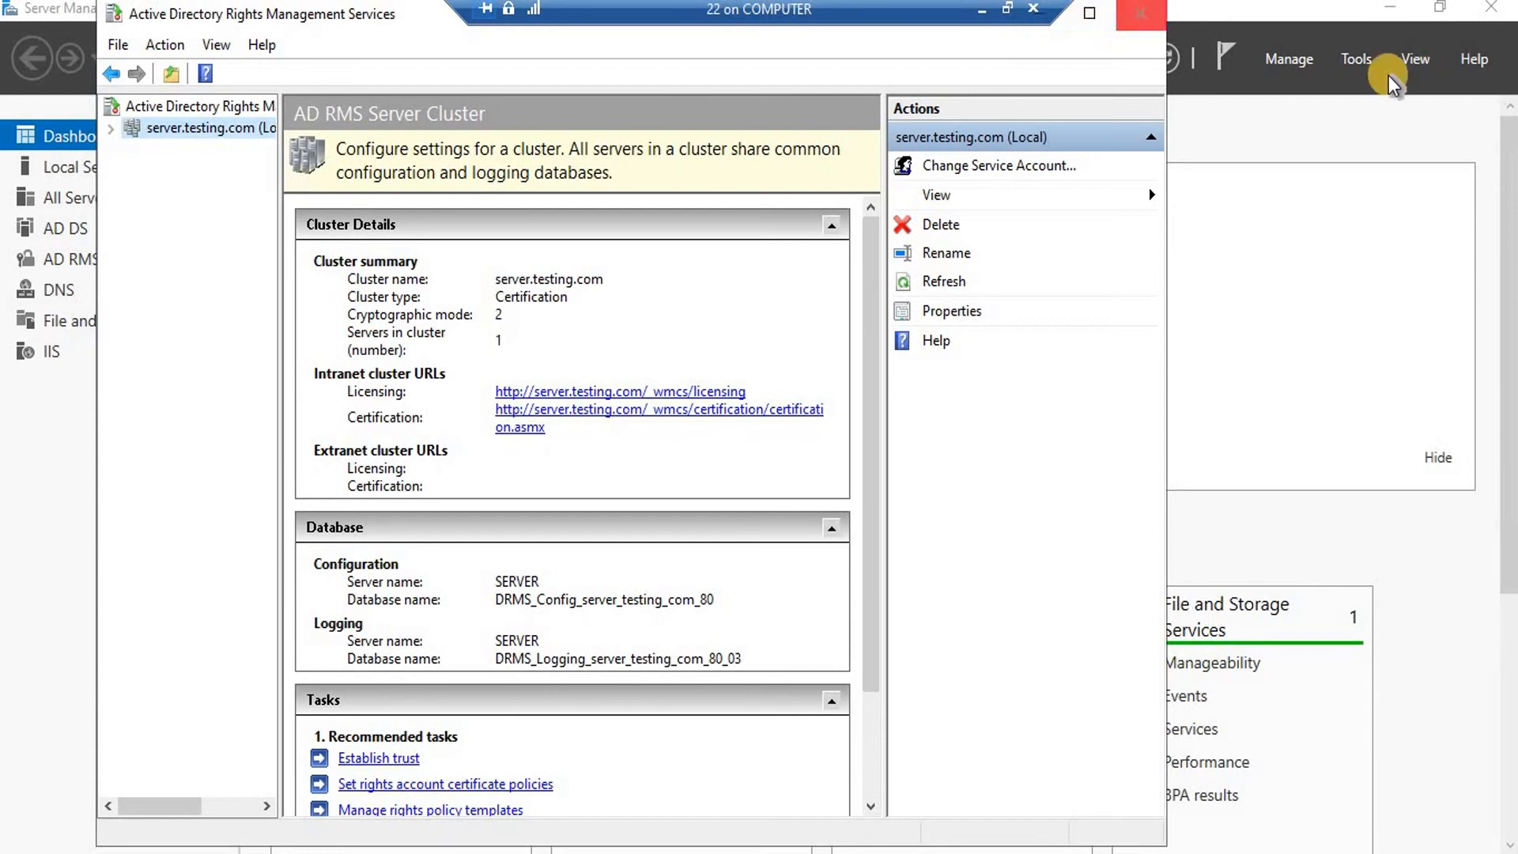
{"action": "left_click", "coordinate": [1349, 57]}
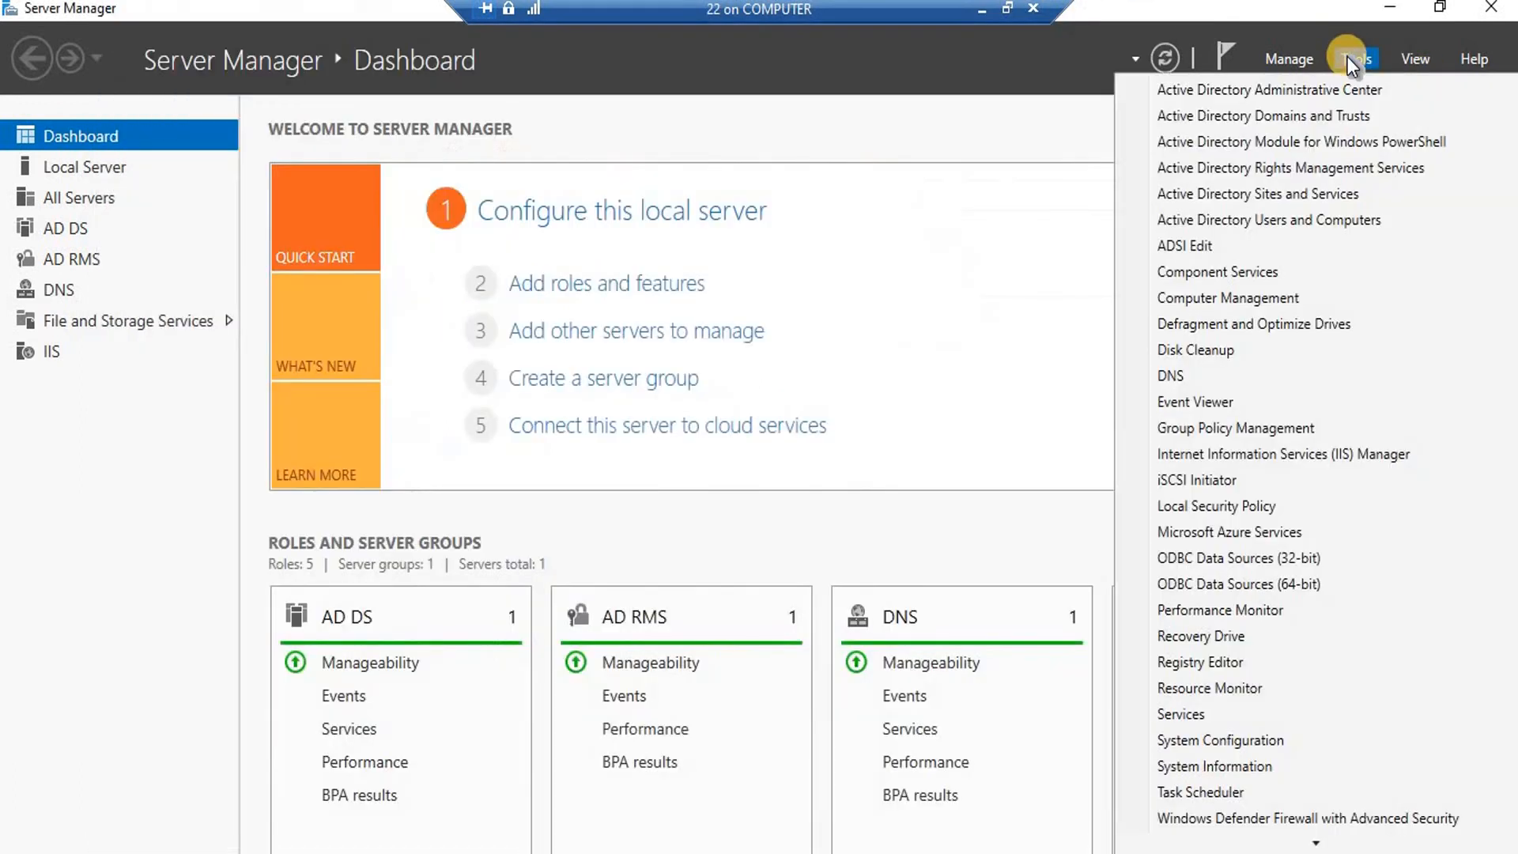
Confirm user rms3 in Active Directory Users and Computers, then minimize the server session.
{"action": "left_click", "coordinate": [1270, 218]}
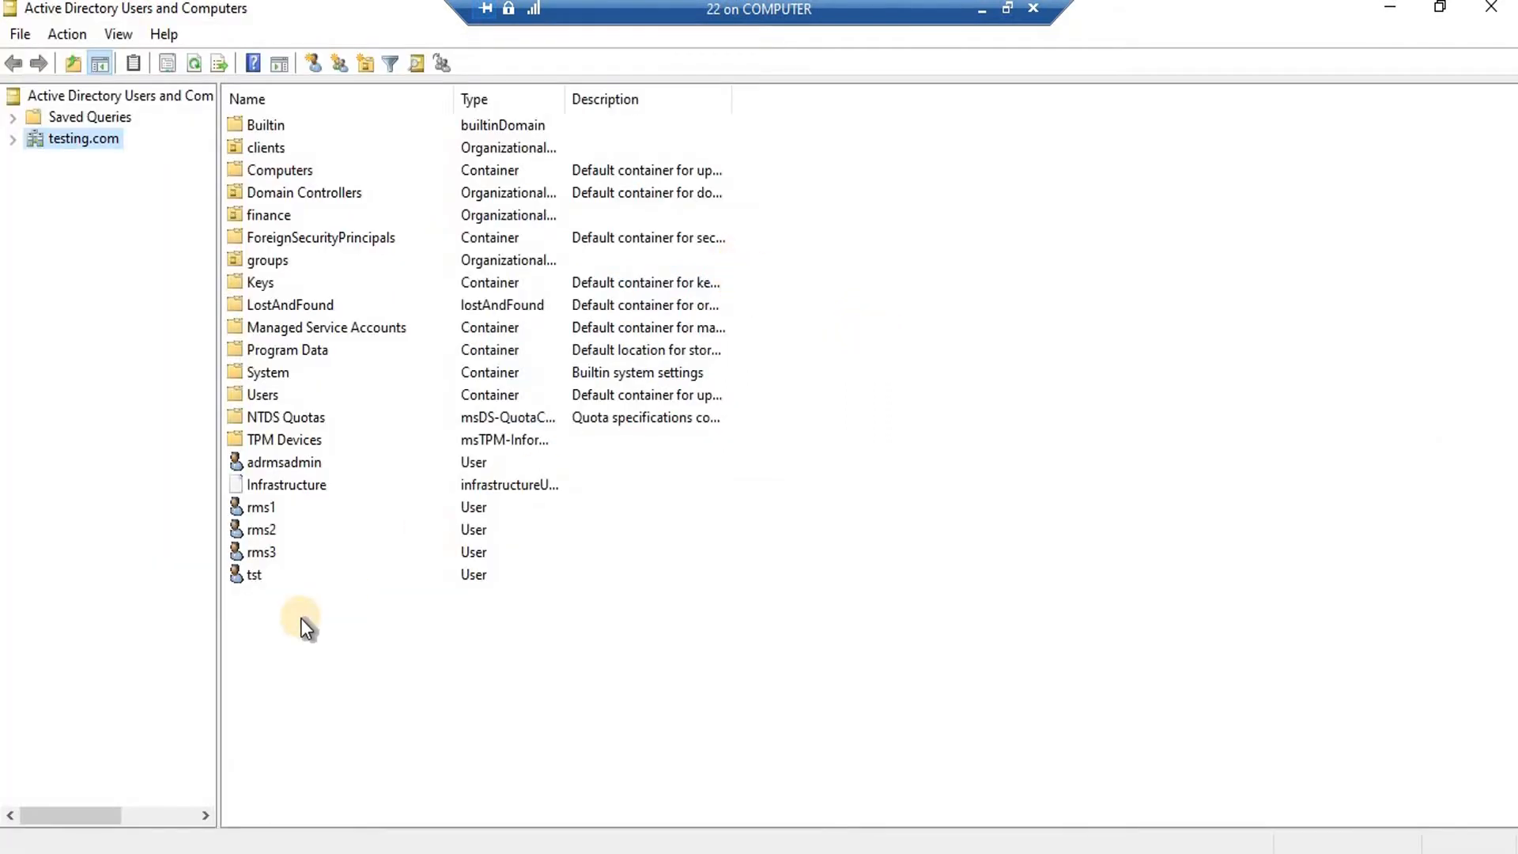
{"action": "left_click", "coordinate": [265, 552]}
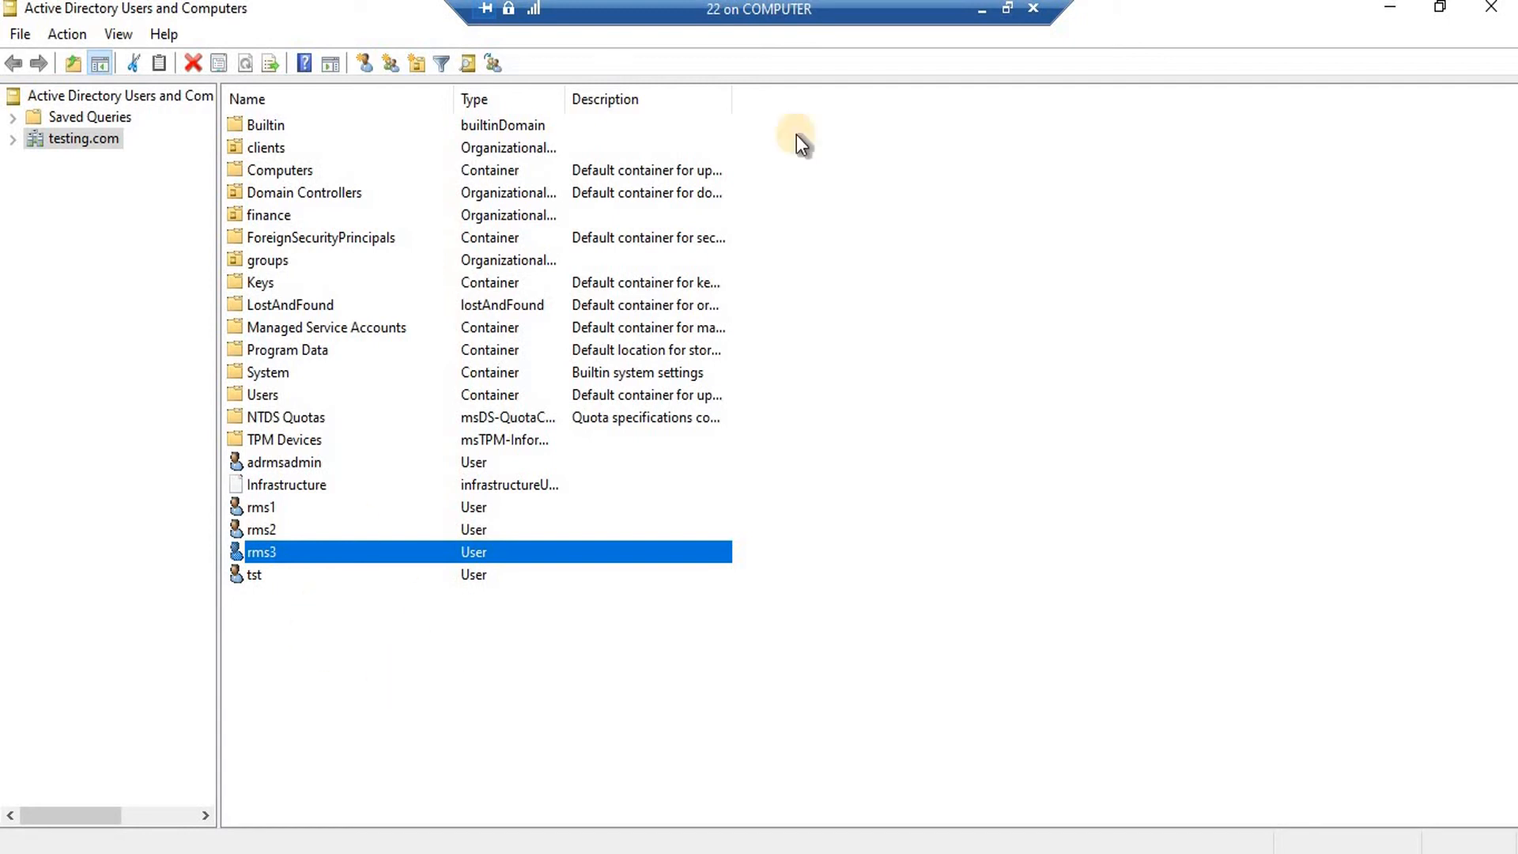
{"action": "left_click", "coordinate": [980, 14]}
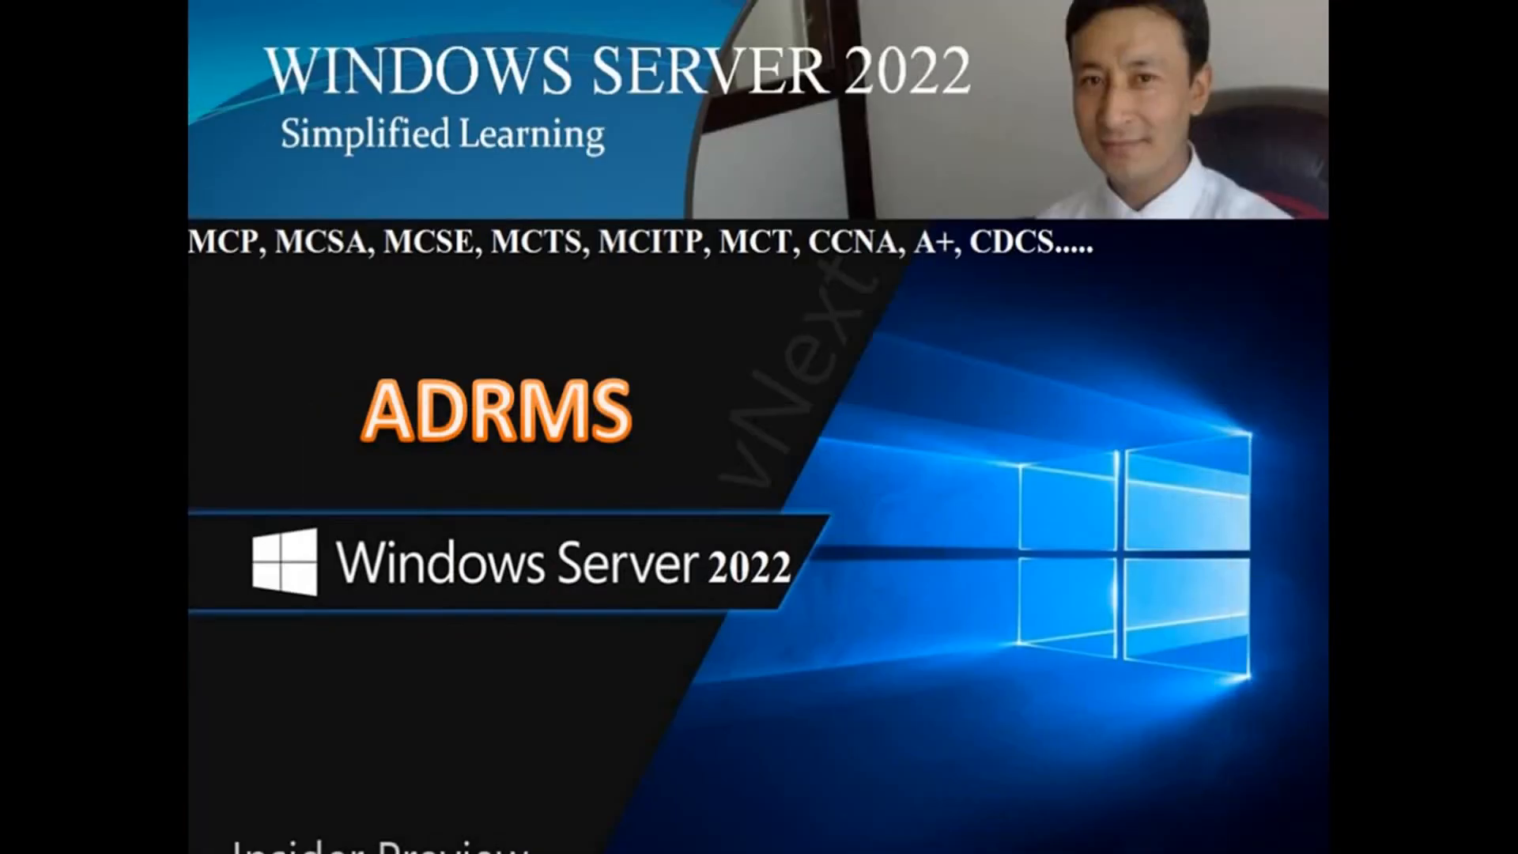
Run cmd on the Windows 10 client to see the rms3 profile, then return to the server.
{"action": "left_click", "coordinate": [1145, 770]}
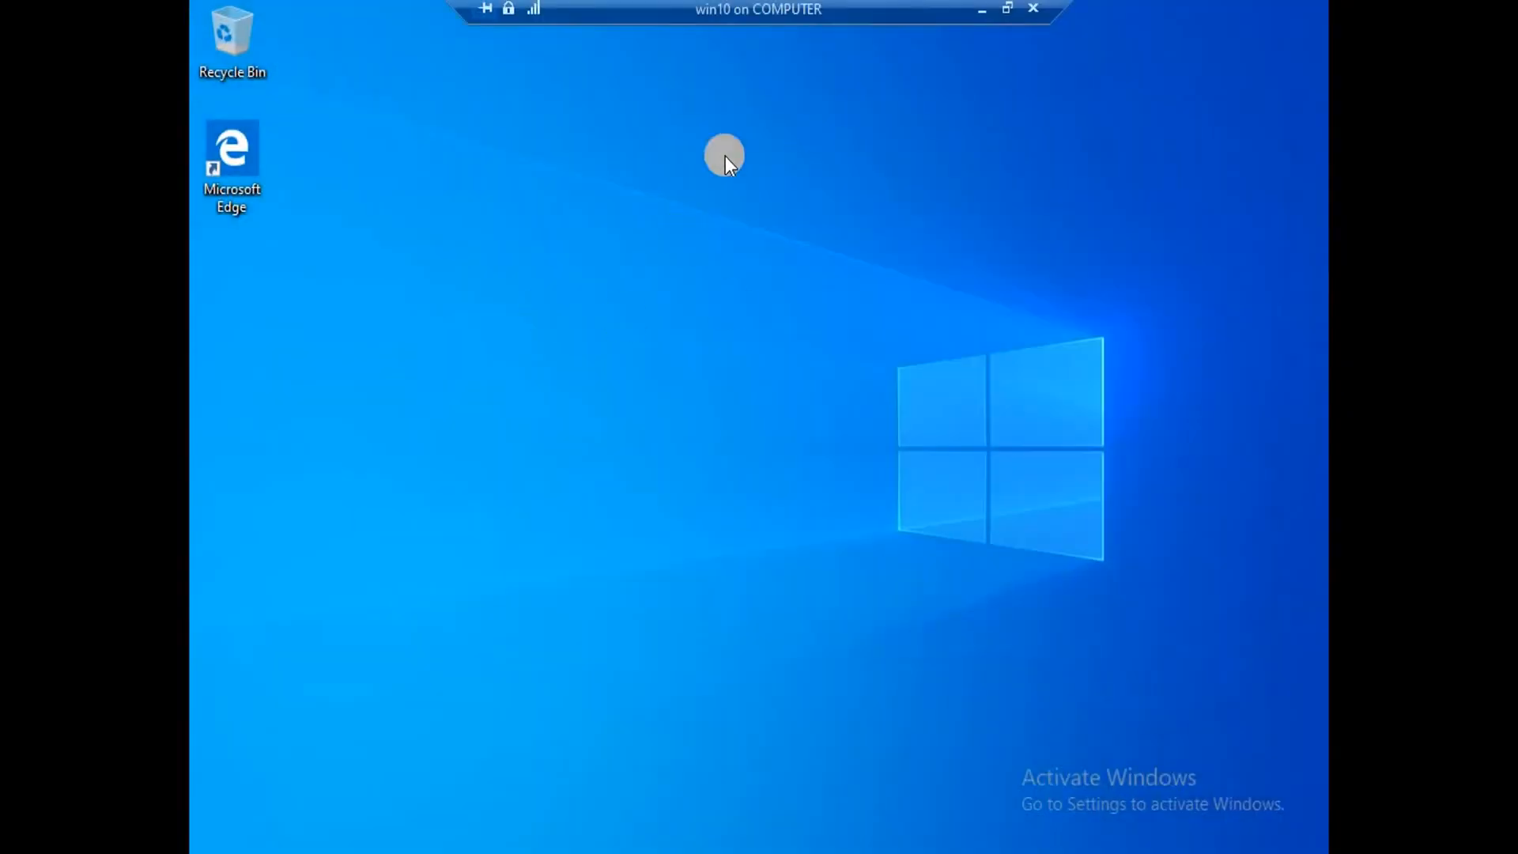
{"action": "key", "text": "super+r"}
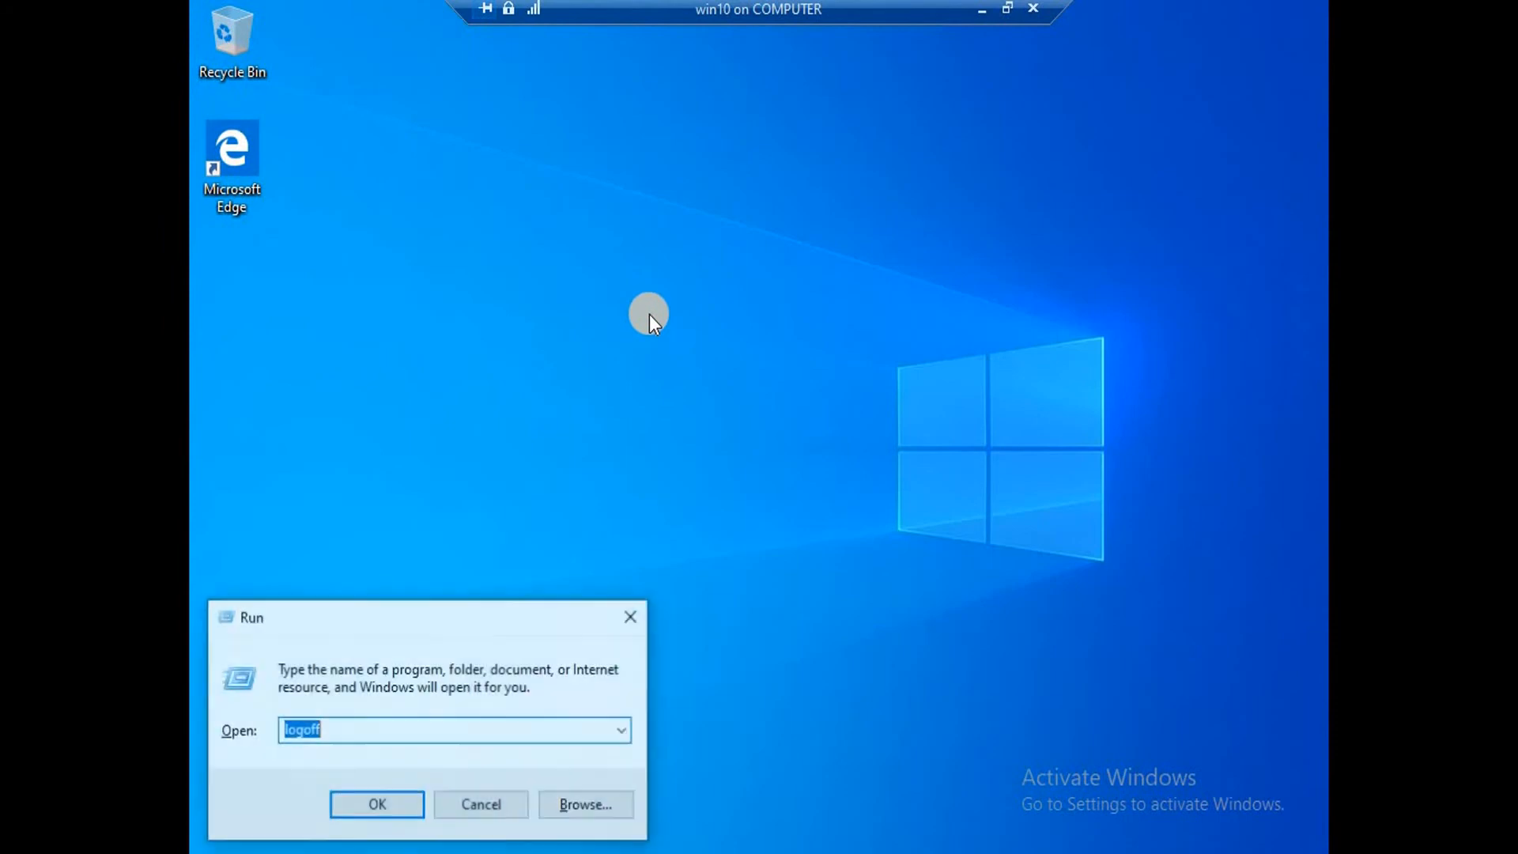
{"action": "type", "text": "cmd"}
{"action": "key", "text": "Return"}
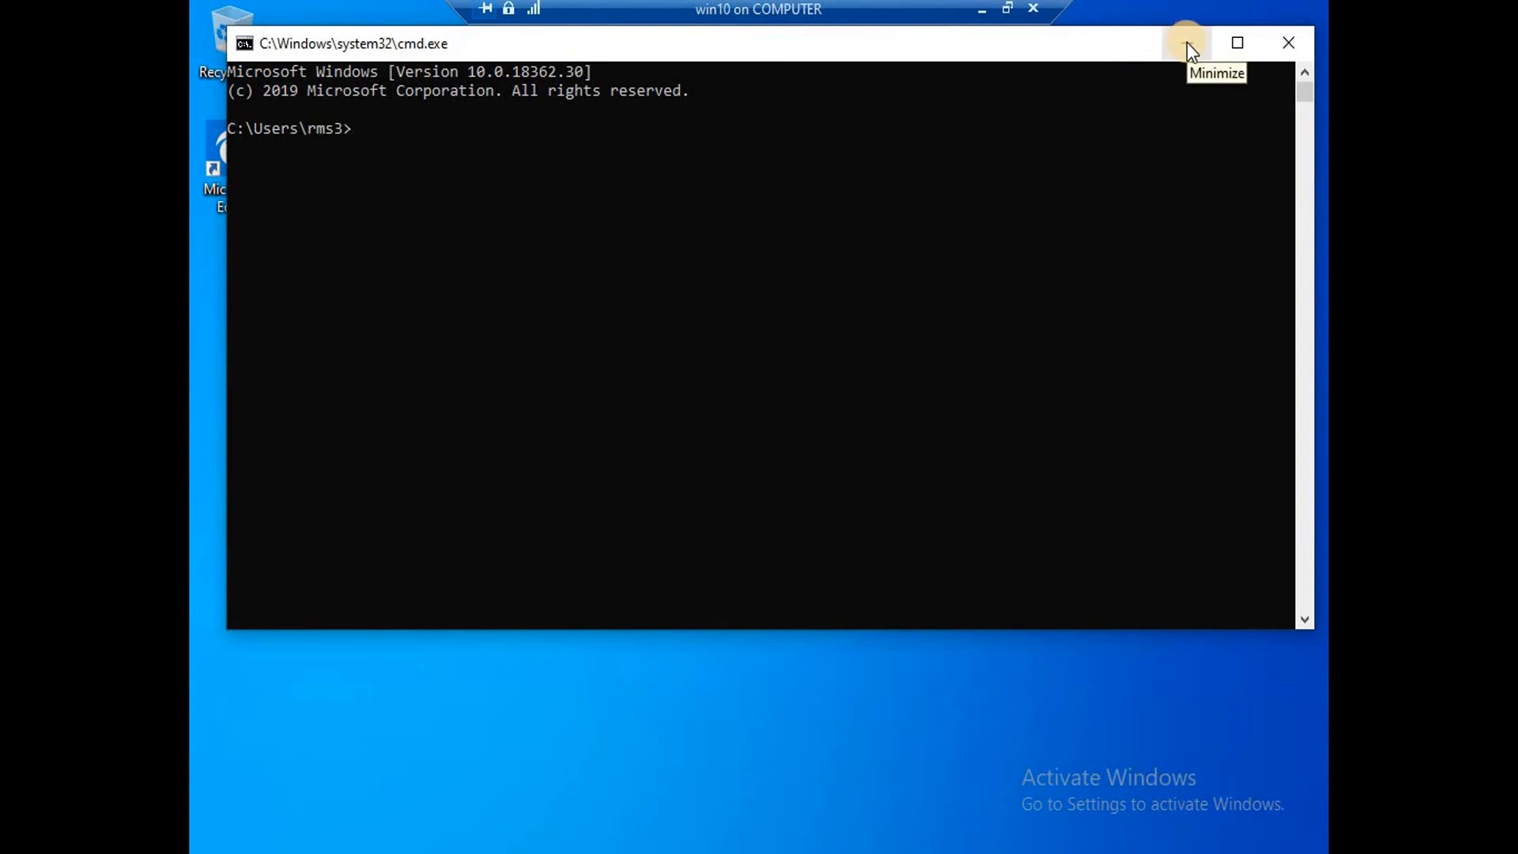
{"action": "left_click", "coordinate": [979, 10]}
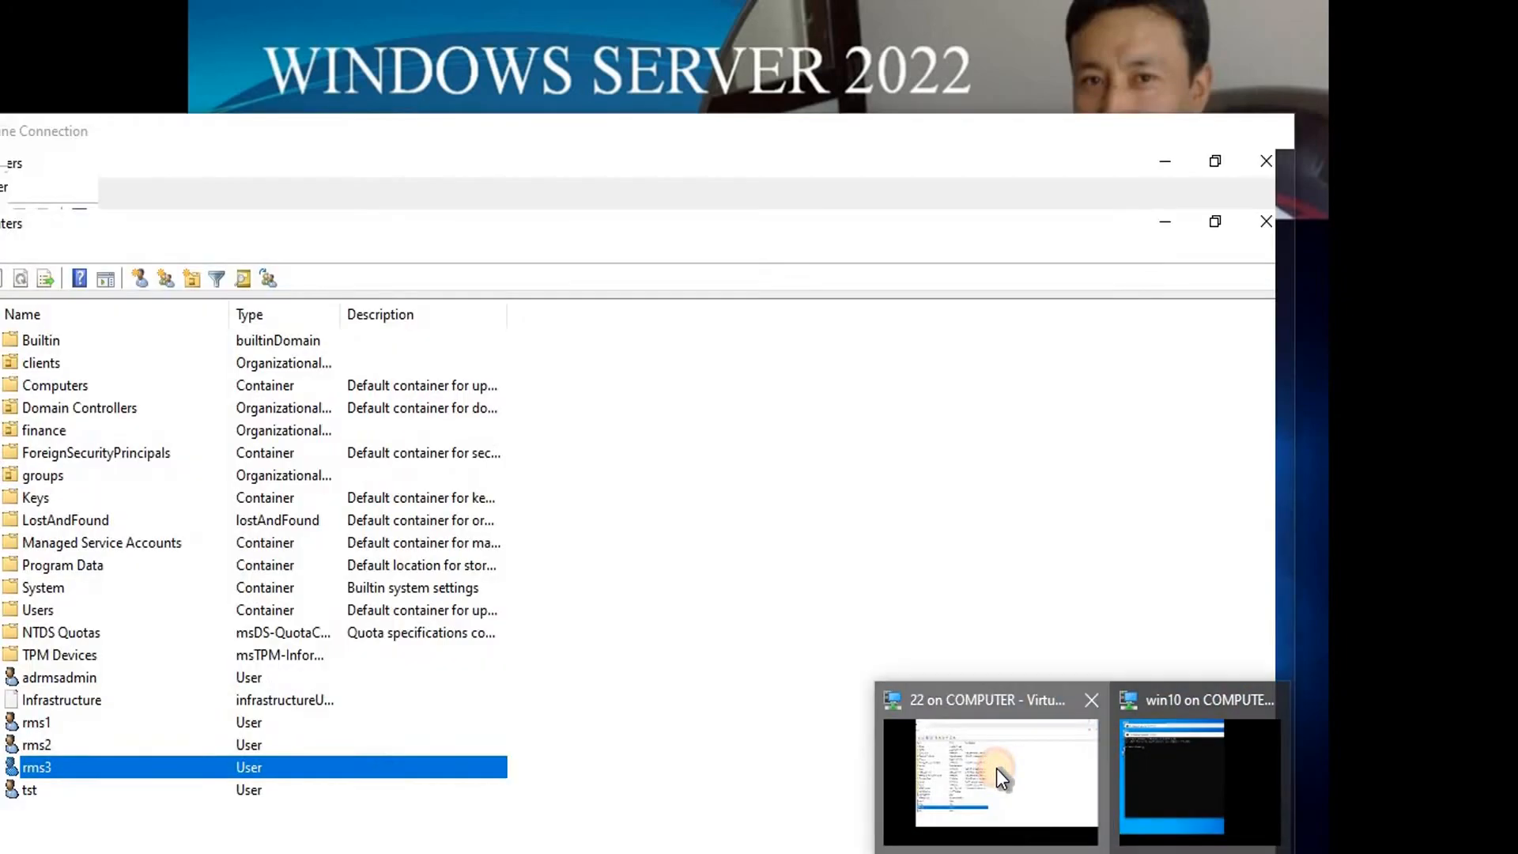
{"action": "left_click", "coordinate": [996, 769]}
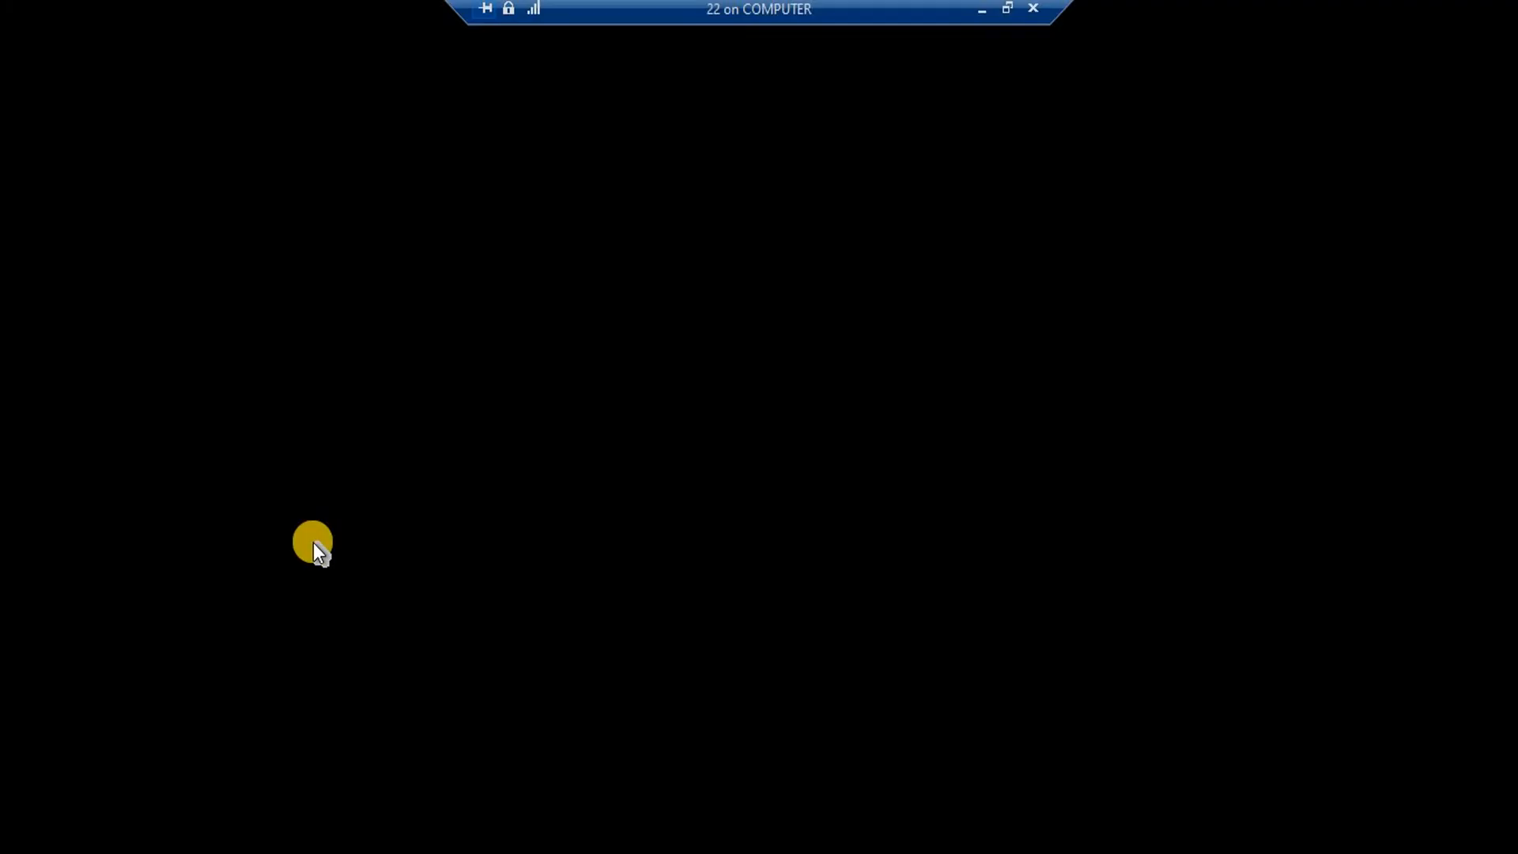
Check rms3's e-mail address in its Properties, cancel unchanged, and switch to the Windows 10 client.
{"action": "right_click", "coordinate": [291, 563]}
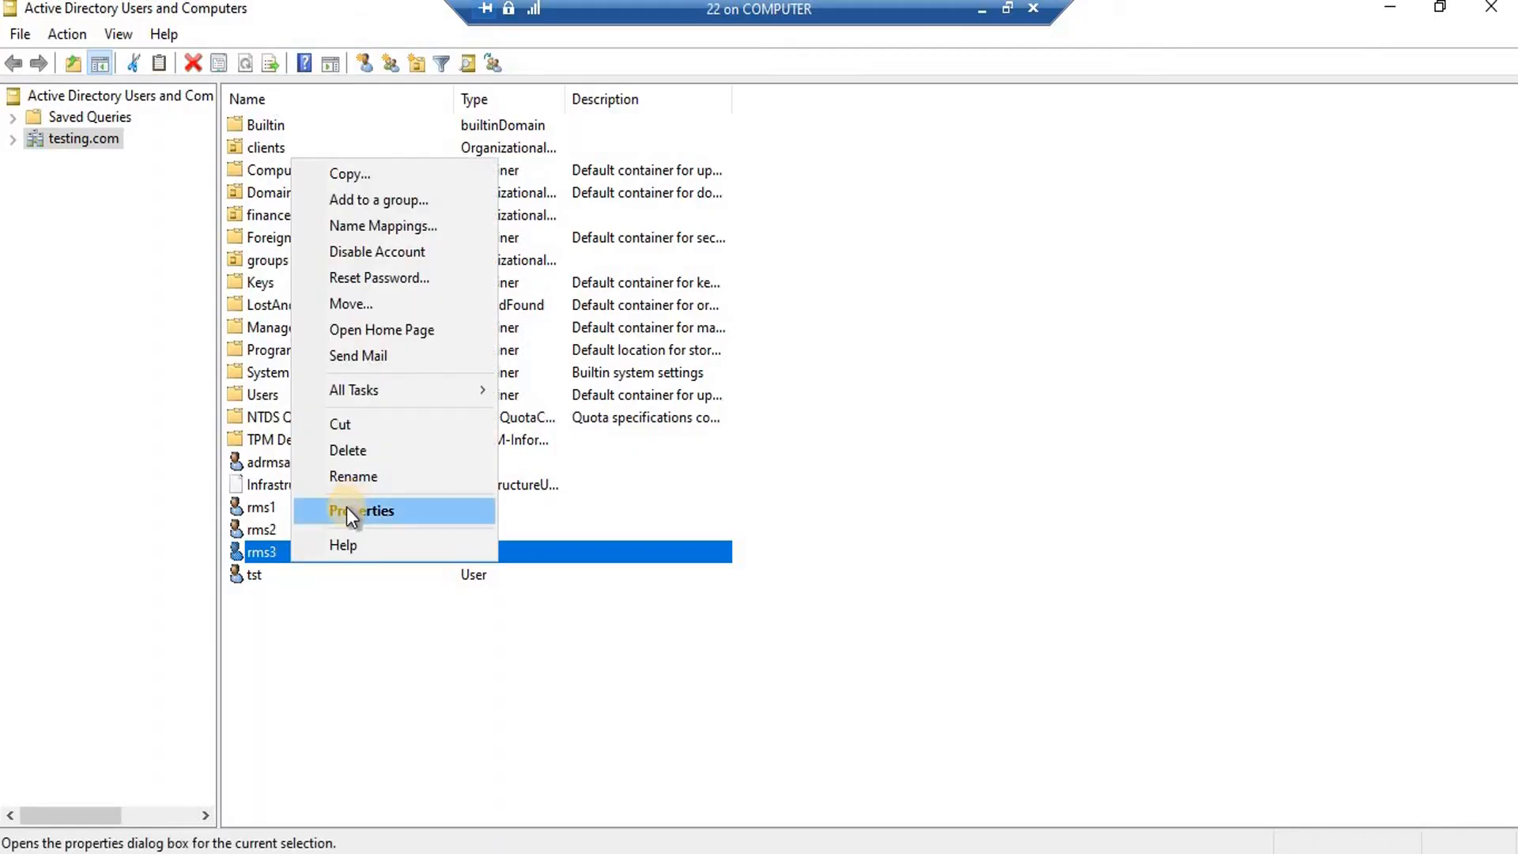
{"action": "left_click", "coordinate": [346, 510]}
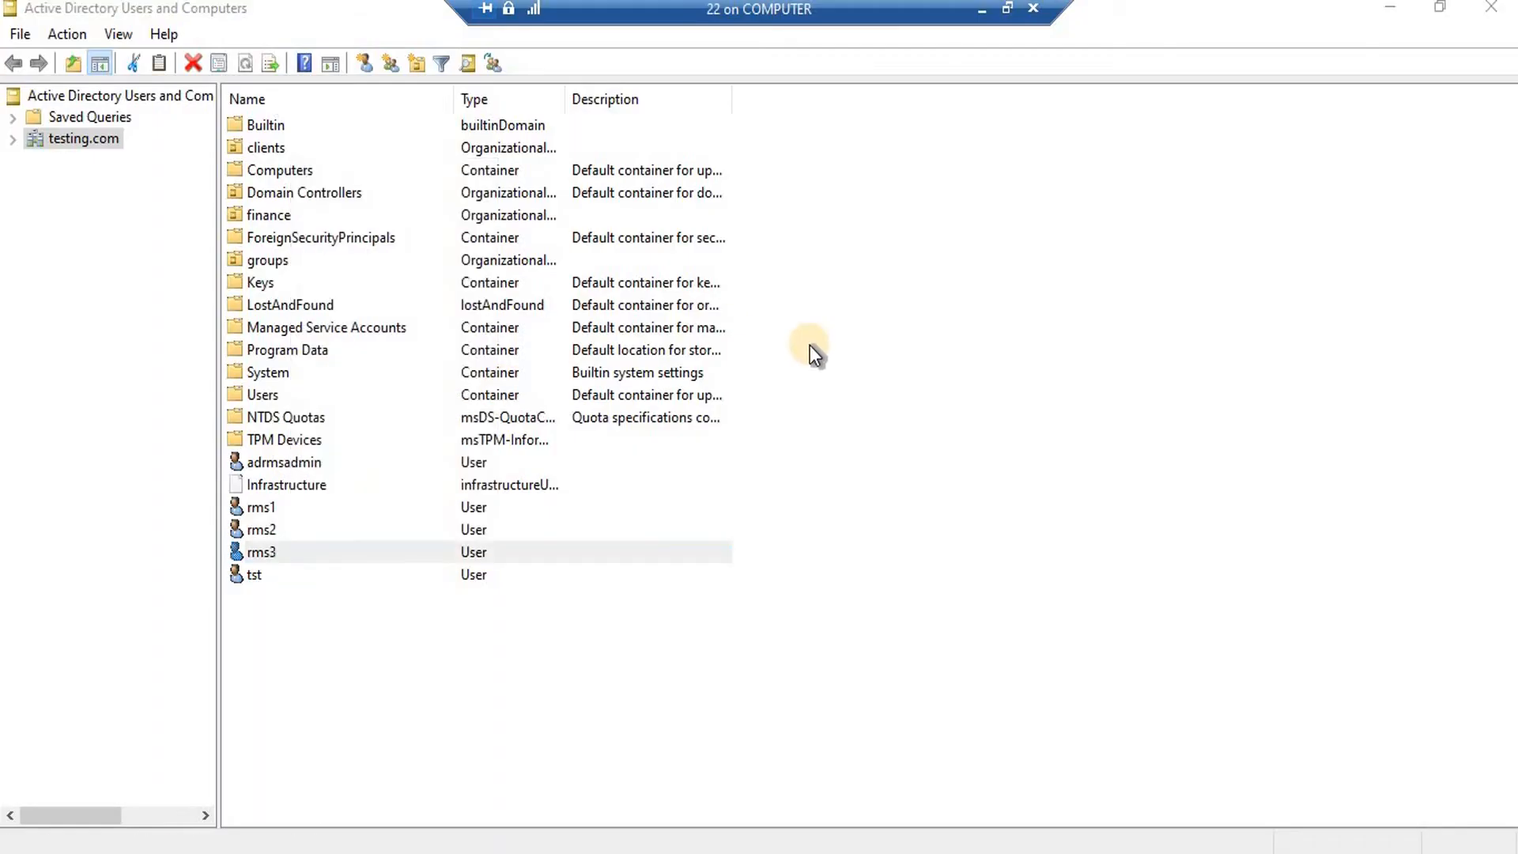
{"action": "left_click_drag", "start_coordinate": [787, 557], "coordinate": [650, 561]}
{"action": "left_click", "coordinate": [763, 730]}
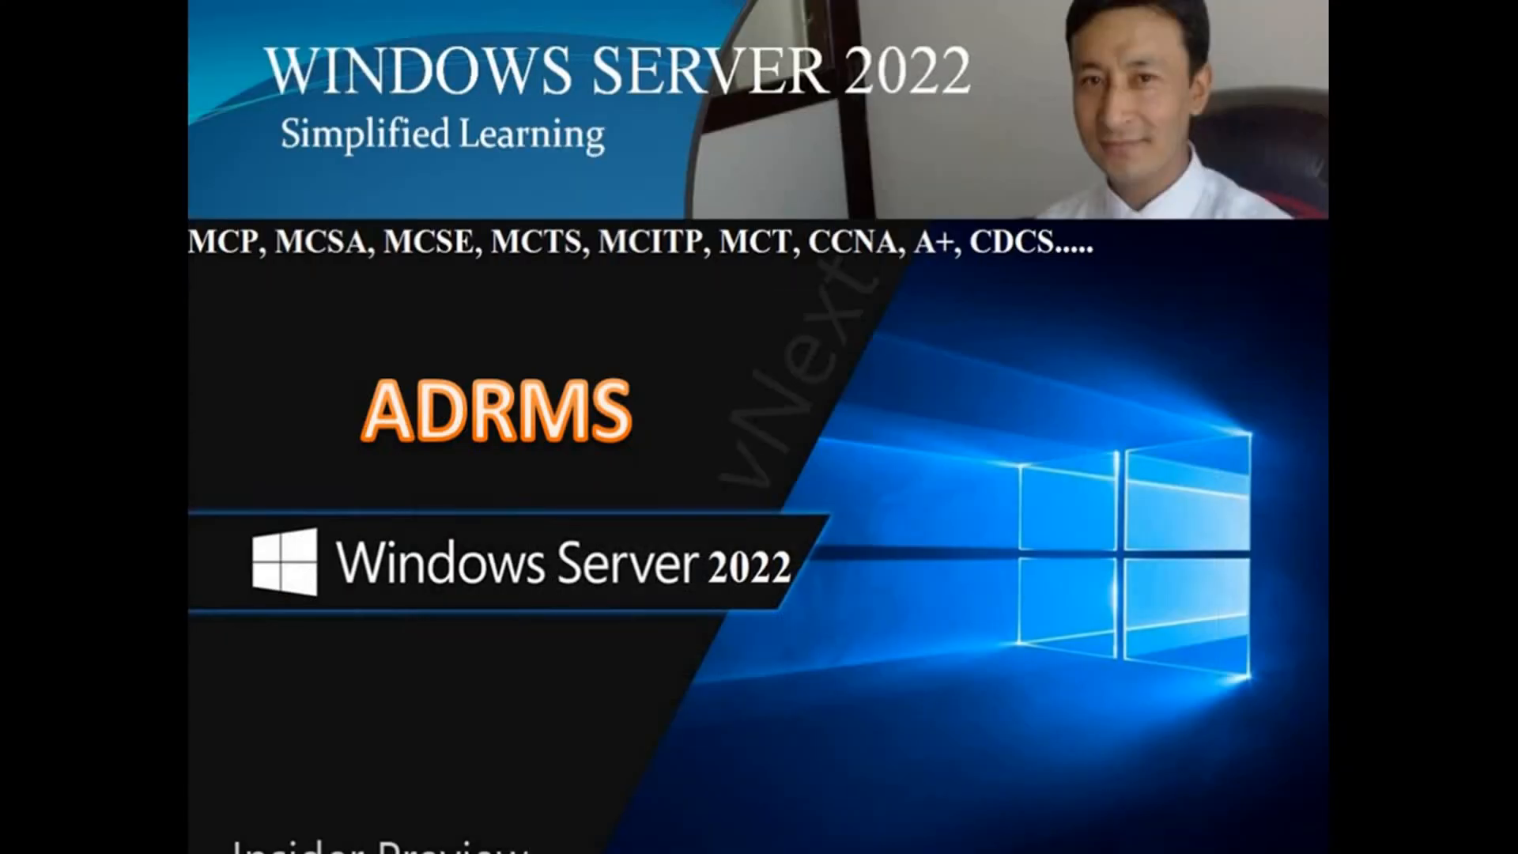
{"action": "mouse_move", "coordinate": [1093, 801]}
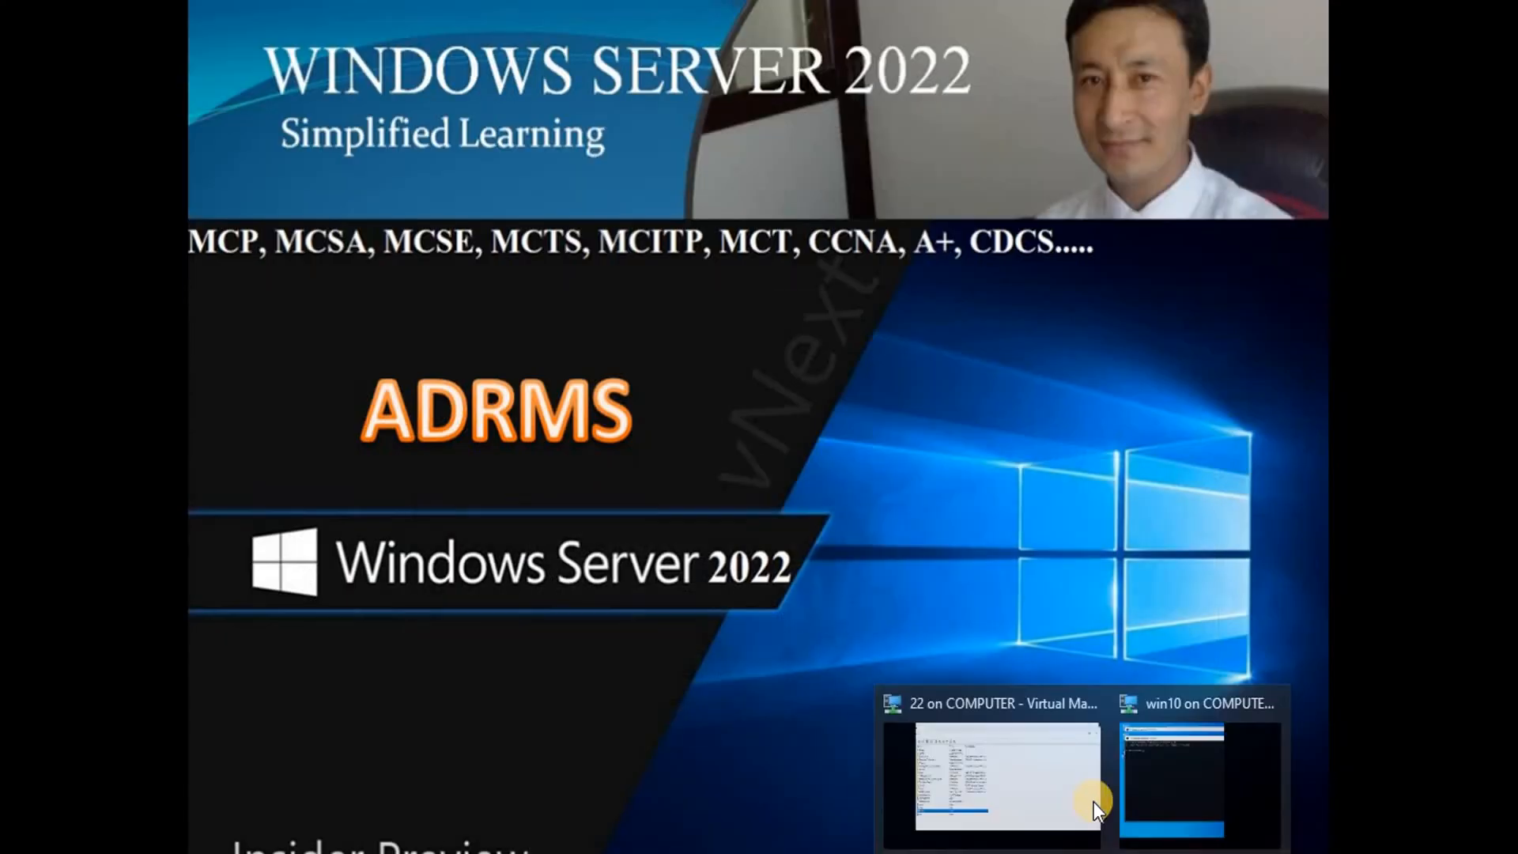
{"action": "left_click", "coordinate": [1159, 779]}
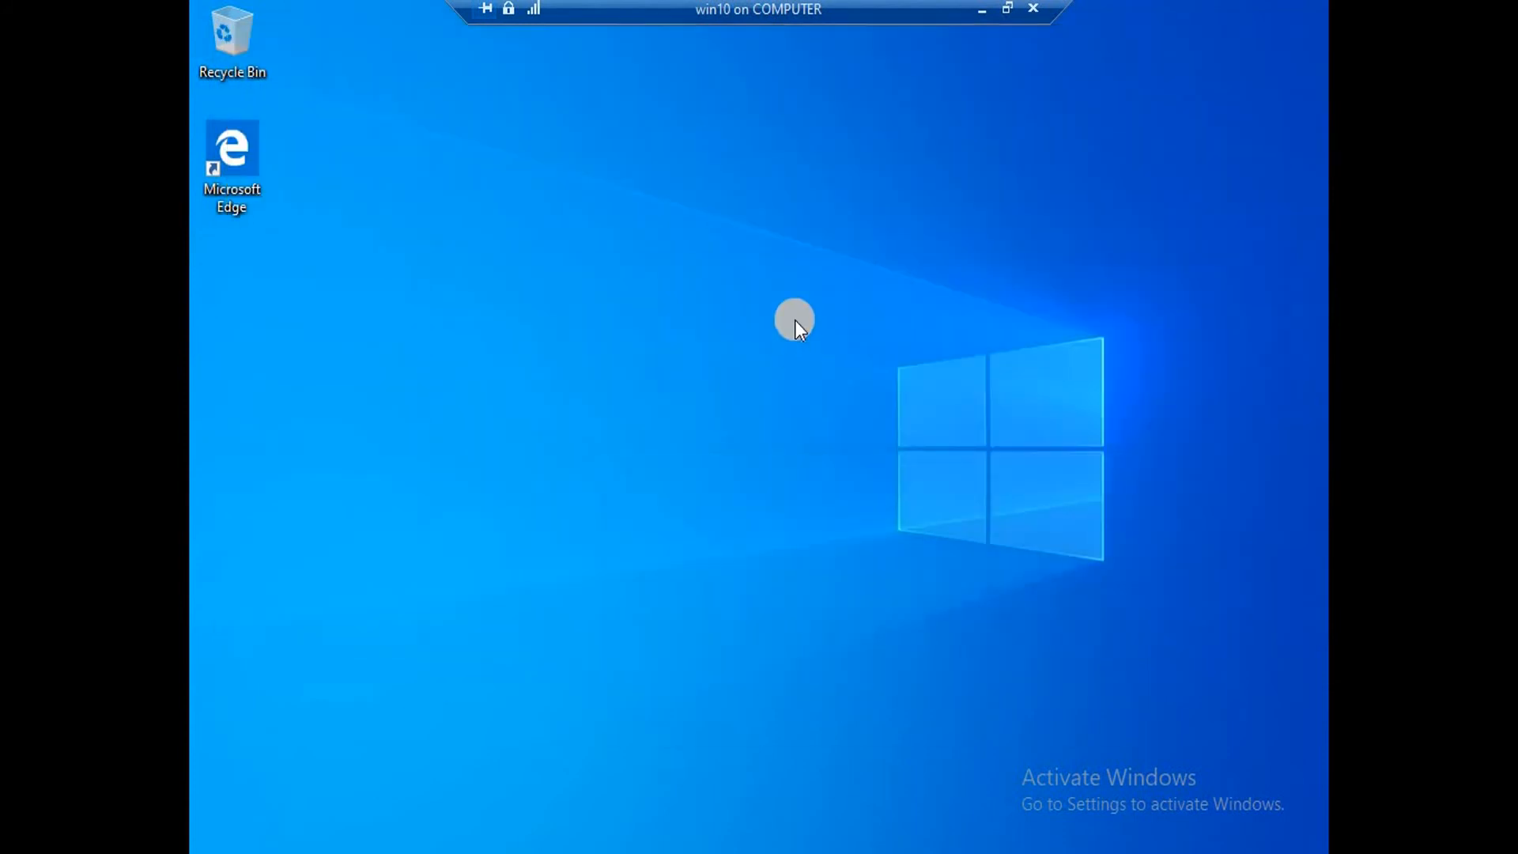
Browse to \\192.168.200.200 and open the adrms shared folder.
{"action": "key", "text": "super+r"}
{"action": "type", "text": "\\"}
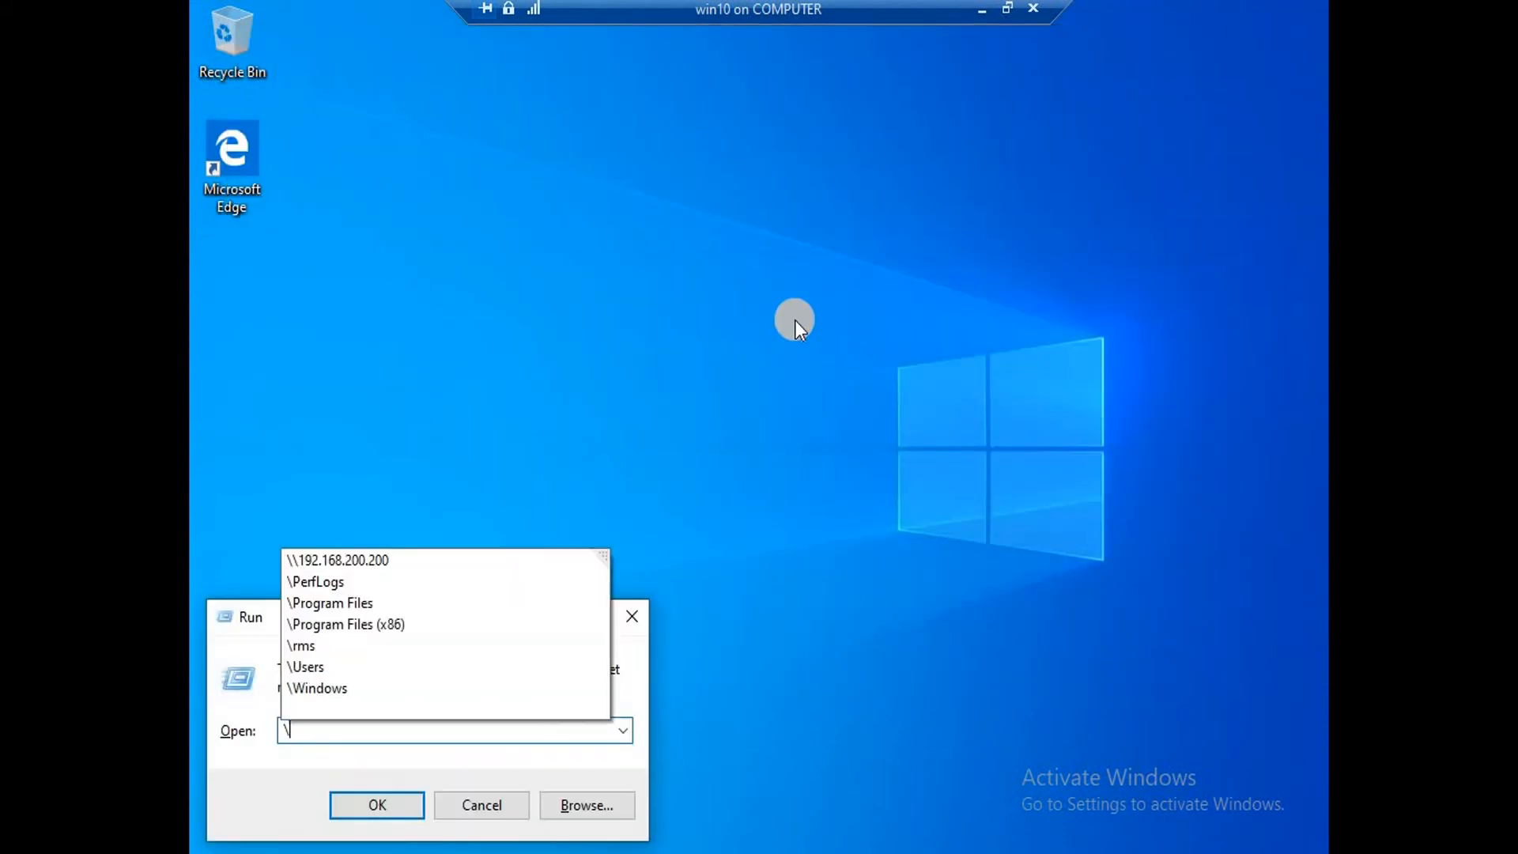
{"action": "type", "text": "\\19"}
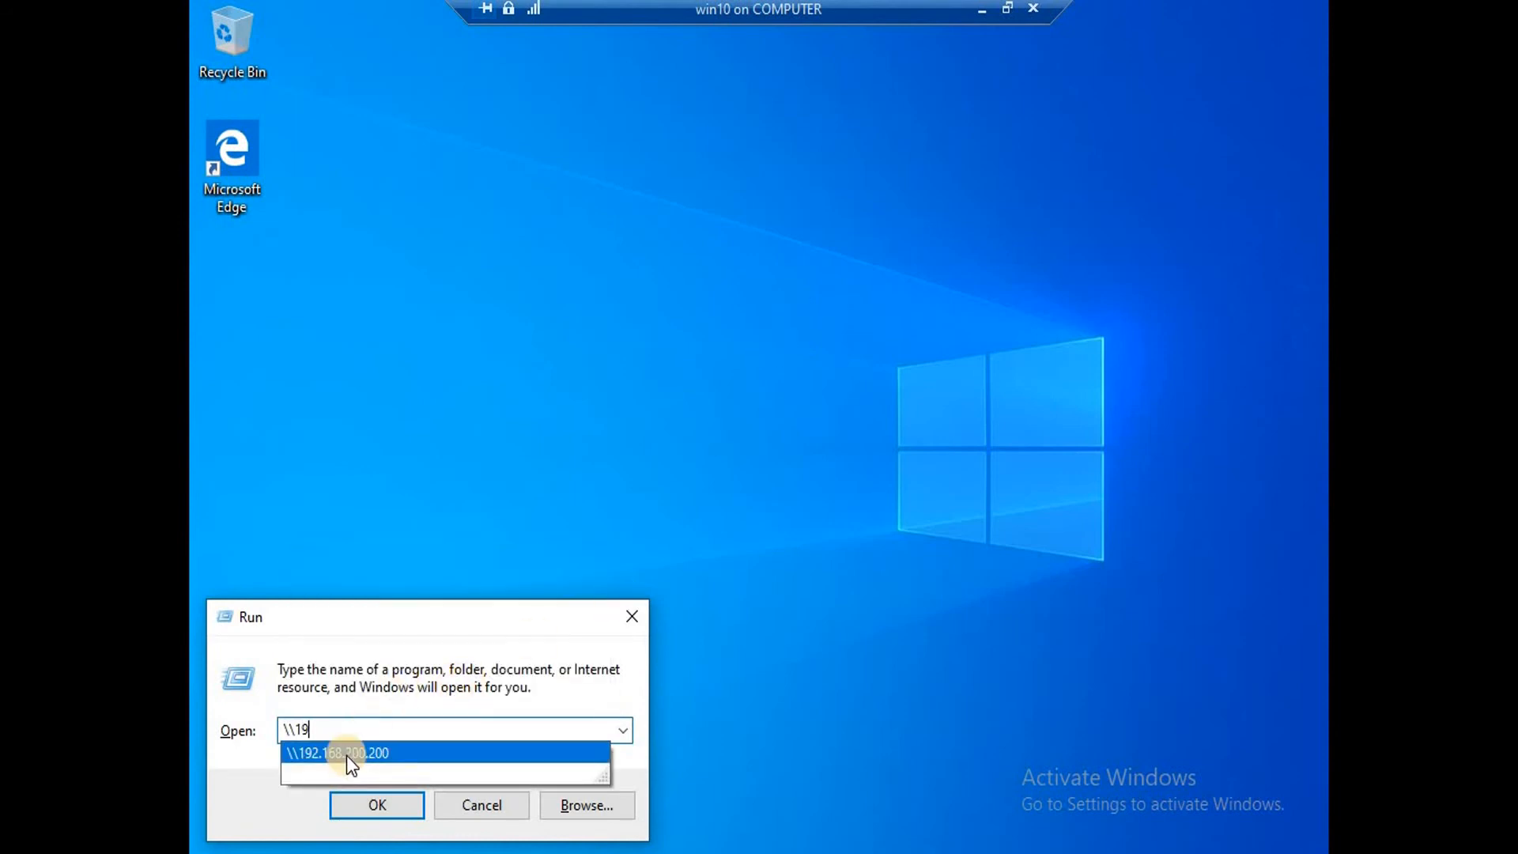
{"action": "left_click", "coordinate": [380, 800]}
{"action": "left_click", "coordinate": [382, 804]}
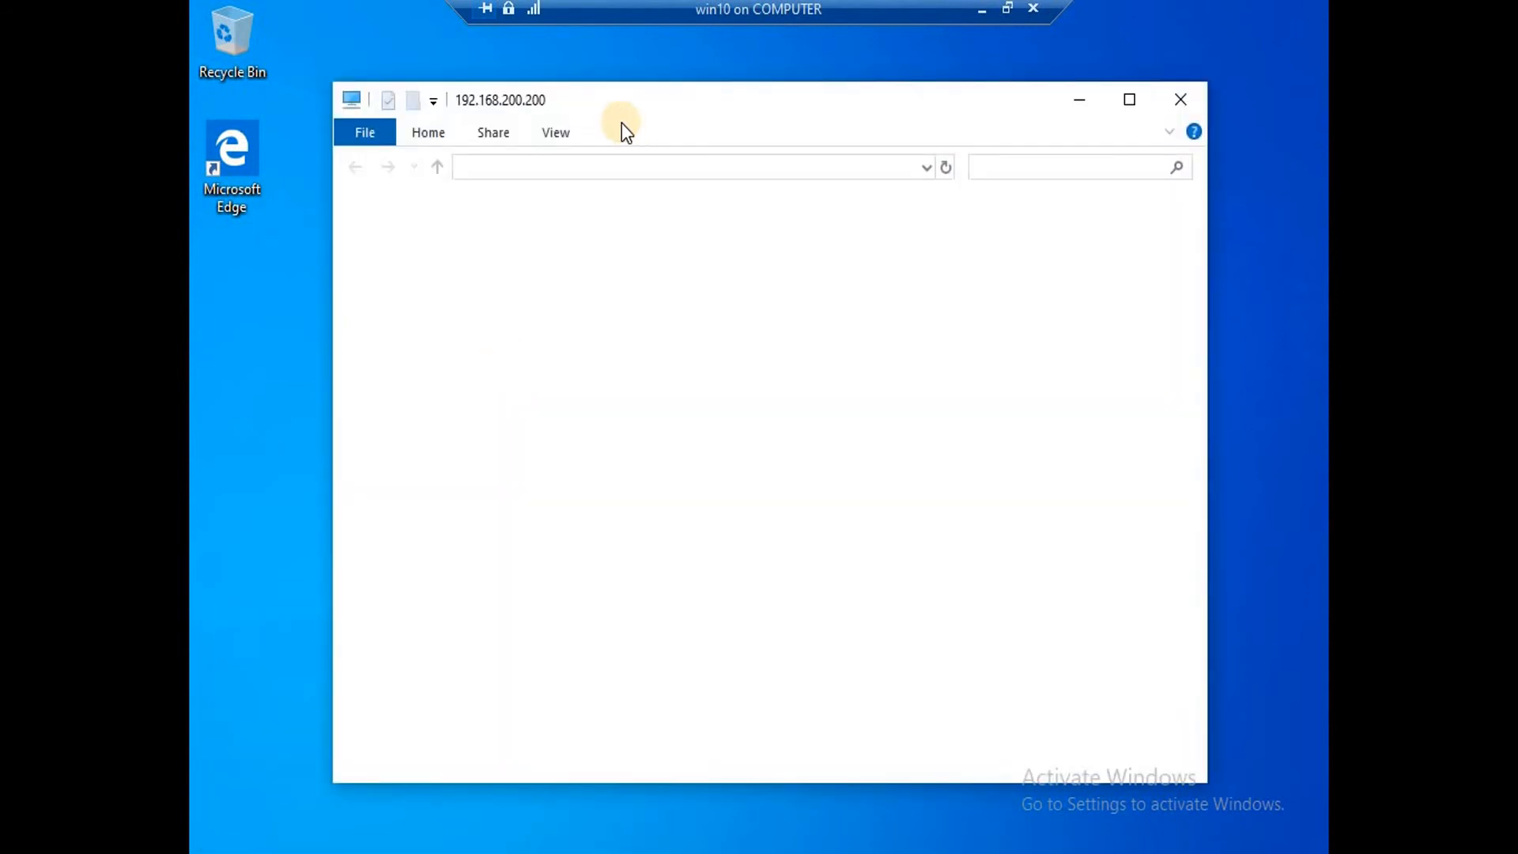
{"action": "double_click", "coordinate": [606, 226]}
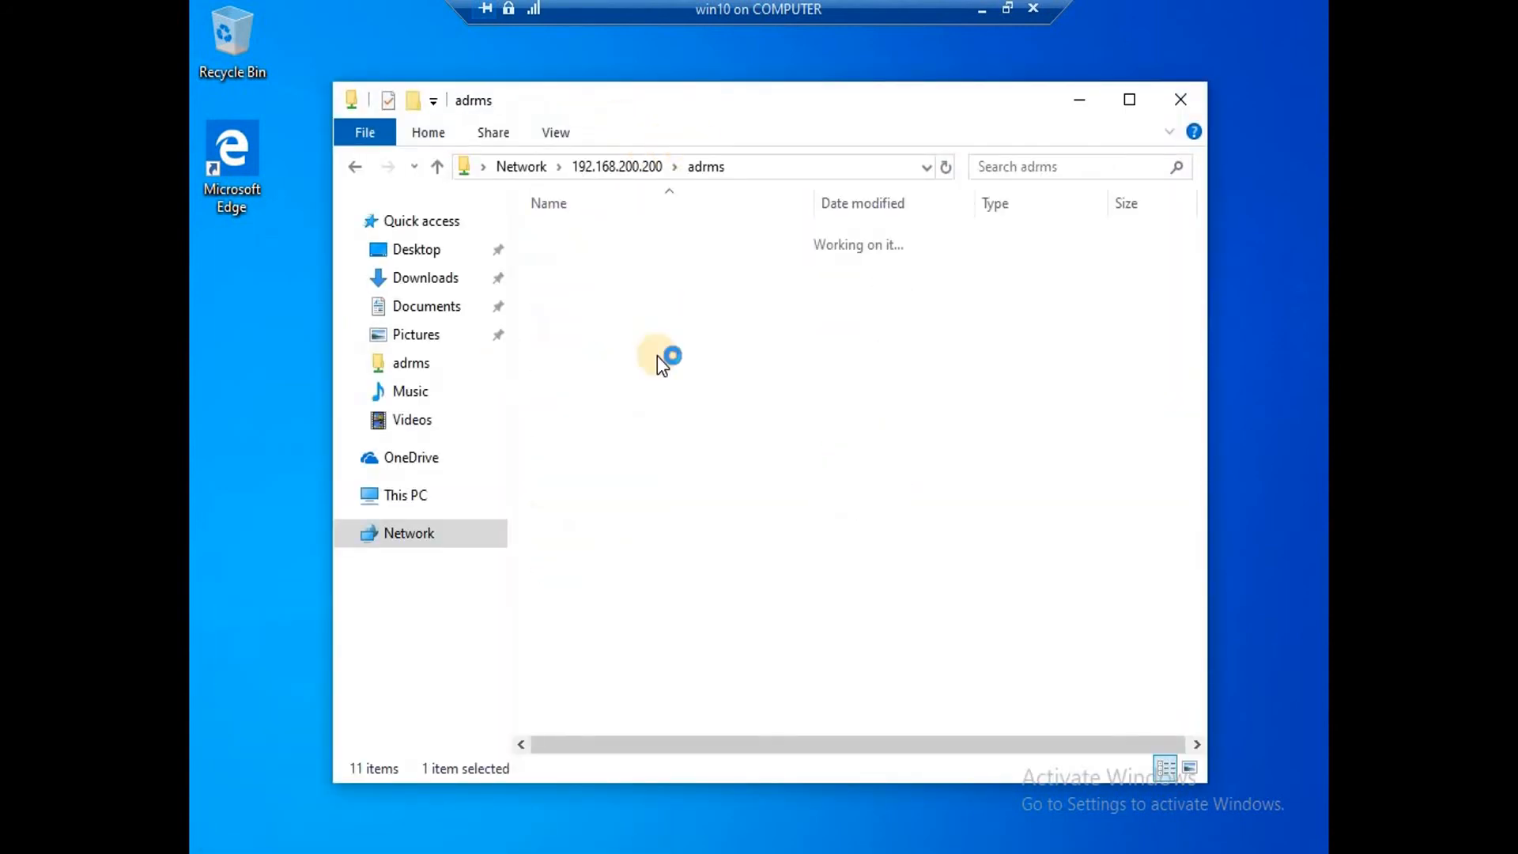
Create a Word document named 'from rms 3 to user 1' in the share and open it.
{"action": "right_click", "coordinate": [642, 302]}
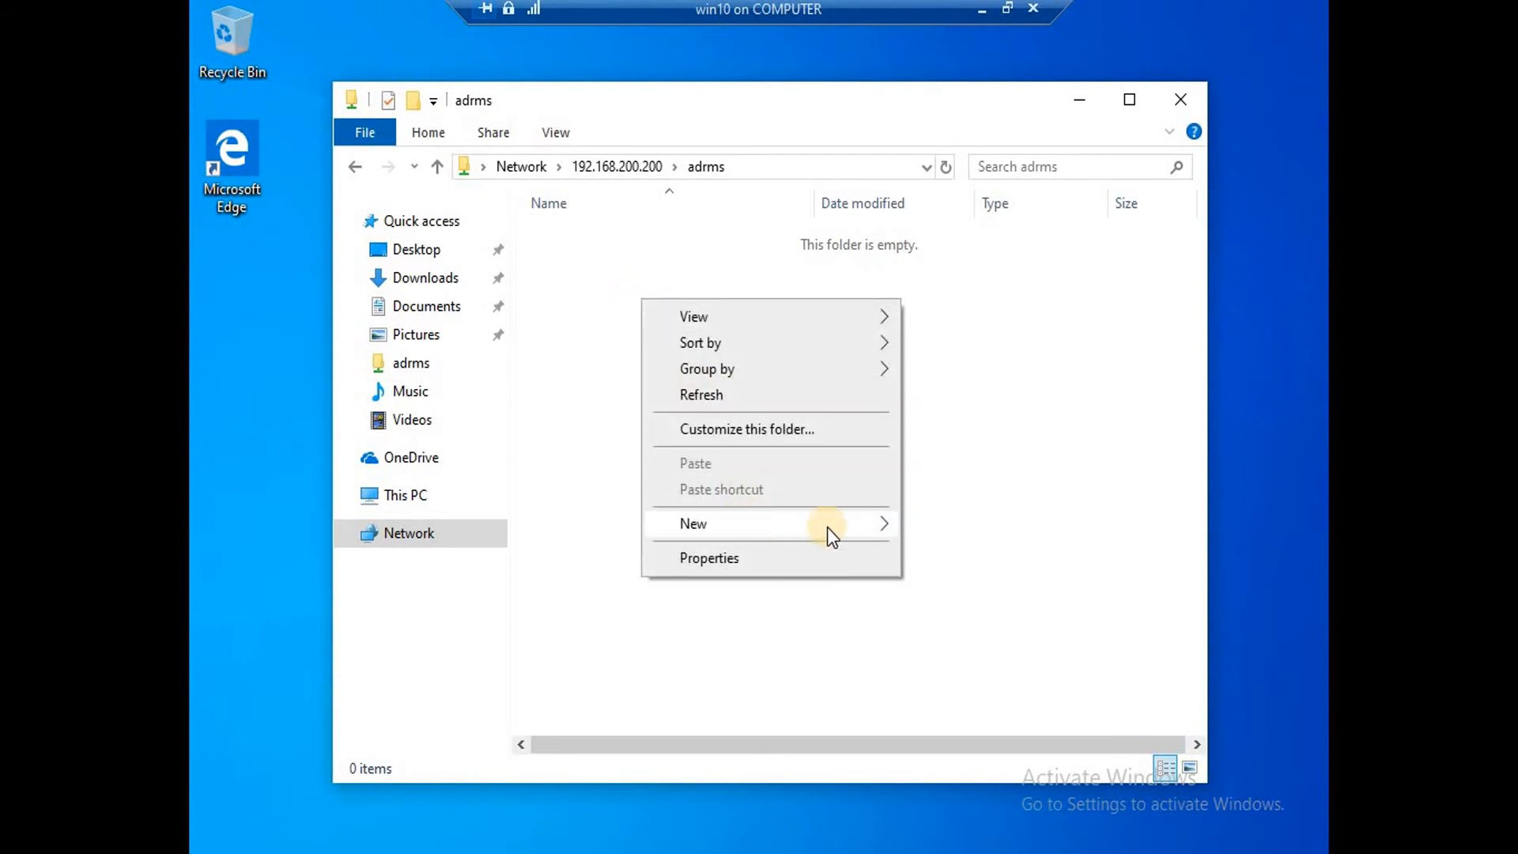
{"action": "mouse_move", "coordinate": [866, 533]}
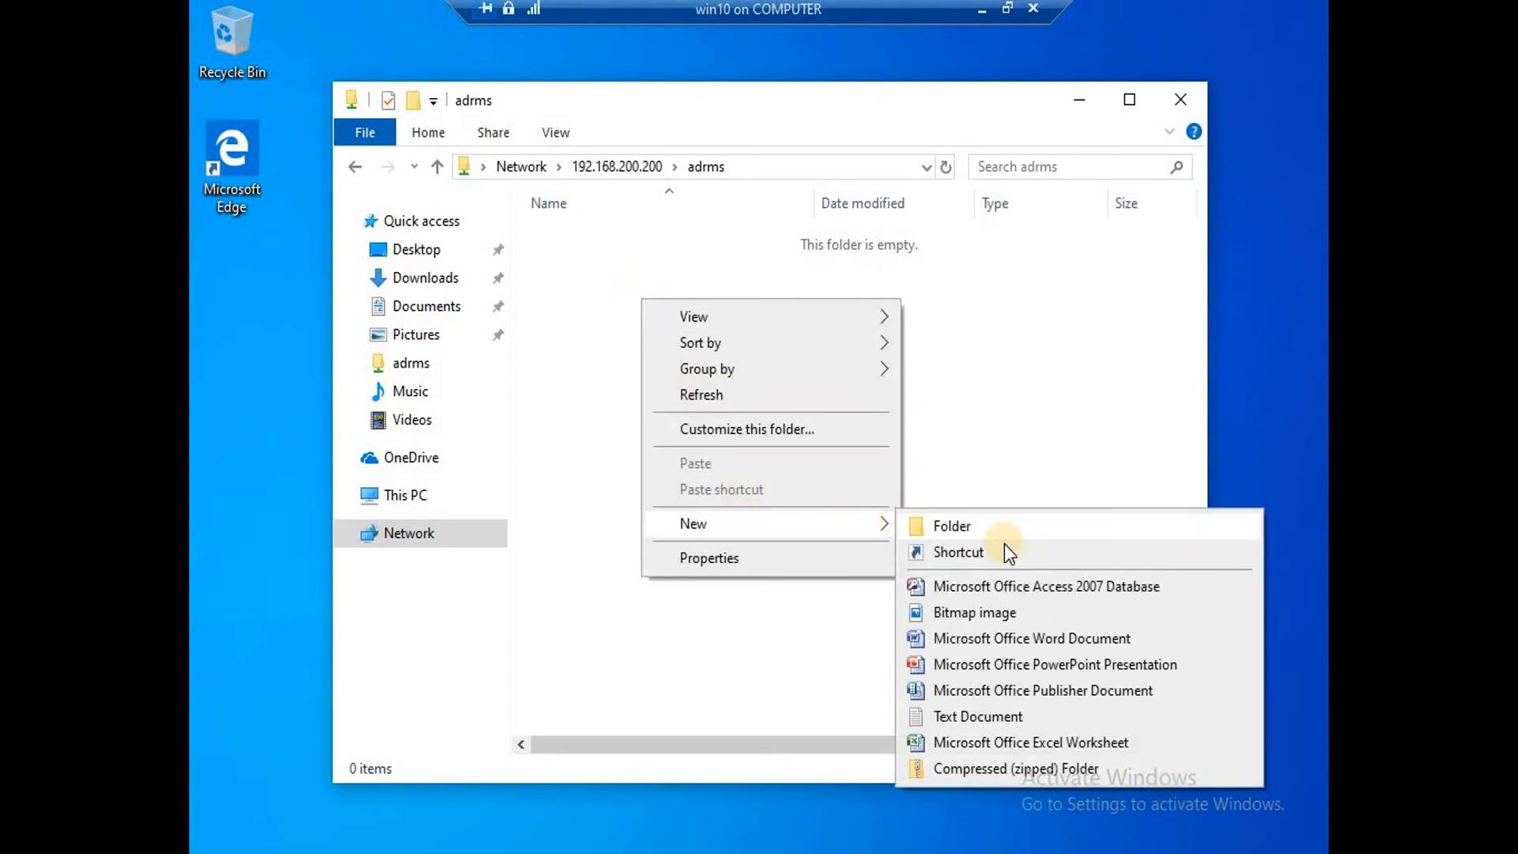
{"action": "left_click", "coordinate": [1022, 642]}
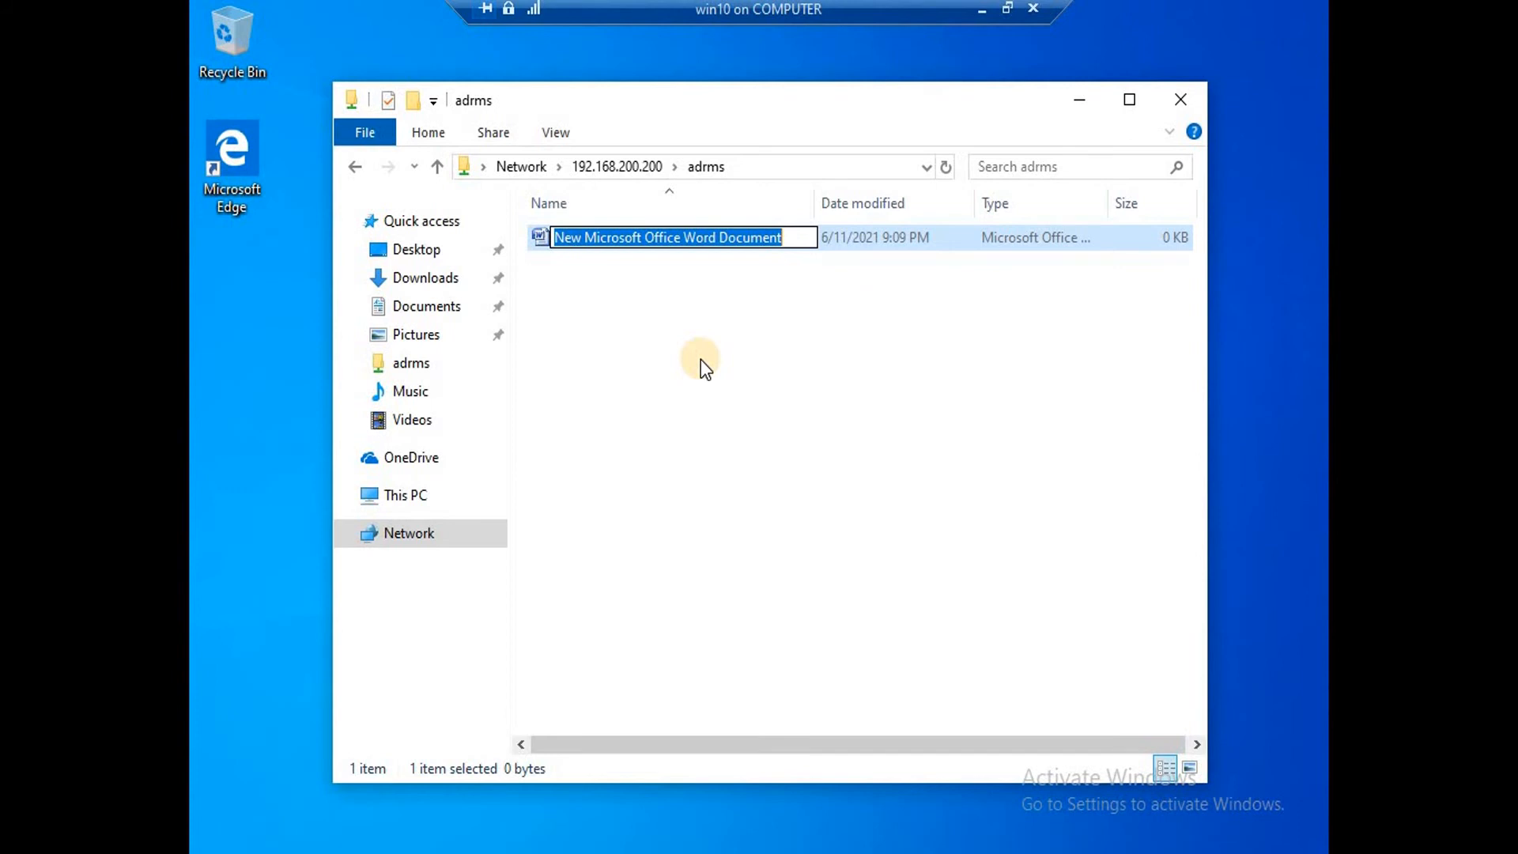
{"action": "type", "text": "f"}
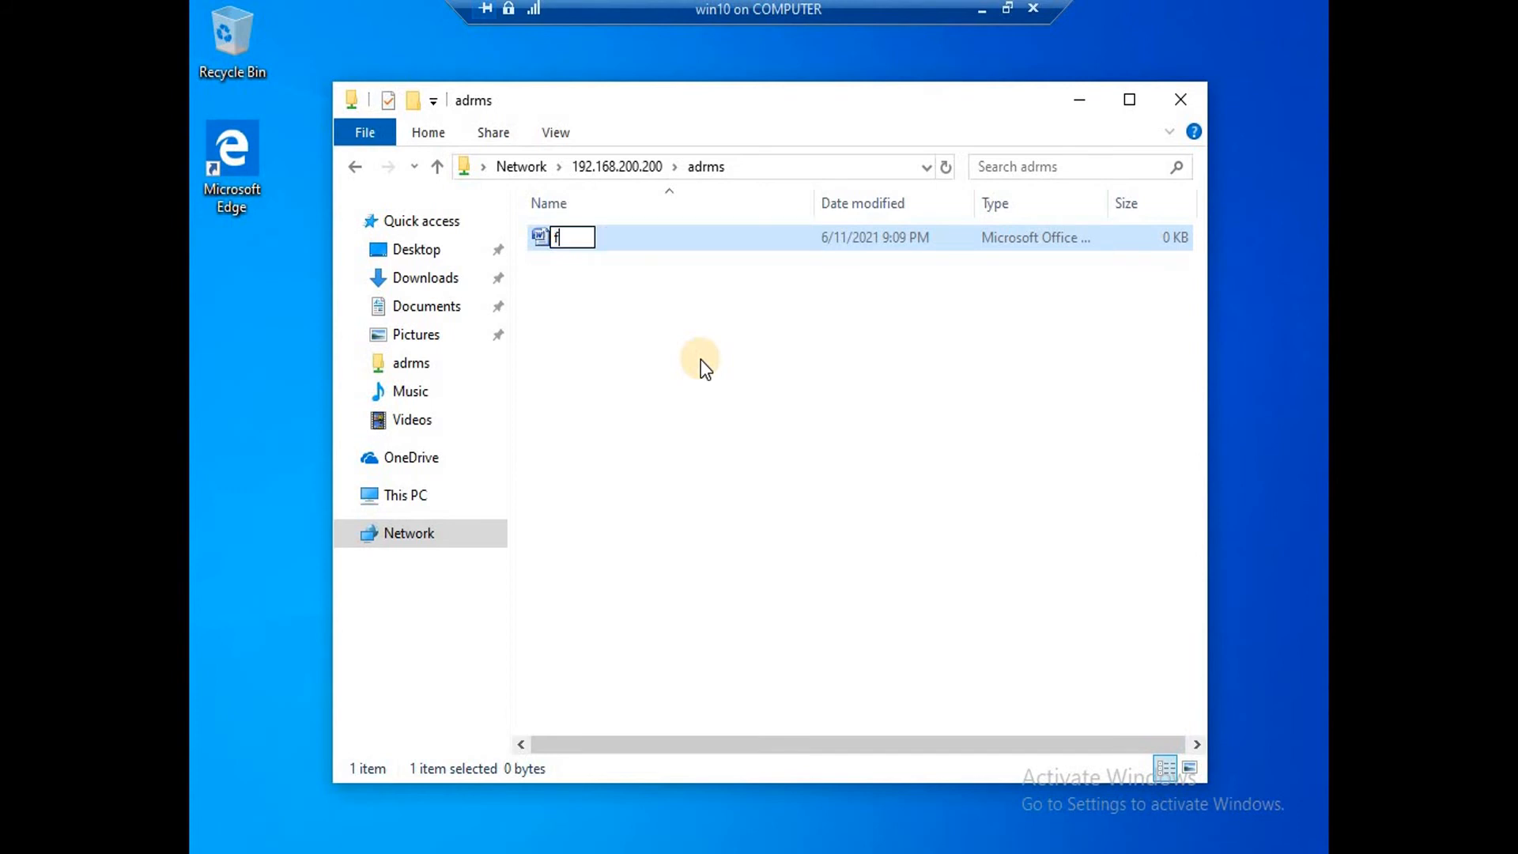
{"action": "type", "text": "rom rms "}
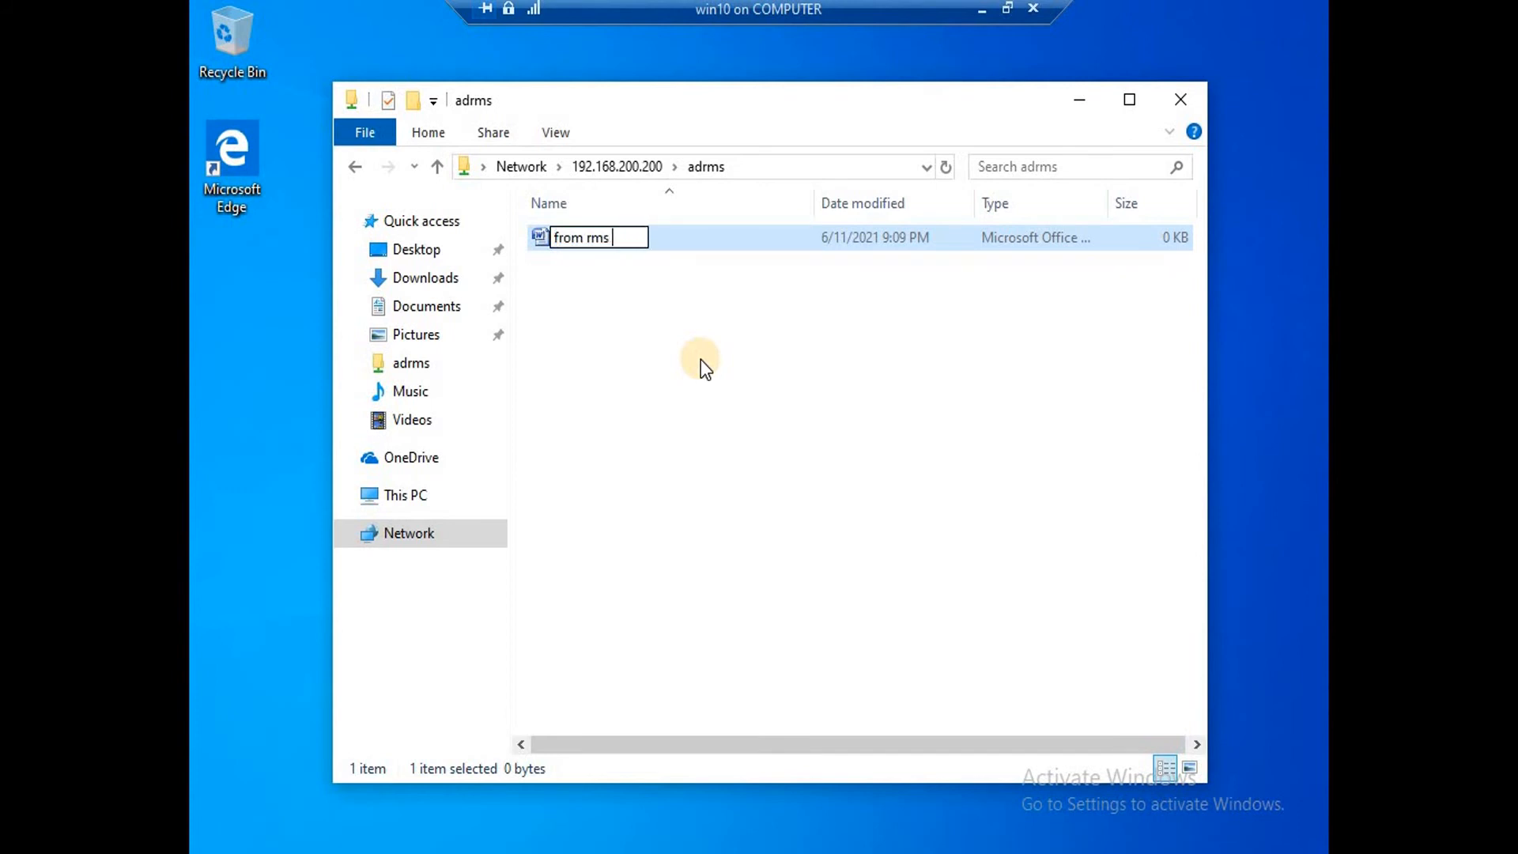
{"action": "type", "text": "3 to user "}
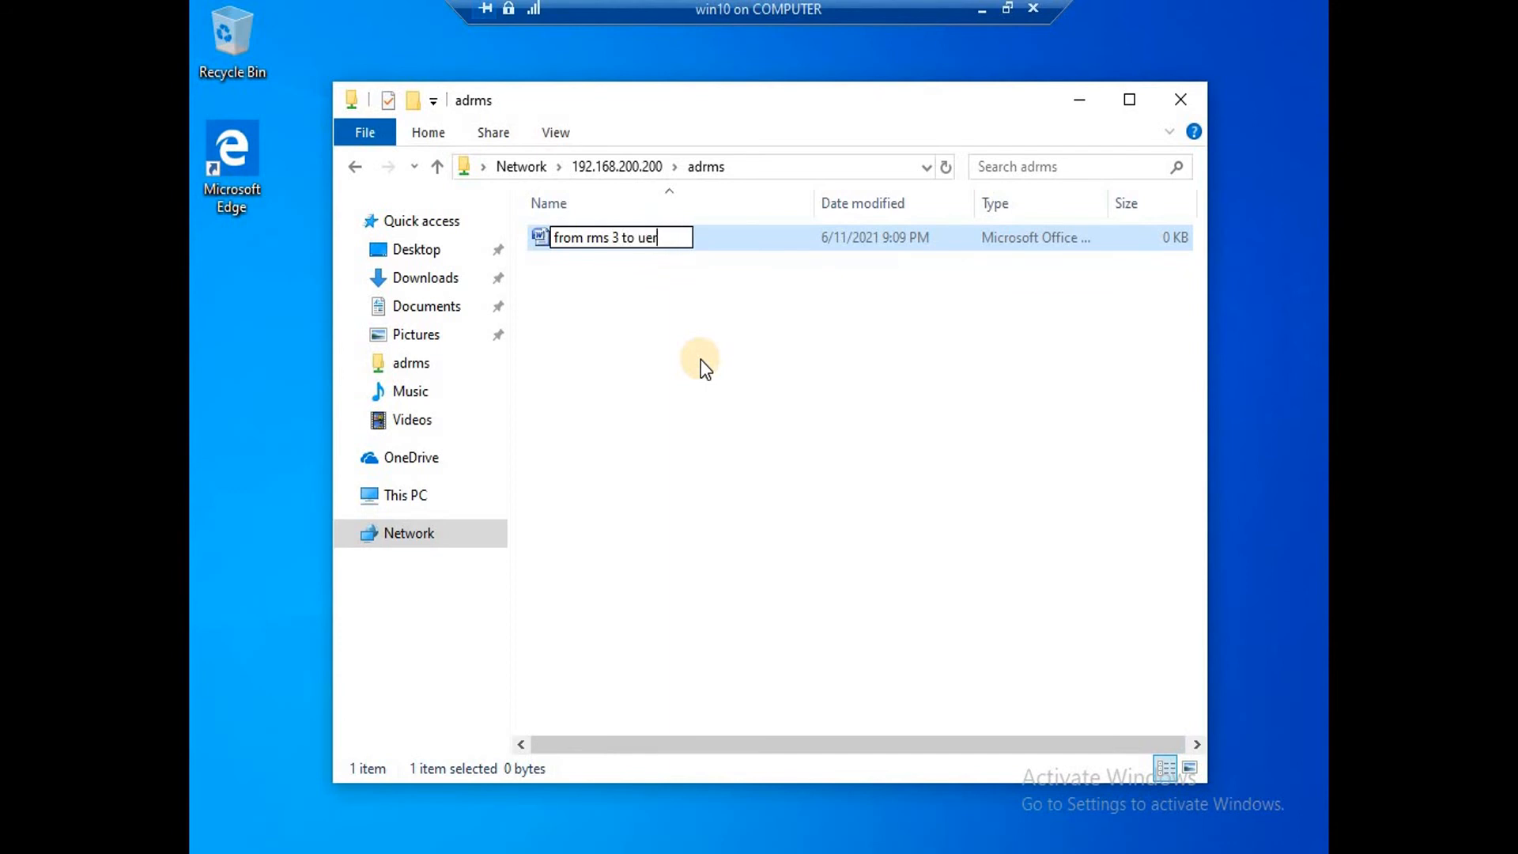
{"action": "type", "text": "1"}
{"action": "left_click", "coordinate": [624, 308]}
{"action": "double_click", "coordinate": [612, 242]}
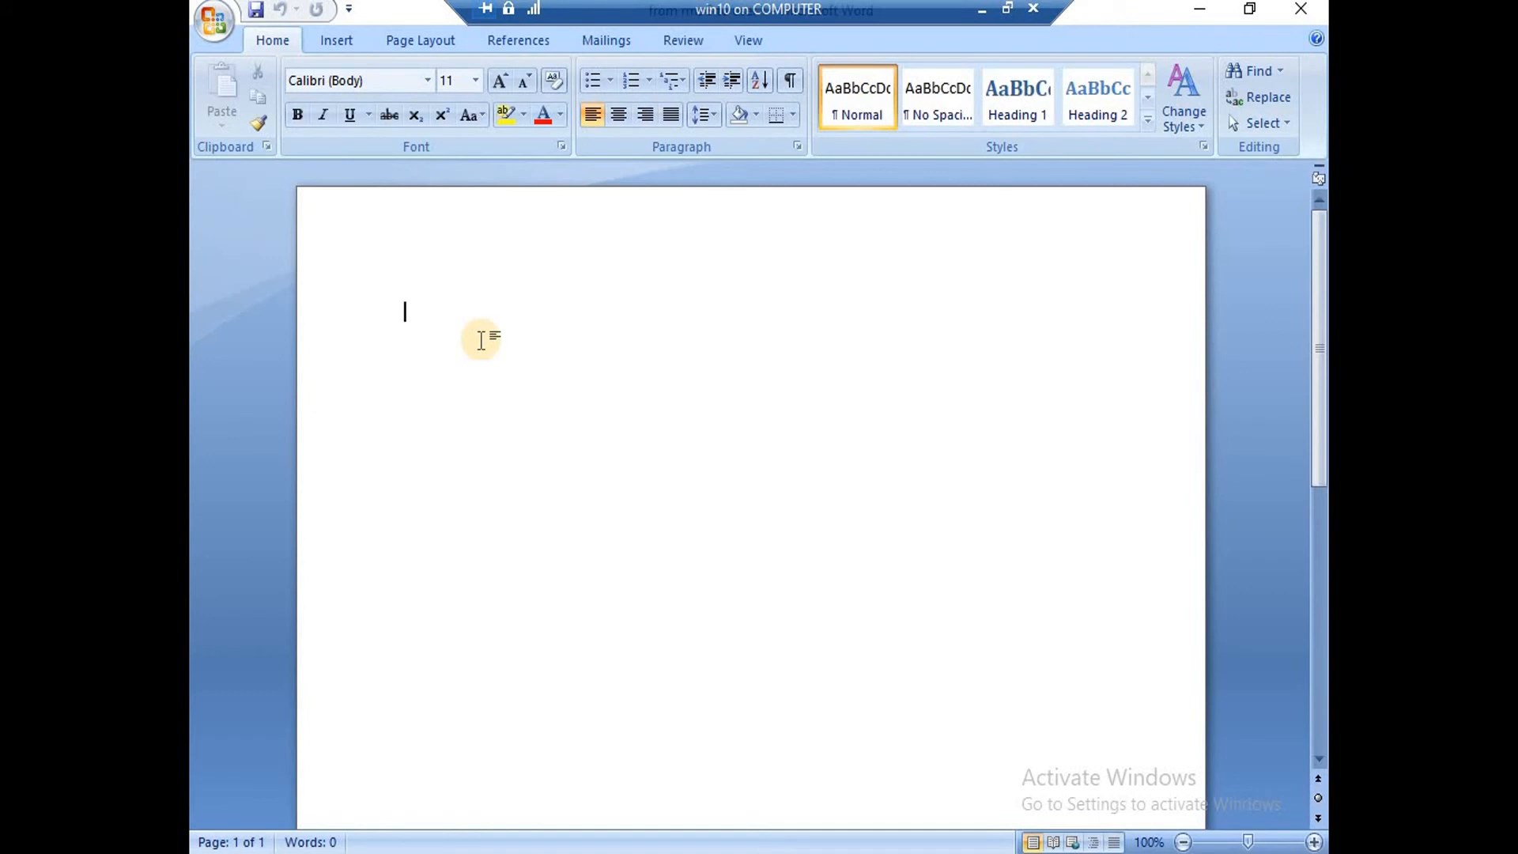
Type 'This was rms file for user 1 from user 3' as the document's text.
{"action": "type", "text": "This was rms file "}
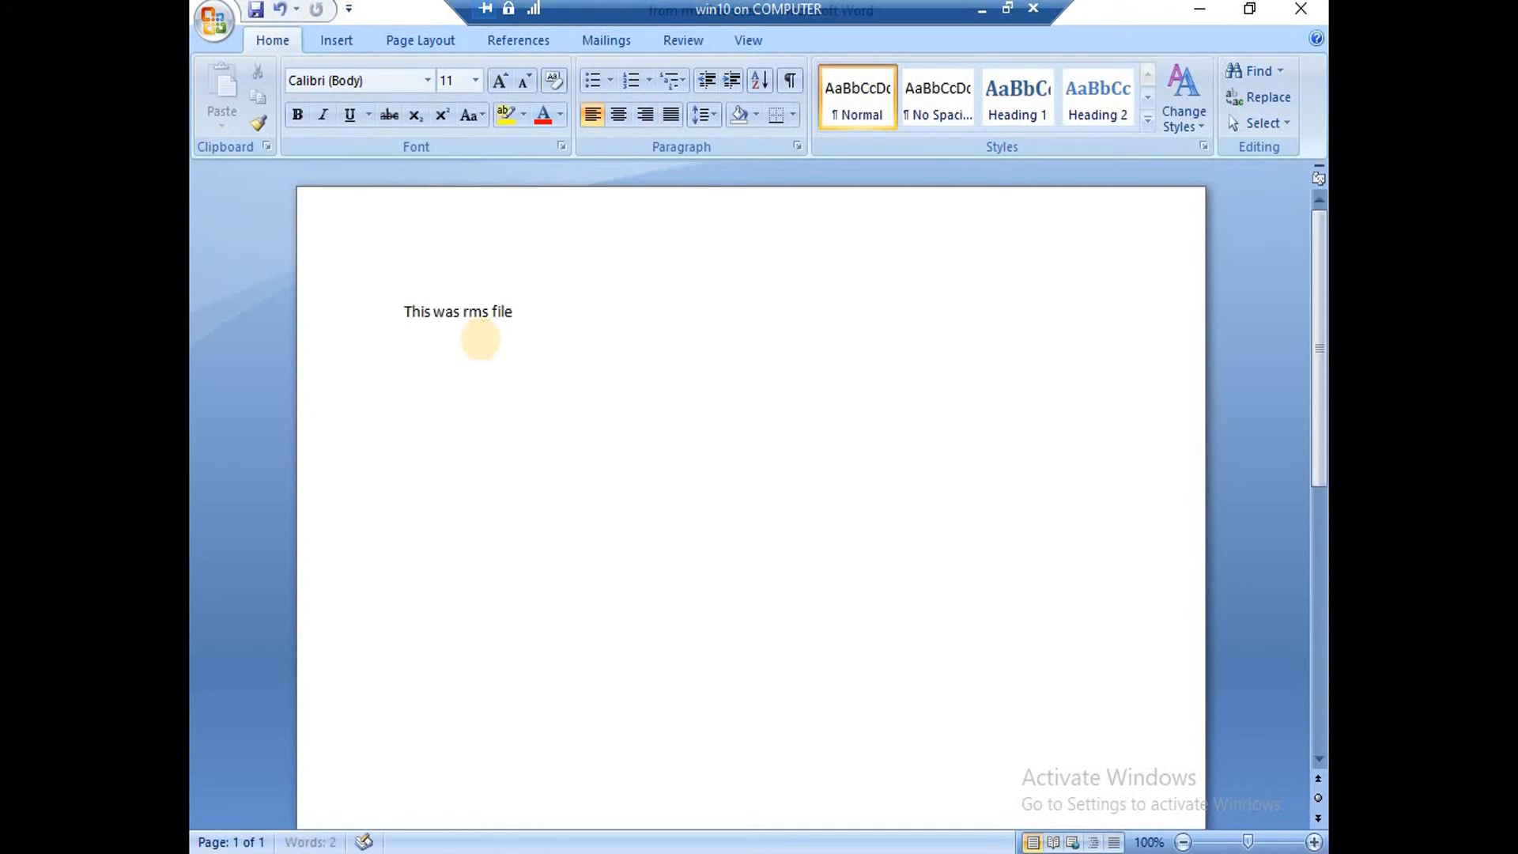
{"action": "type", "text": "for user 1 from user 3"}
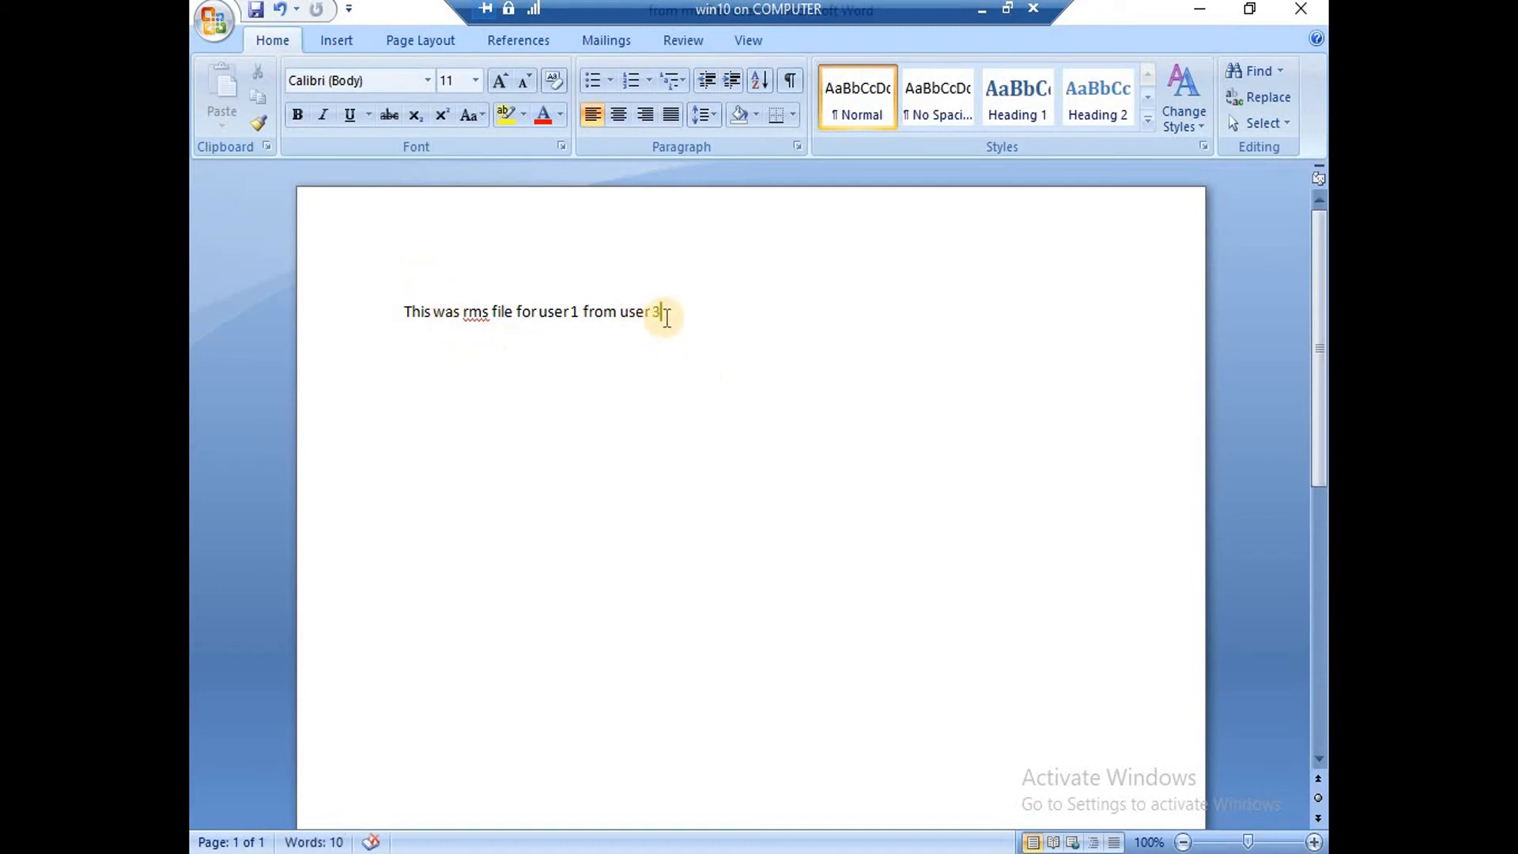
{"action": "left_click_drag", "start_coordinate": [663, 313], "coordinate": [601, 314]}
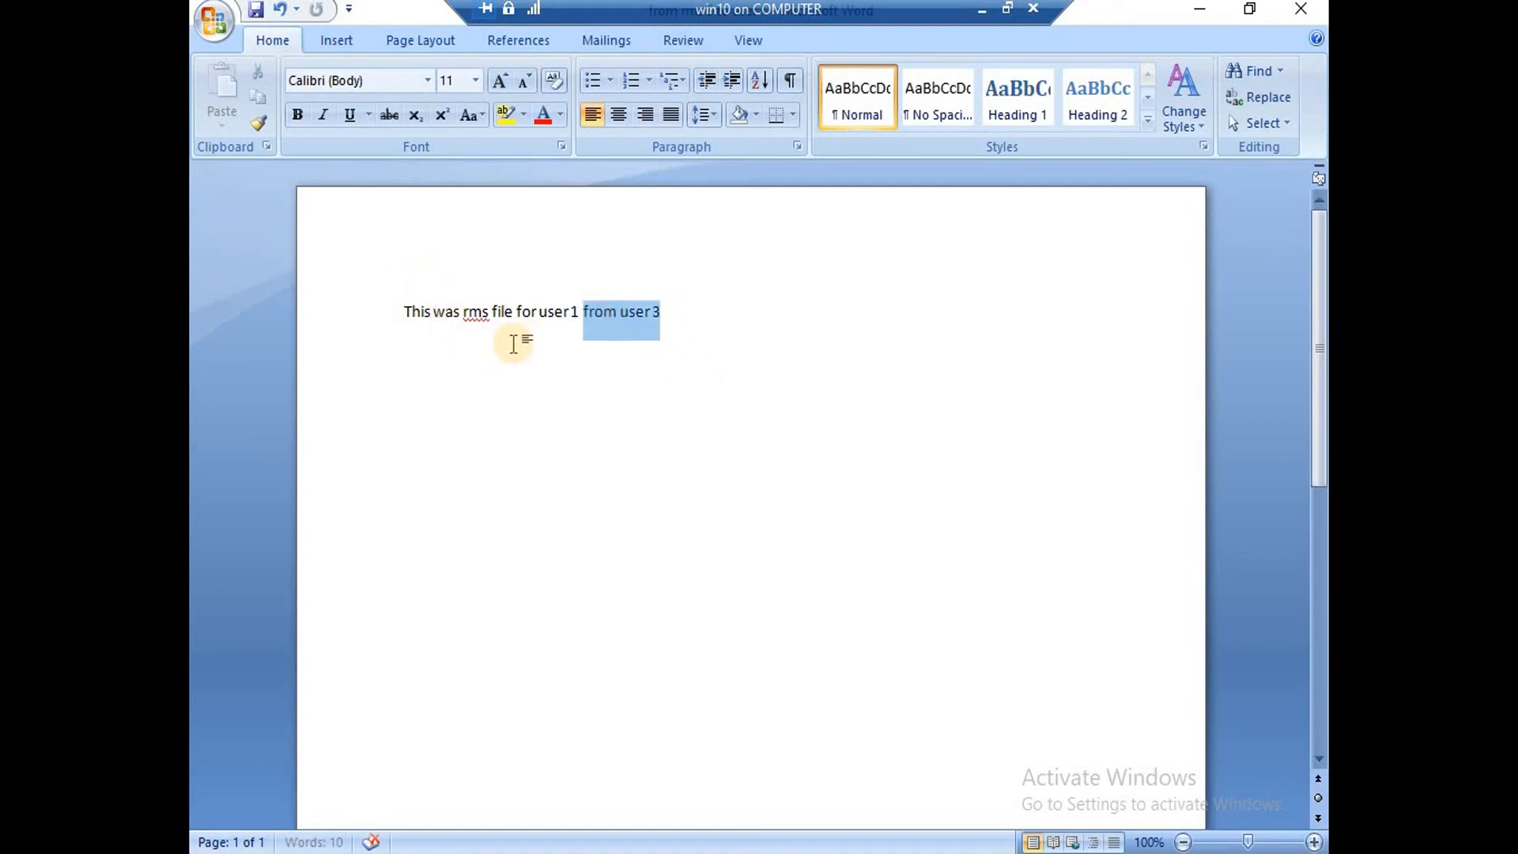
{"action": "left_click", "coordinate": [545, 314]}
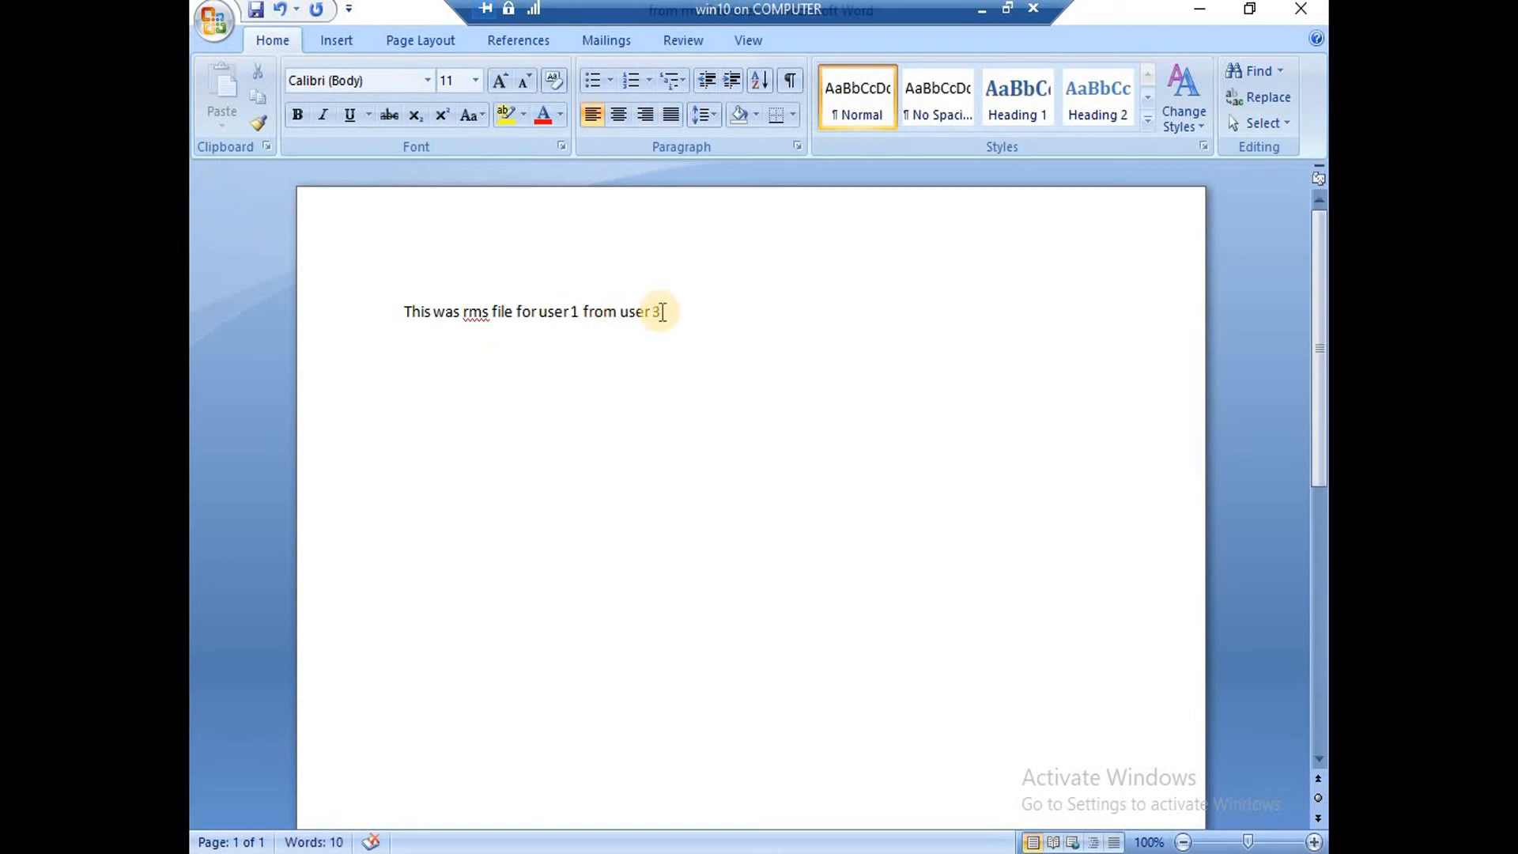
{"action": "left_click", "coordinate": [701, 309]}
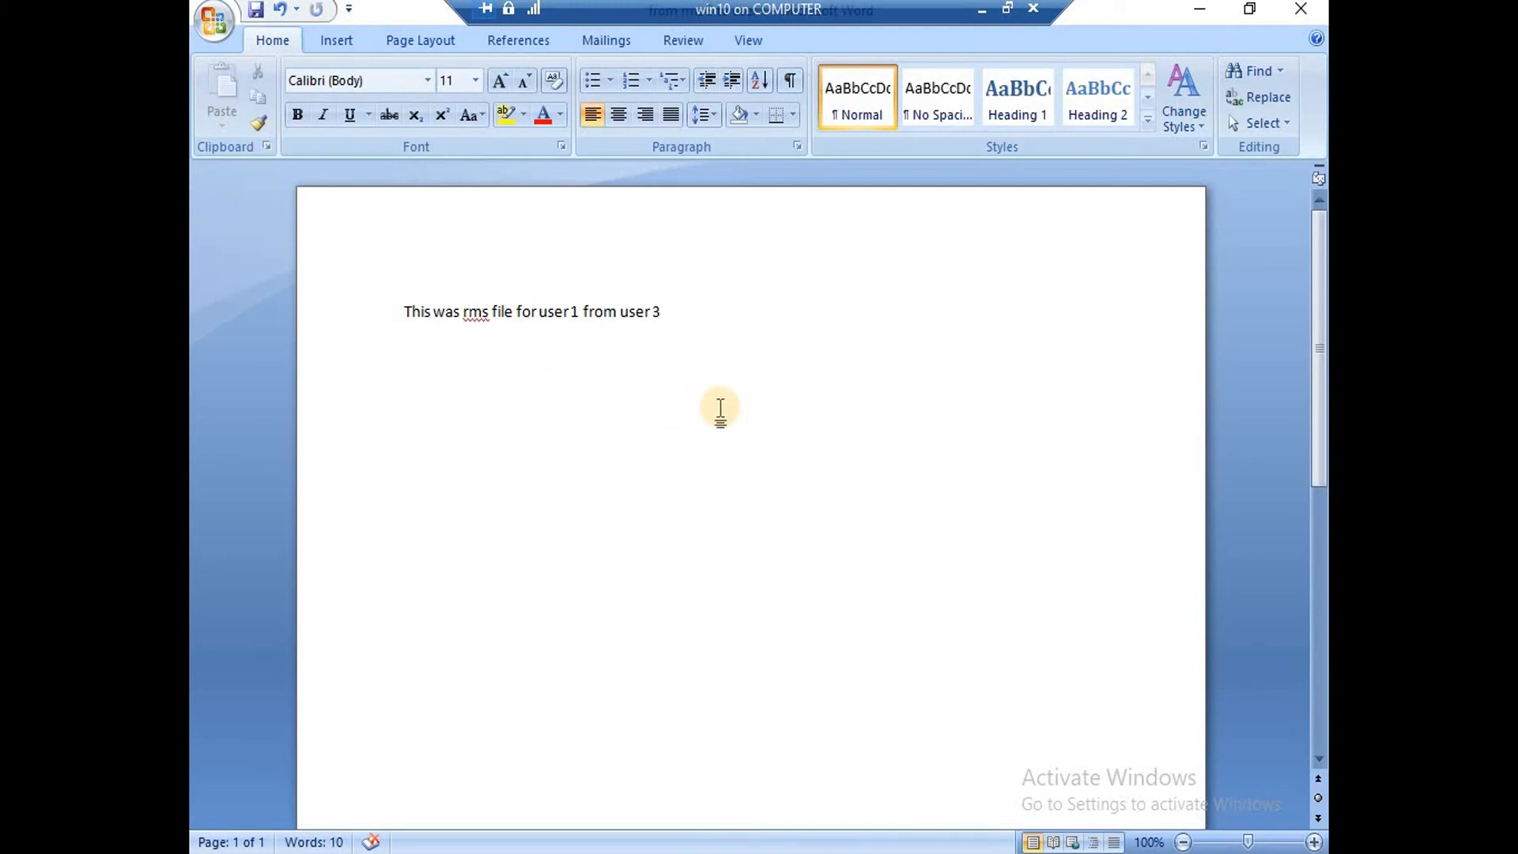
{"action": "left_click", "coordinate": [210, 24]}
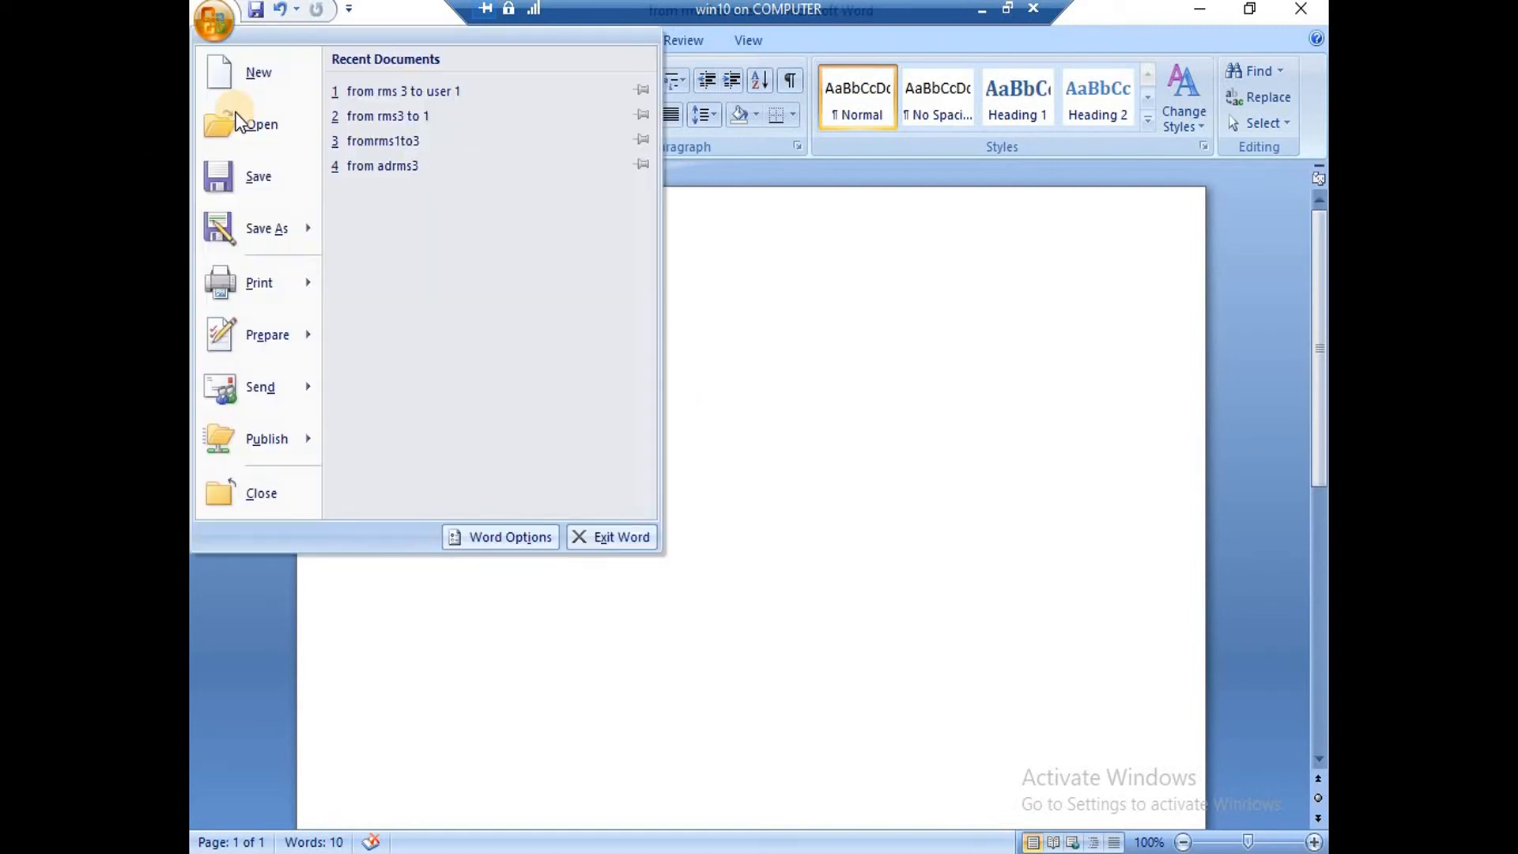
Choose Prepare > Restrict Permission > Restricted Access for the document.
{"action": "left_click", "coordinate": [312, 338]}
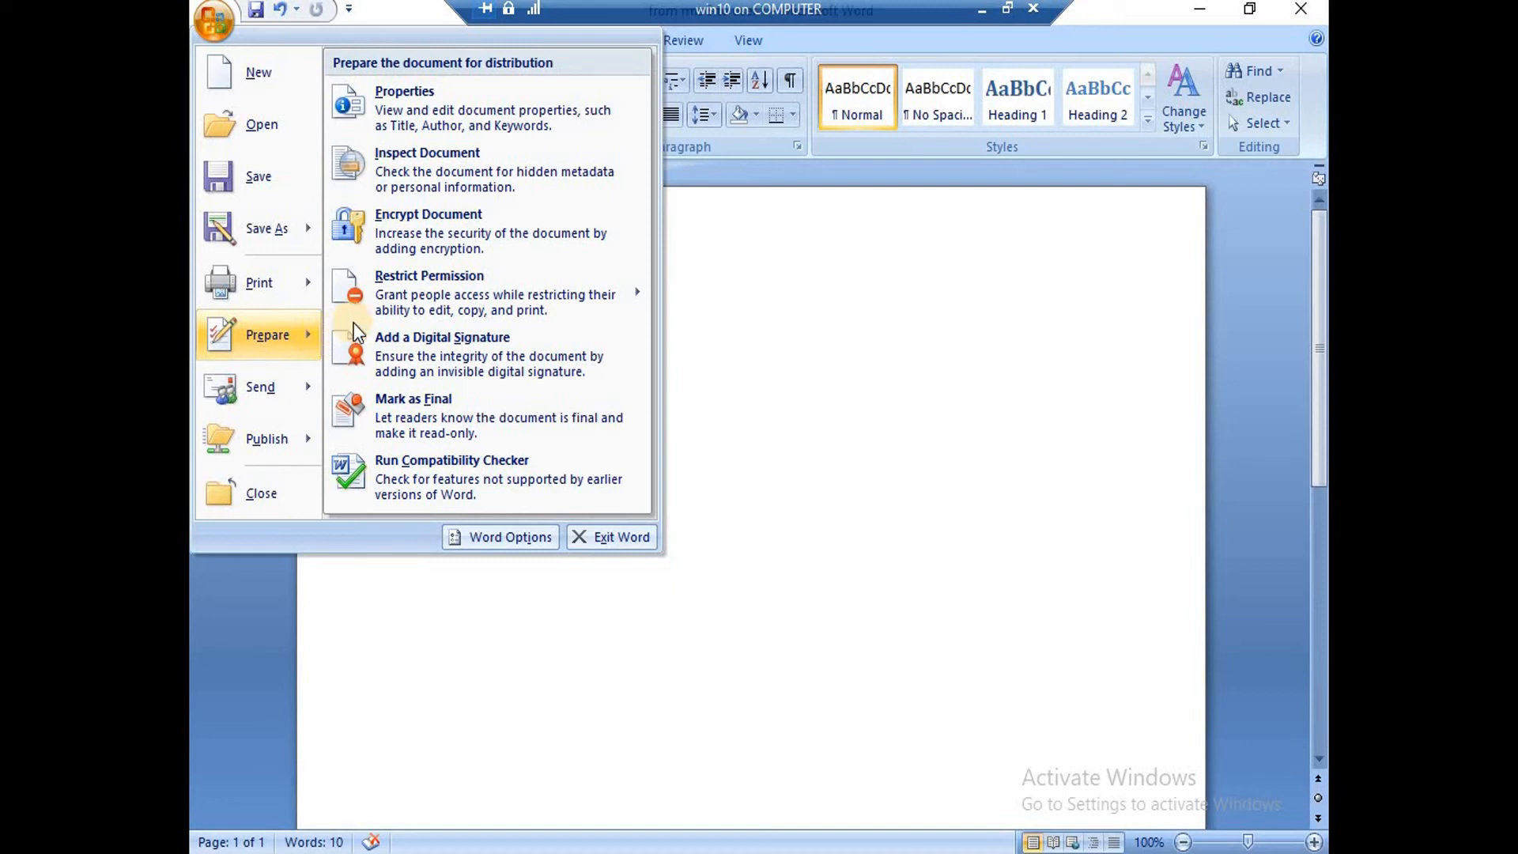
{"action": "mouse_move", "coordinate": [413, 292]}
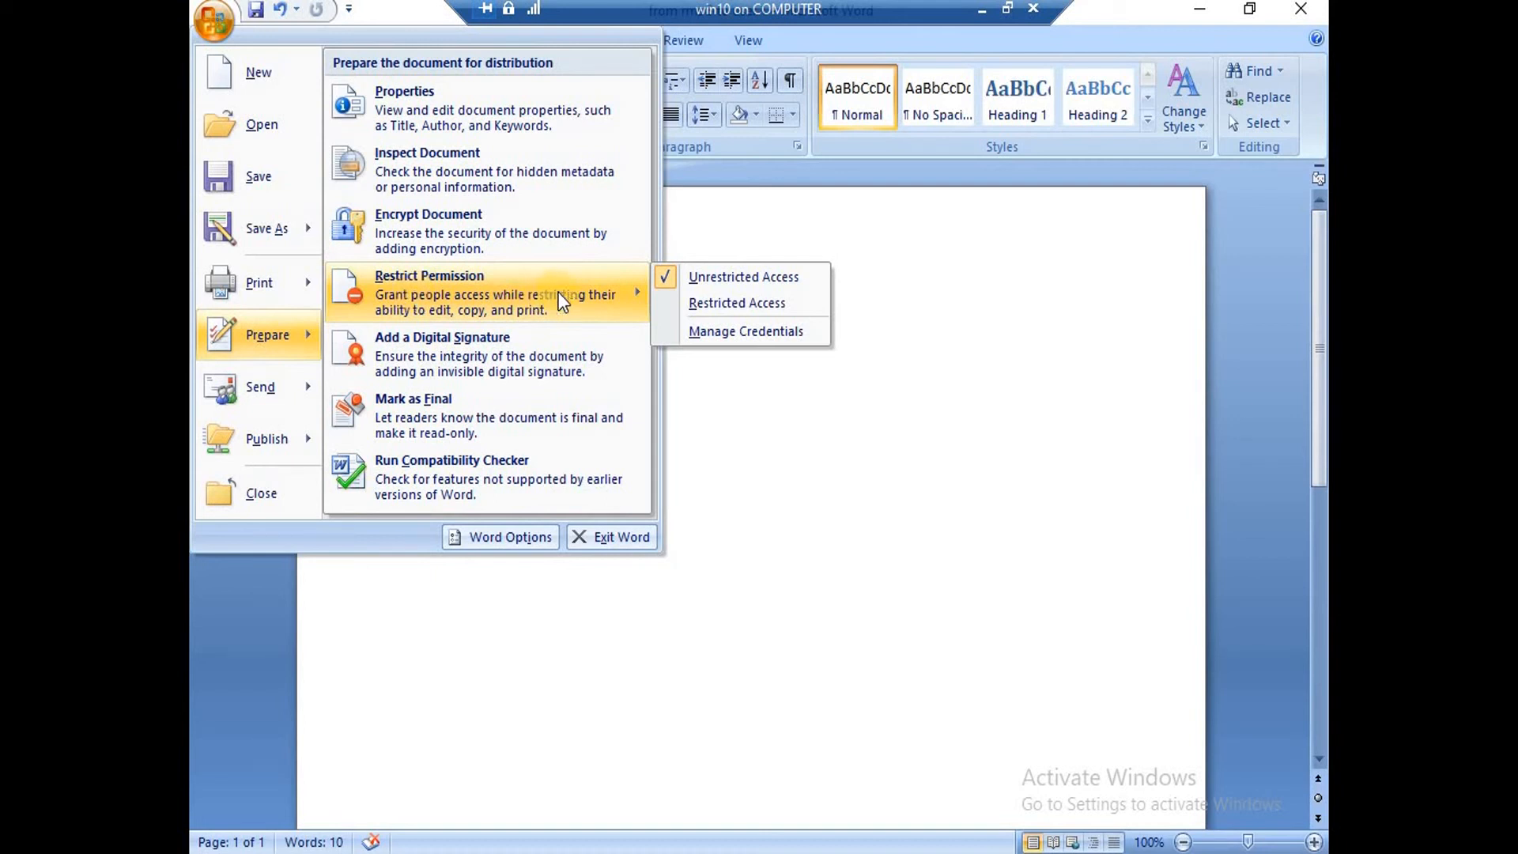
{"action": "left_click", "coordinate": [728, 305]}
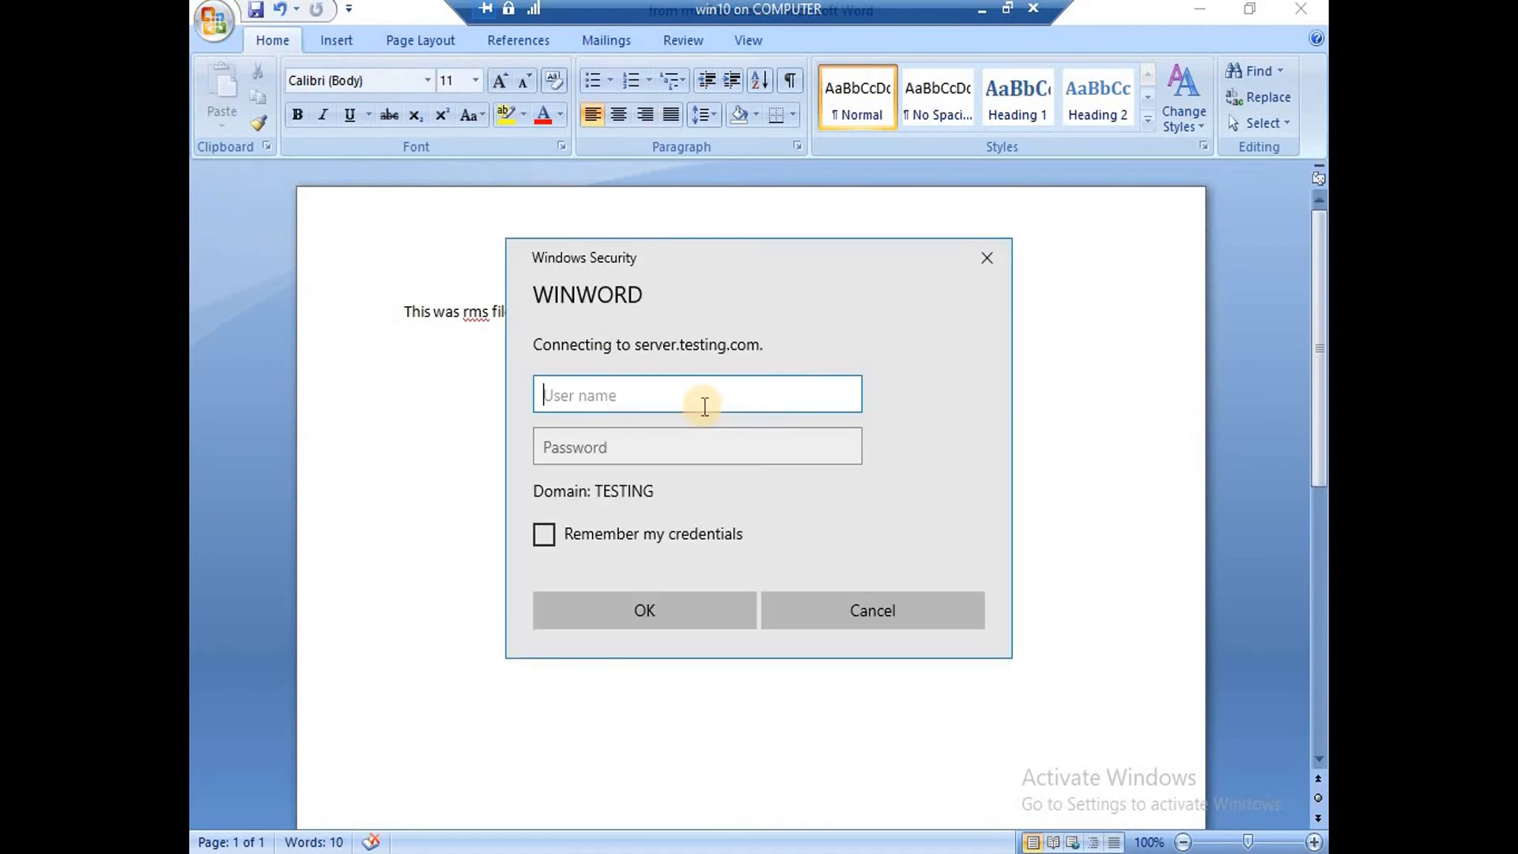
Sign in to server.testing.com with the rms3 account's e-mail and password.
{"action": "left_click_drag", "start_coordinate": [647, 258], "coordinate": [707, 253]}
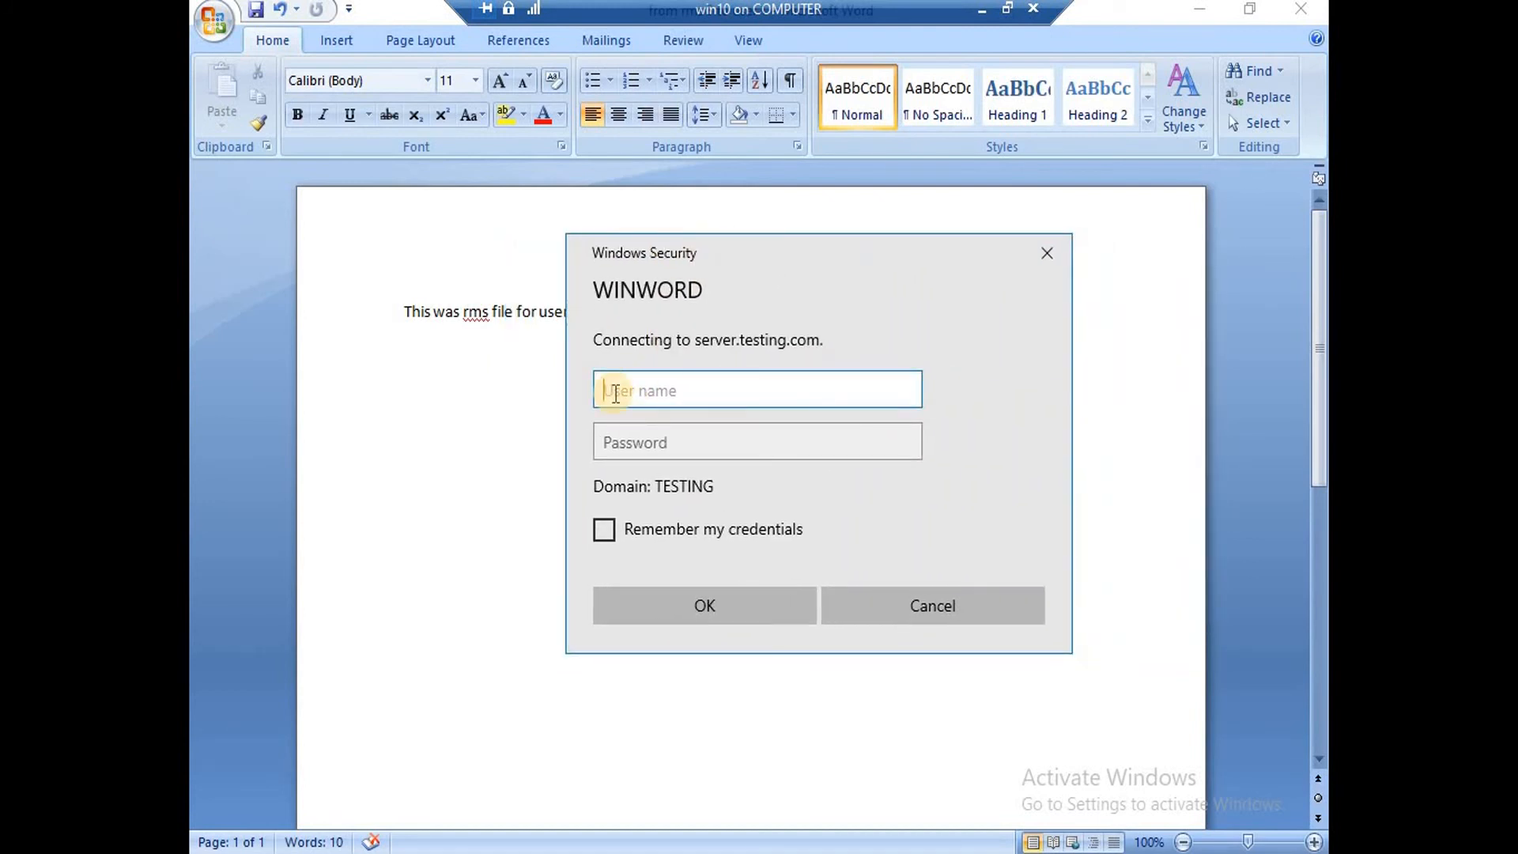
{"action": "type", "text": "rms3@testing.com"}
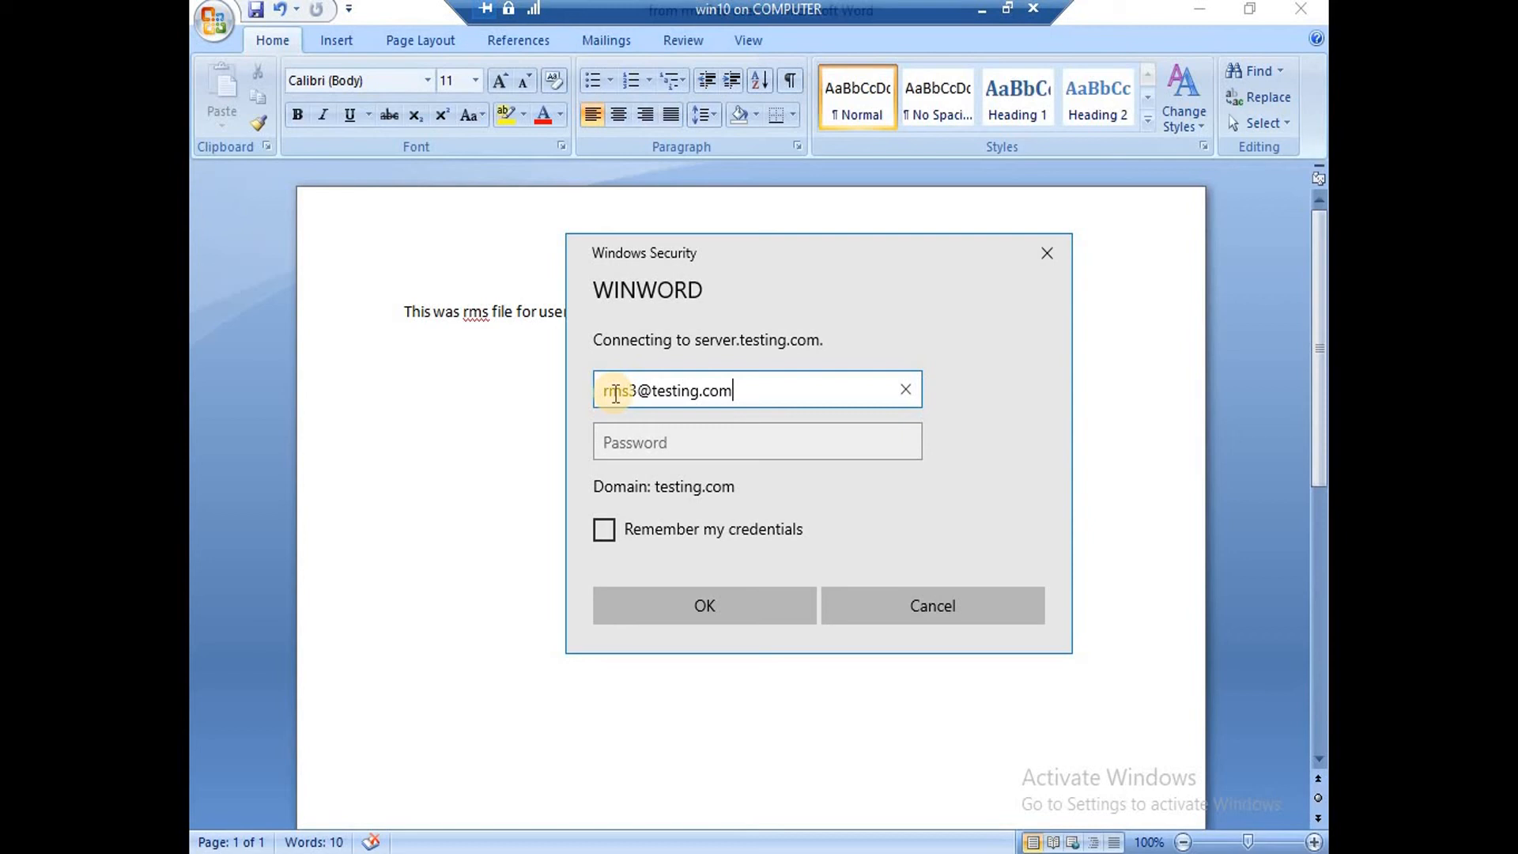
{"action": "key", "text": "Tab"}
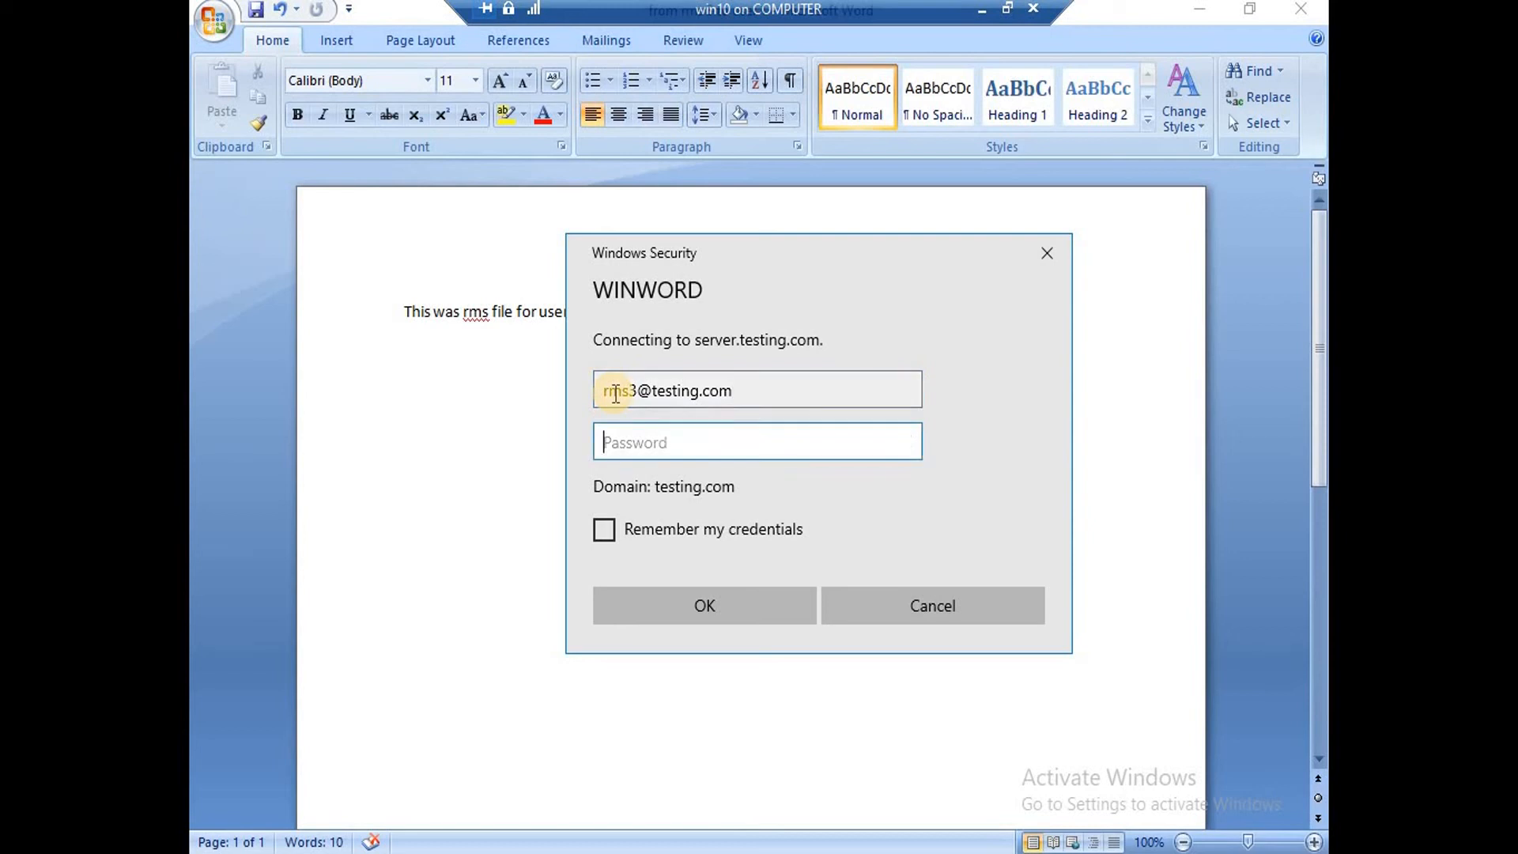
{"action": "type", "text": "********"}
{"action": "key", "text": "Return"}
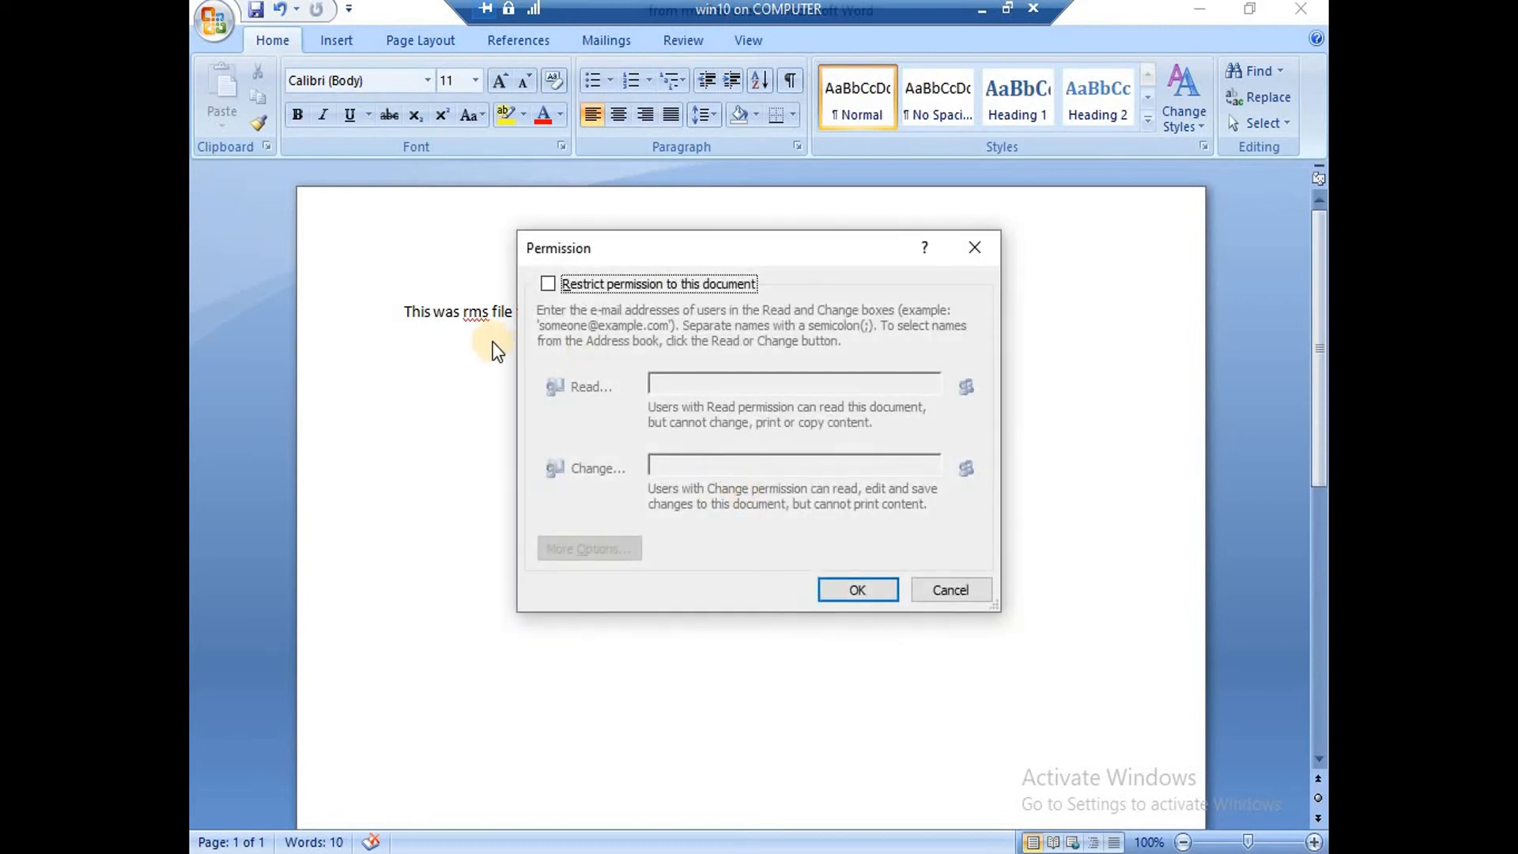
Turn on restriction and grant rms1 Read access, then open More Options.
{"action": "left_click", "coordinate": [548, 284]}
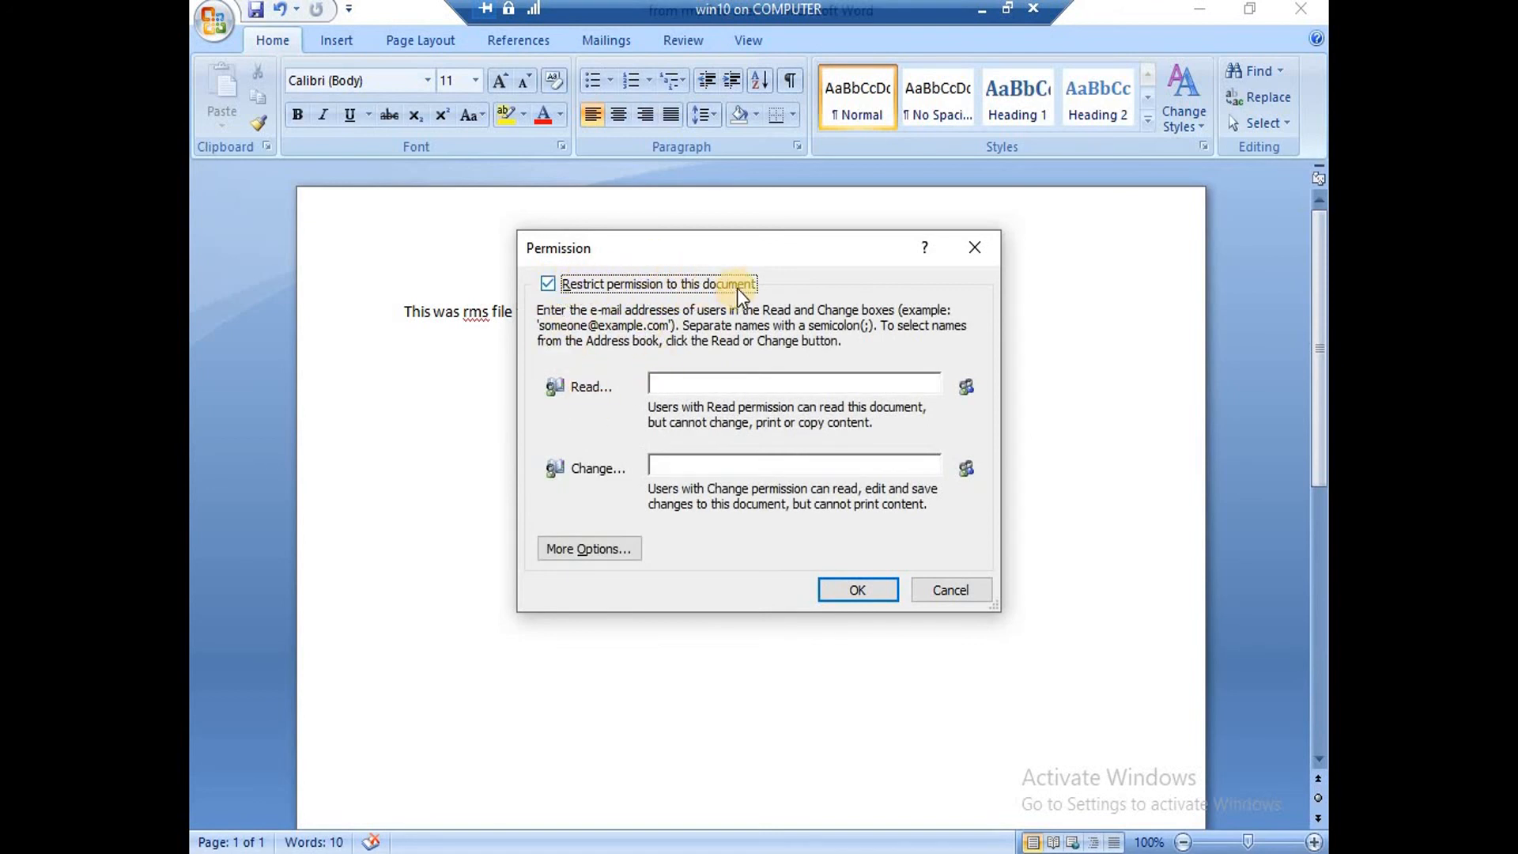
{"action": "left_click_drag", "start_coordinate": [749, 261], "coordinate": [653, 402]}
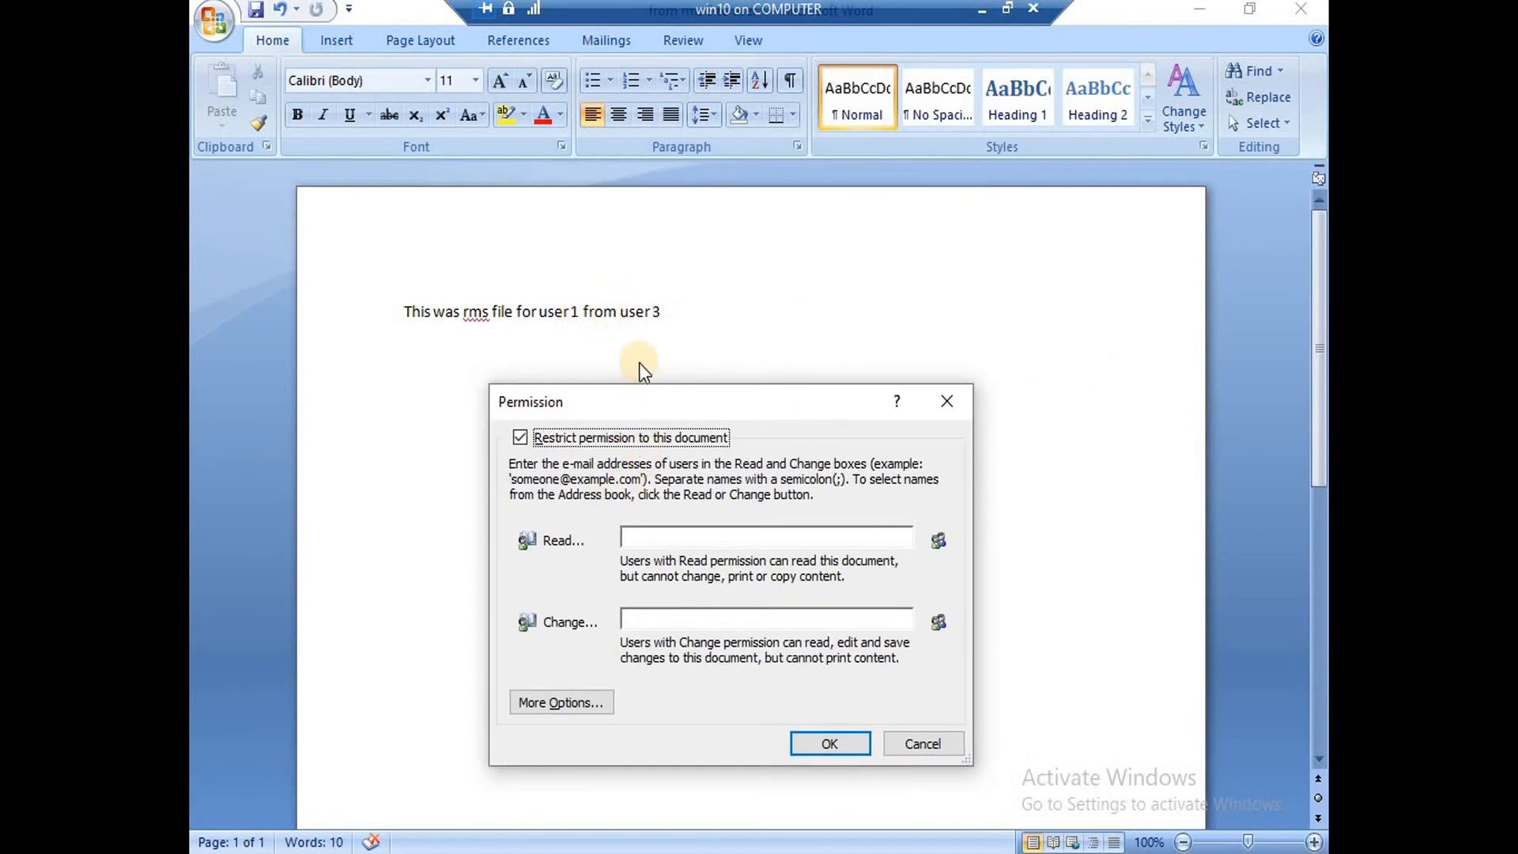
{"action": "left_click_drag", "start_coordinate": [637, 408], "coordinate": [672, 215]}
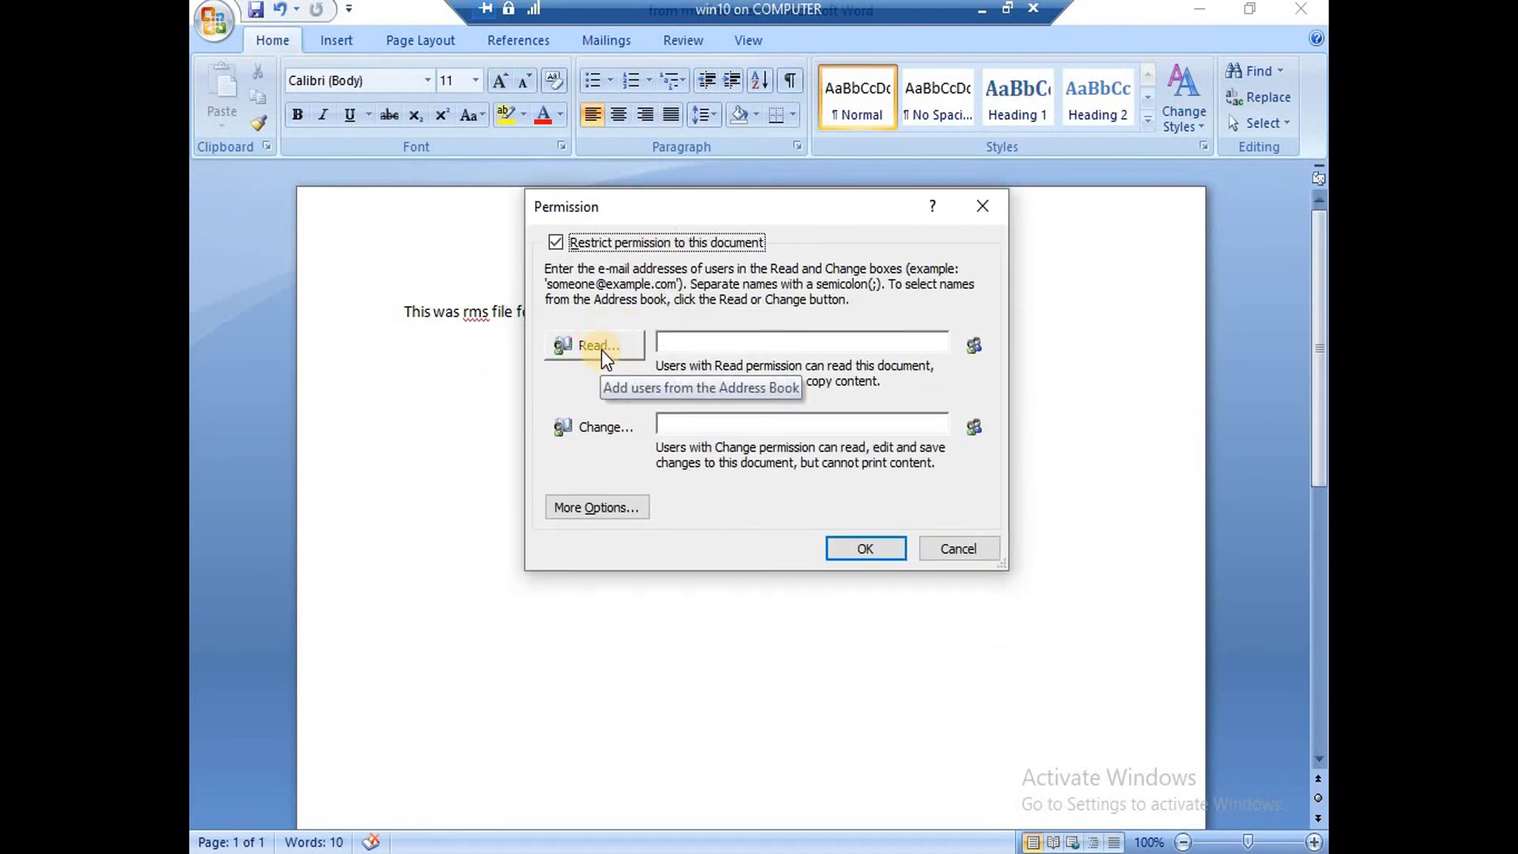
{"action": "left_click", "coordinate": [603, 352]}
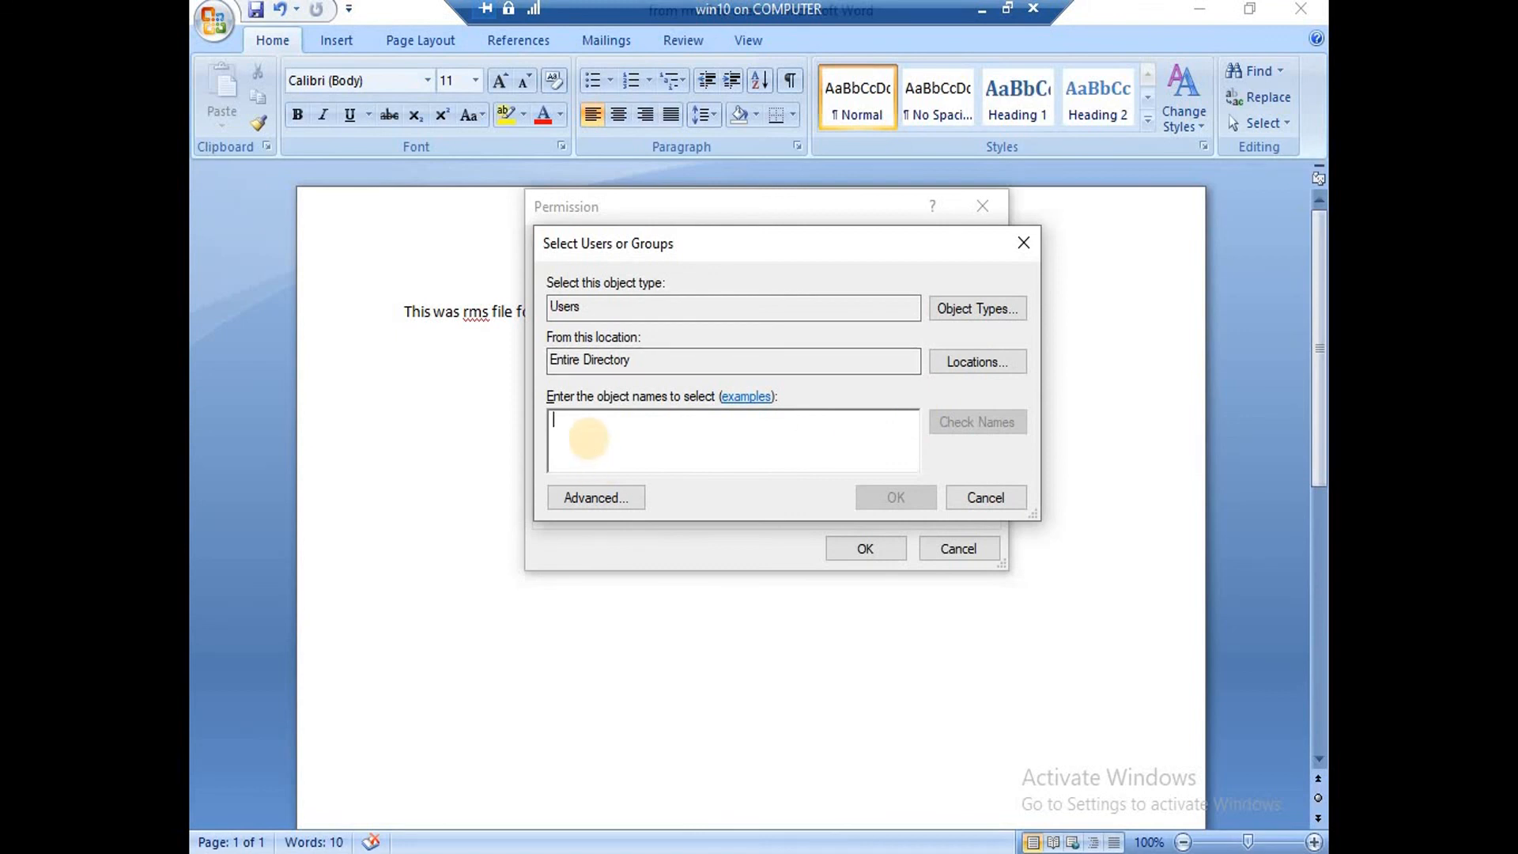
{"action": "type", "text": "rms1"}
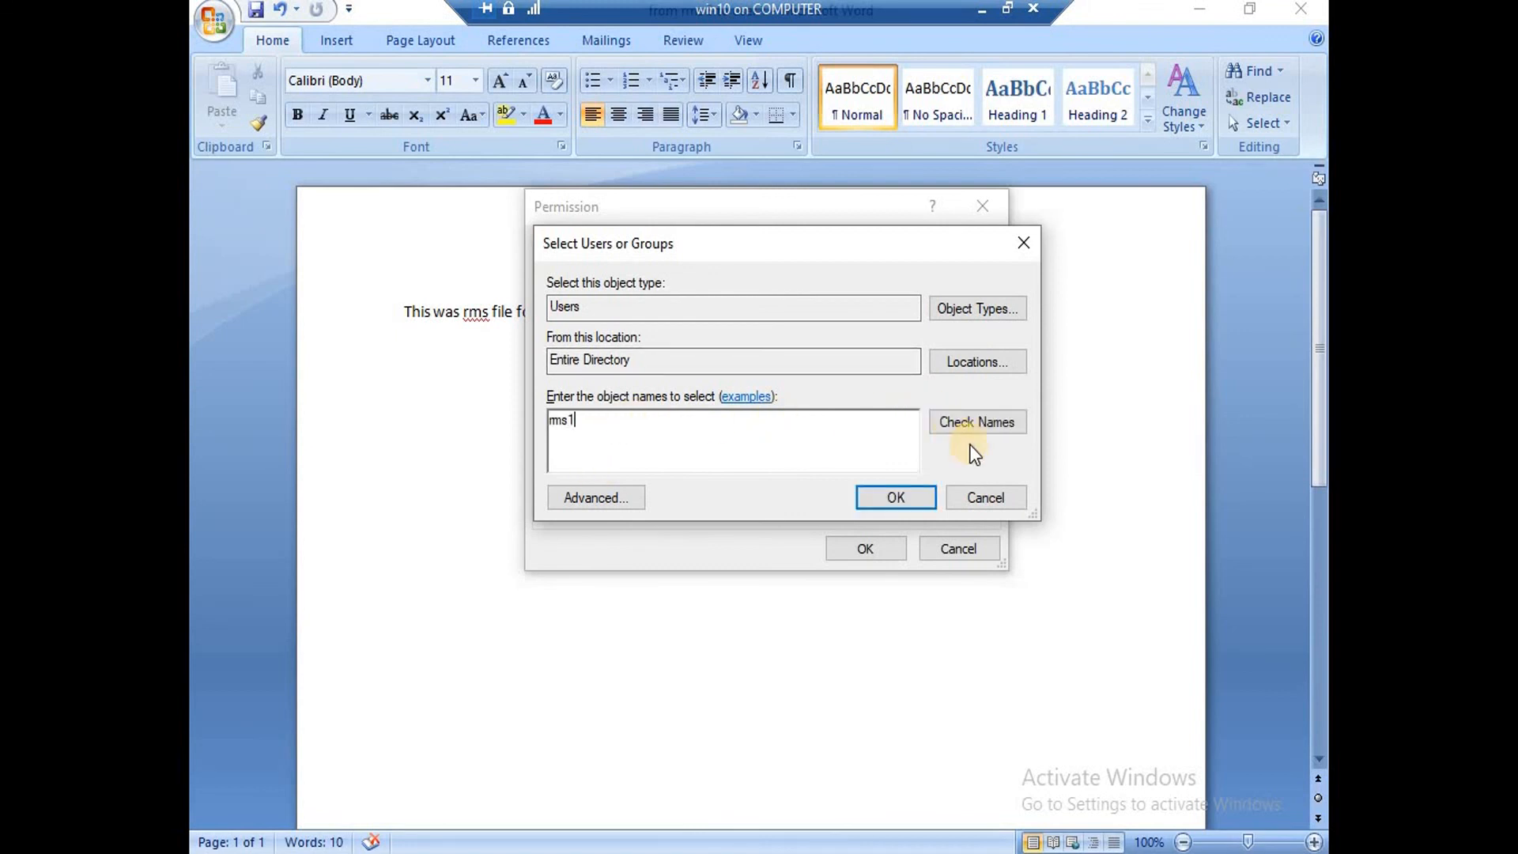
{"action": "left_click", "coordinate": [976, 419]}
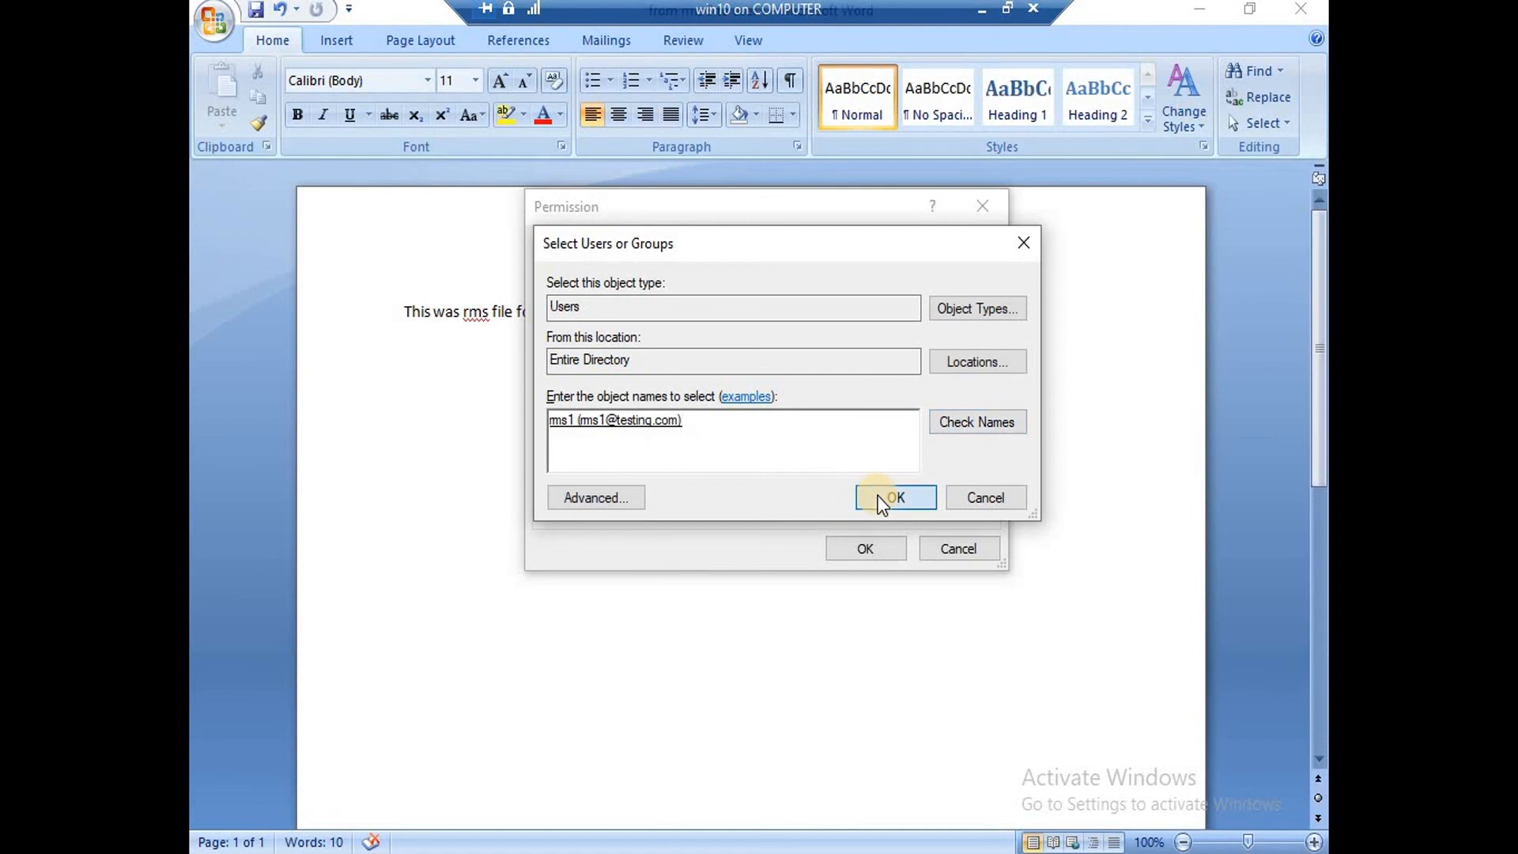
{"action": "left_click", "coordinate": [879, 497]}
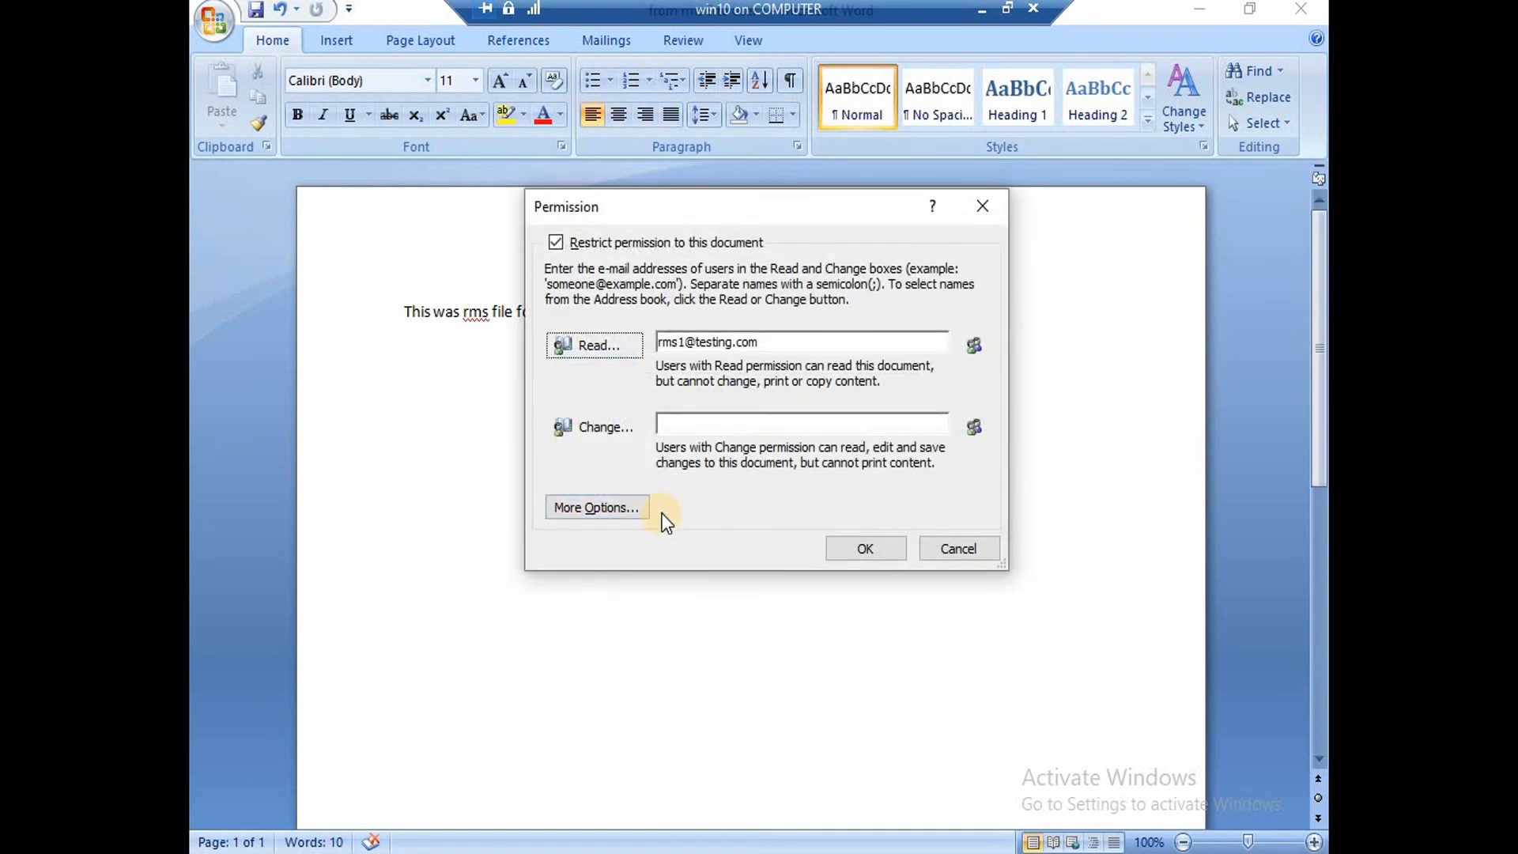
{"action": "left_click", "coordinate": [575, 508]}
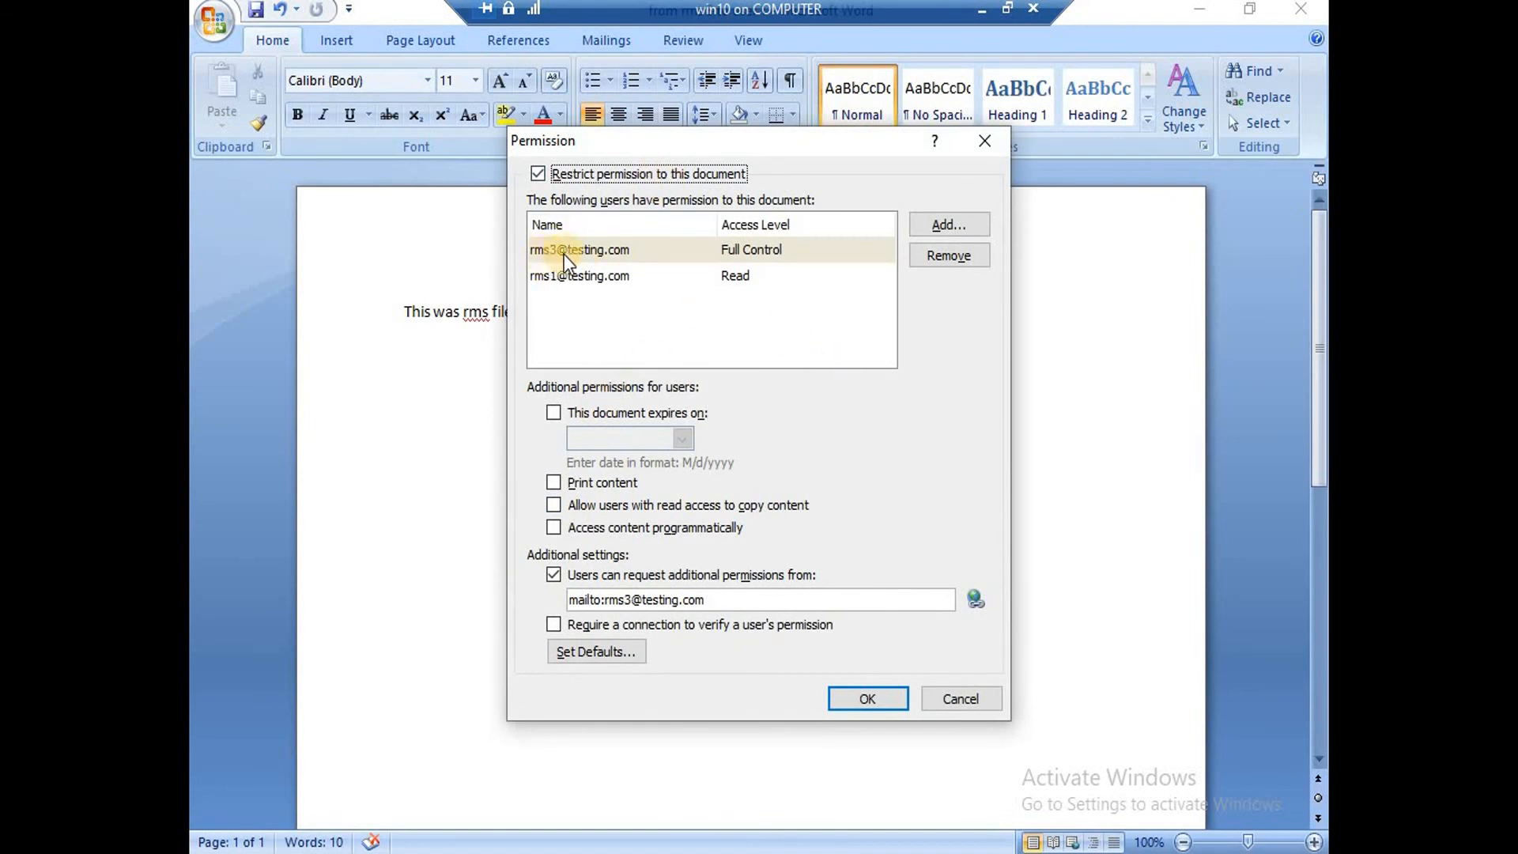
Apply the restrictions with rms3 Full Control, no expiry date and printing disallowed.
{"action": "left_click", "coordinate": [770, 252]}
{"action": "left_click", "coordinate": [554, 413]}
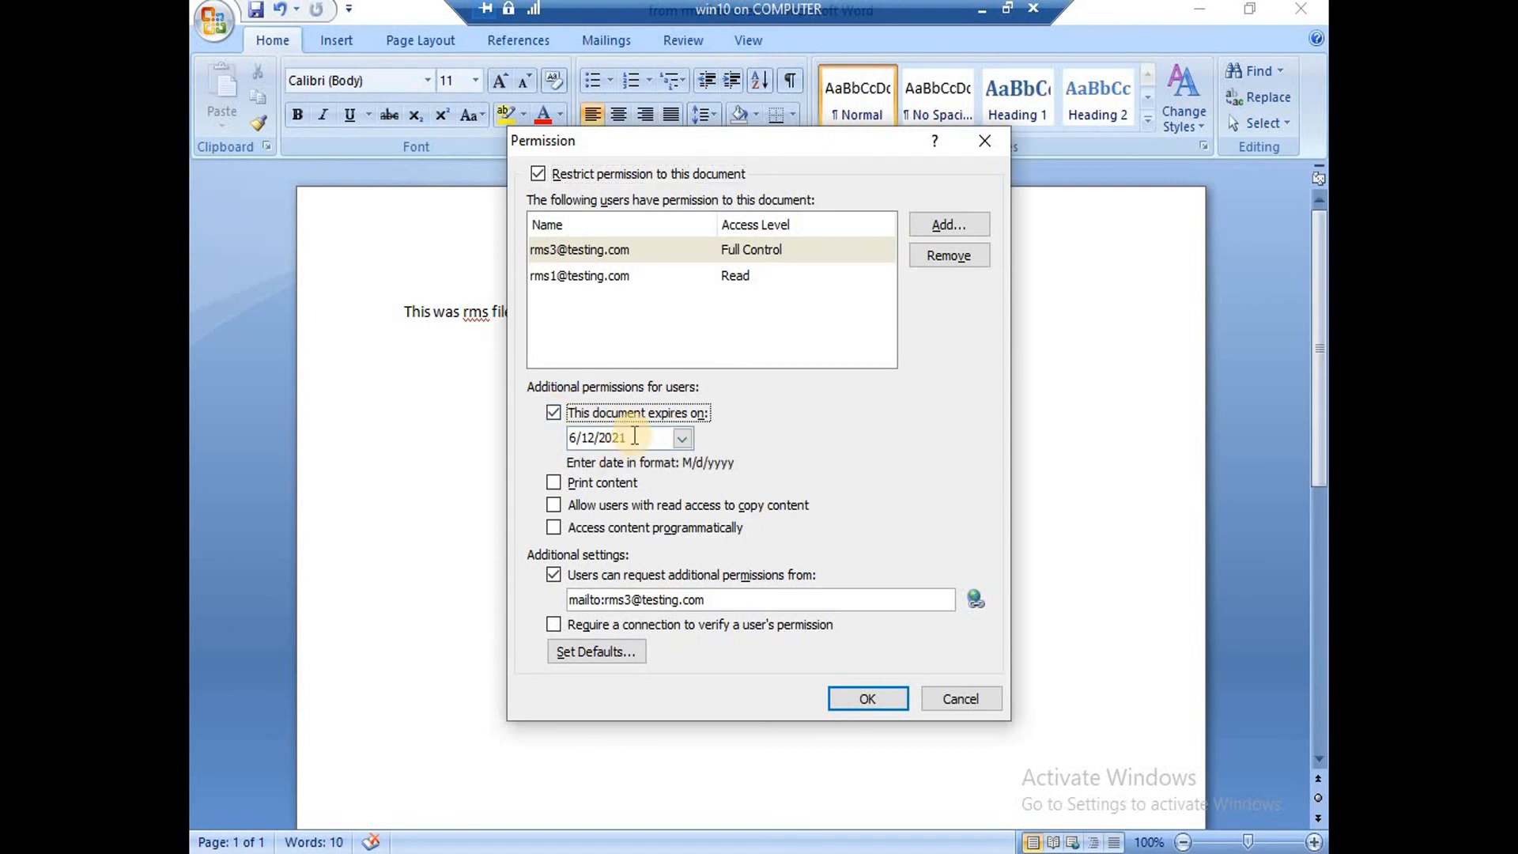
{"action": "left_click", "coordinate": [555, 414]}
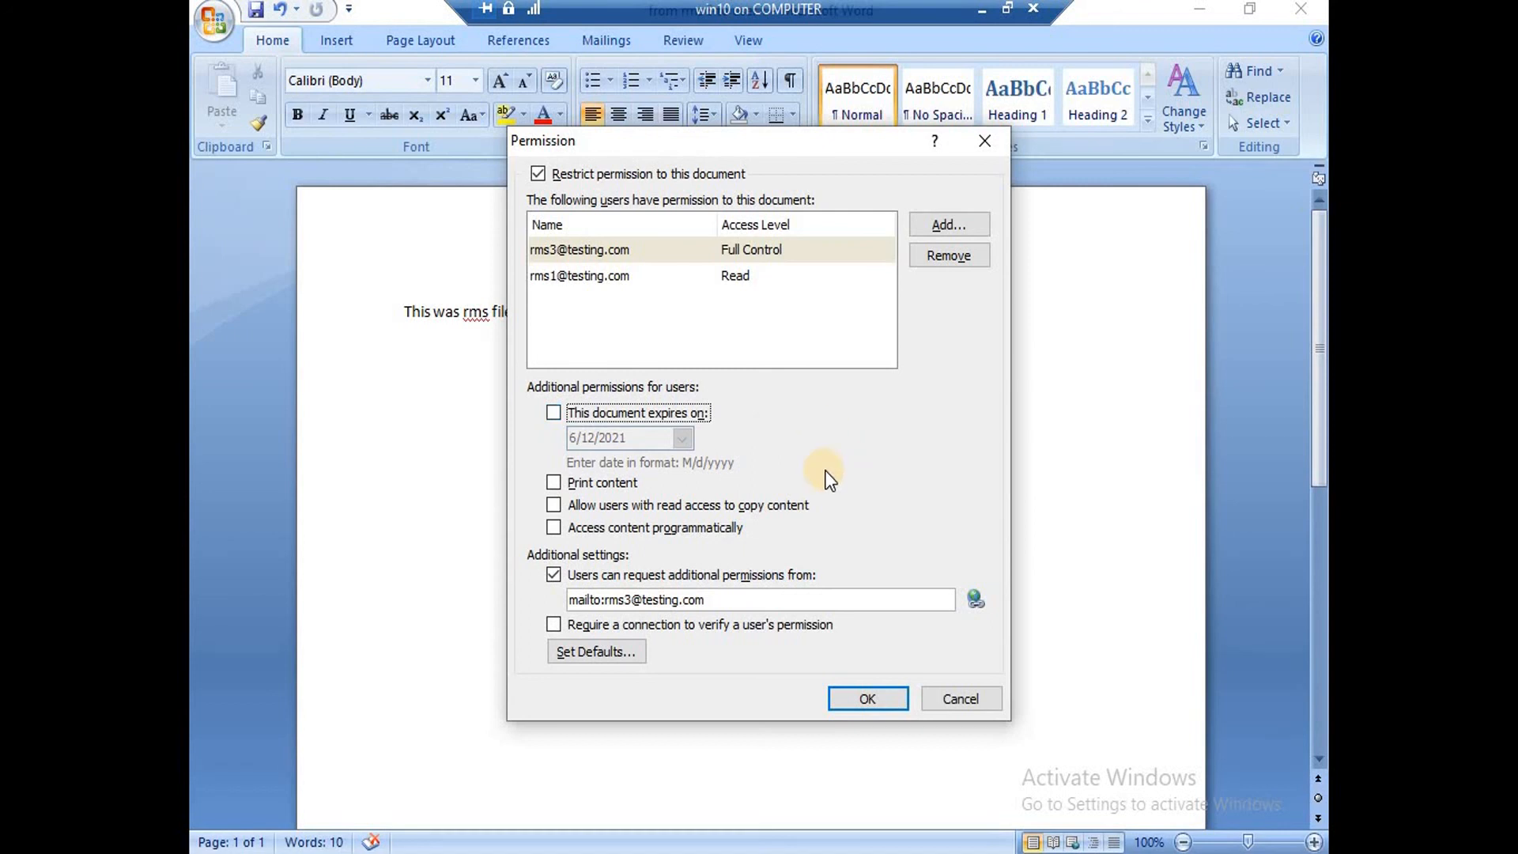
{"action": "left_click", "coordinate": [553, 485]}
{"action": "left_click", "coordinate": [879, 699]}
{"action": "left_click", "coordinate": [878, 699]}
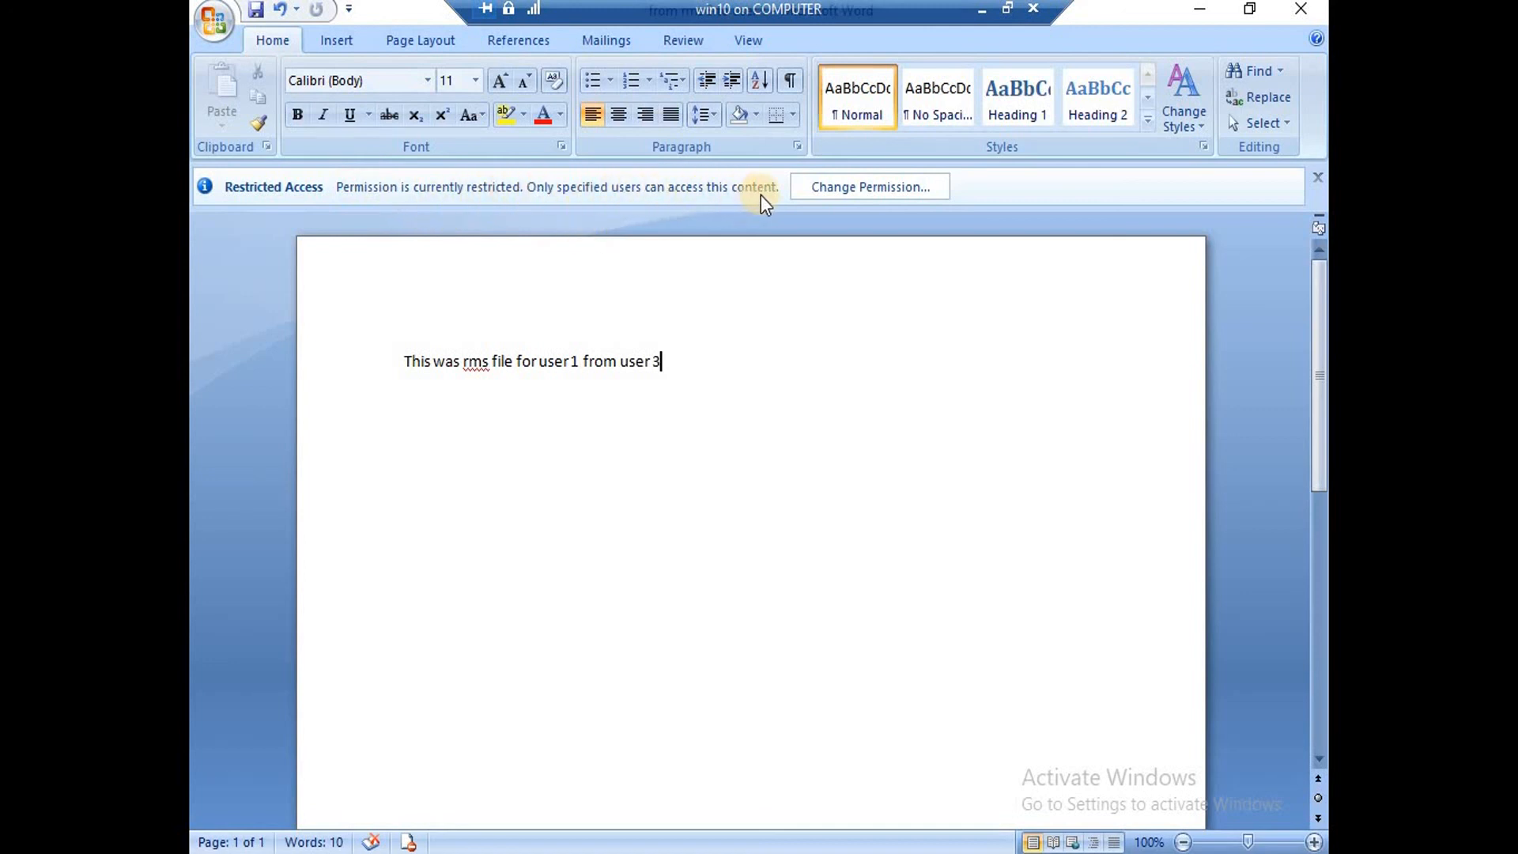
Review the permissions without changes, then close Word and the restricted document.
{"action": "left_click", "coordinate": [905, 189]}
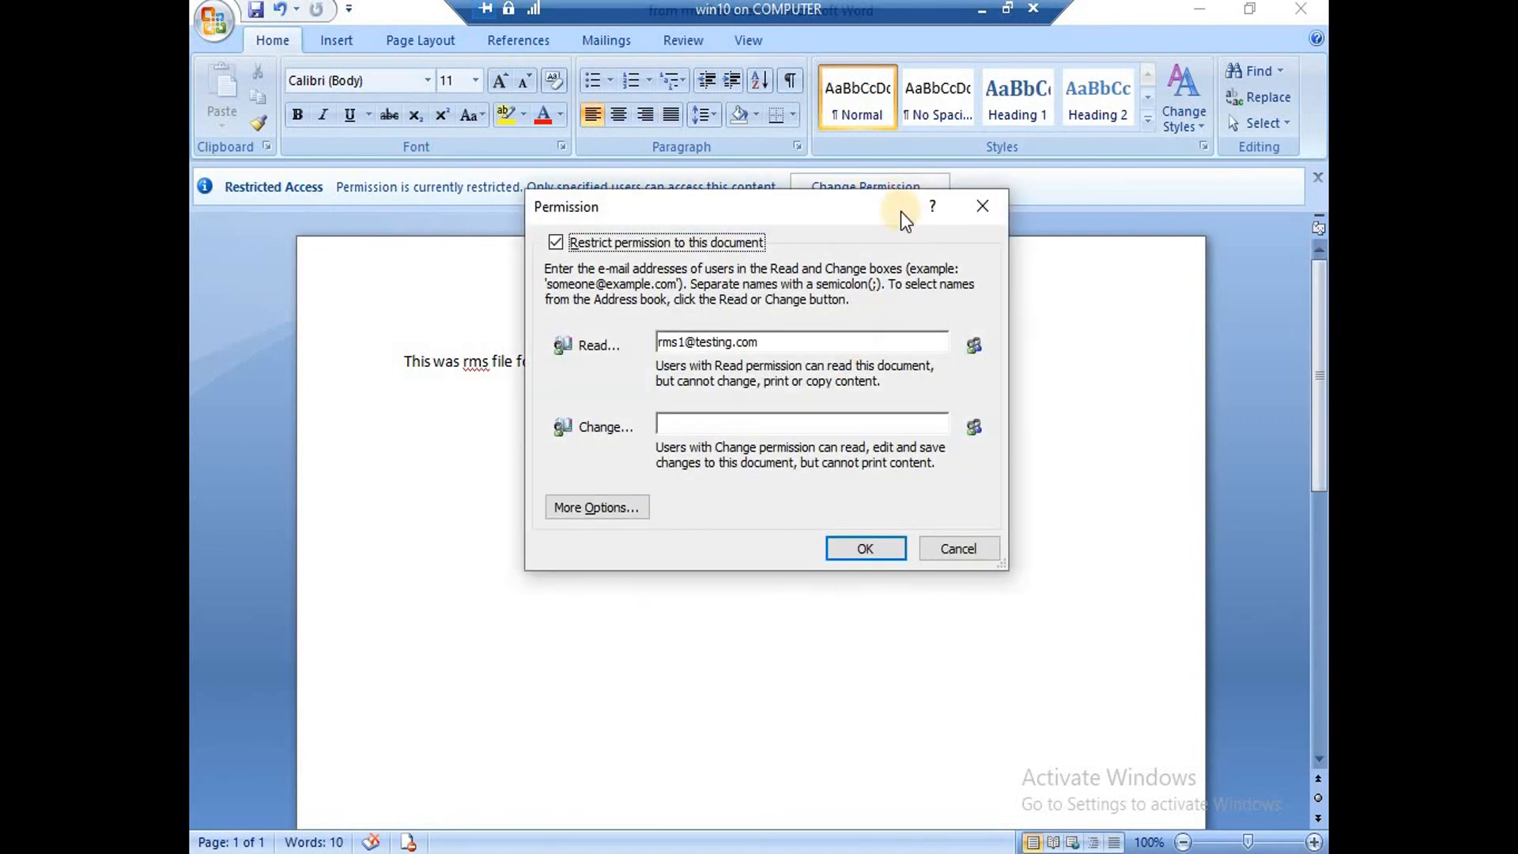
{"action": "left_click", "coordinate": [867, 547]}
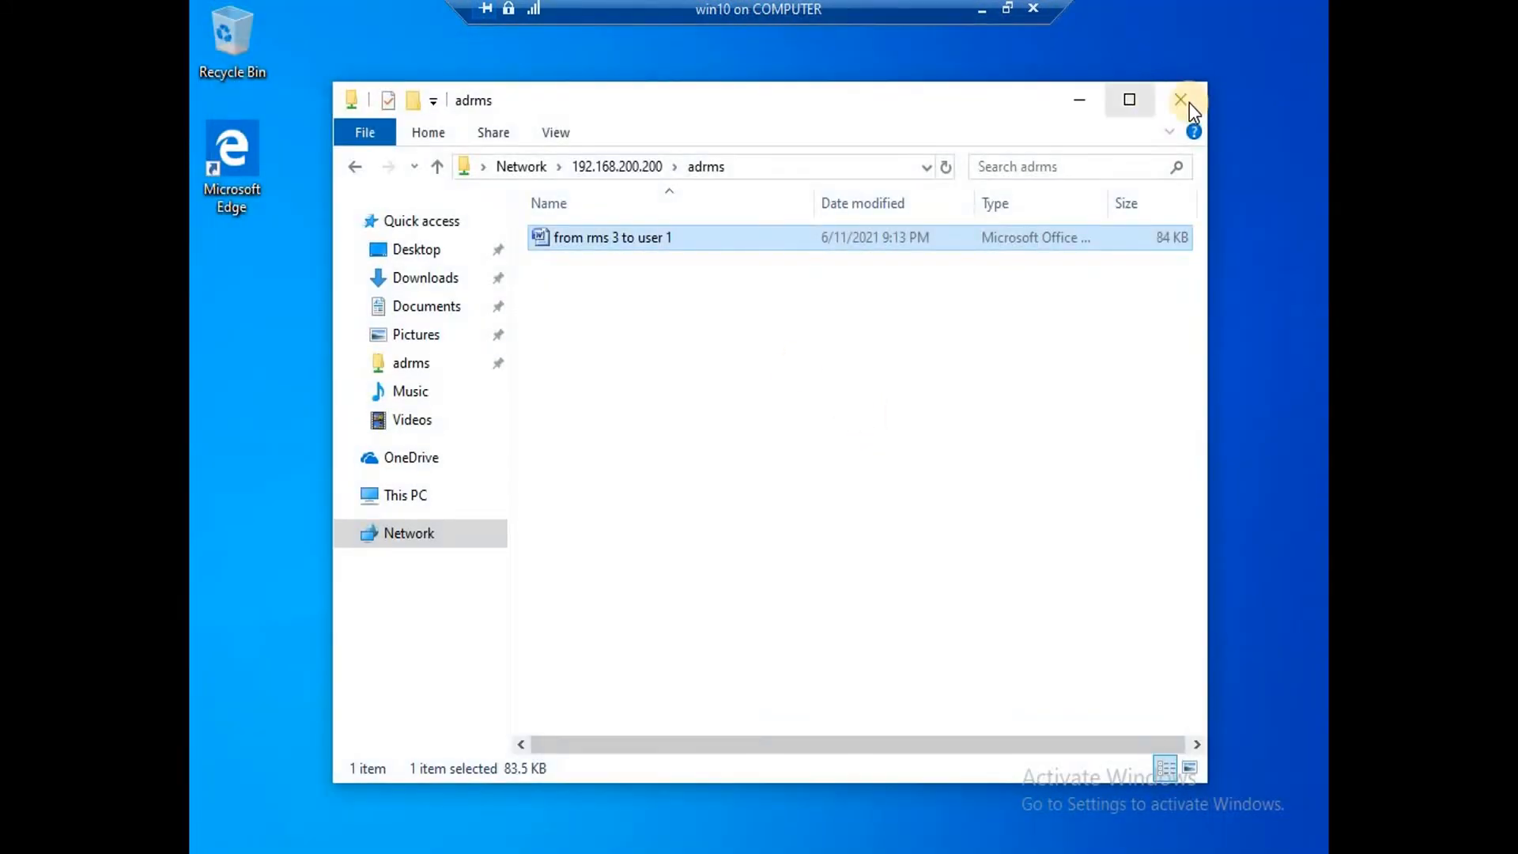
{"action": "left_click", "coordinate": [1187, 102]}
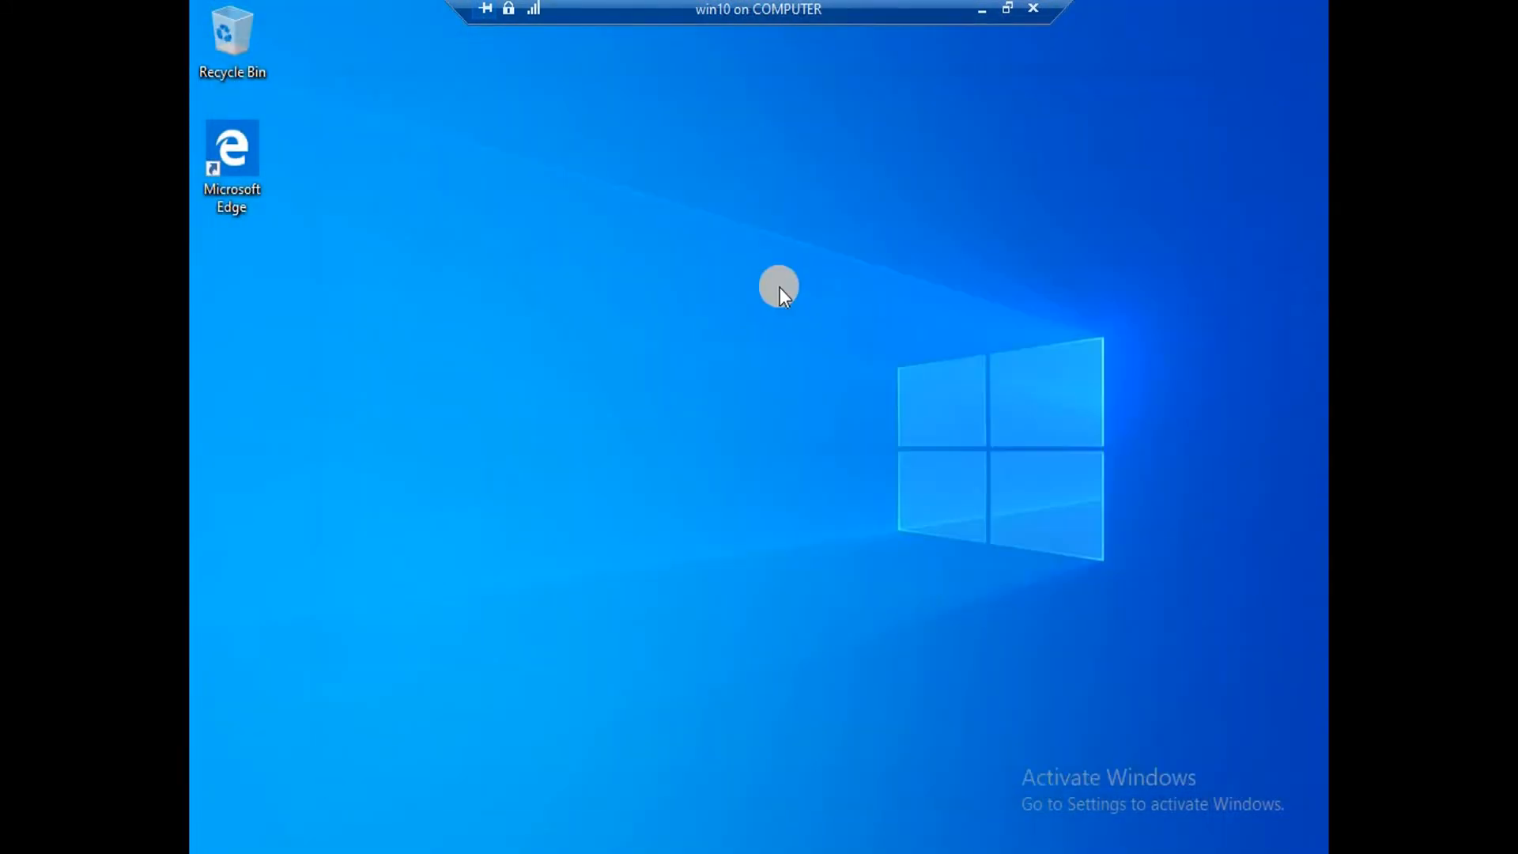
Launch cmd from the Run prompt and close it again with exit.
{"action": "key", "text": "super+r"}
{"action": "type", "text": "cmd"}
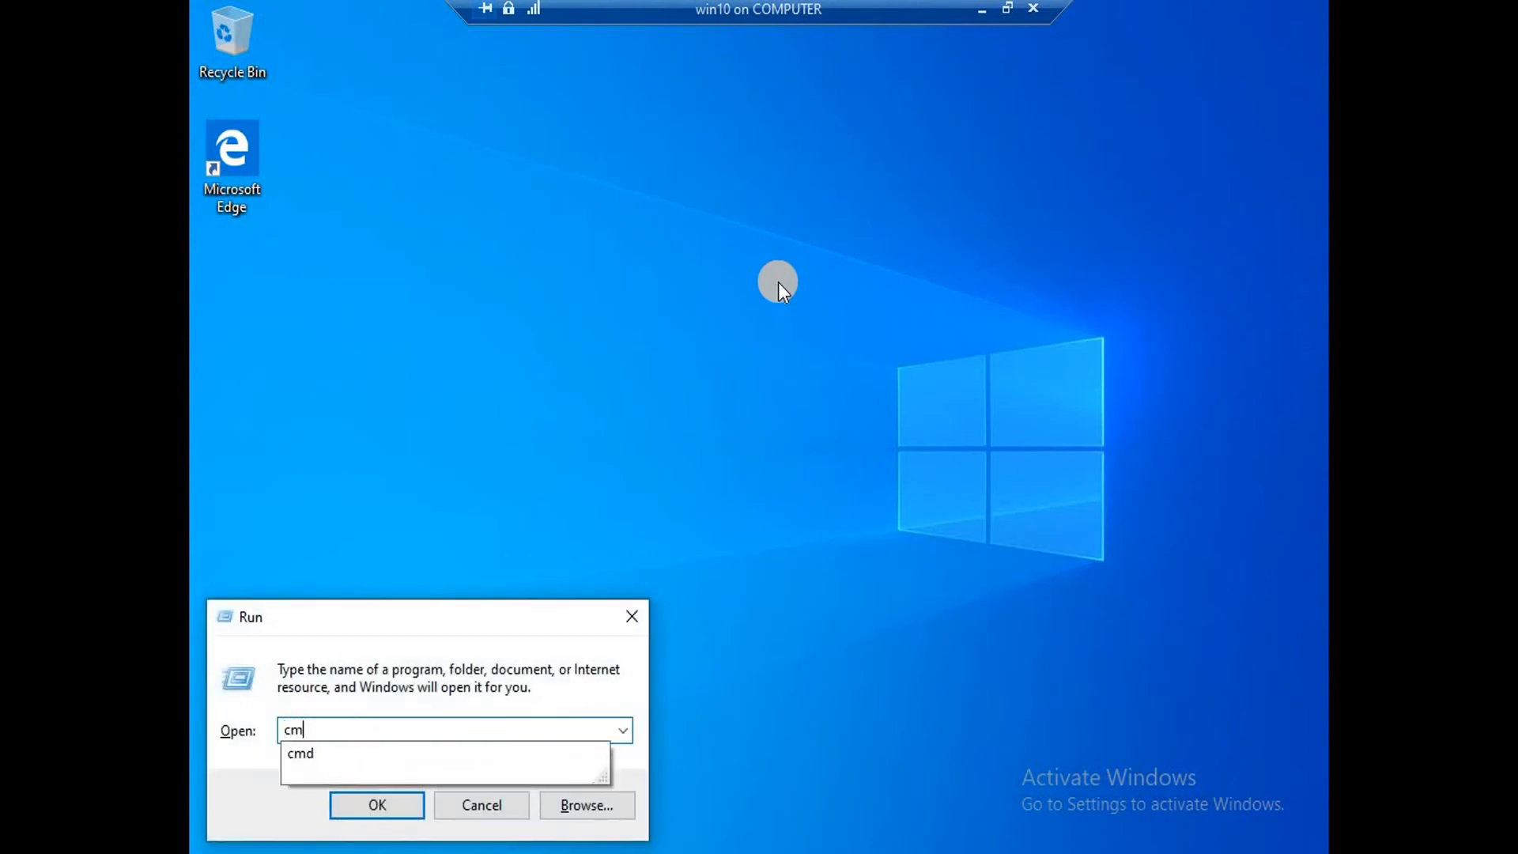
{"action": "key", "text": "Return"}
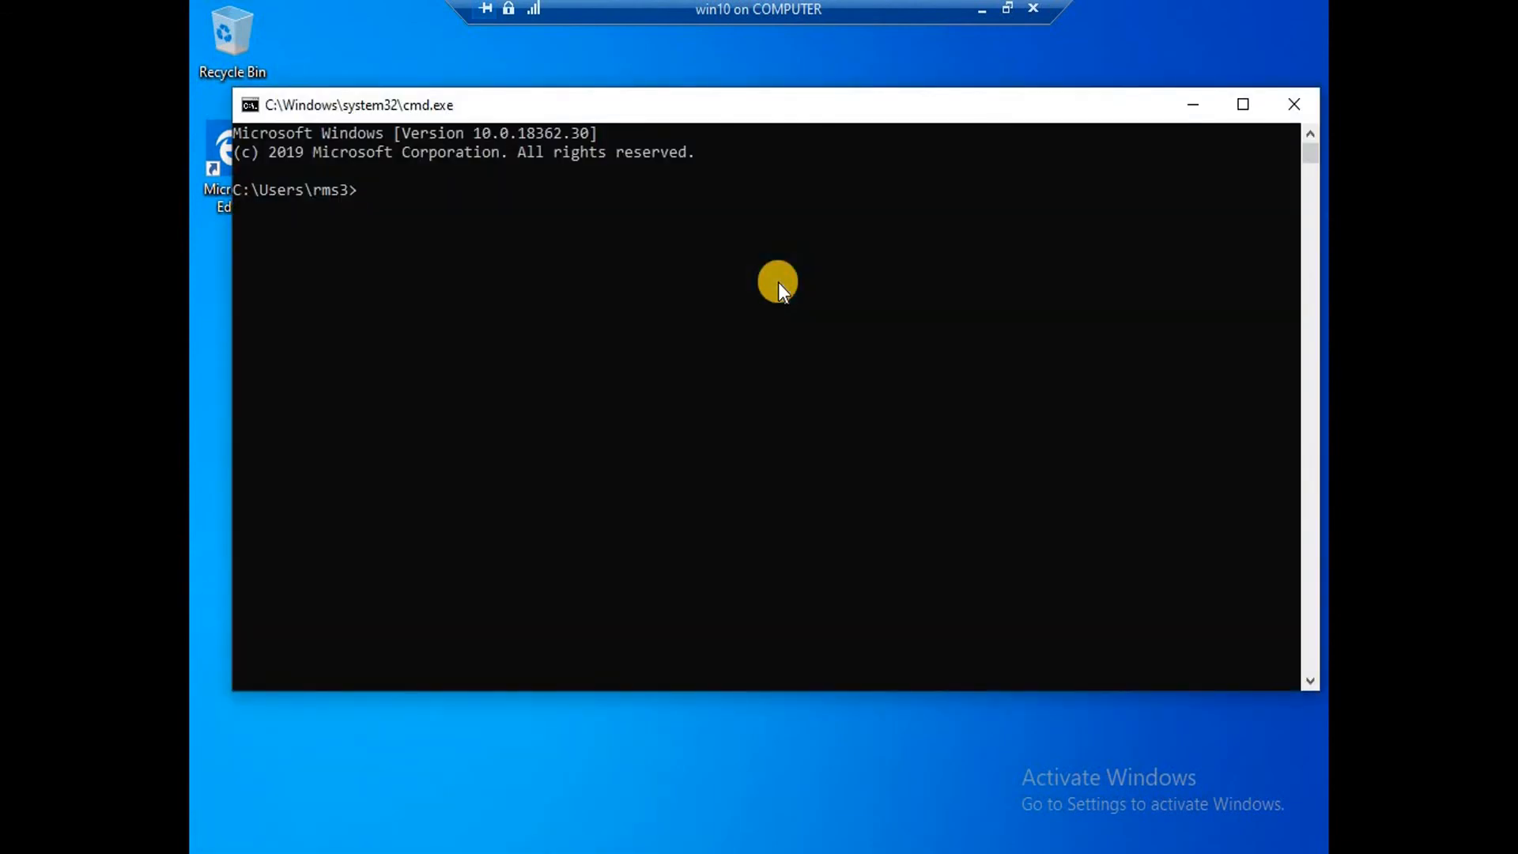
{"action": "type", "text": "exit"}
{"action": "key", "text": "Return"}
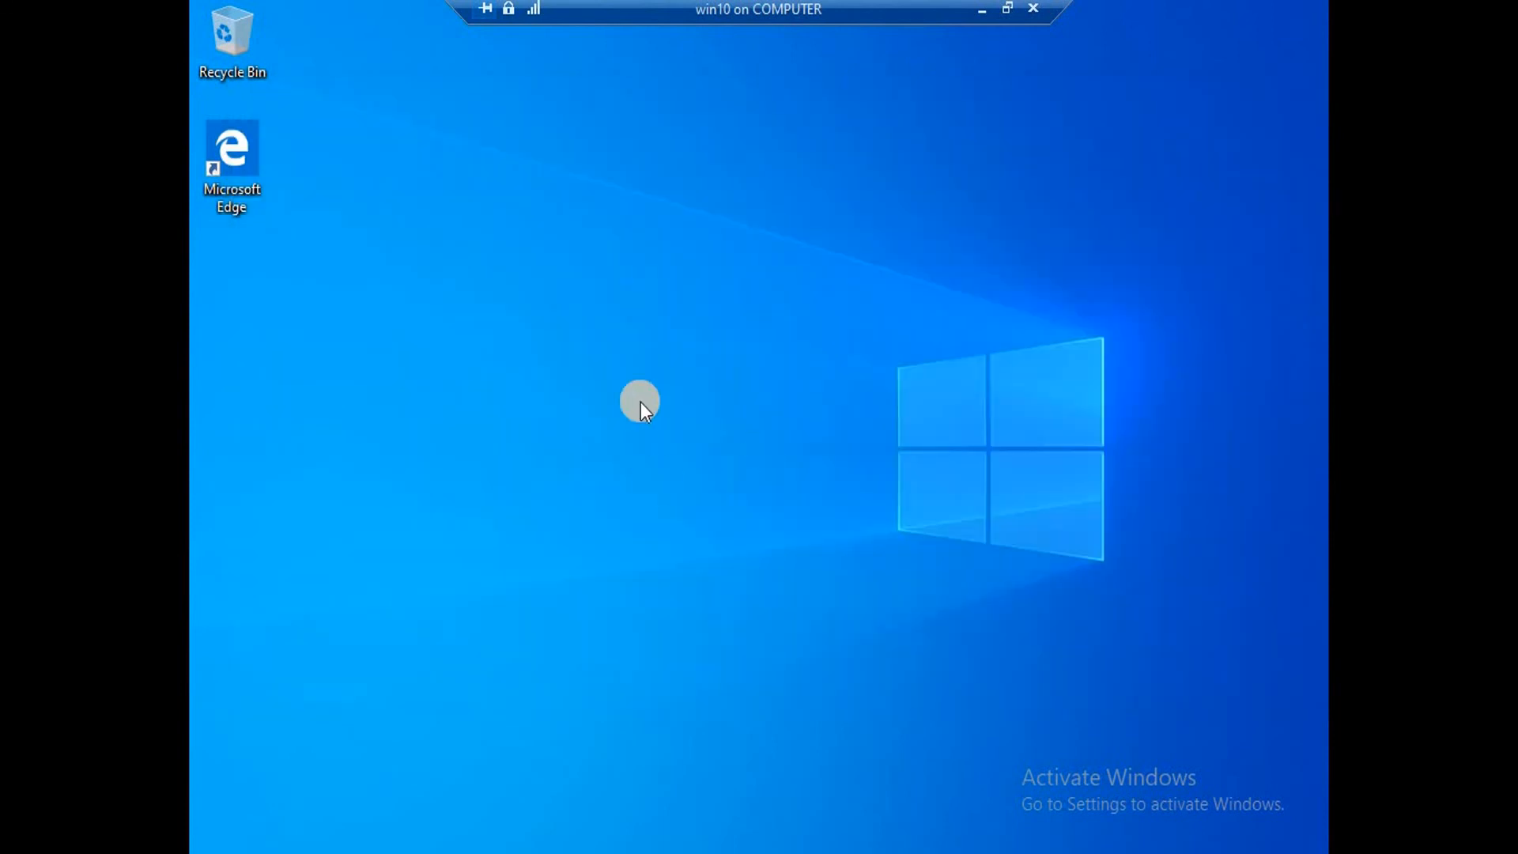
Sign out of Windows with logoff from Run, then restore the VM connection window.
{"action": "key", "text": "super+r"}
{"action": "type", "text": "log"}
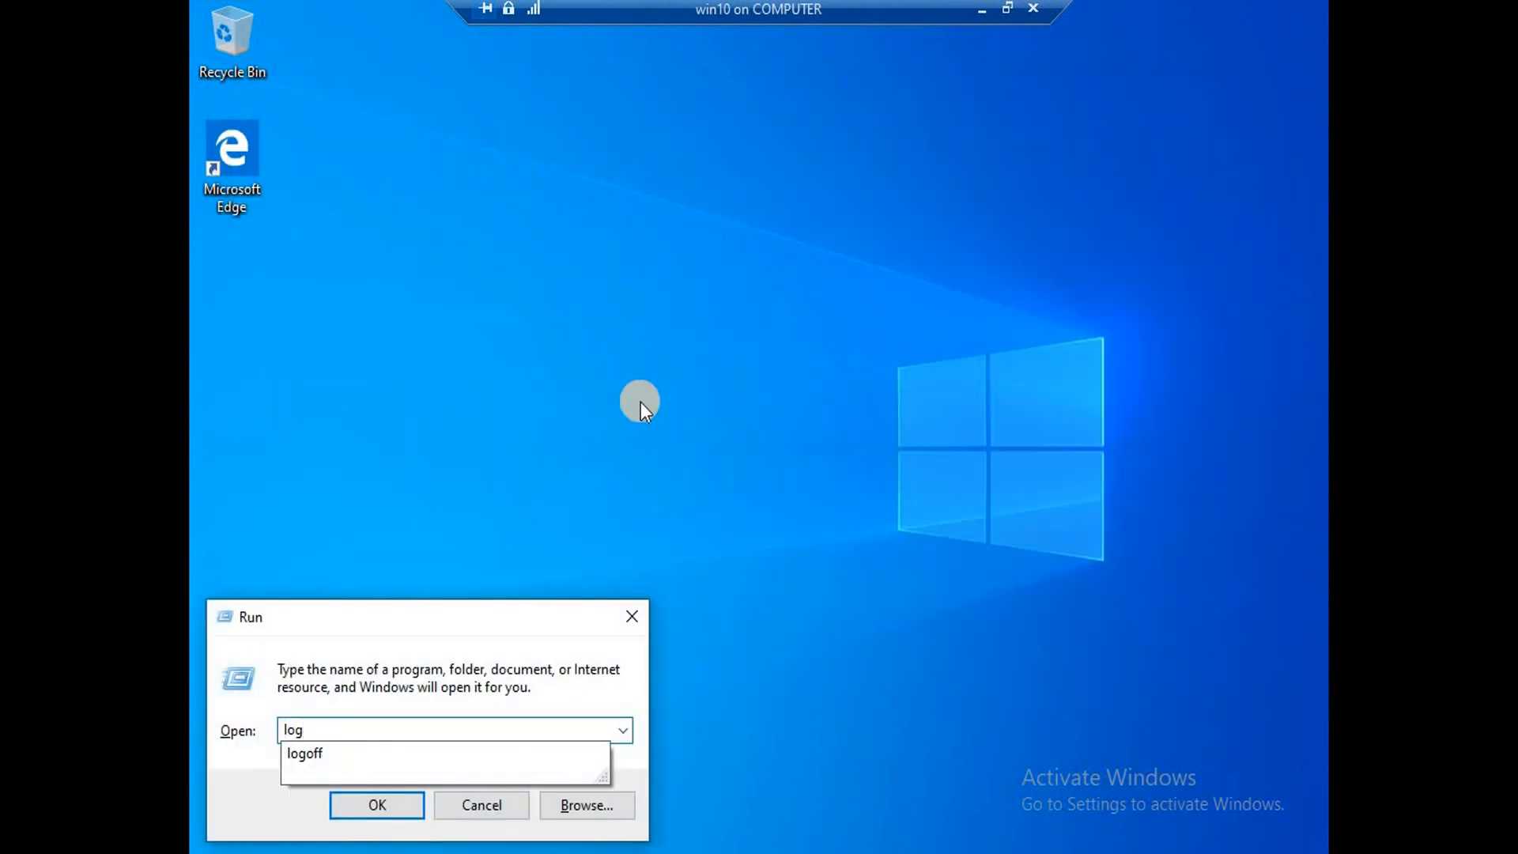
{"action": "key", "text": "Down"}
{"action": "key", "text": "Return"}
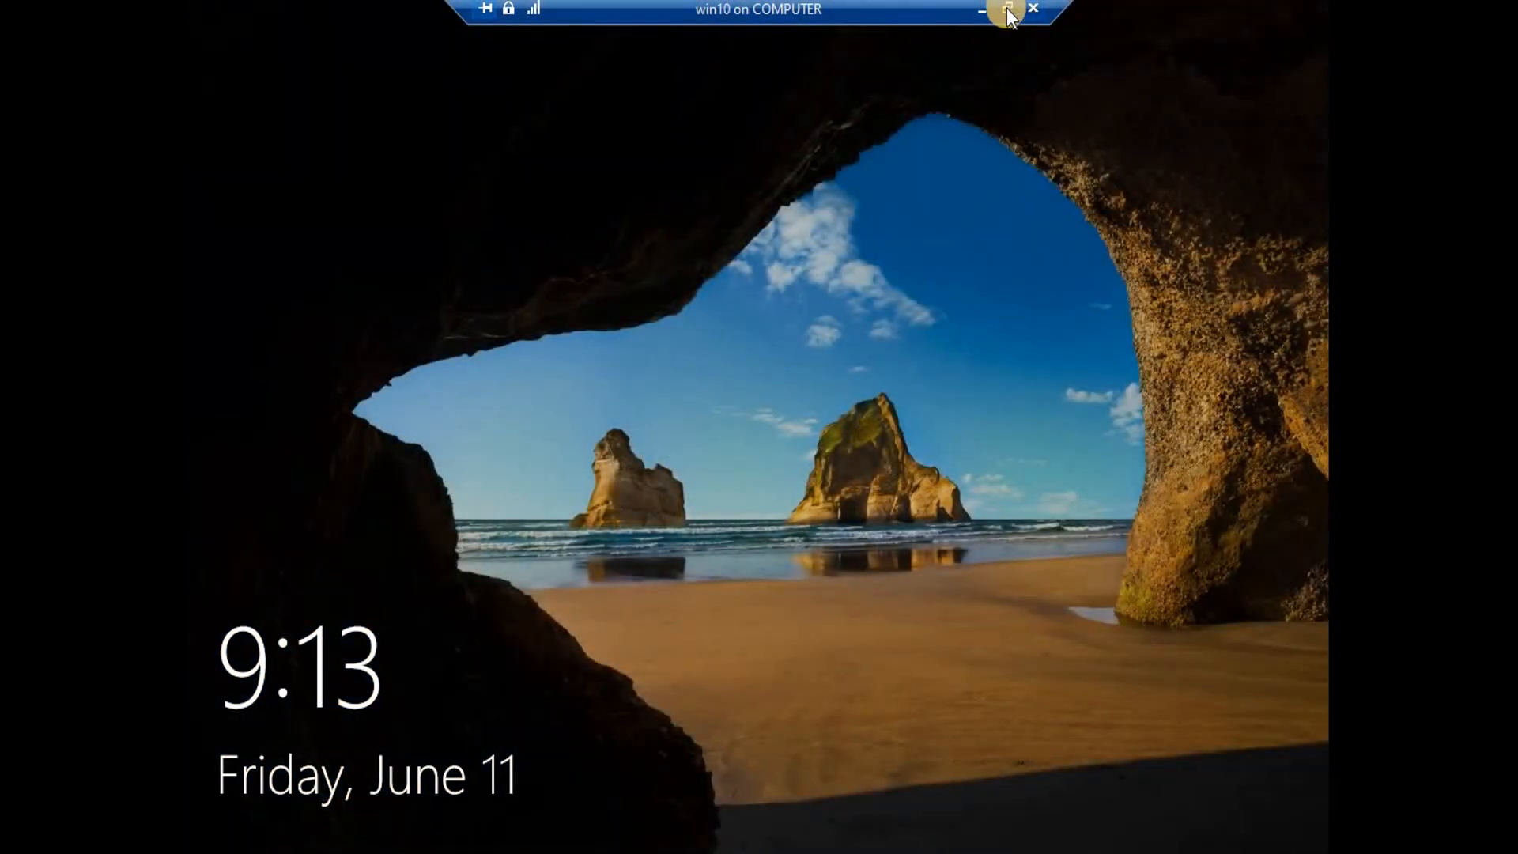
{"action": "left_click", "coordinate": [1019, 8]}
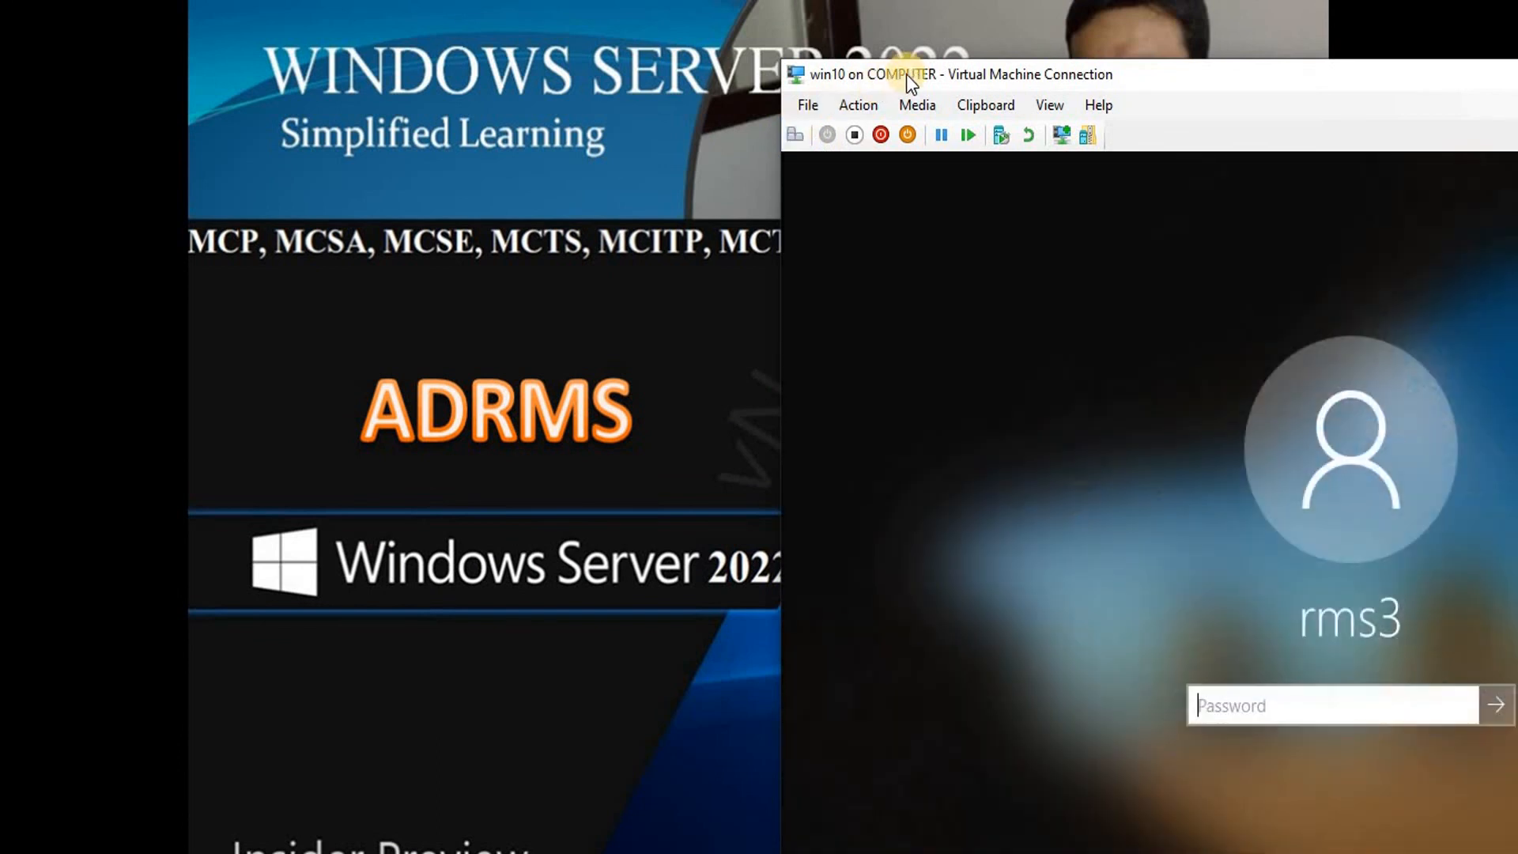
Sign in through Other user as rms1 with that account's password.
{"action": "double_click", "coordinate": [906, 75]}
{"action": "left_click", "coordinate": [331, 836]}
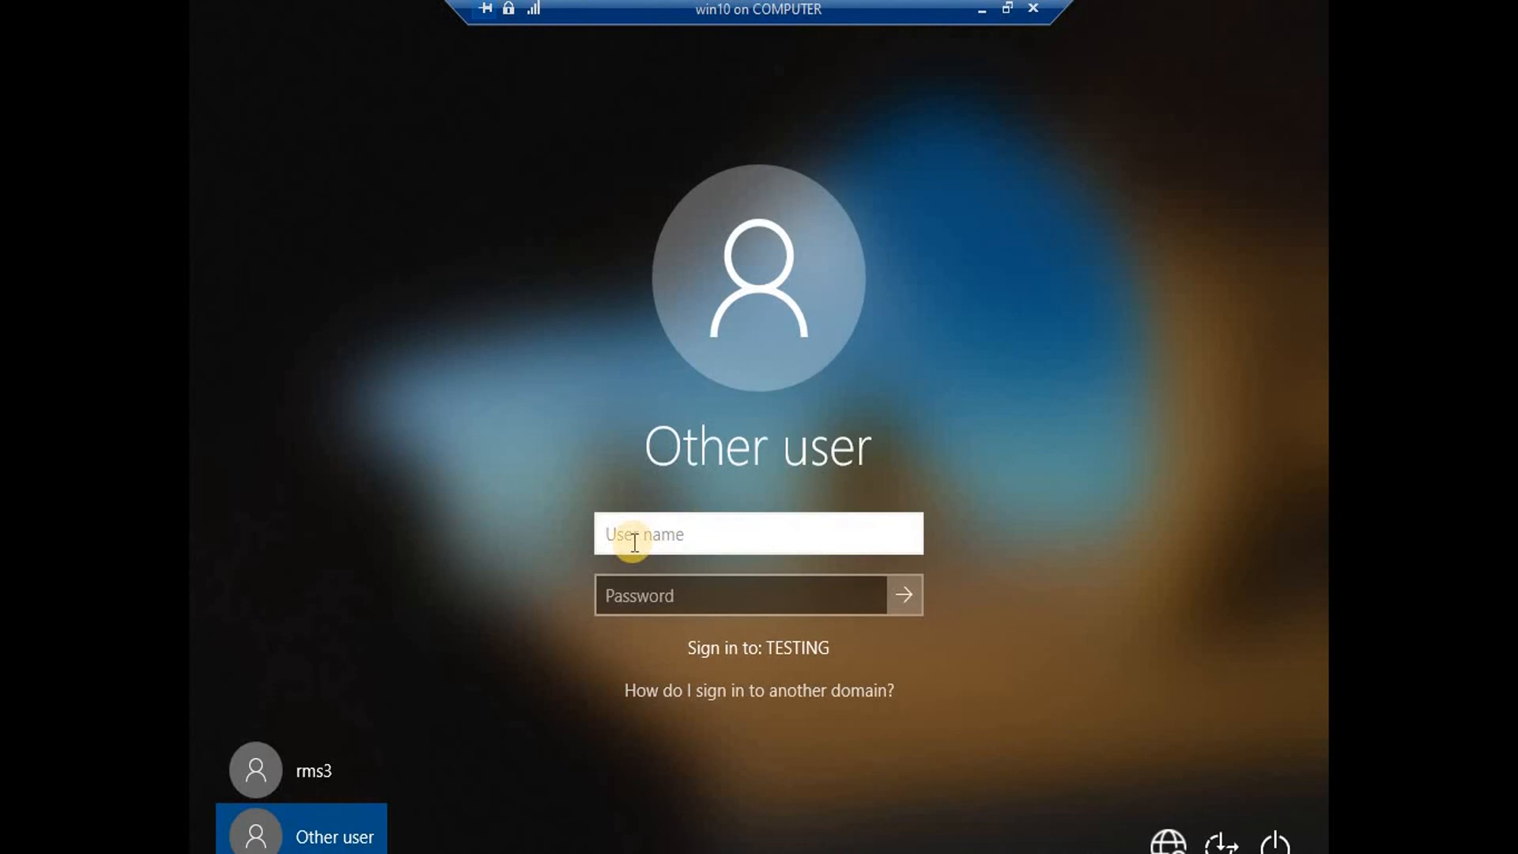
{"action": "type", "text": "rms1"}
{"action": "key", "text": "Tab"}
{"action": "type", "text": "********"}
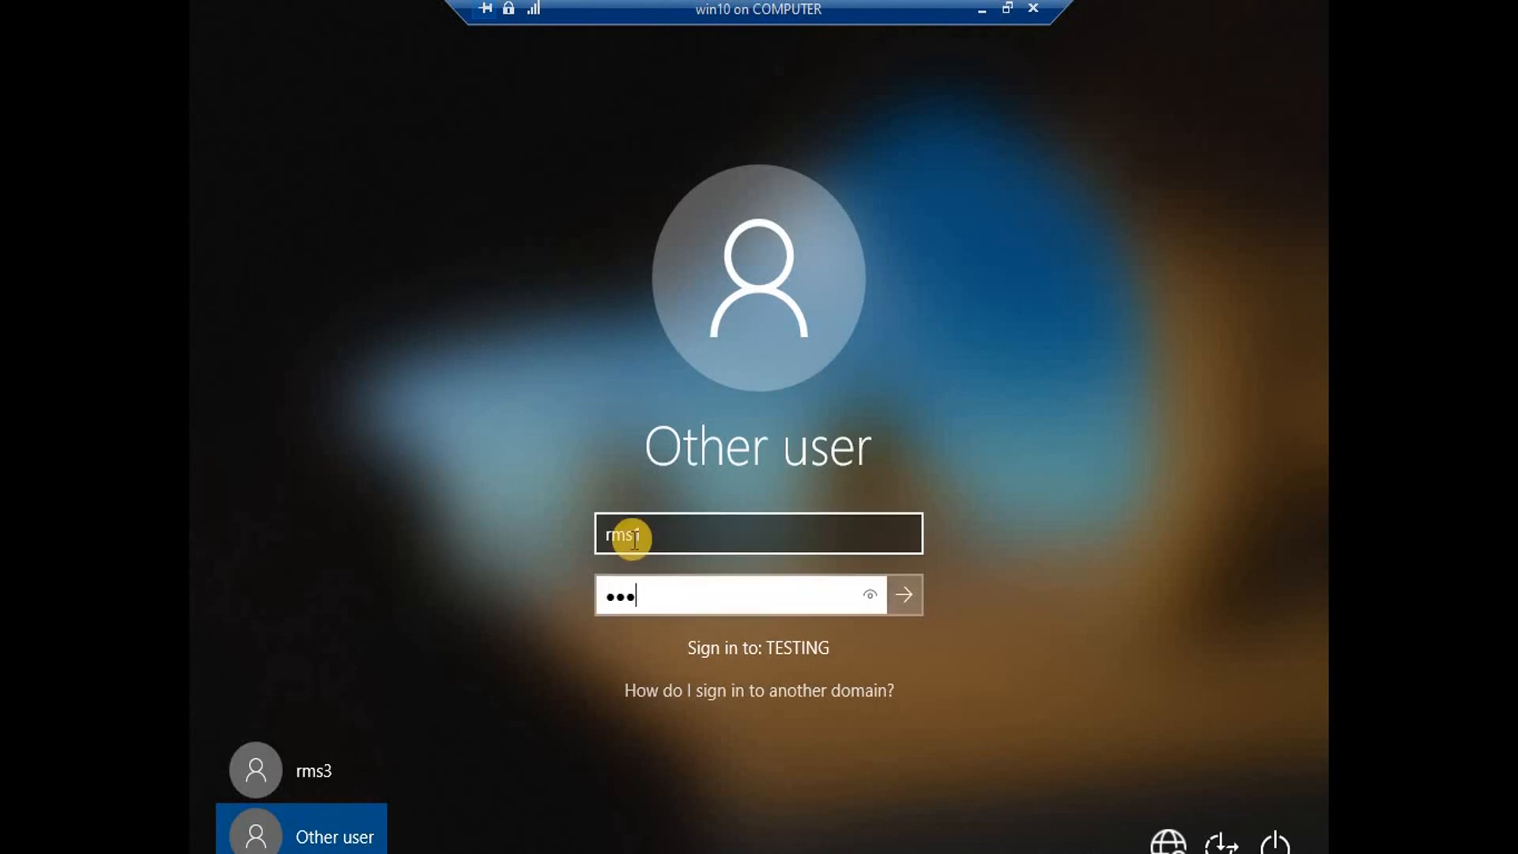
{"action": "key", "text": "Return"}
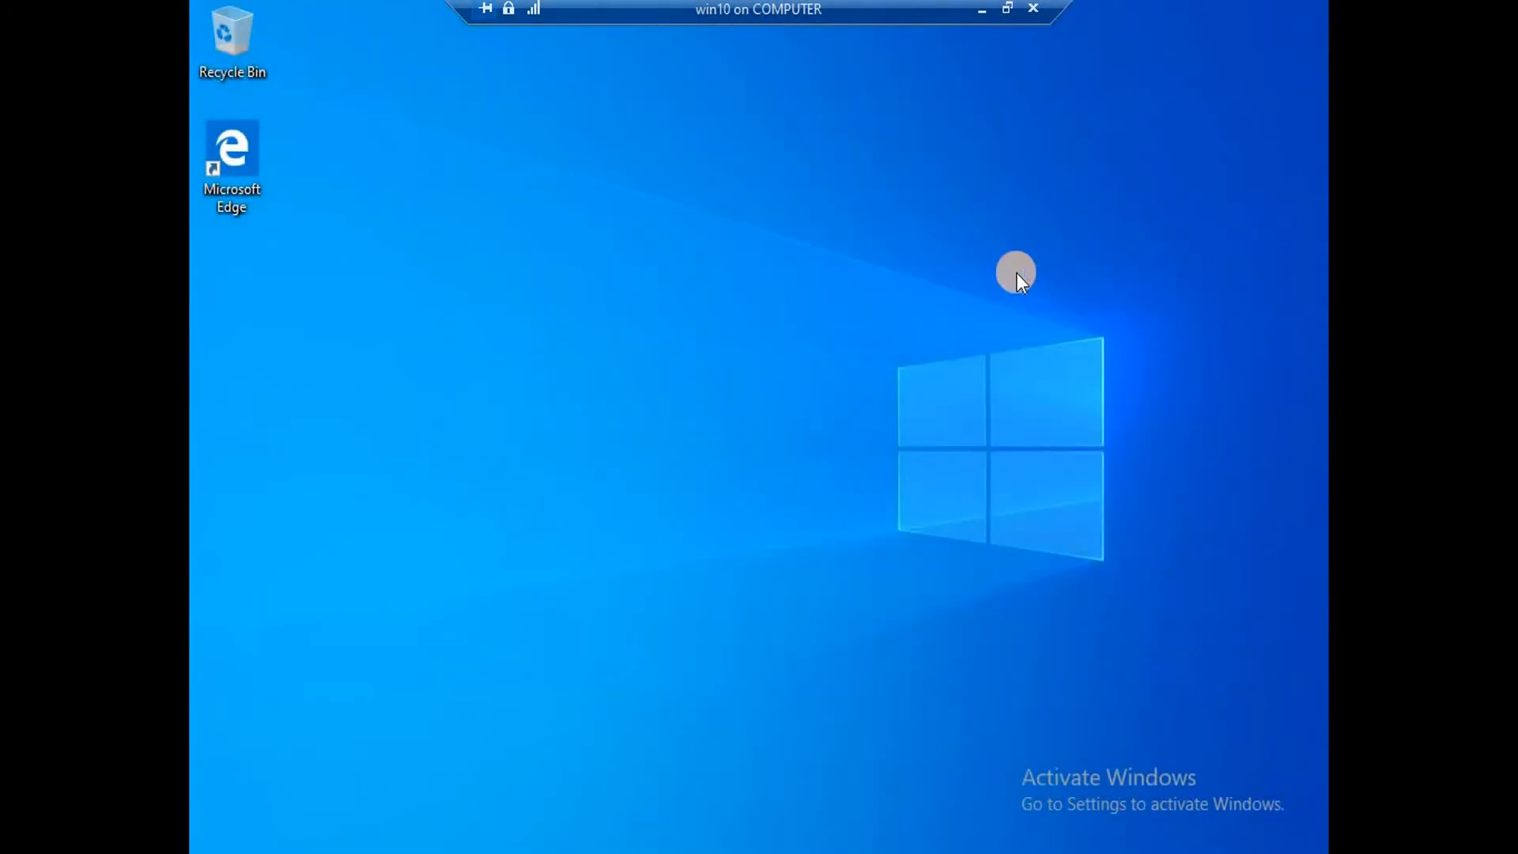
Open 'from rms 3 to user 1' from the adrms share on \\192.168.200.200.
{"action": "key", "text": "super+r"}
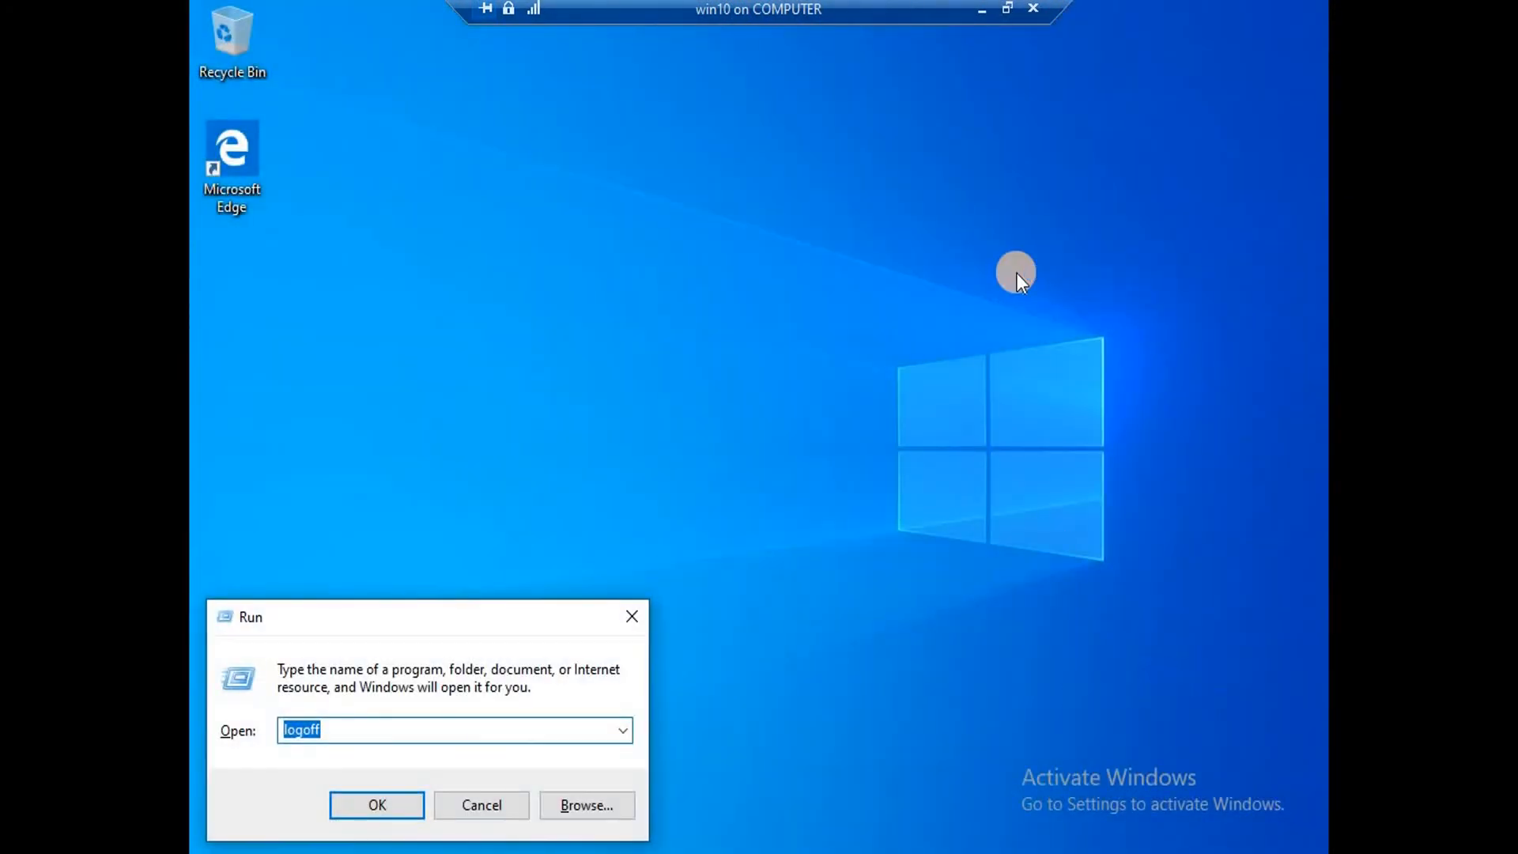
{"action": "type", "text": "\\\\19"}
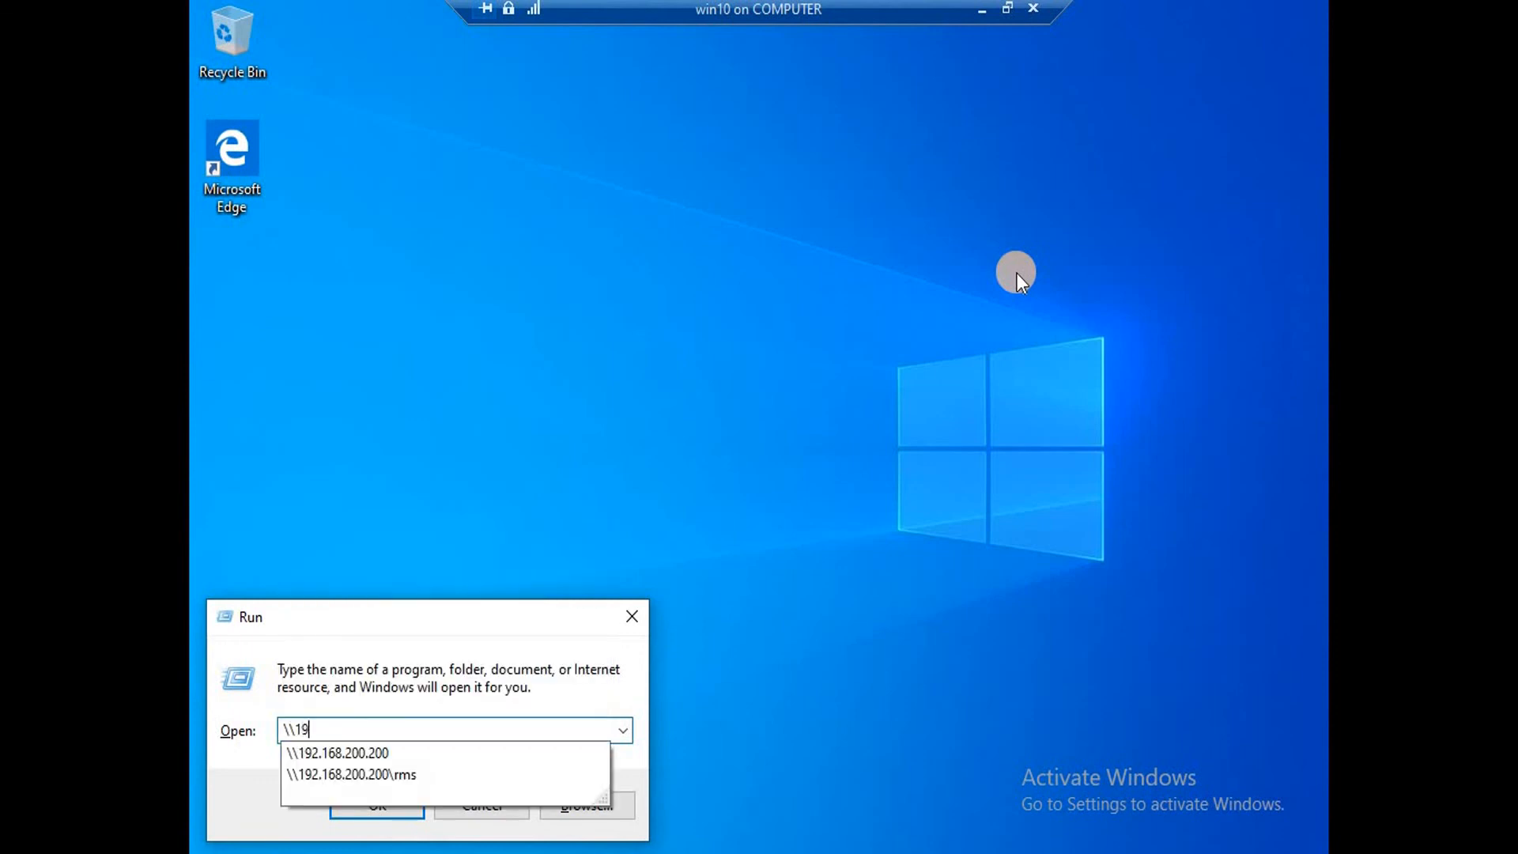
{"action": "key", "text": "Down"}
{"action": "key", "text": "Return"}
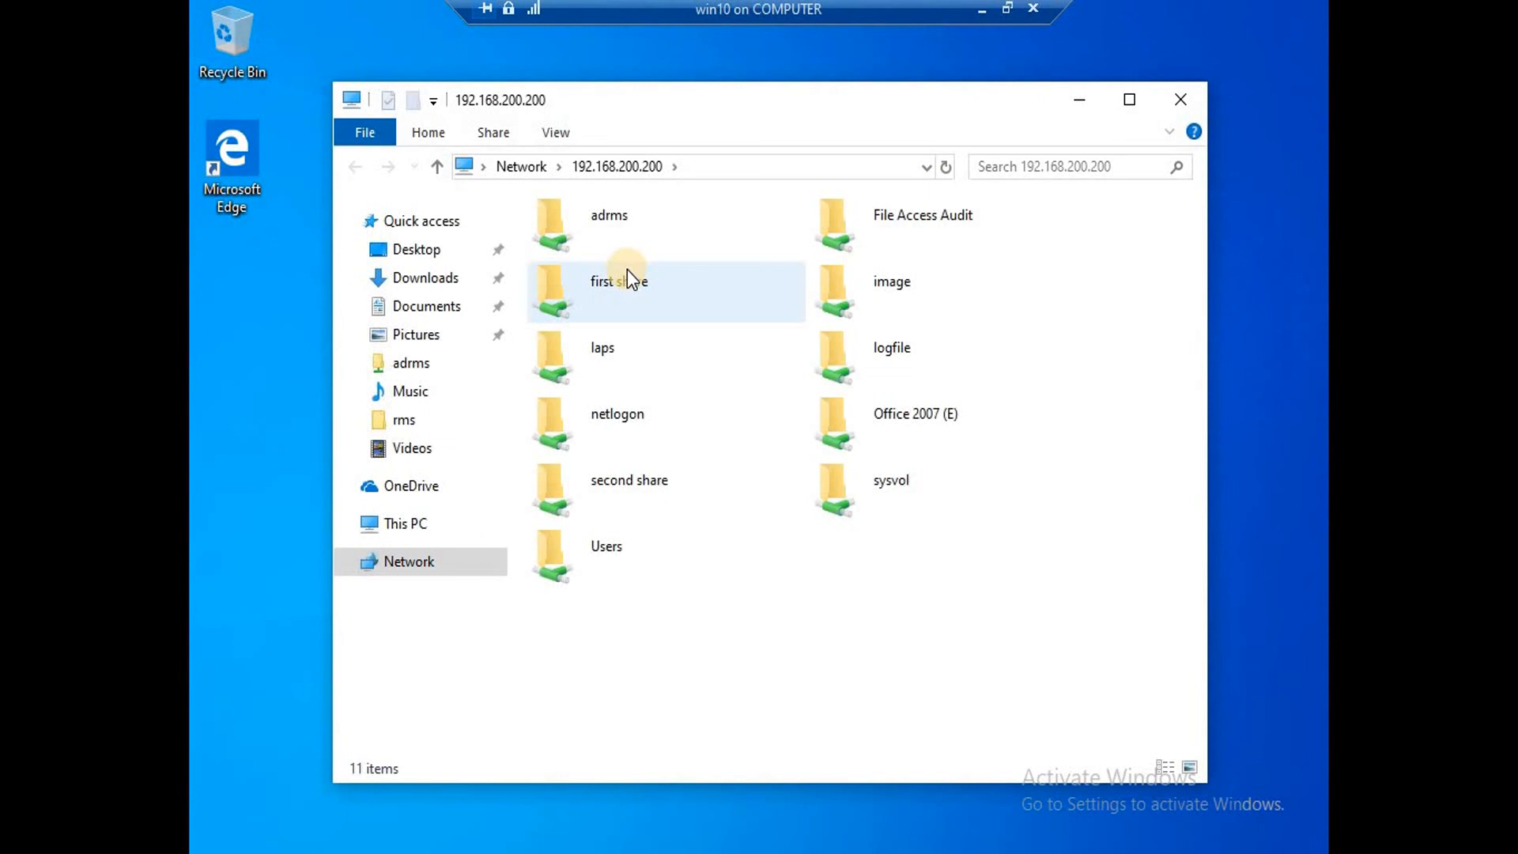
{"action": "double_click", "coordinate": [597, 213]}
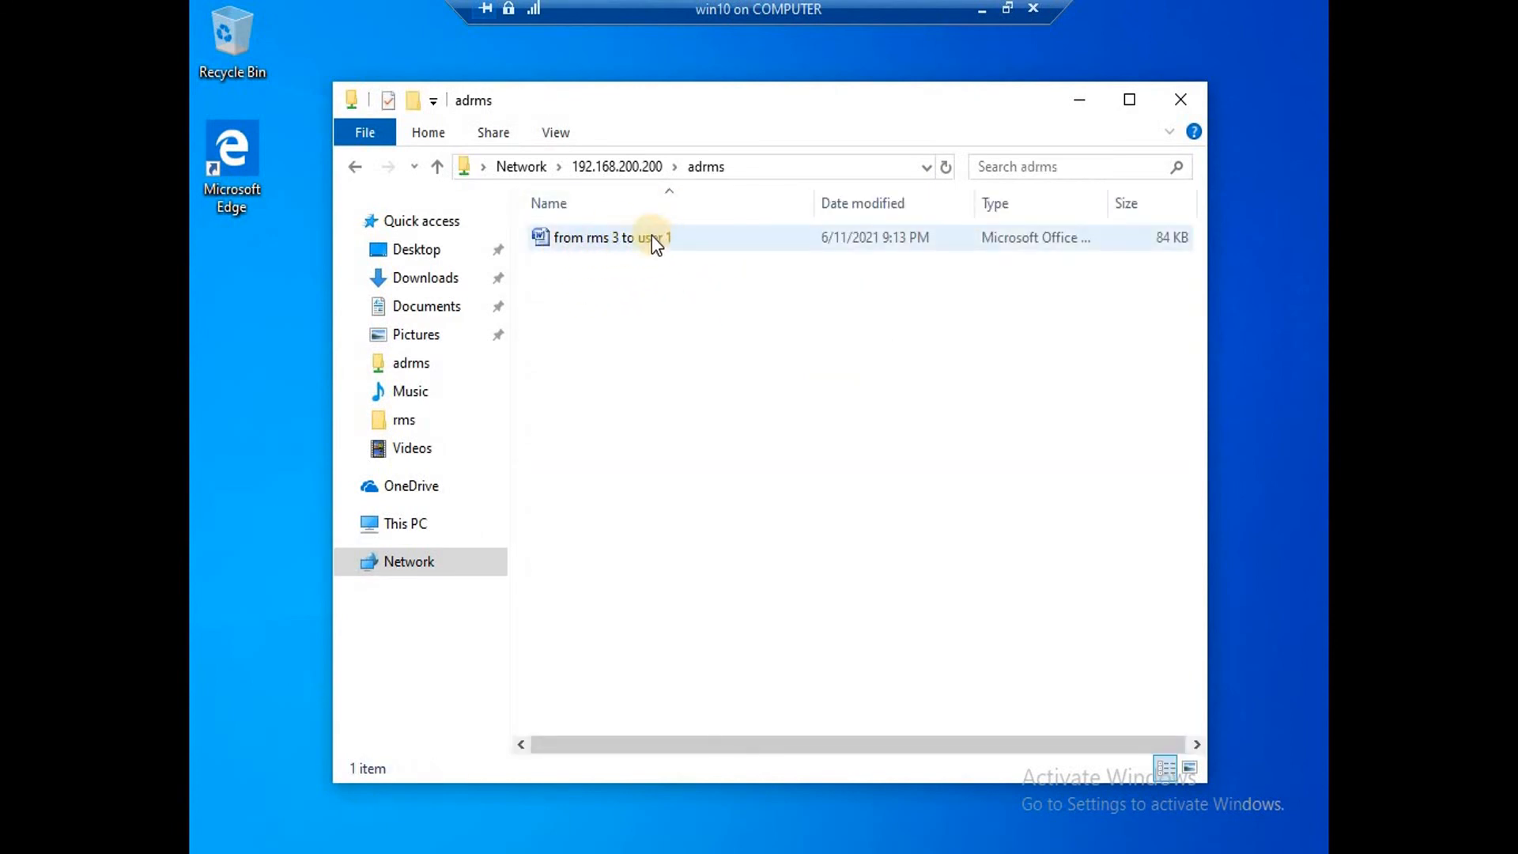
{"action": "double_click", "coordinate": [592, 240]}
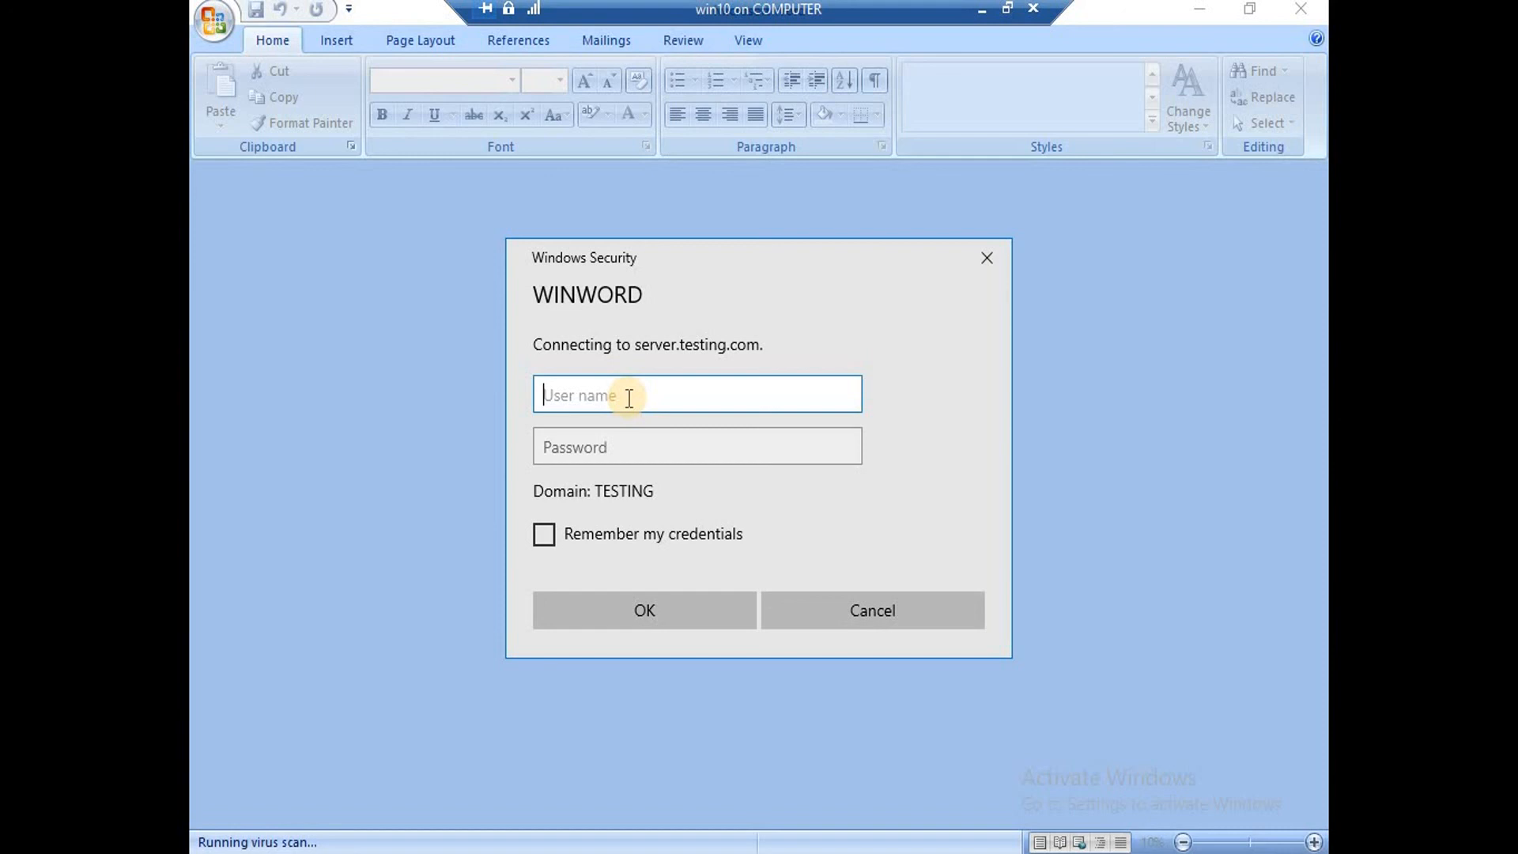
Authenticate to the rights server with the rms1 user's UPN and password.
{"action": "type", "text": "rms1@"}
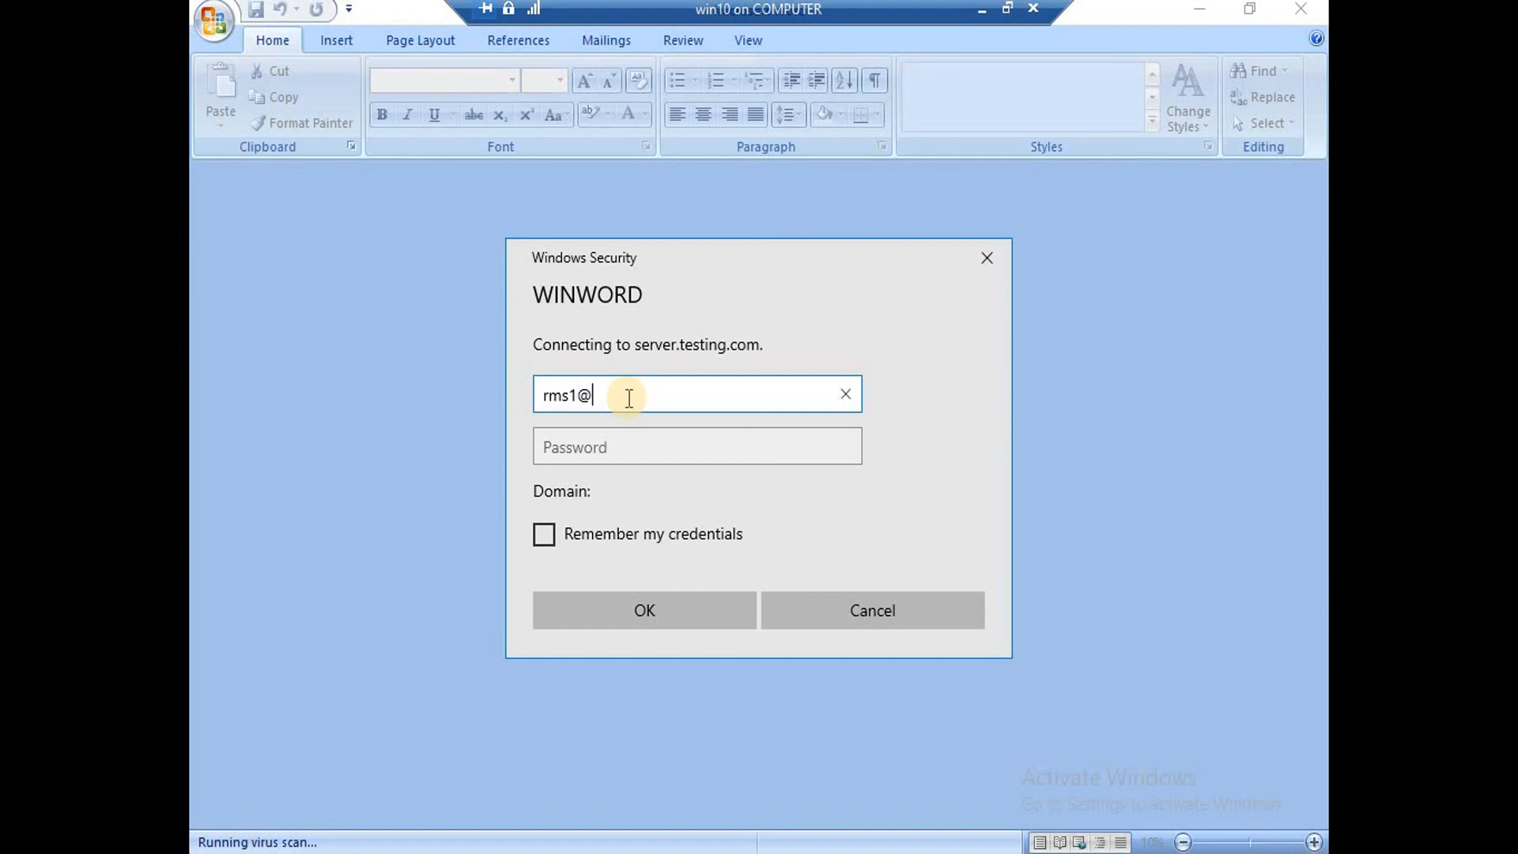
{"action": "type", "text": "testing.com"}
{"action": "key", "text": "Tab"}
{"action": "type", "text": "•••••"}
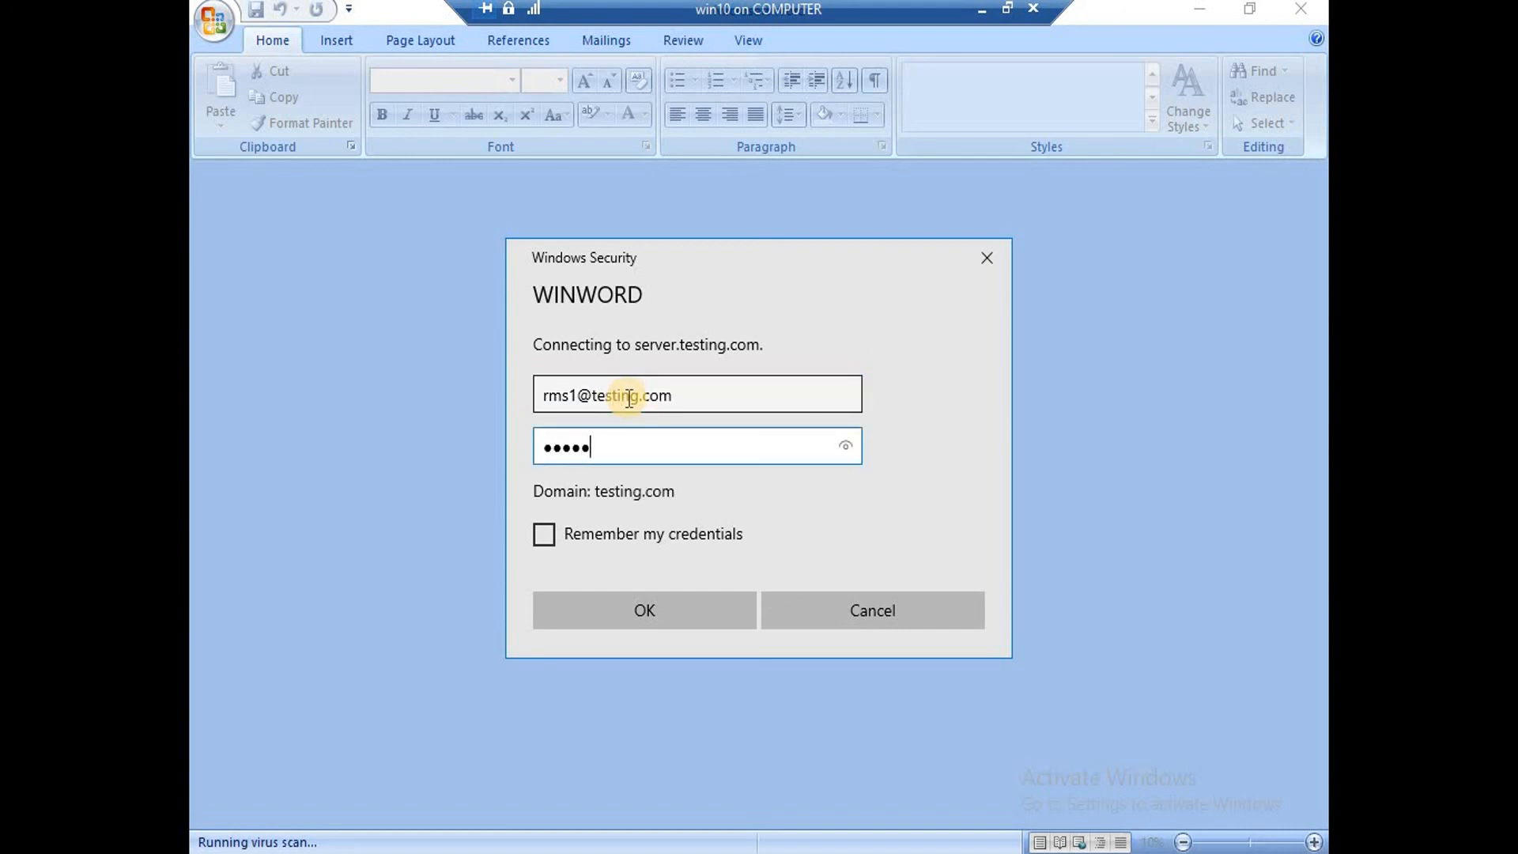
{"action": "type", "text": "•••"}
{"action": "key", "text": "Return"}
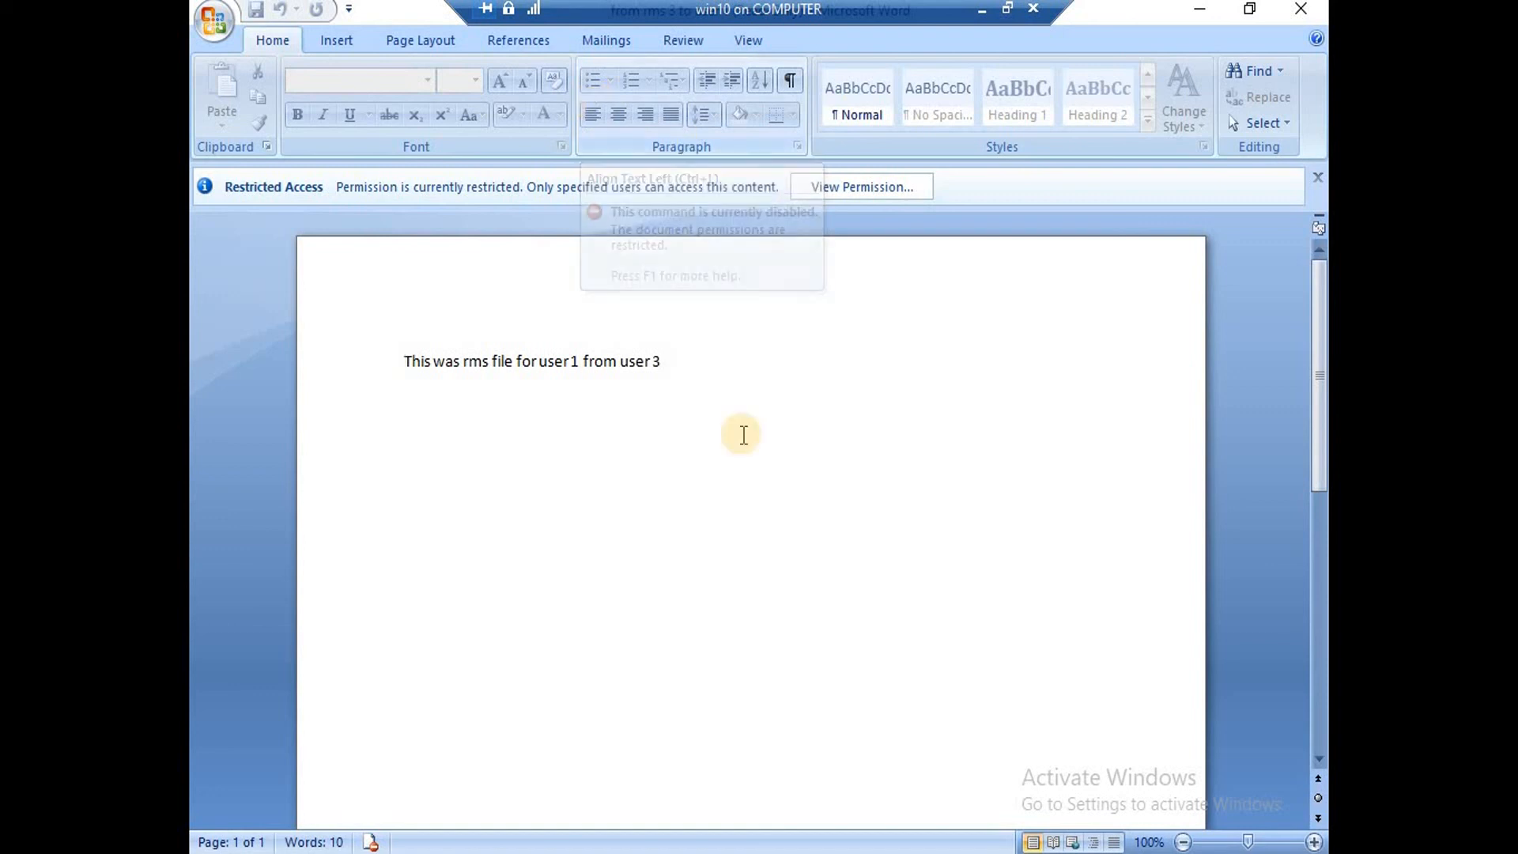
Confirm Save, Save As and Print are disabled in the Office menu, then minimize the VM window.
{"action": "left_click", "coordinate": [221, 20]}
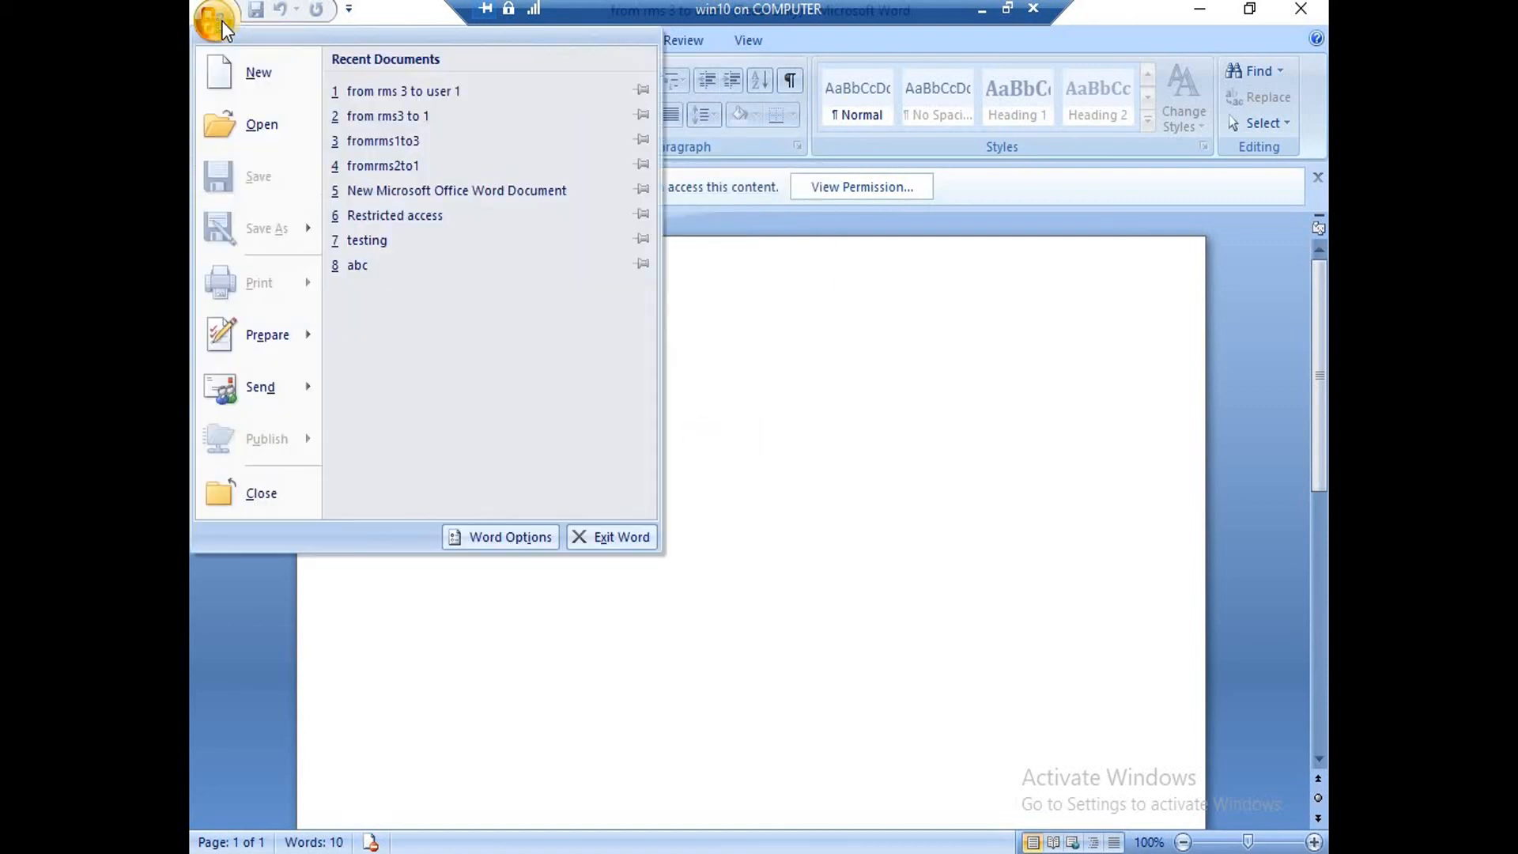
{"action": "mouse_move", "coordinate": [310, 233]}
{"action": "left_click", "coordinate": [874, 427]}
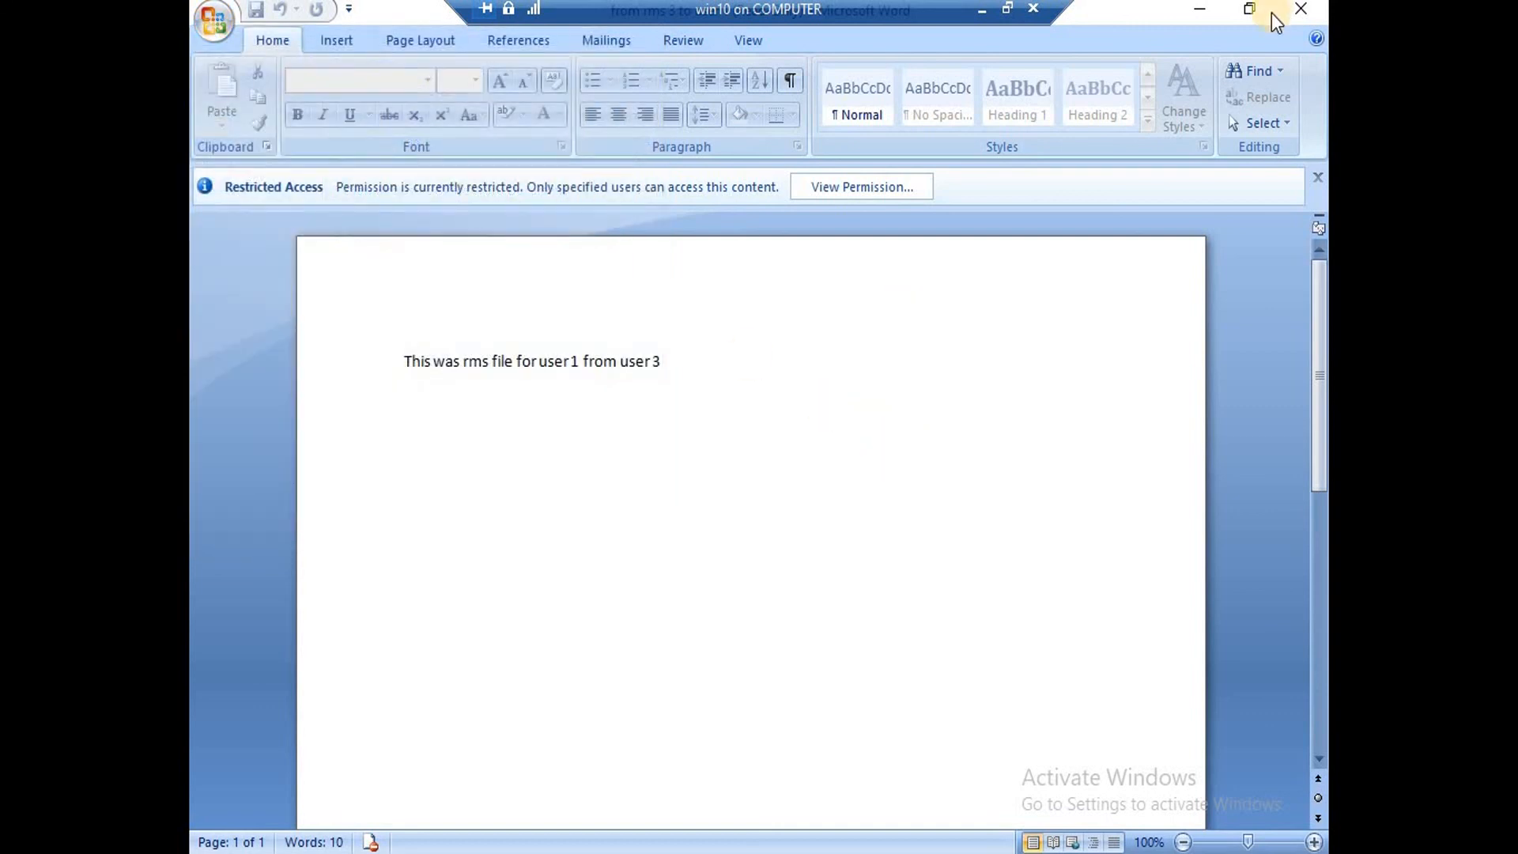
{"action": "left_click", "coordinate": [985, 12]}
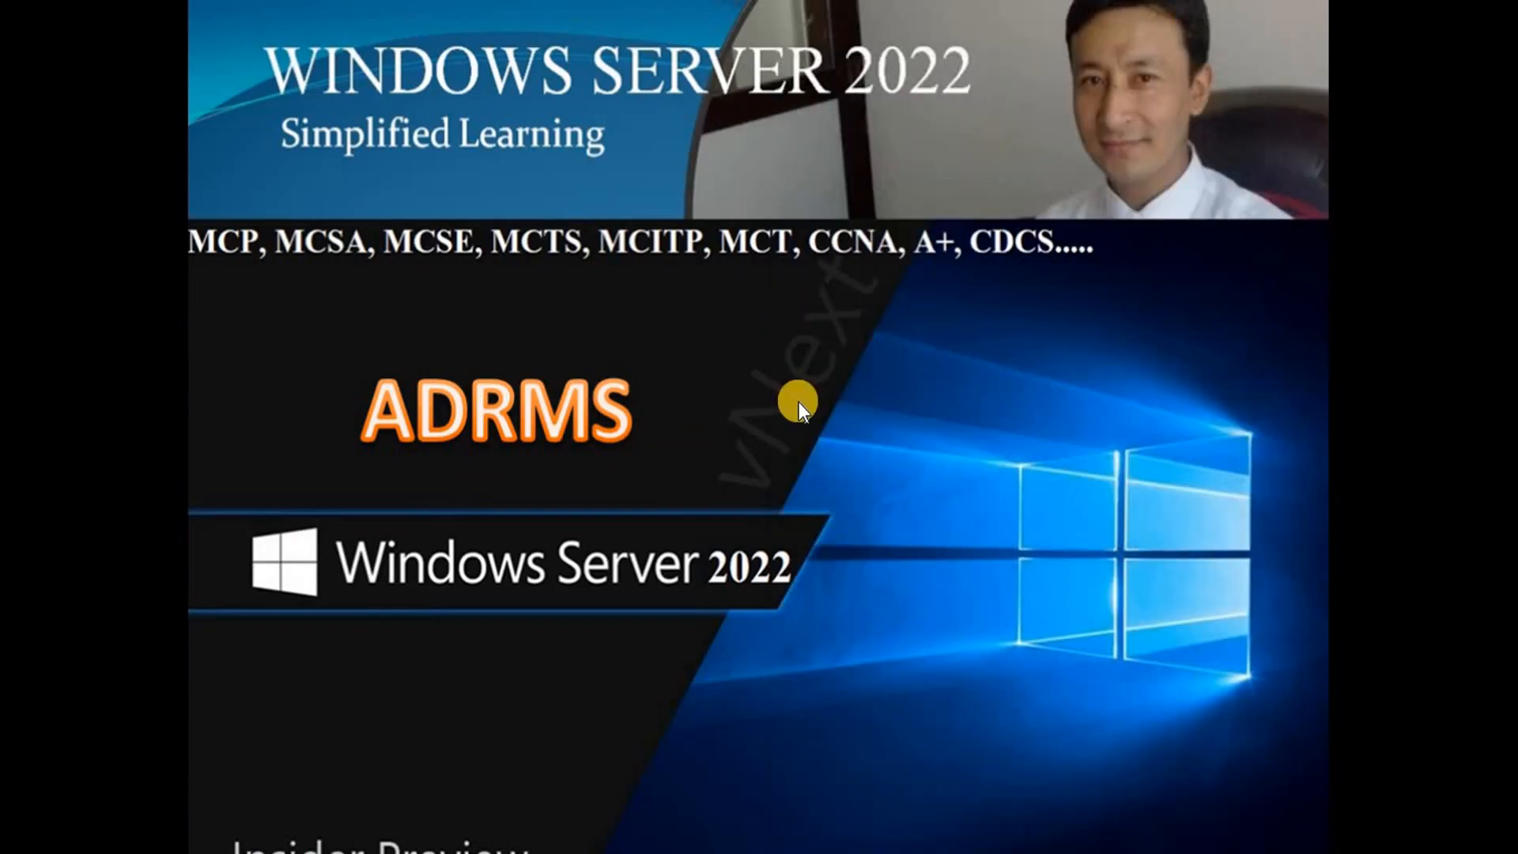